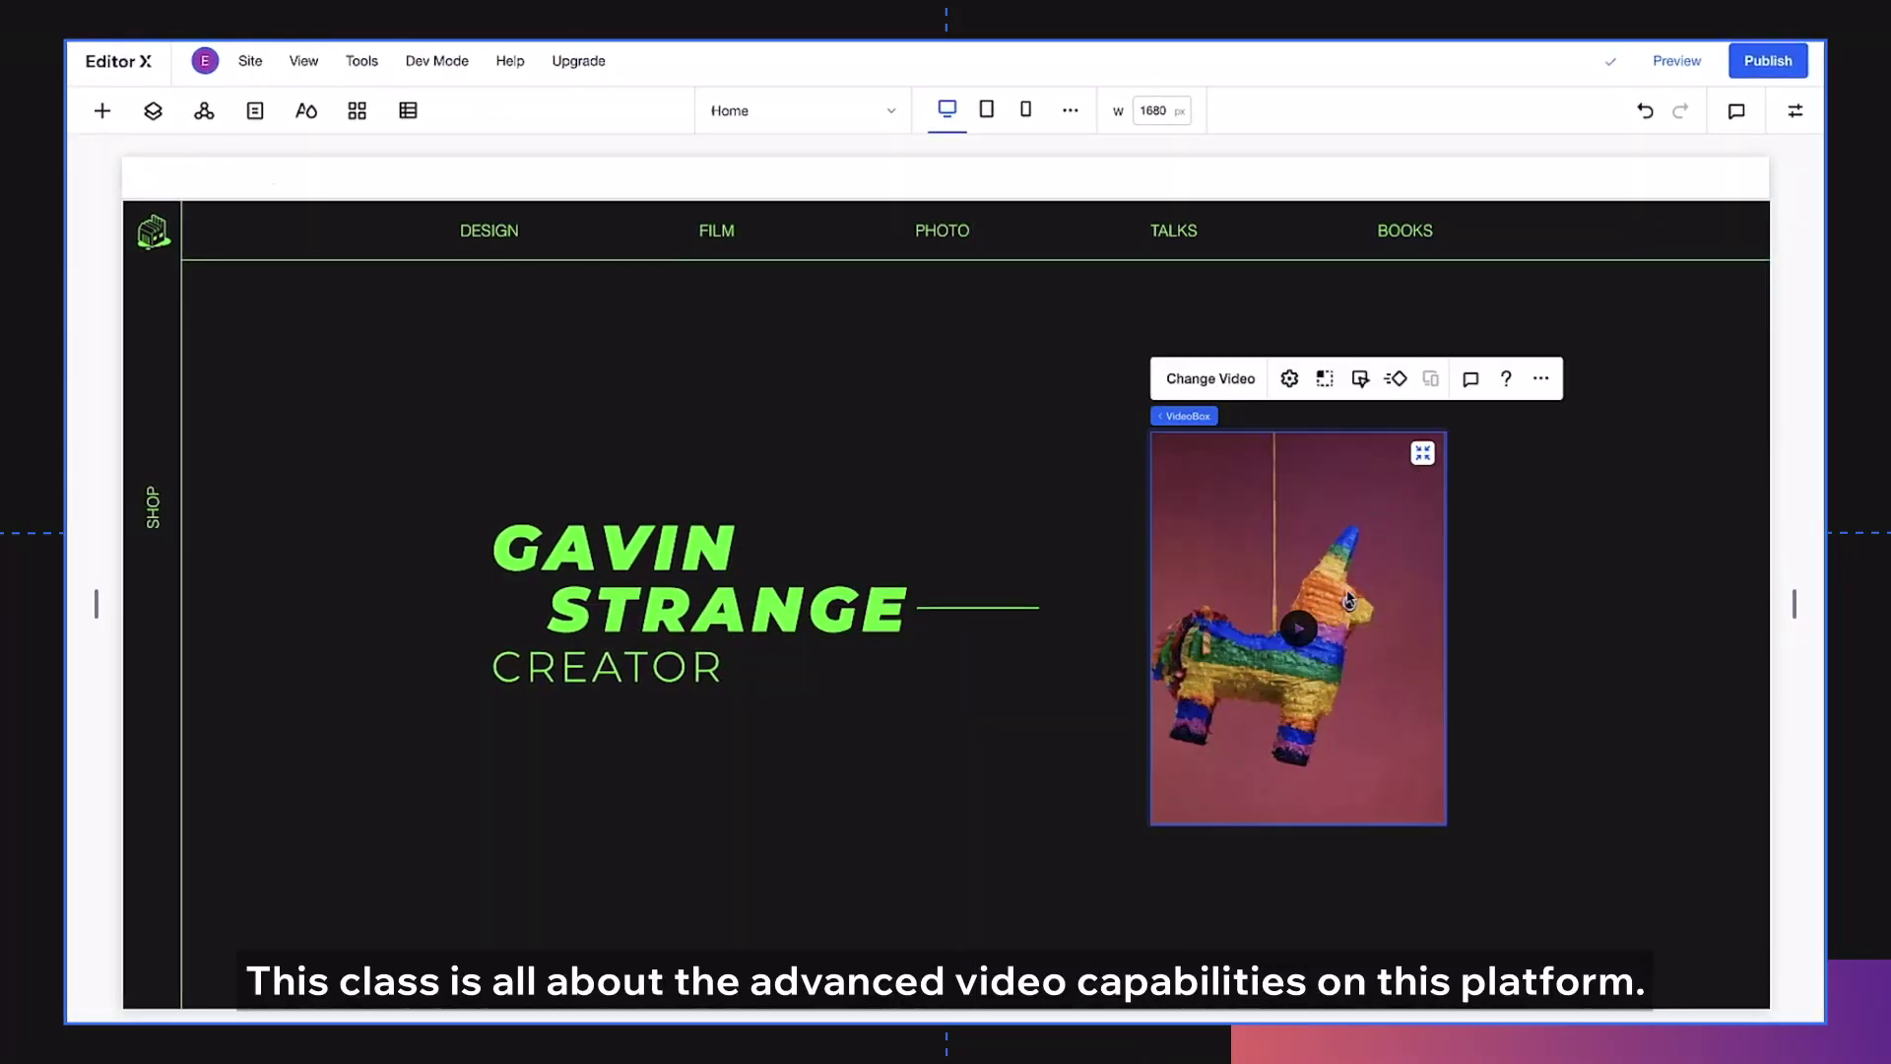
# Select the horizontal line beside the name and narrow the page width to test the layout.
pyautogui.rightClick(1539, 557)
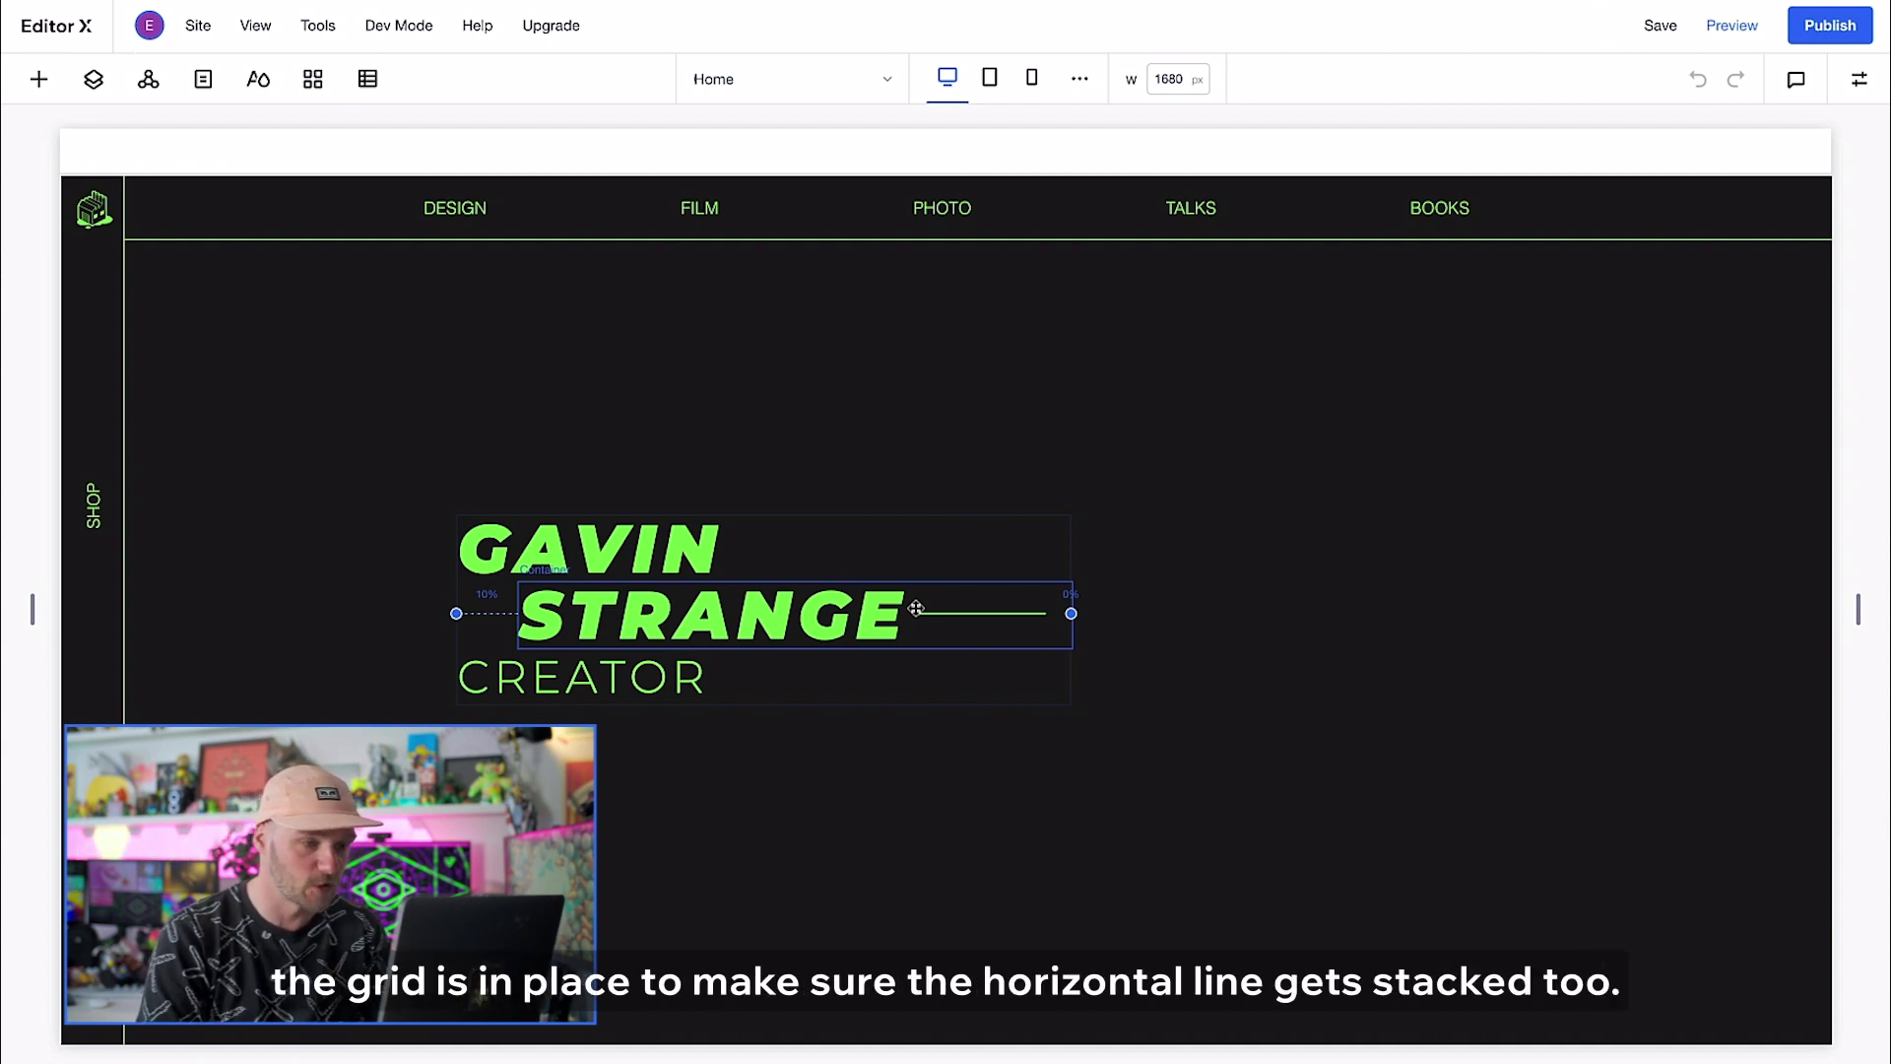
pyautogui.click(922, 616)
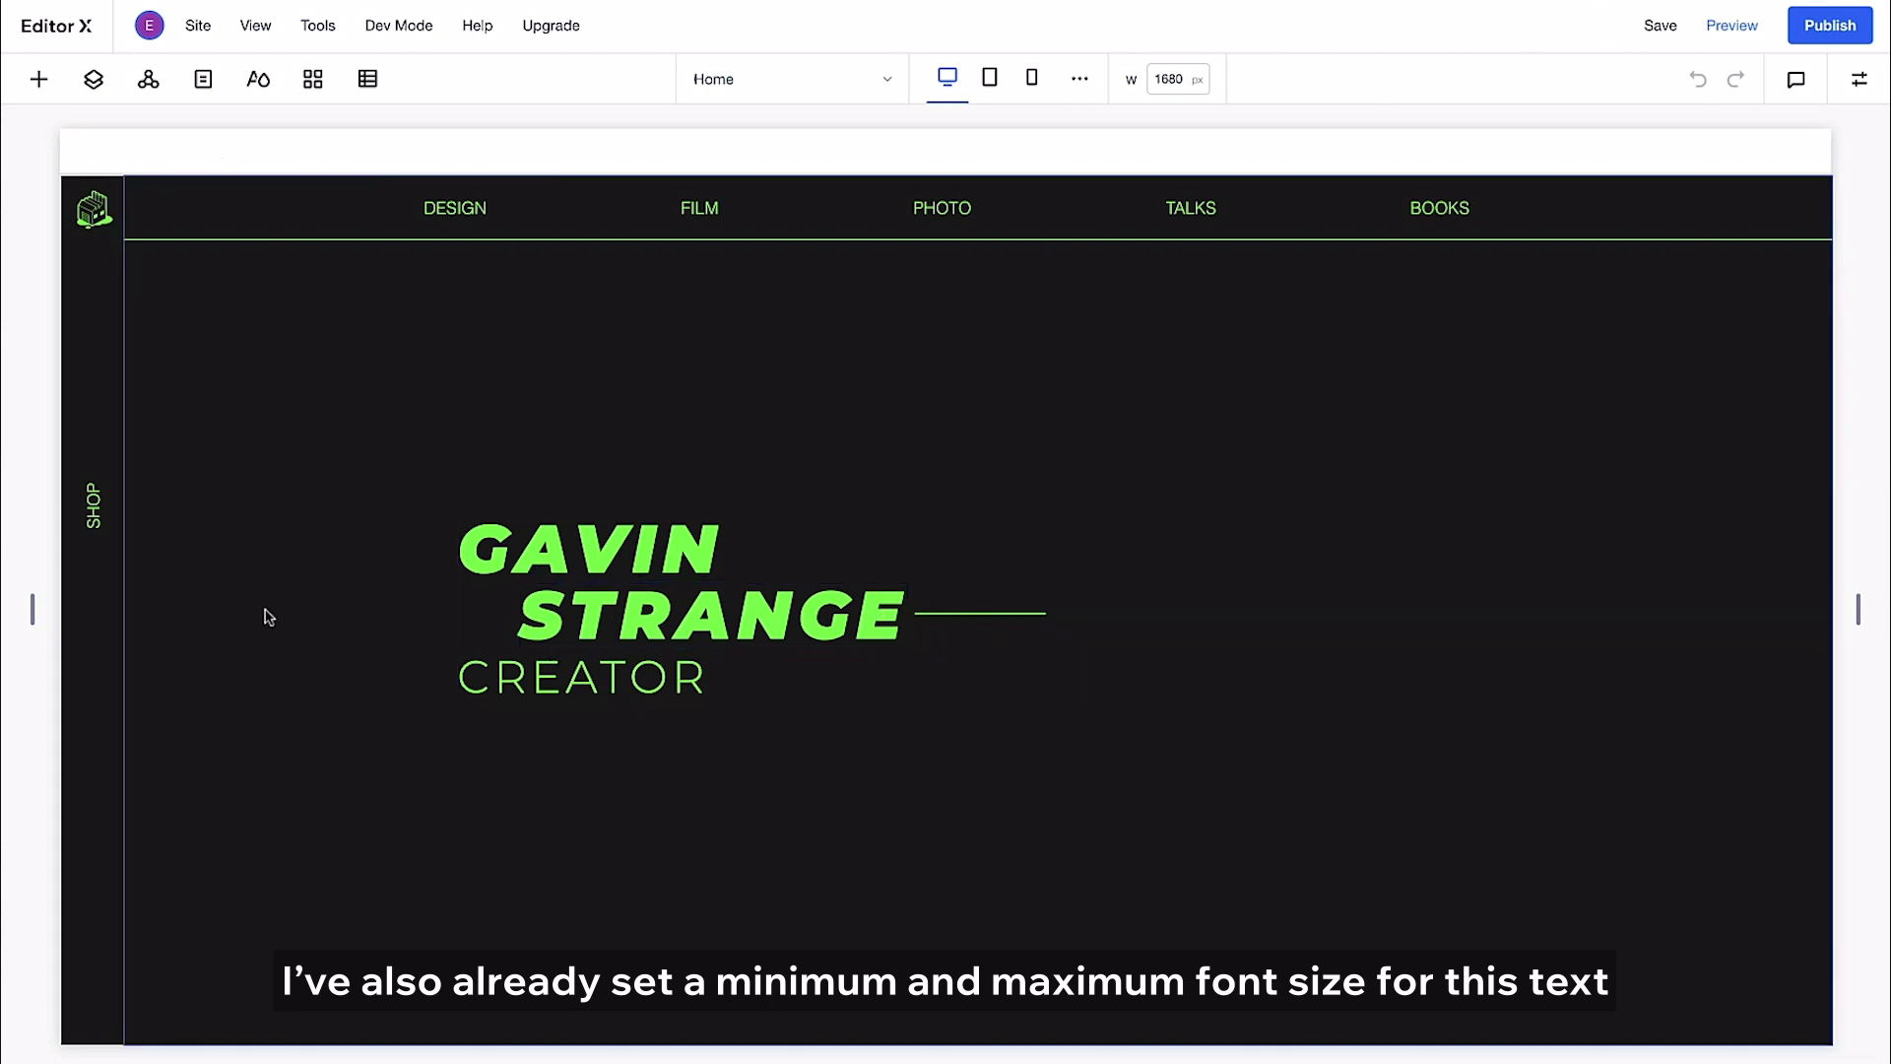
pyautogui.moveTo(32, 610)
pyautogui.mouseDown()
pyautogui.moveTo(404, 600)
pyautogui.moveTo(32, 615)
pyautogui.mouseUp()
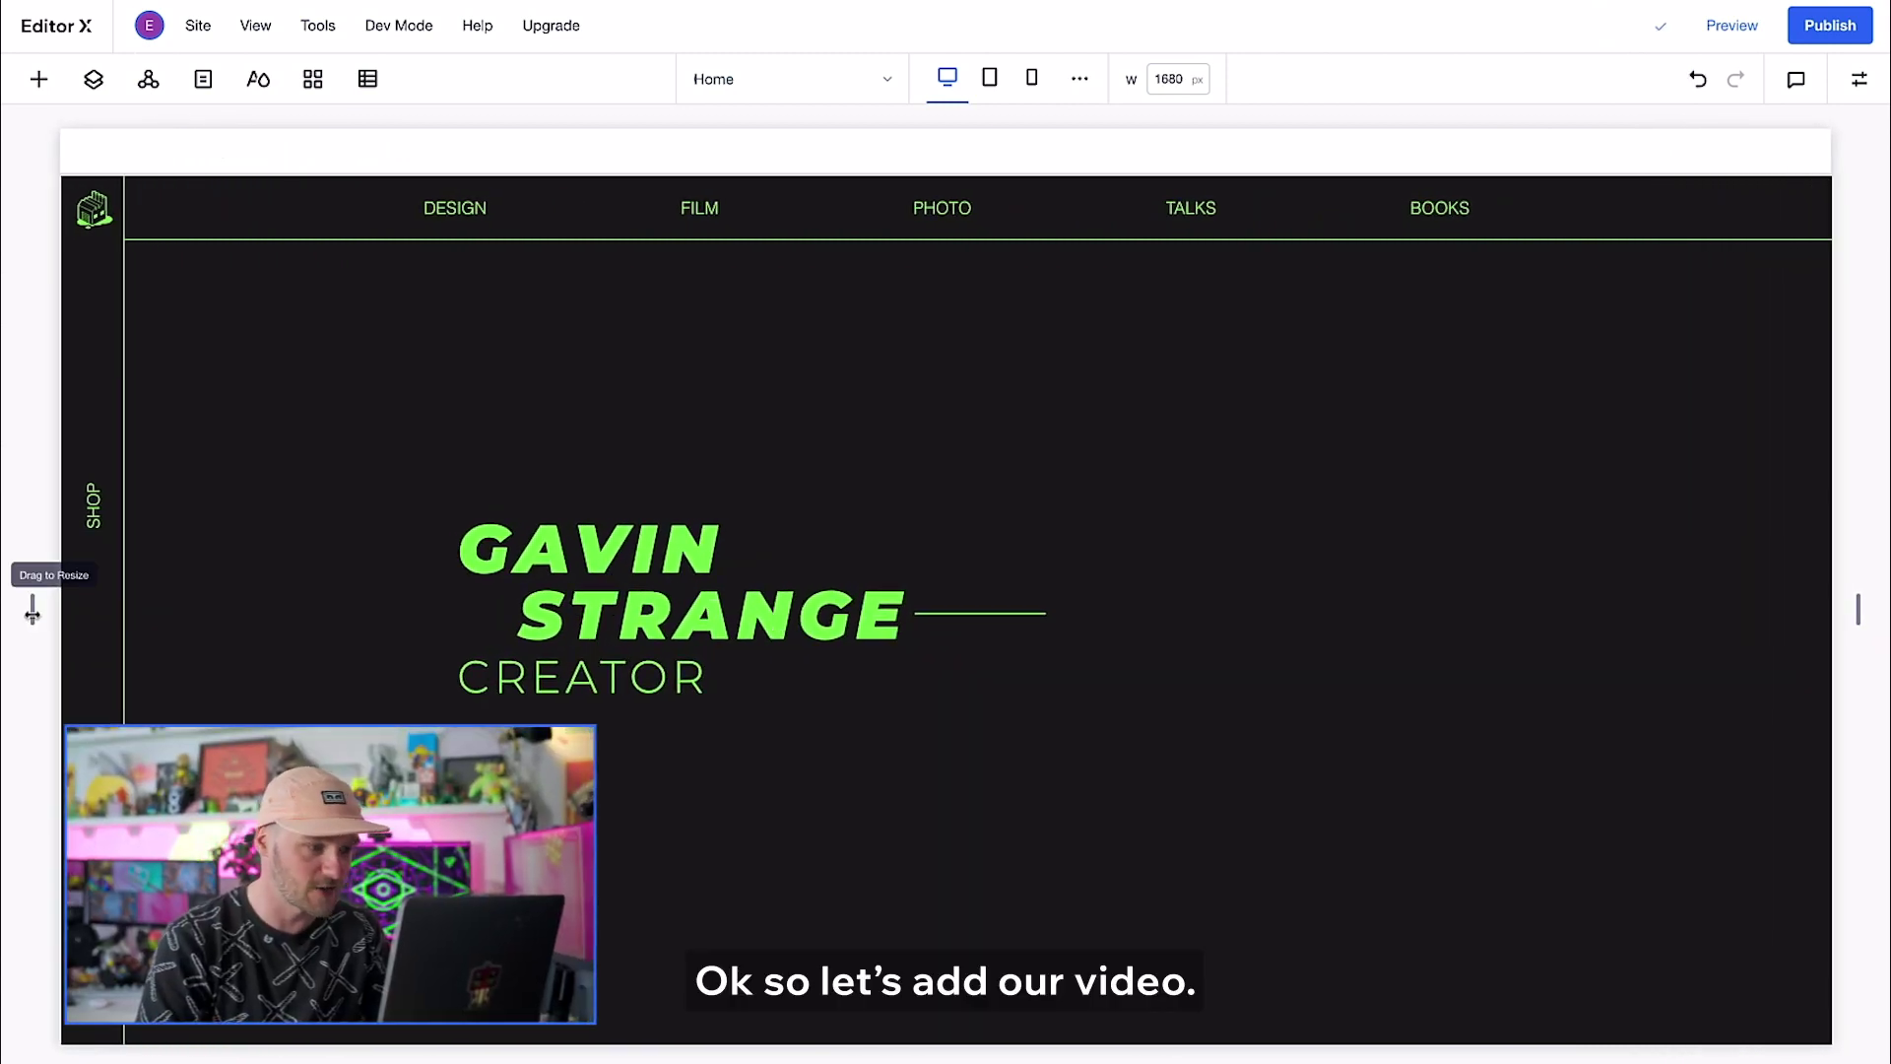
# Place a container right of the hero title, fixed at 300 px wide and 400 px high.
pyautogui.click(36, 87)
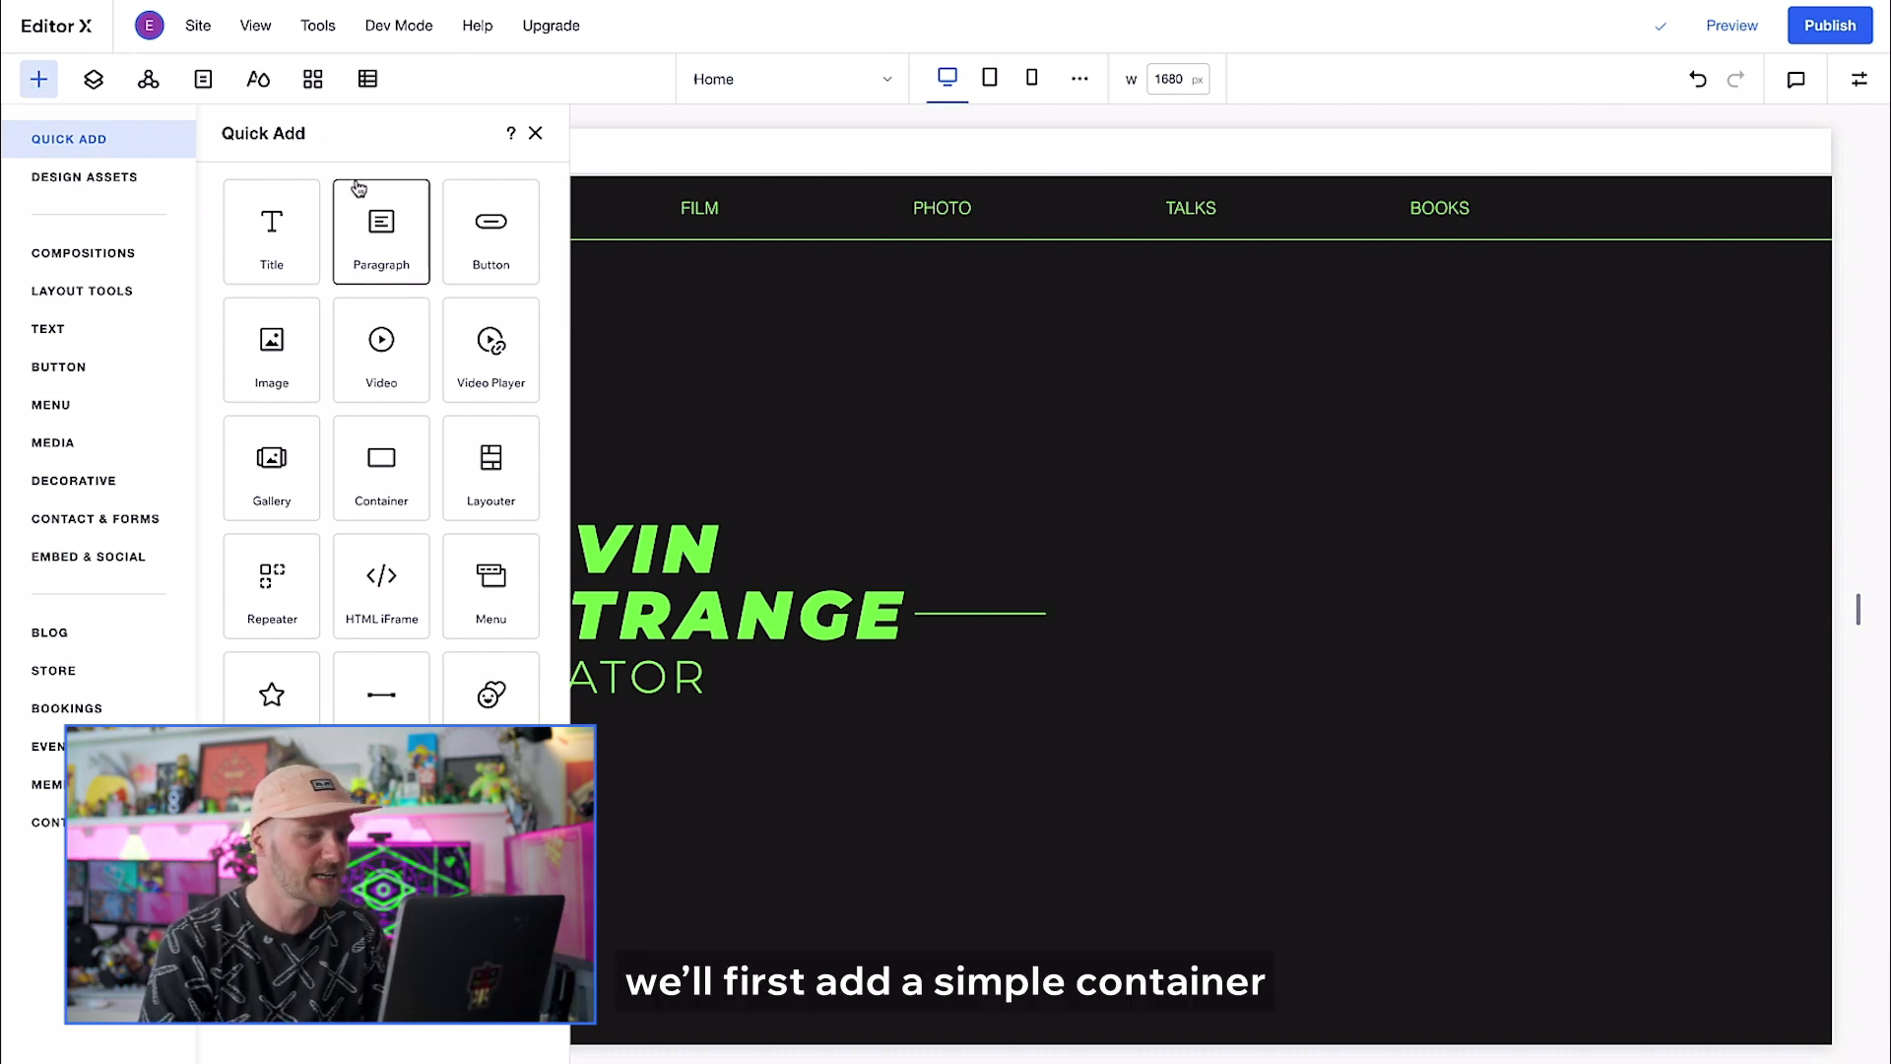
pyautogui.moveTo(382, 462); pyautogui.dragTo(1271, 548)
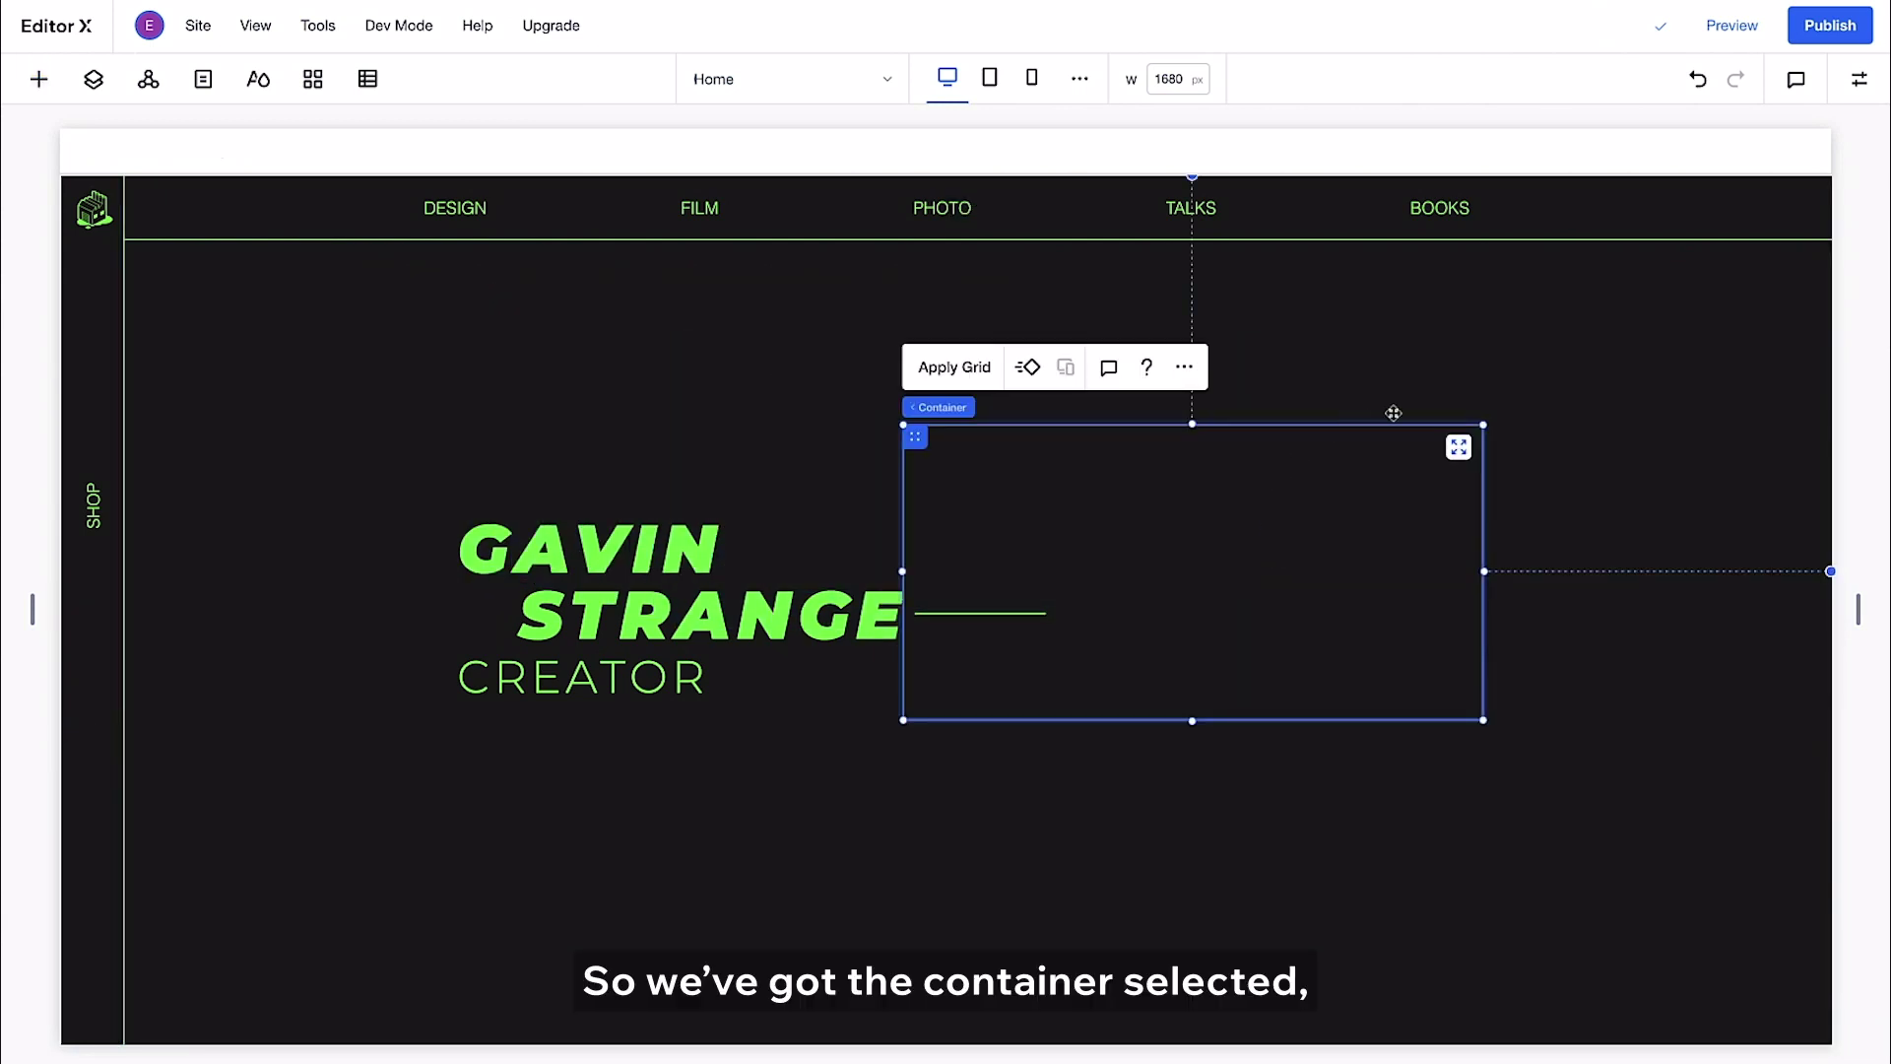
pyautogui.click(1860, 84)
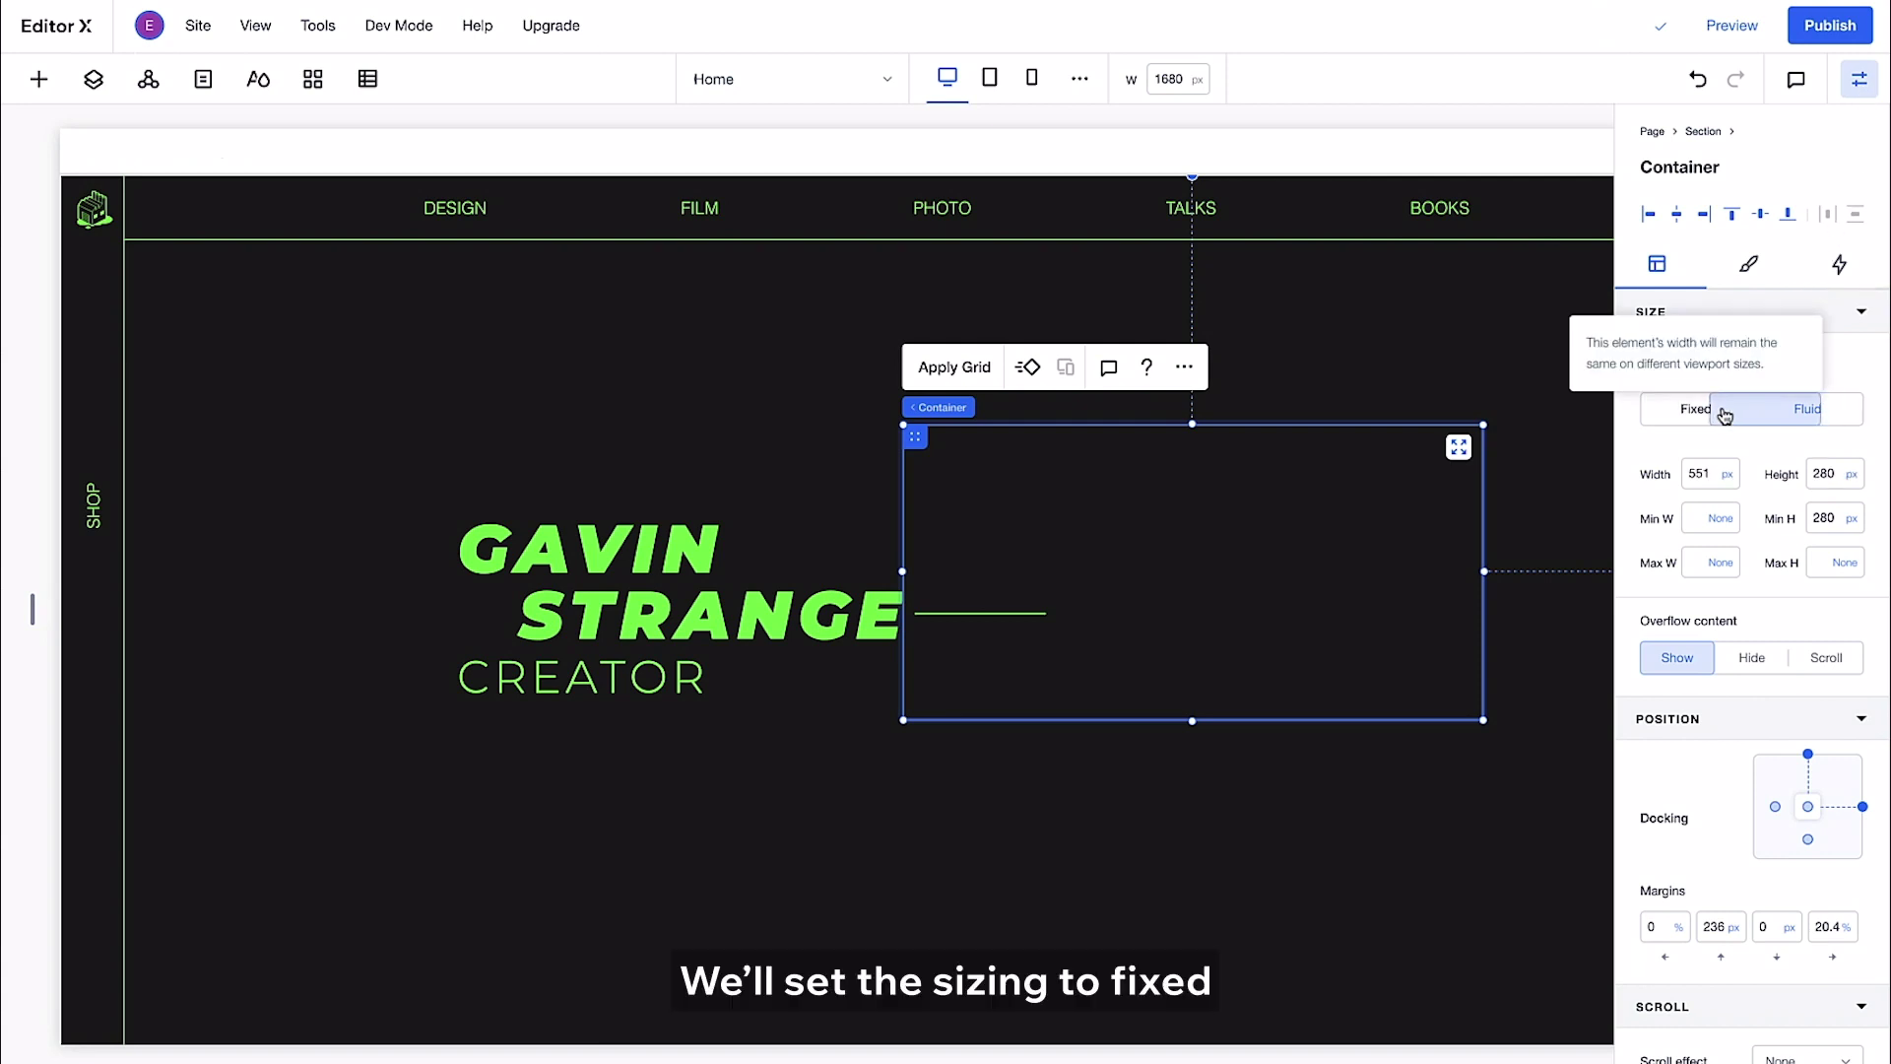
pyautogui.click(1725, 416)
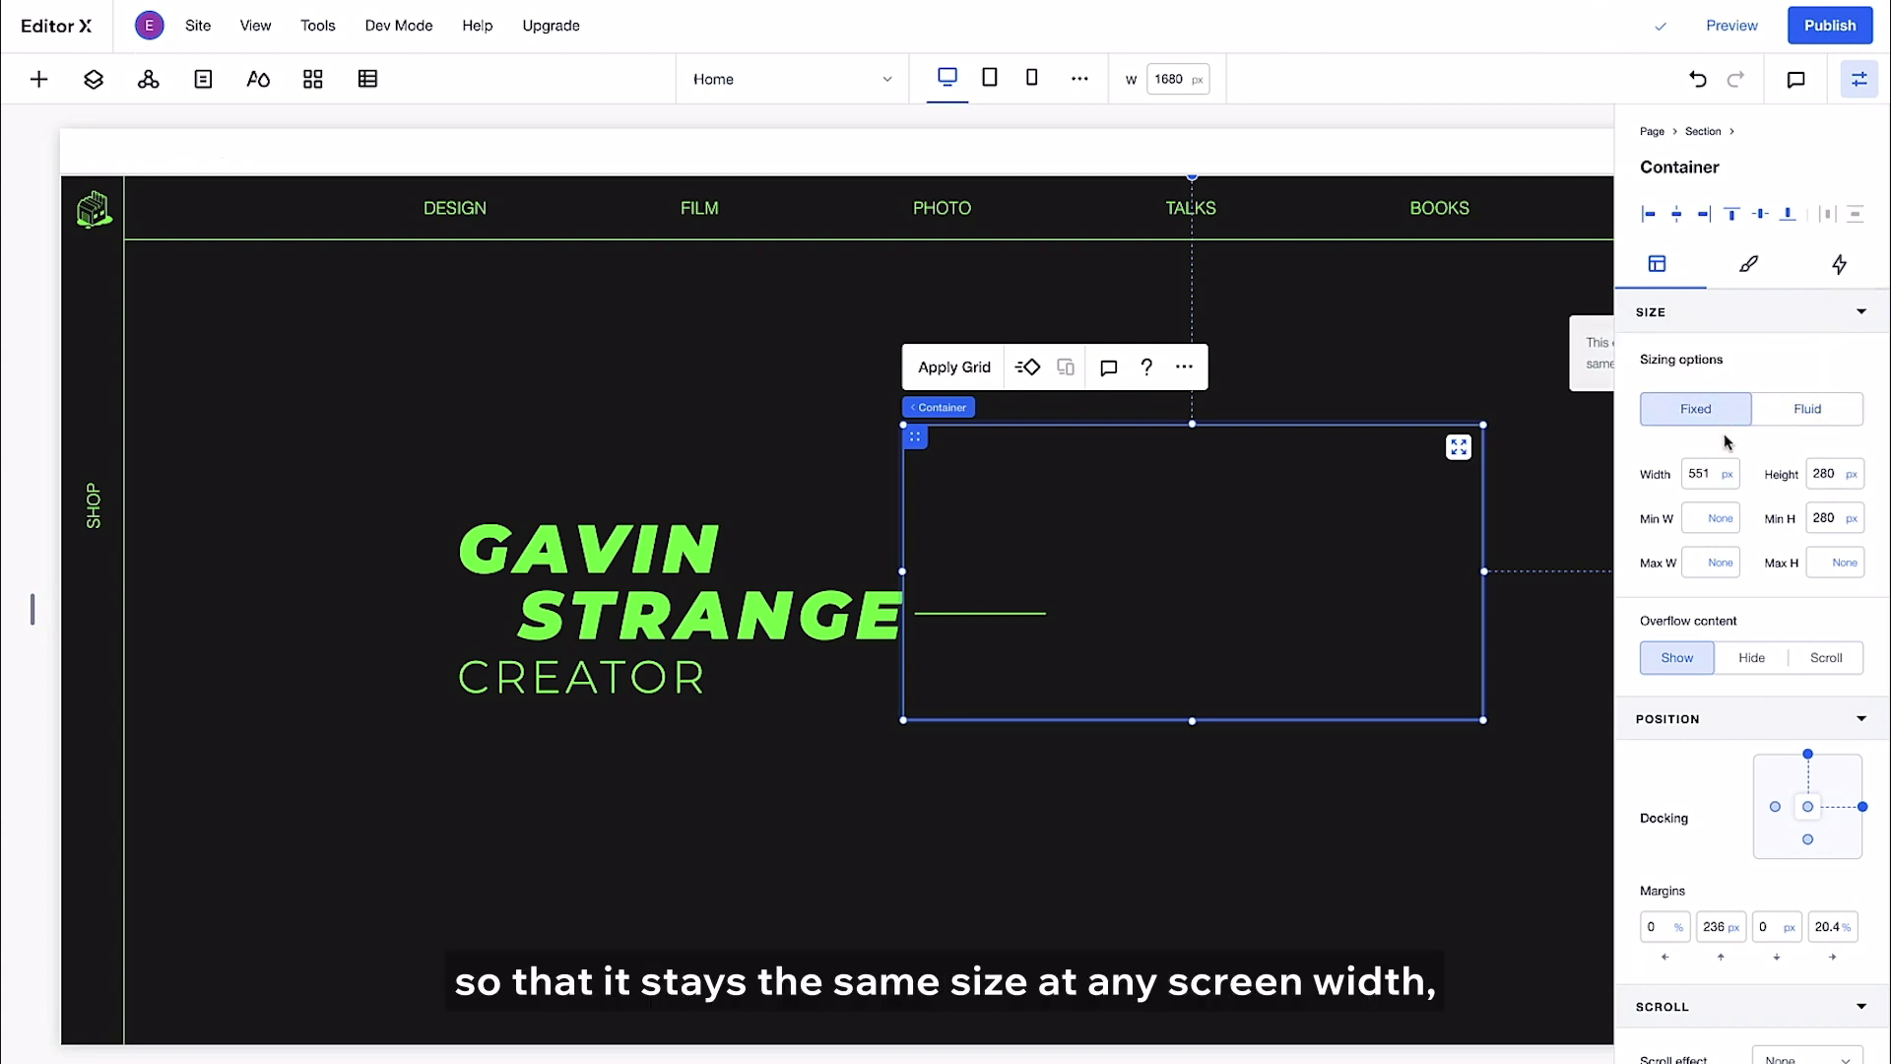
pyautogui.click(1710, 472)
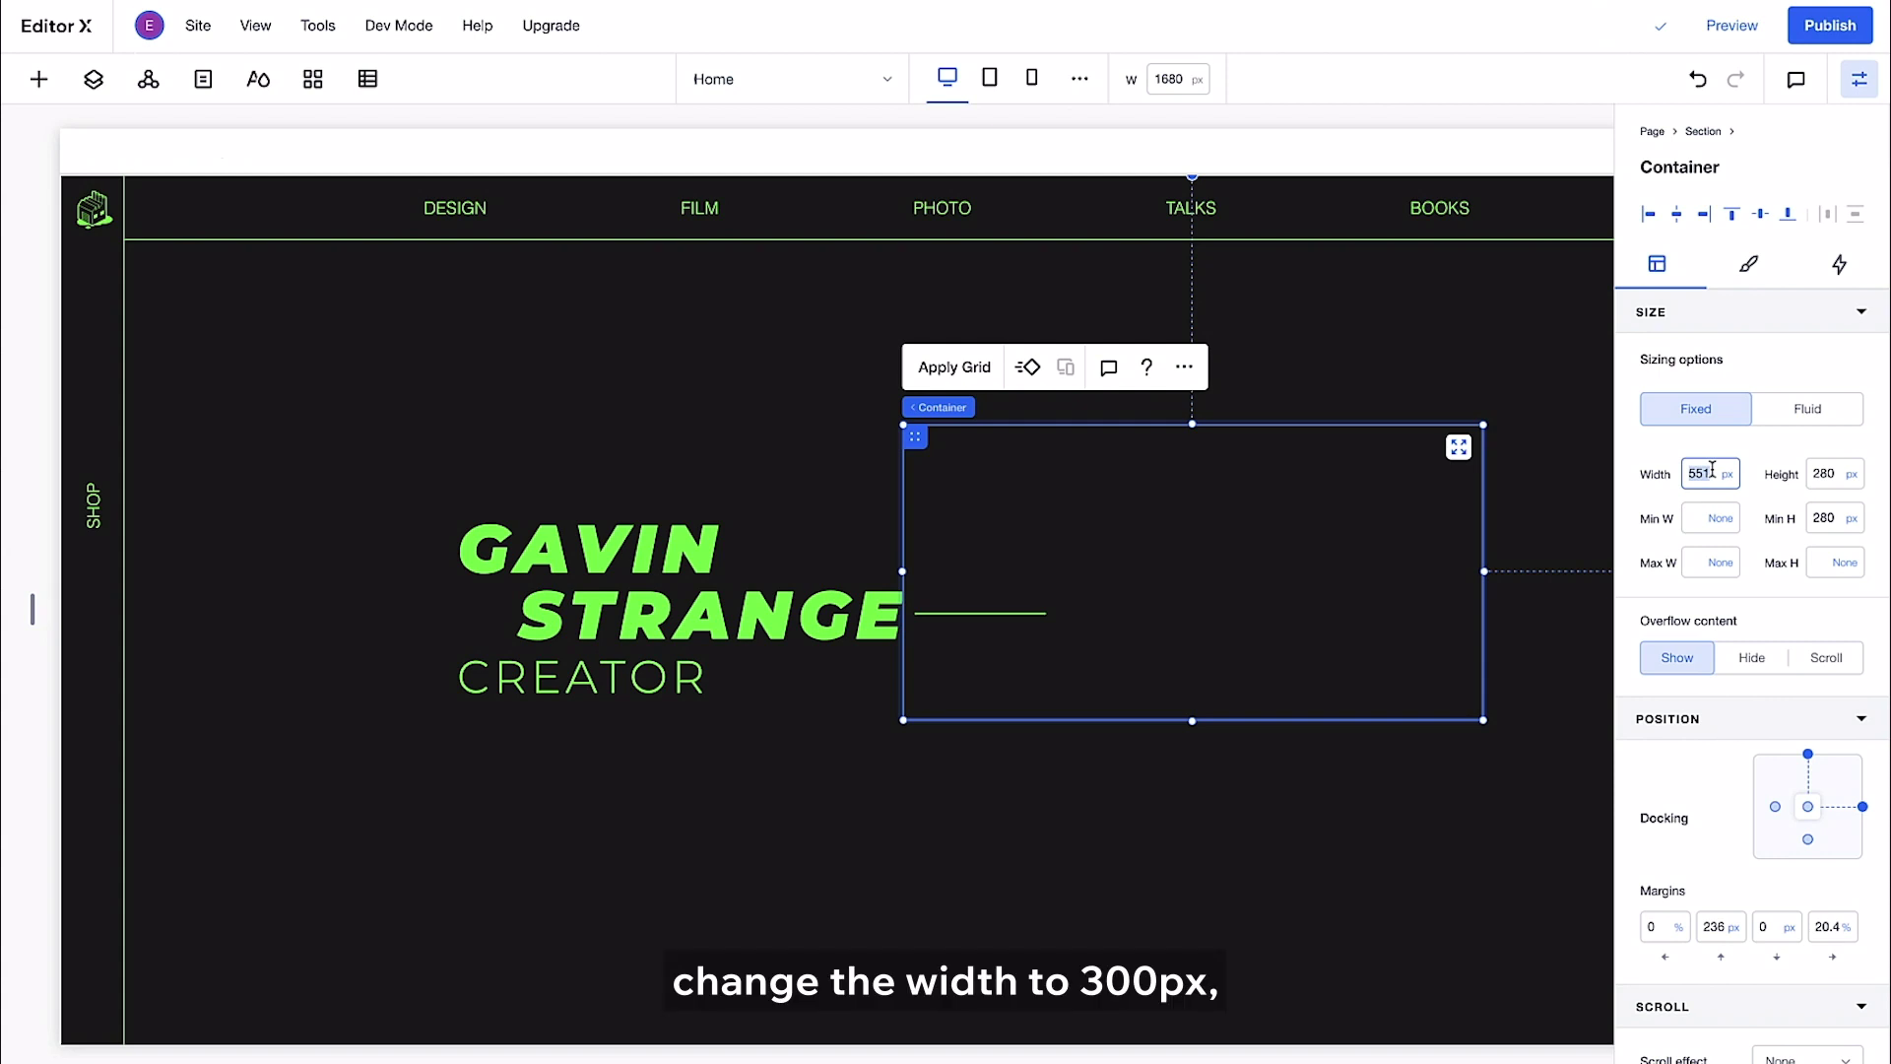
pyautogui.press('Return')
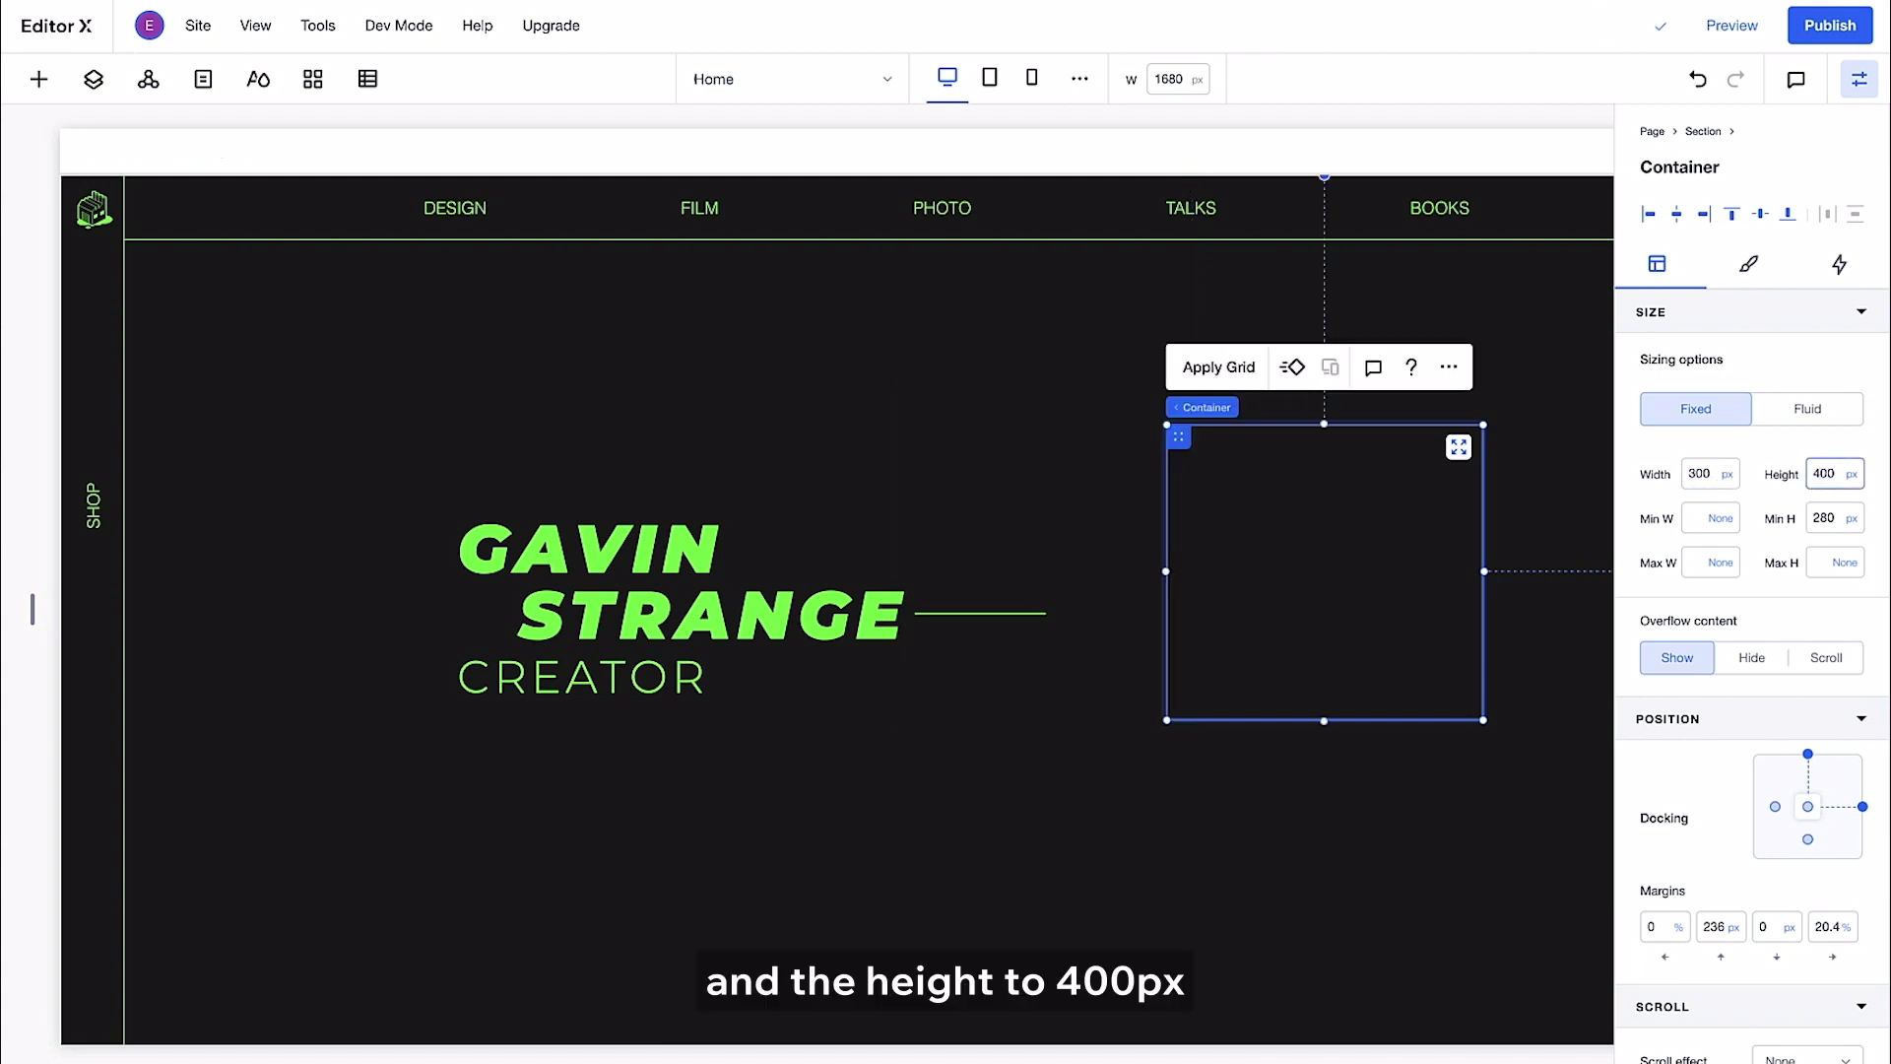
pyautogui.write('400')
pyautogui.press('Return')
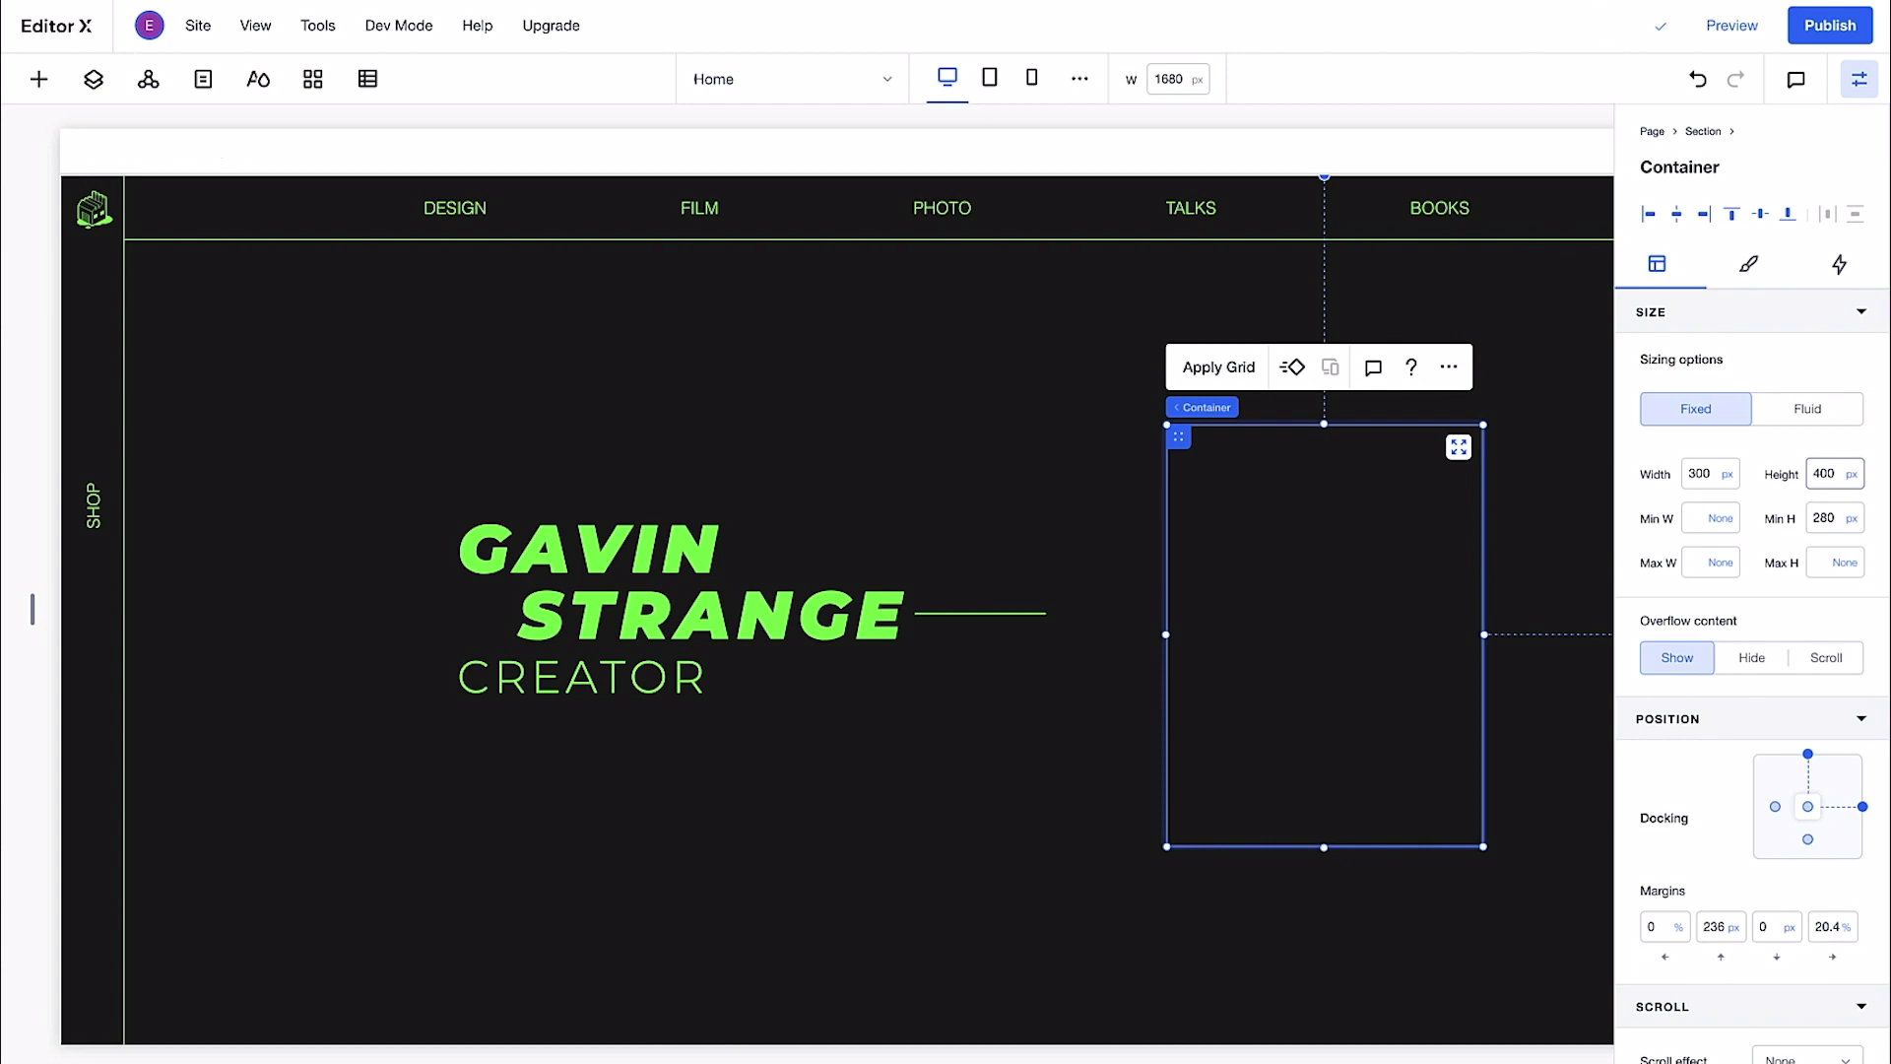
# Adjust the container's border width in its design settings.
pyautogui.click(1750, 266)
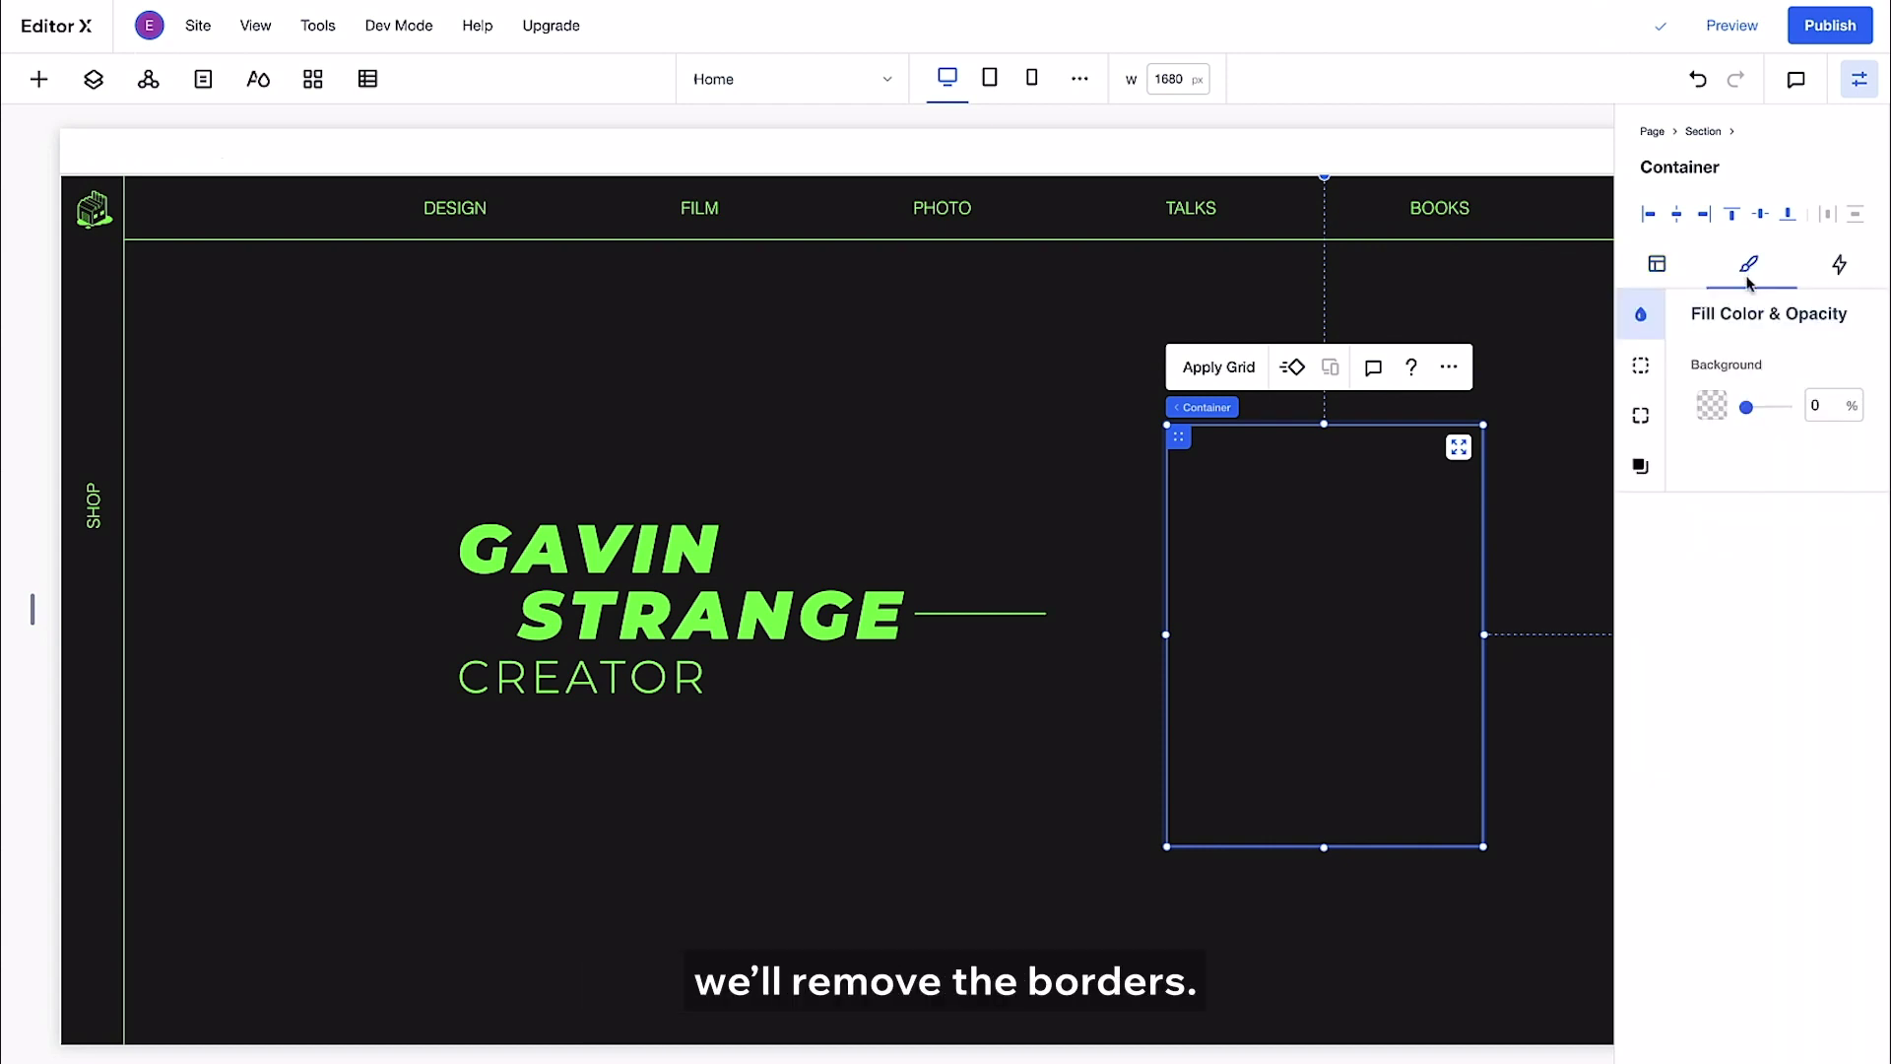
pyautogui.click(1661, 369)
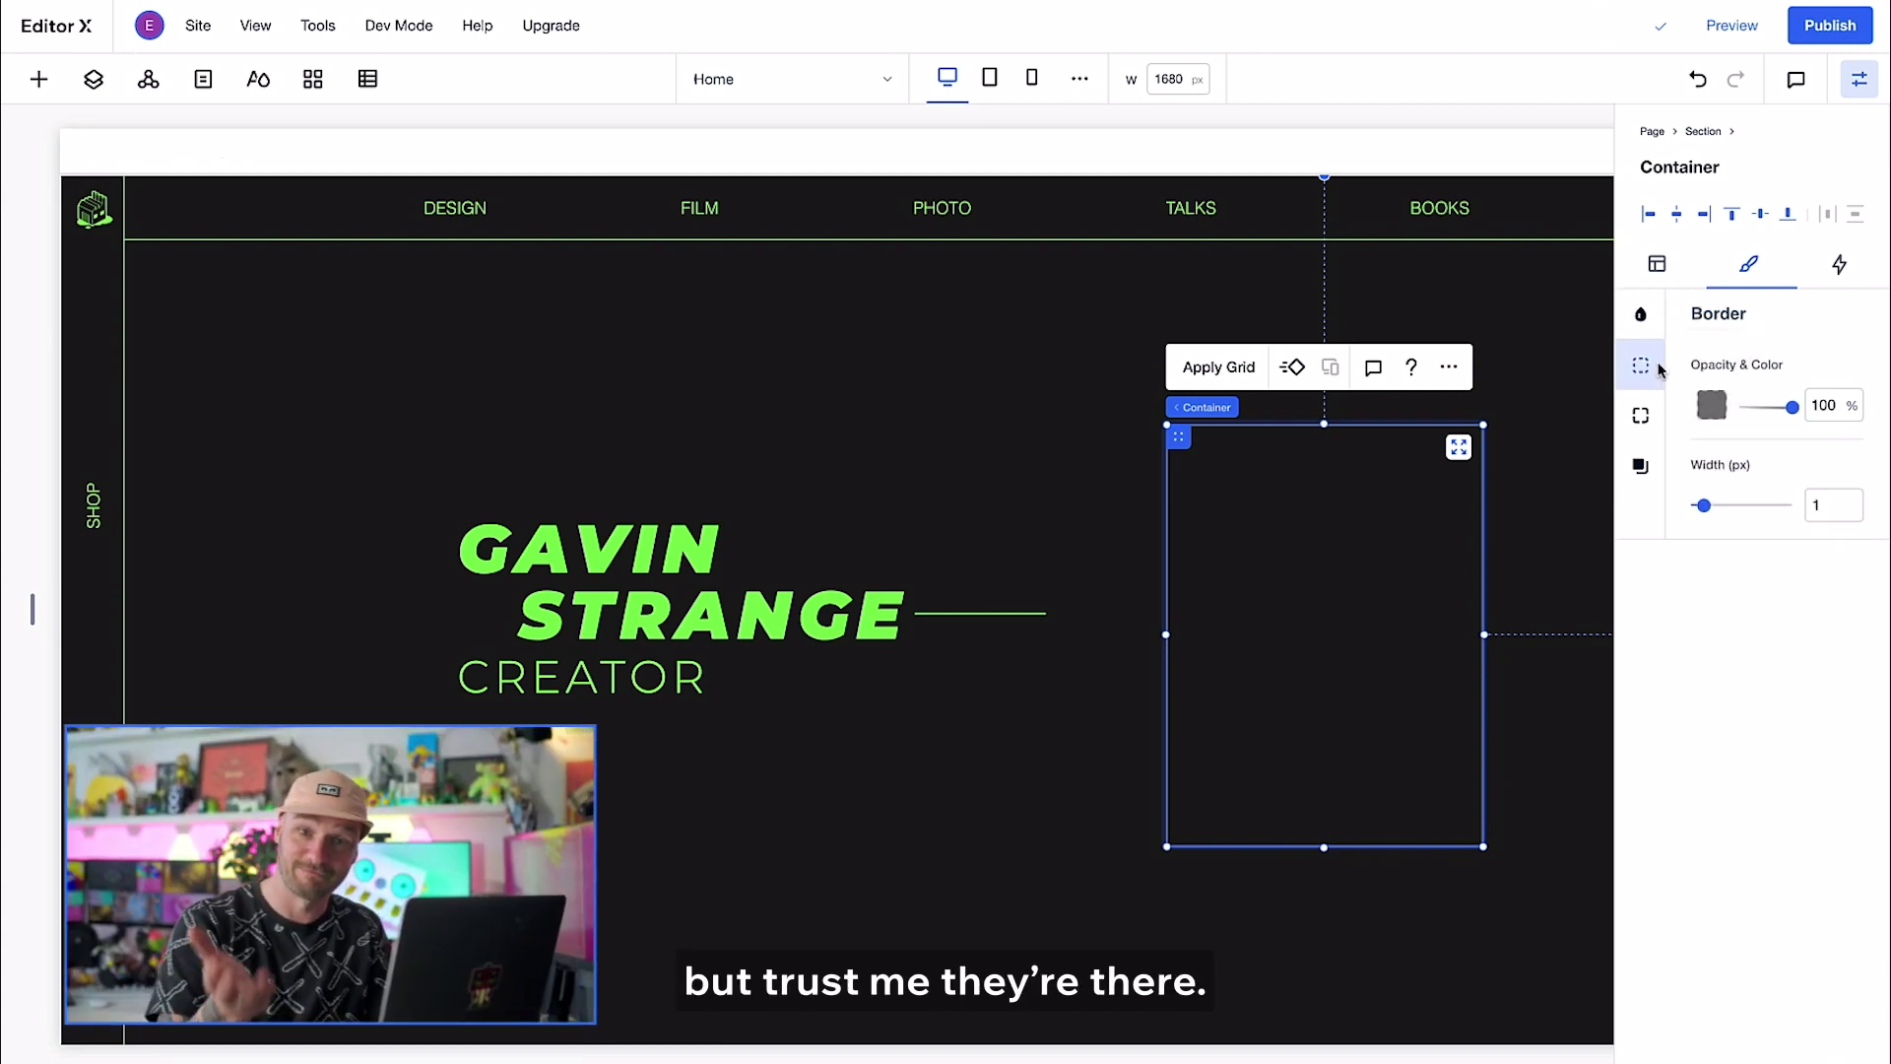
pyautogui.moveTo(1703, 506); pyautogui.dragTo(1691, 515)
pyautogui.click(1857, 81)
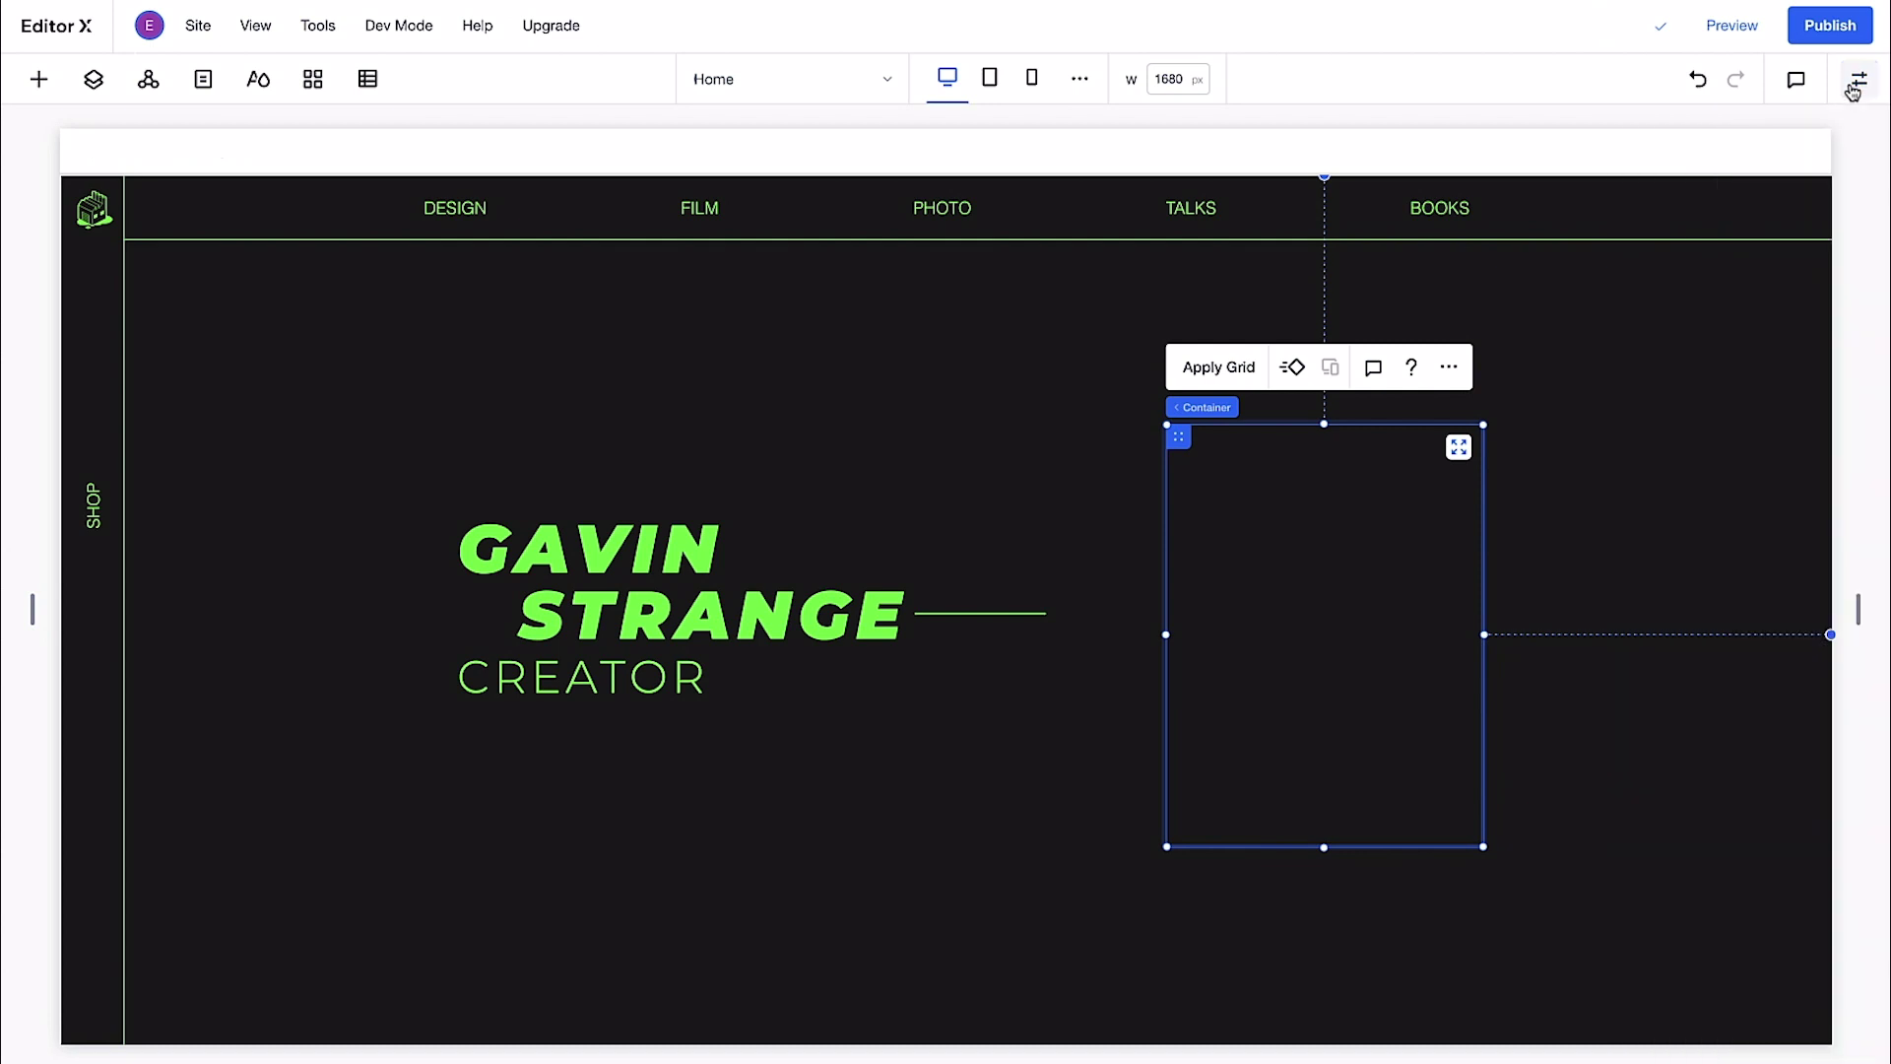
# Add the pinata video from site media, shrink it into the container and stretch it to fill.
pyautogui.click(40, 81)
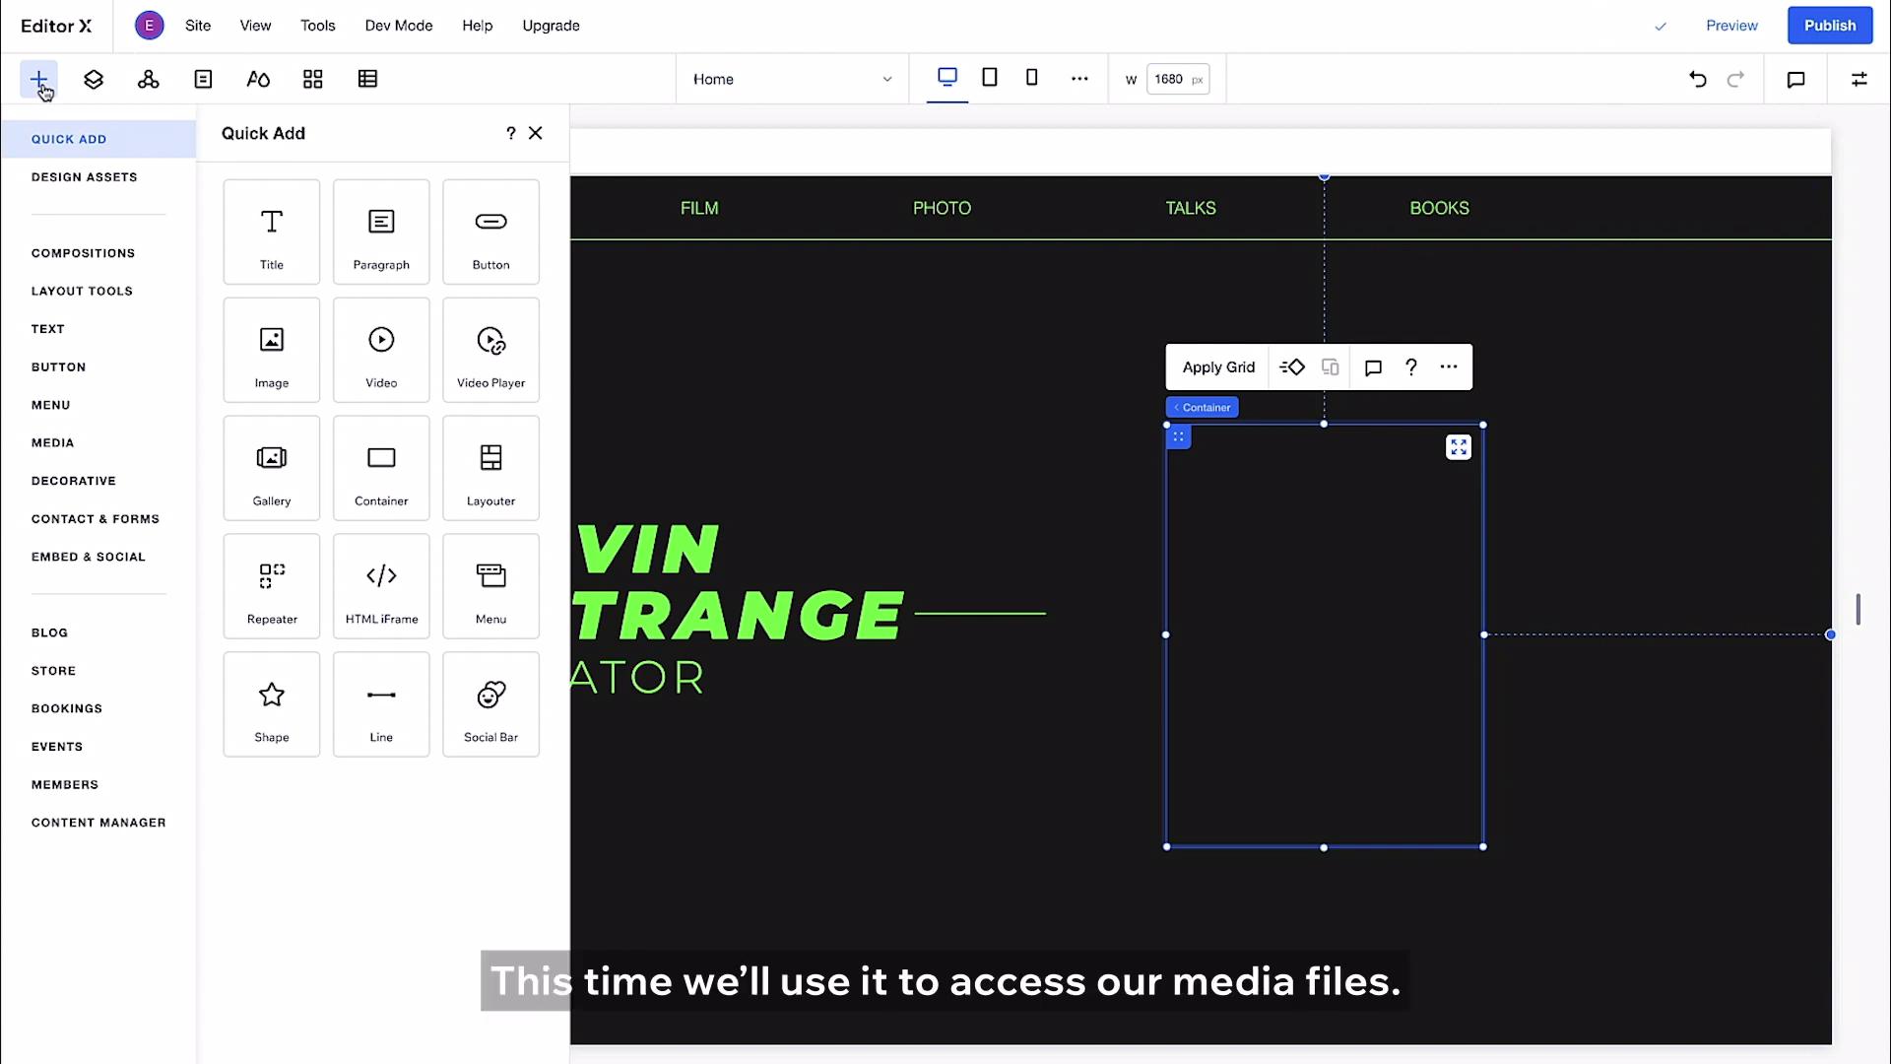
pyautogui.click(20, 445)
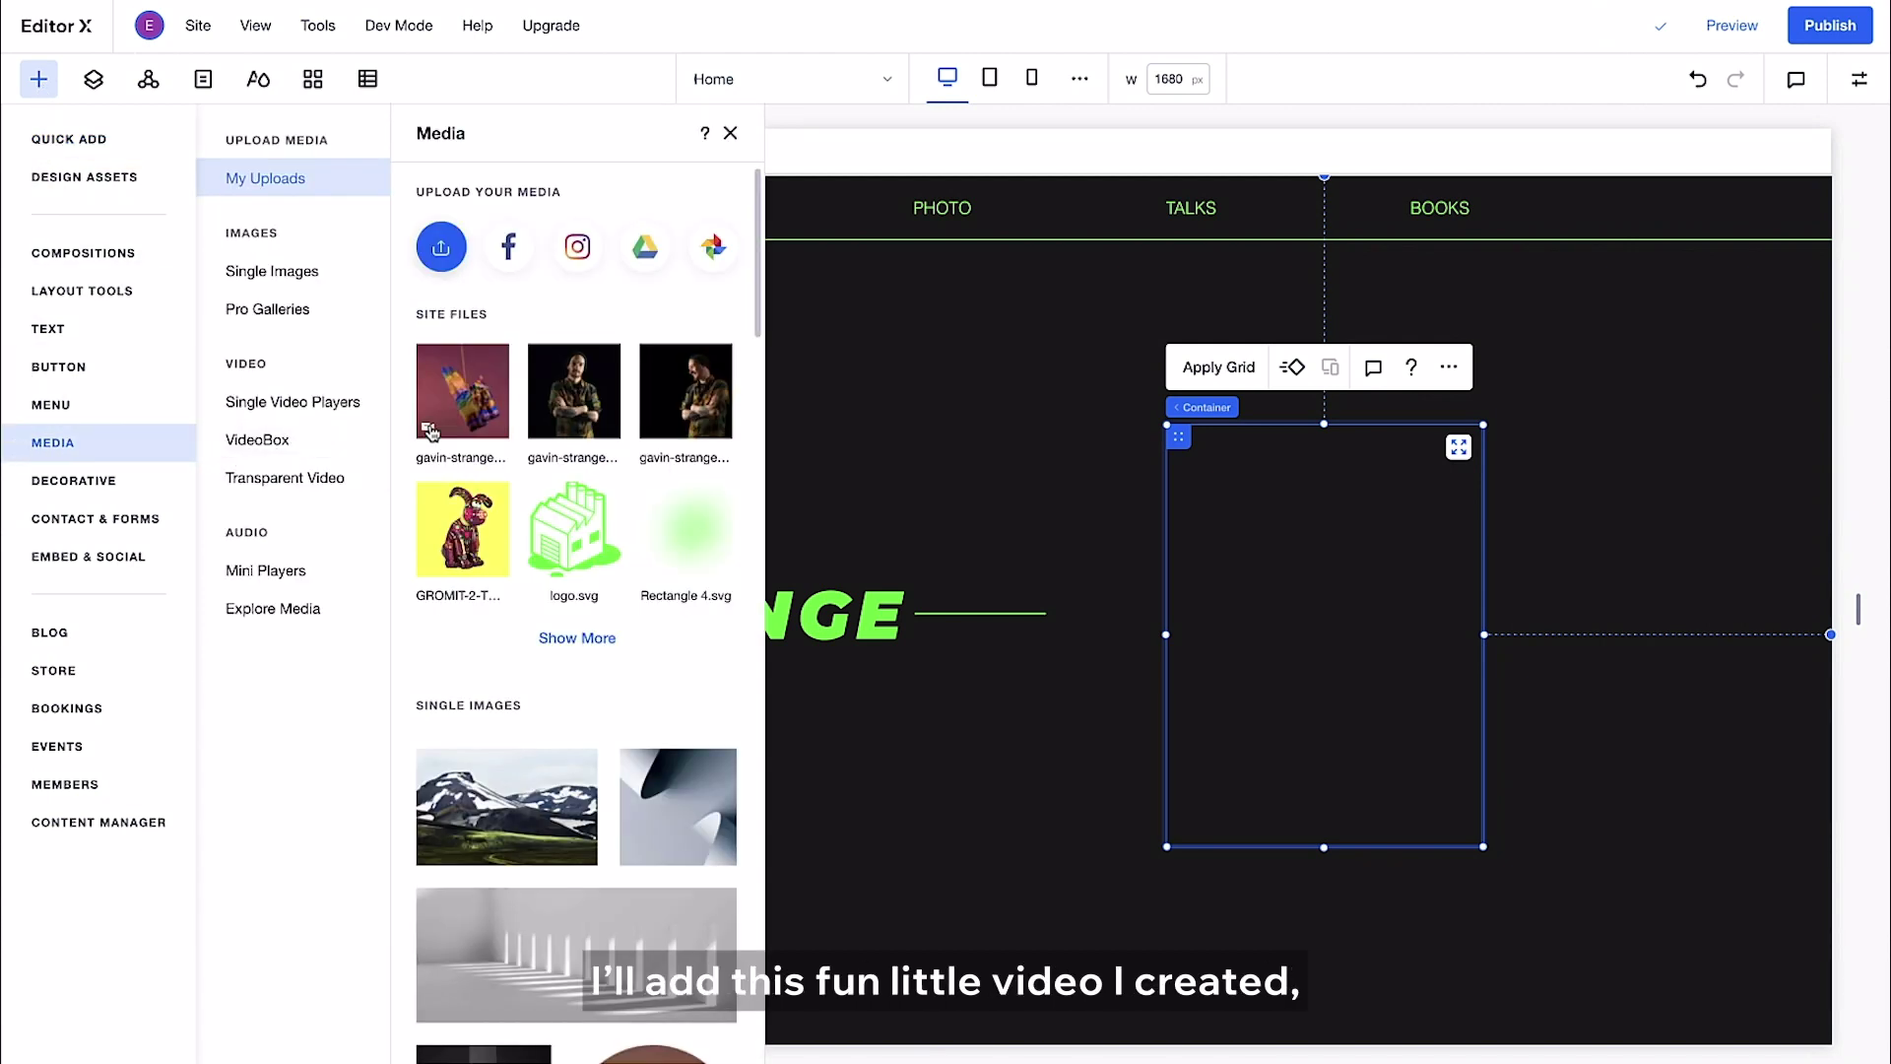
pyautogui.click(466, 423)
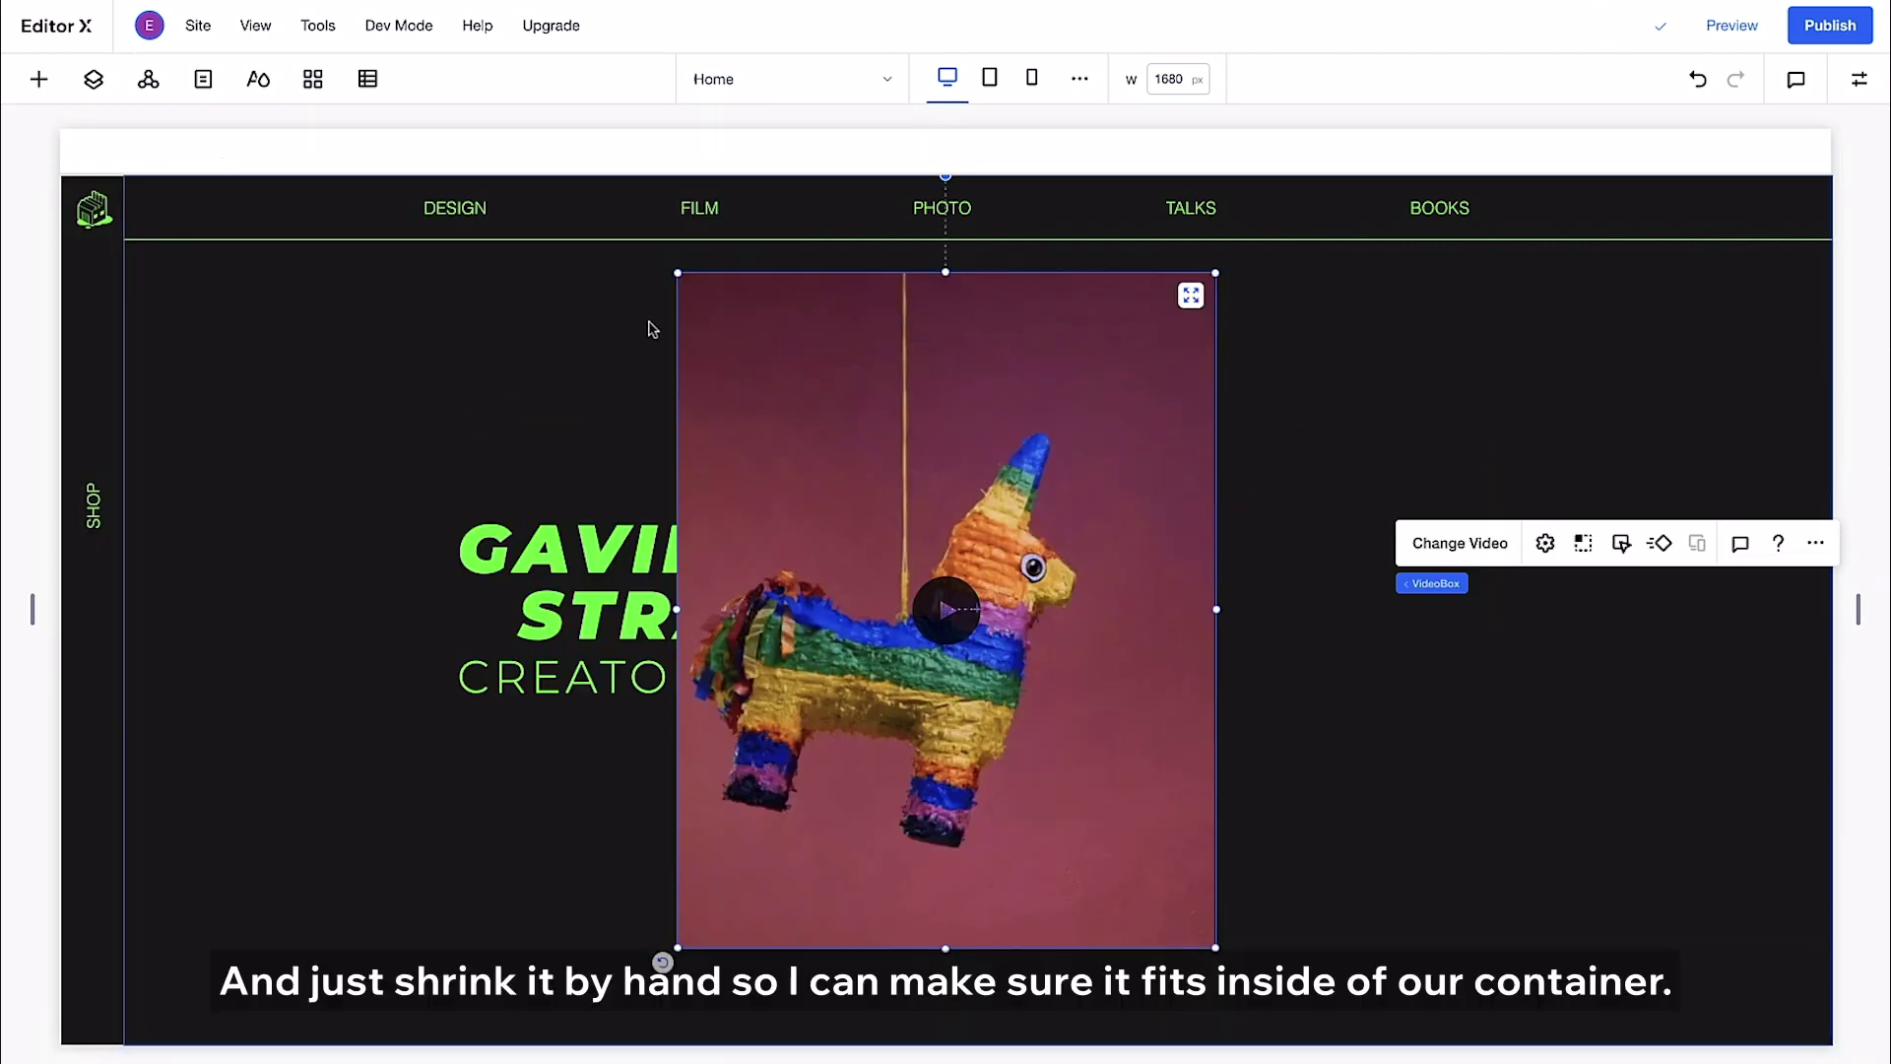
pyautogui.moveTo(677, 274); pyautogui.dragTo(1253, 531)
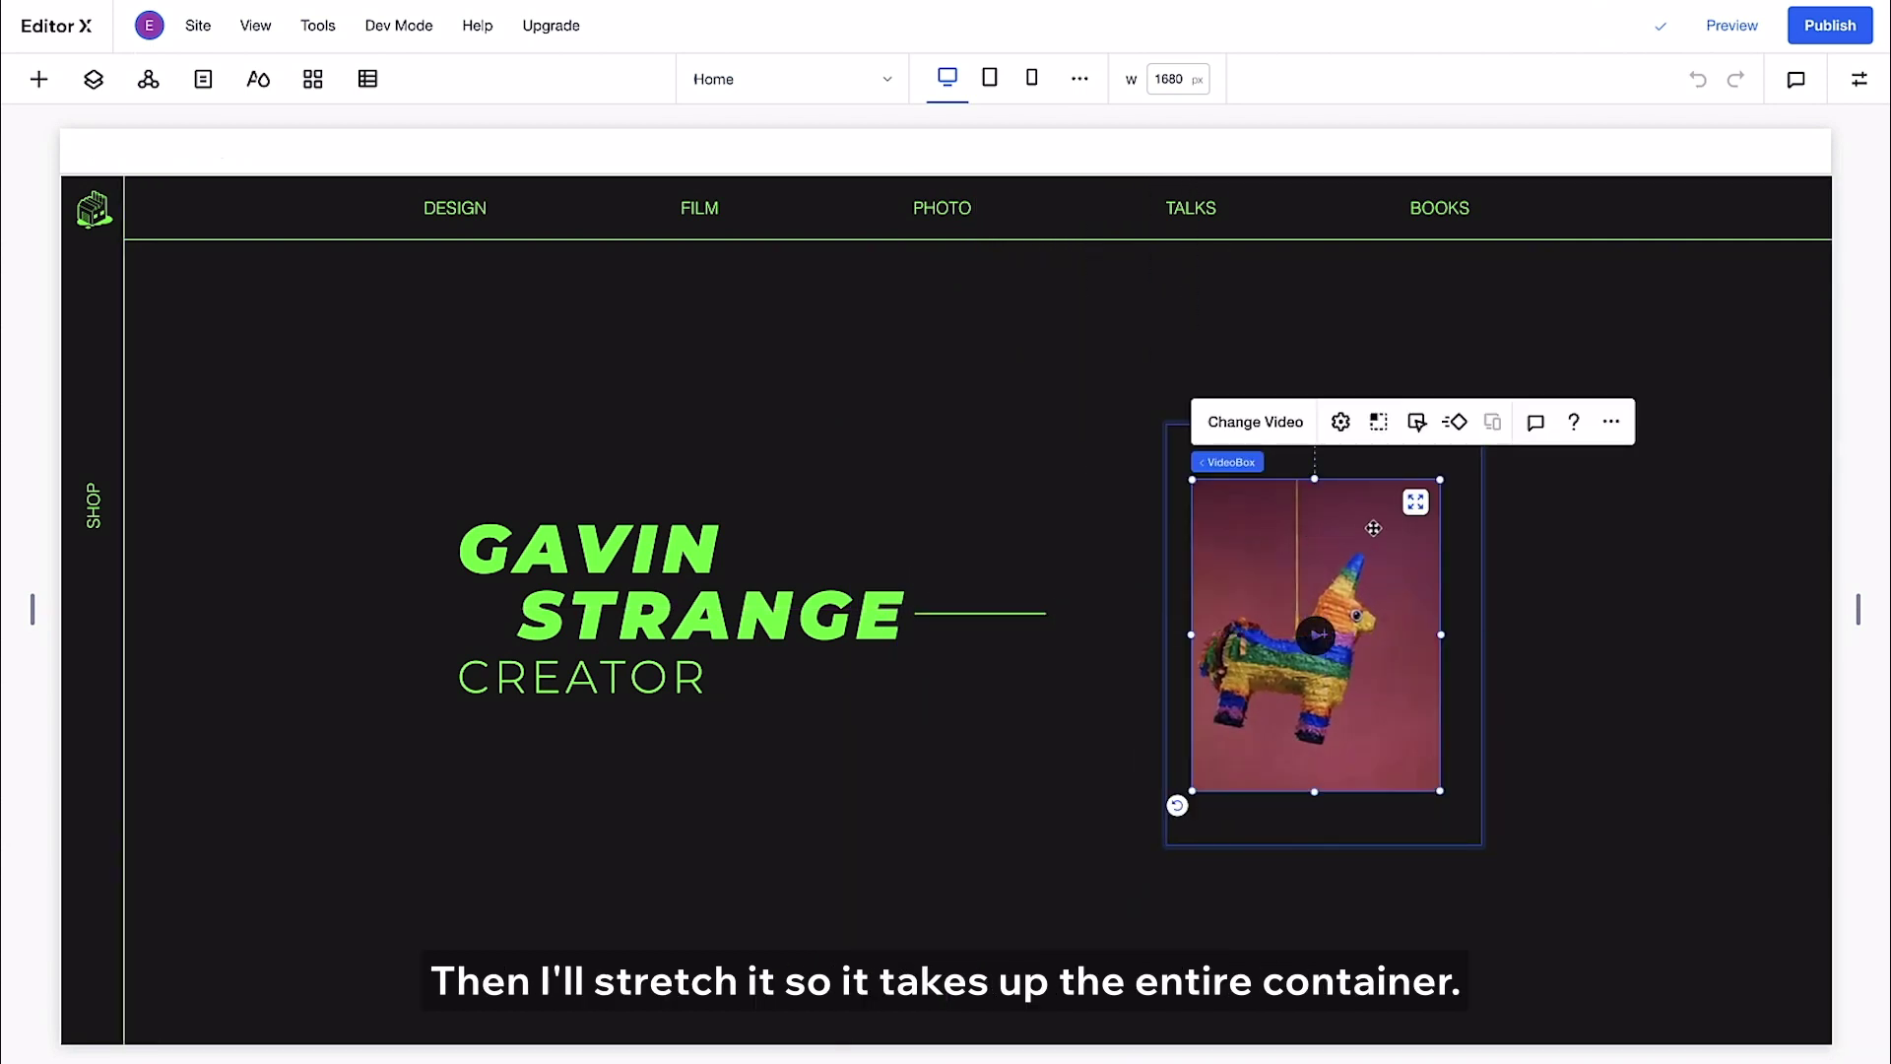
pyautogui.click(1414, 503)
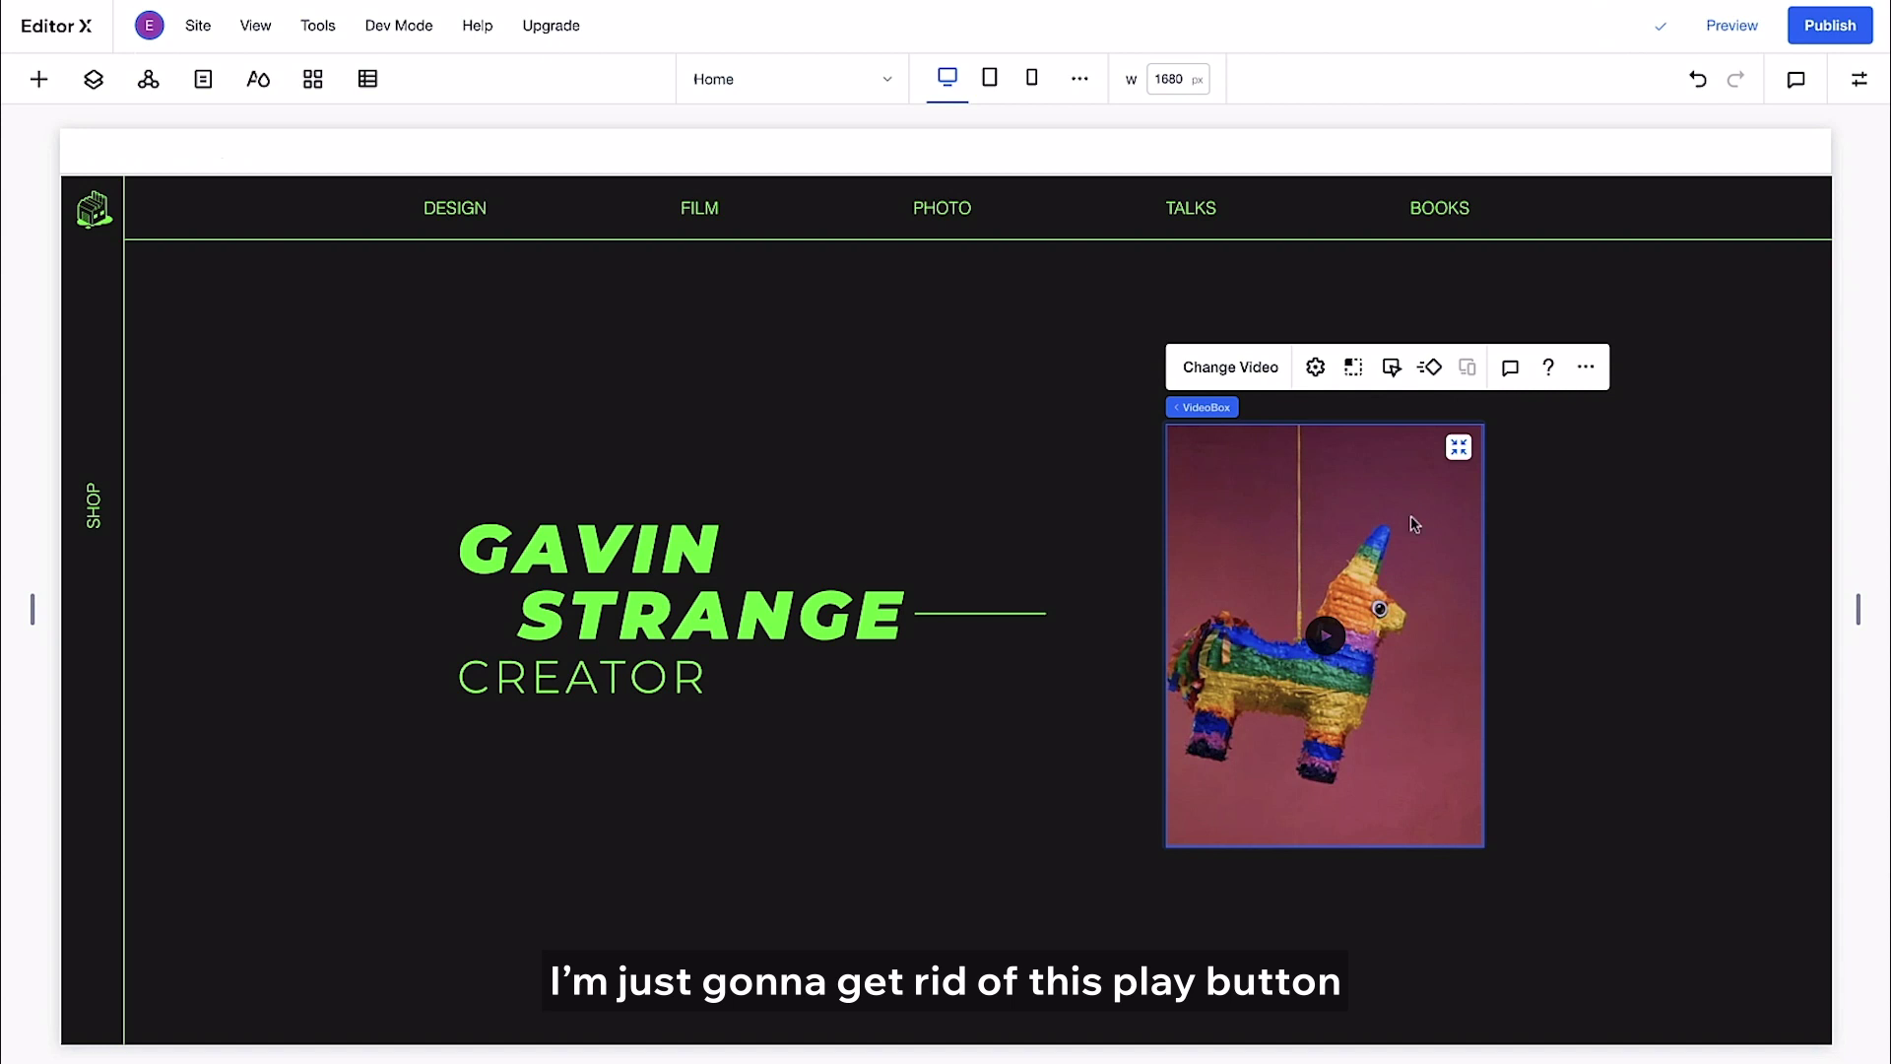
# Set the pinata video's play button to Don't Display.
pyautogui.click(1324, 635)
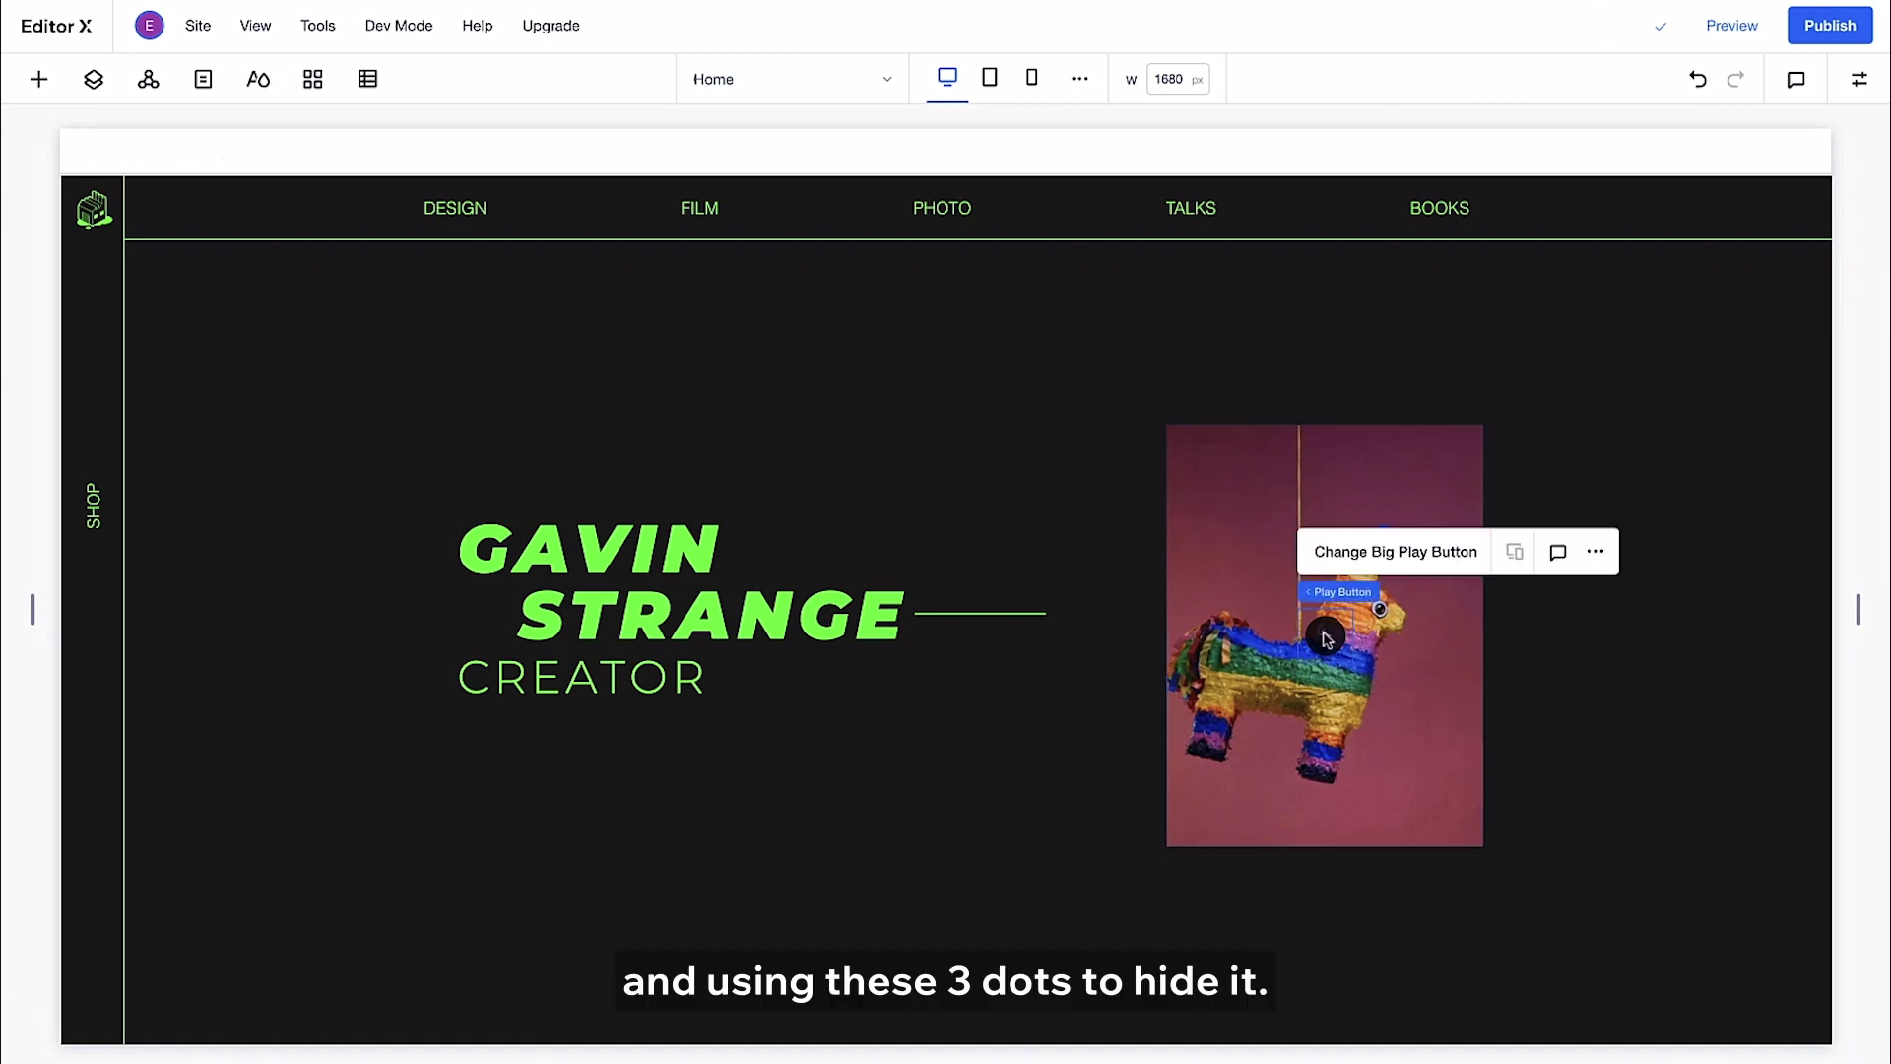
pyautogui.click(1595, 551)
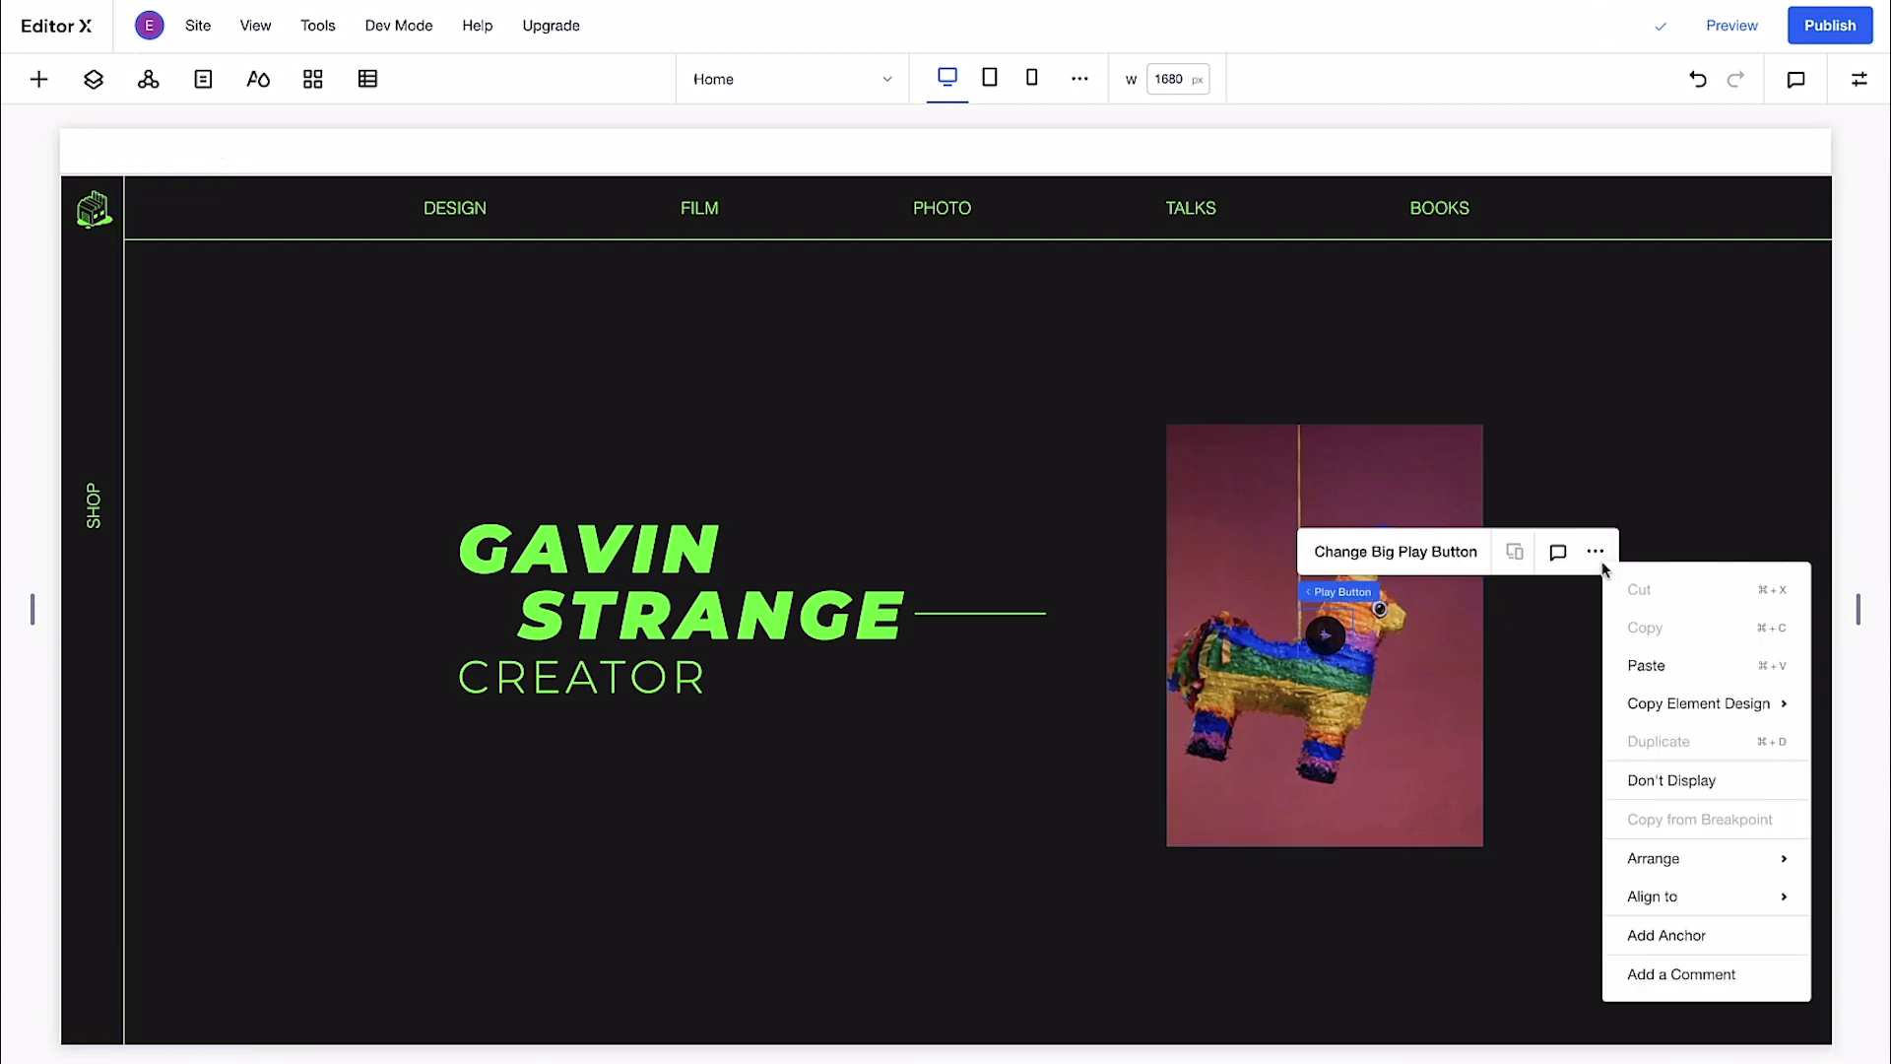
pyautogui.click(1635, 779)
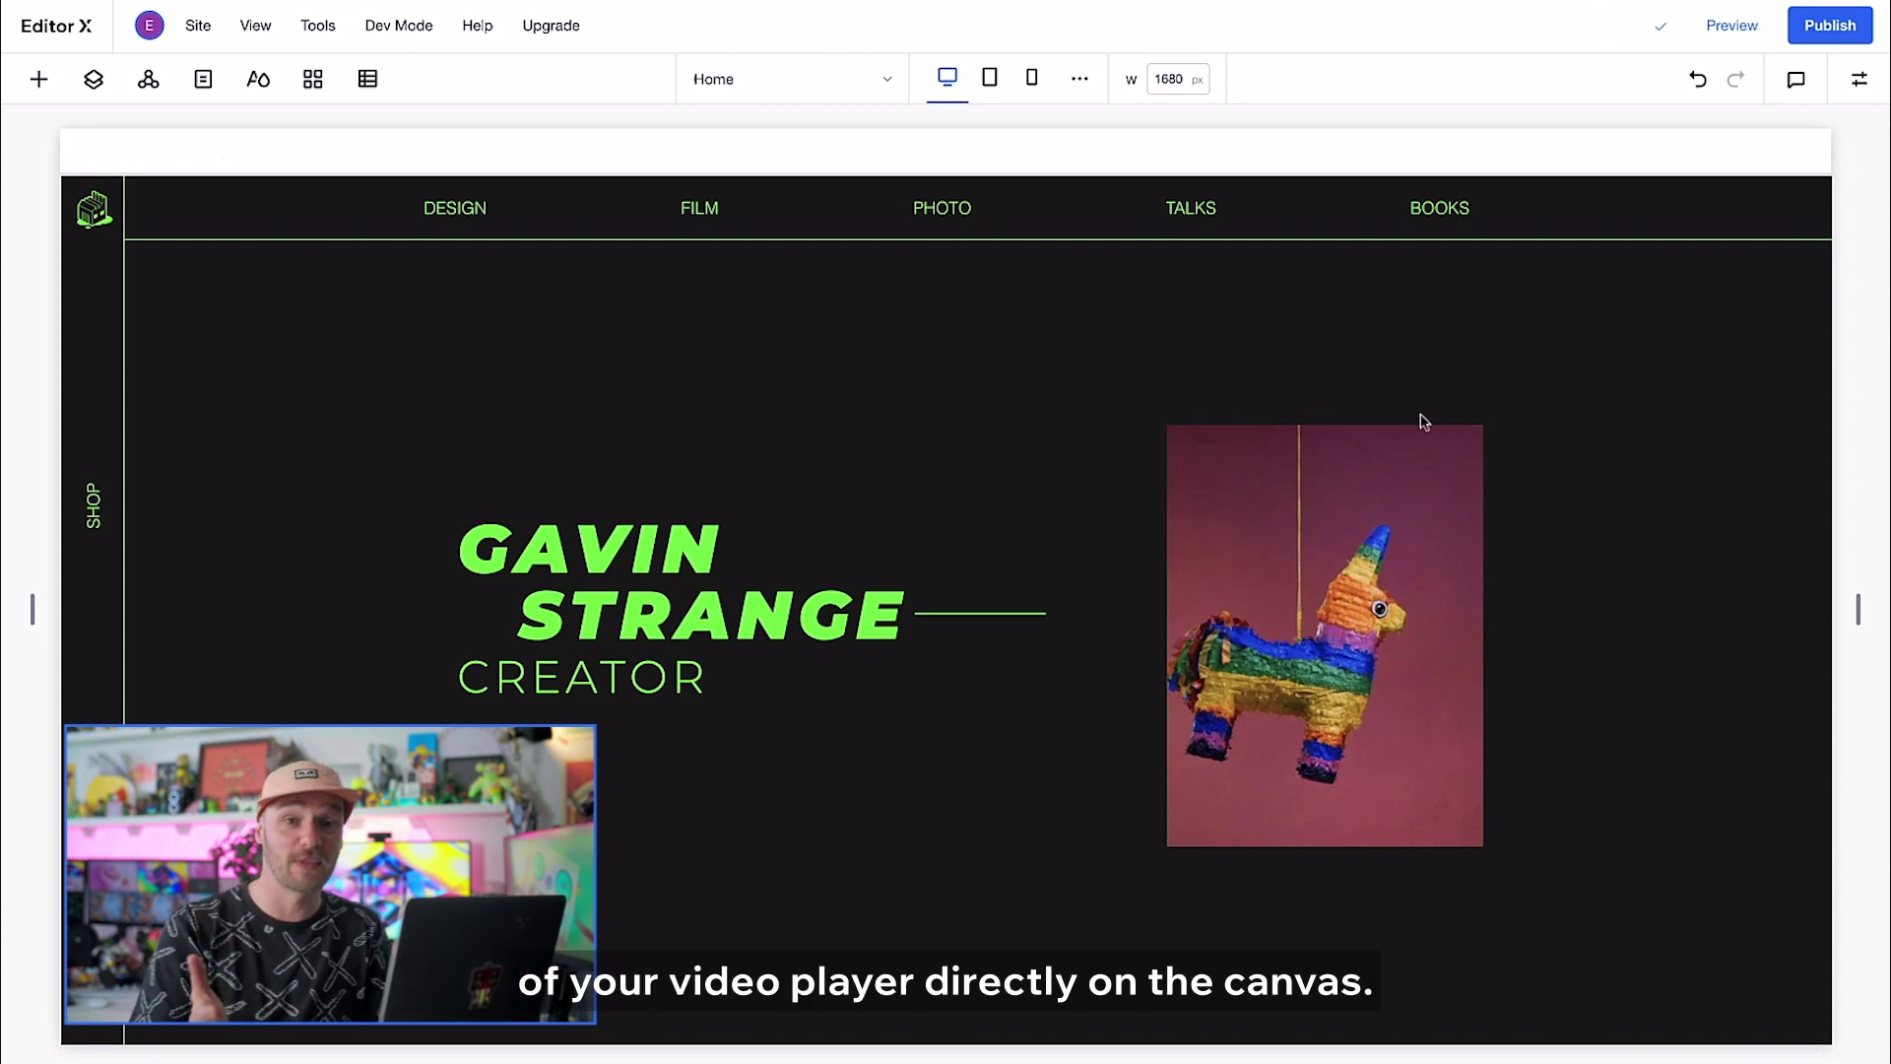
# Apply a scanline pattern overlay to the pinata video.
pyautogui.click(1390, 509)
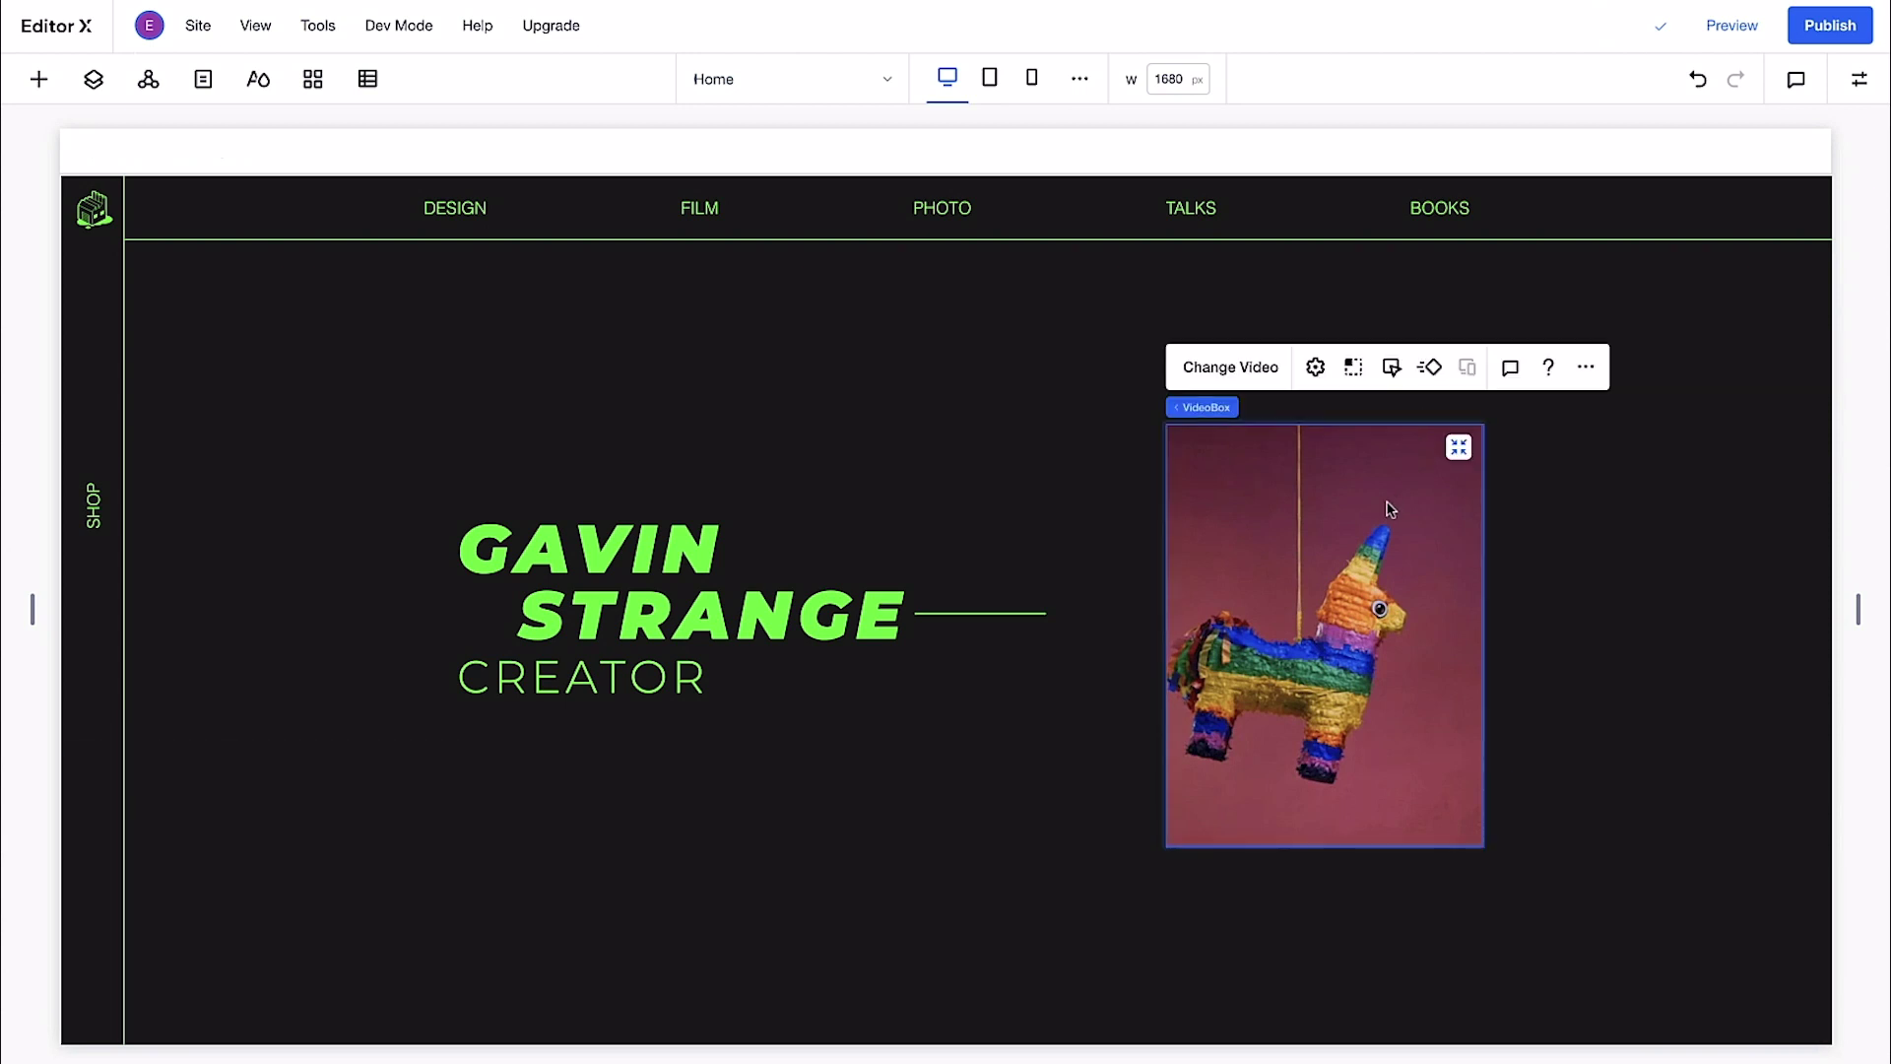
pyautogui.click(1859, 78)
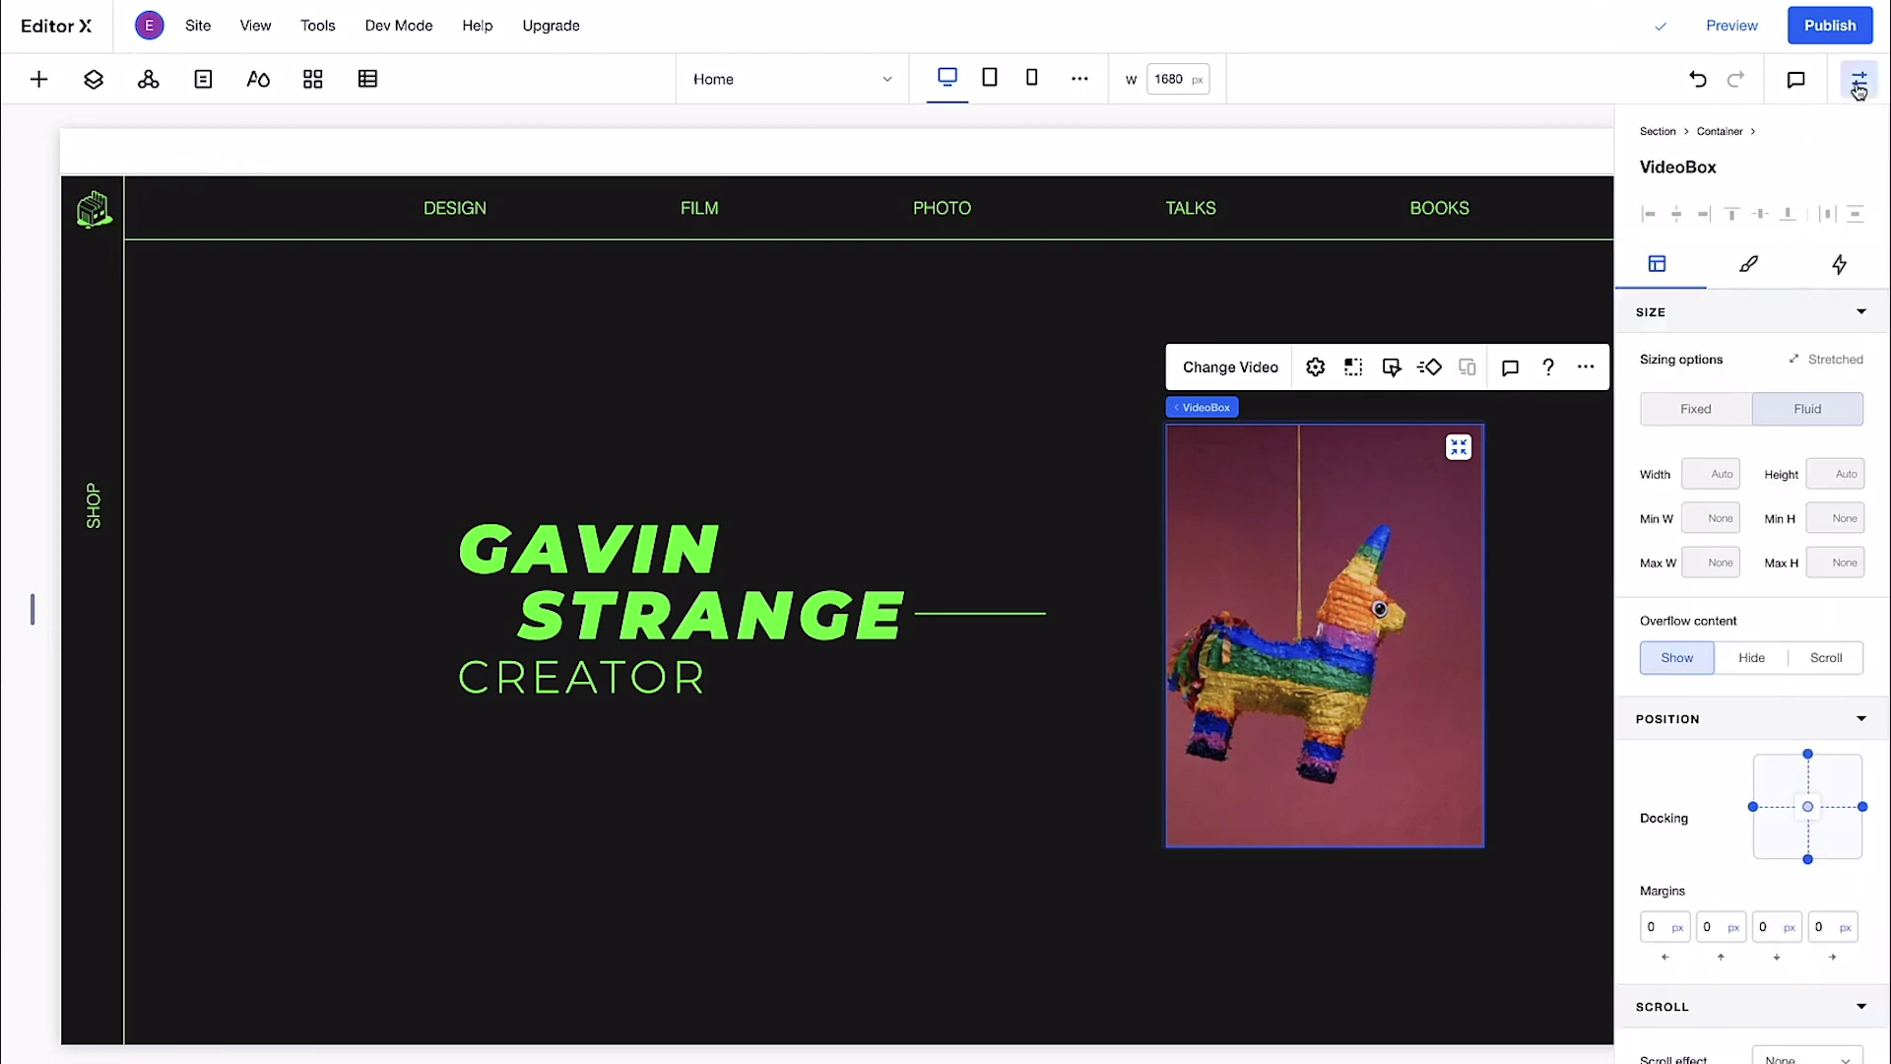
pyautogui.click(1750, 264)
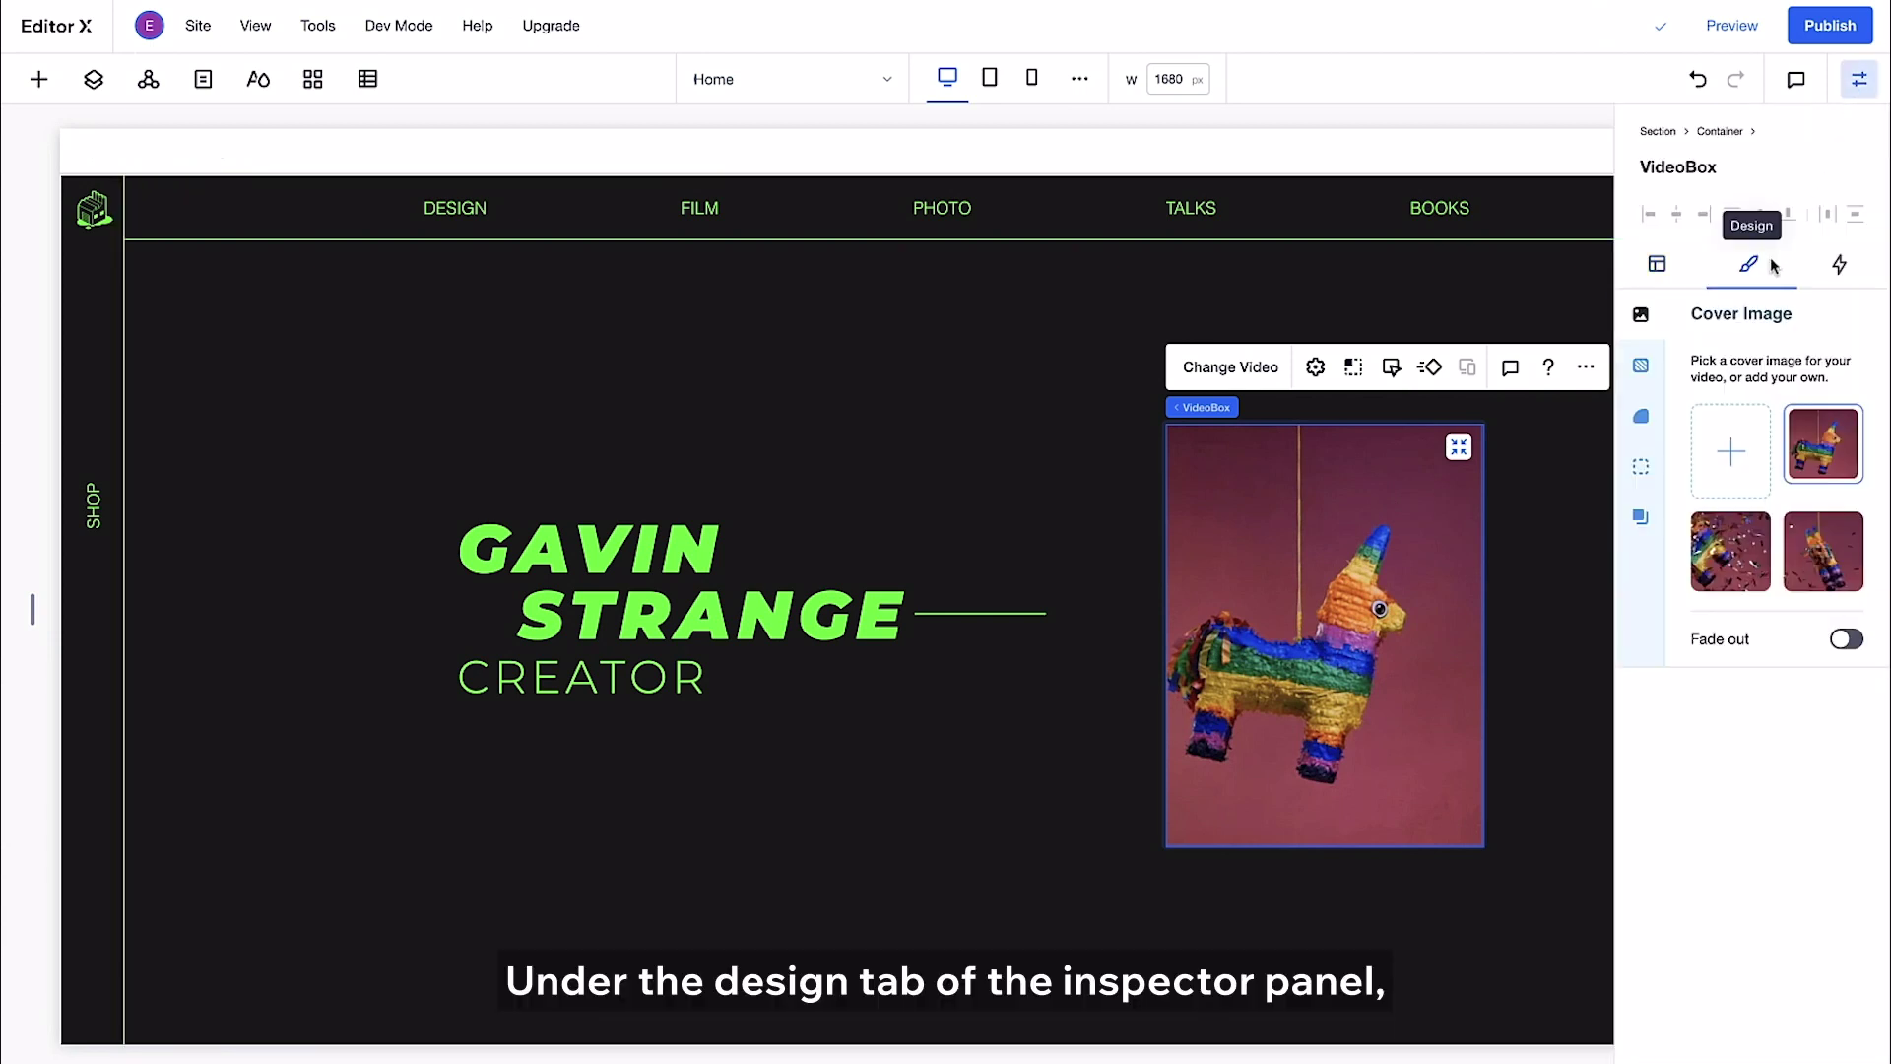
pyautogui.click(1641, 365)
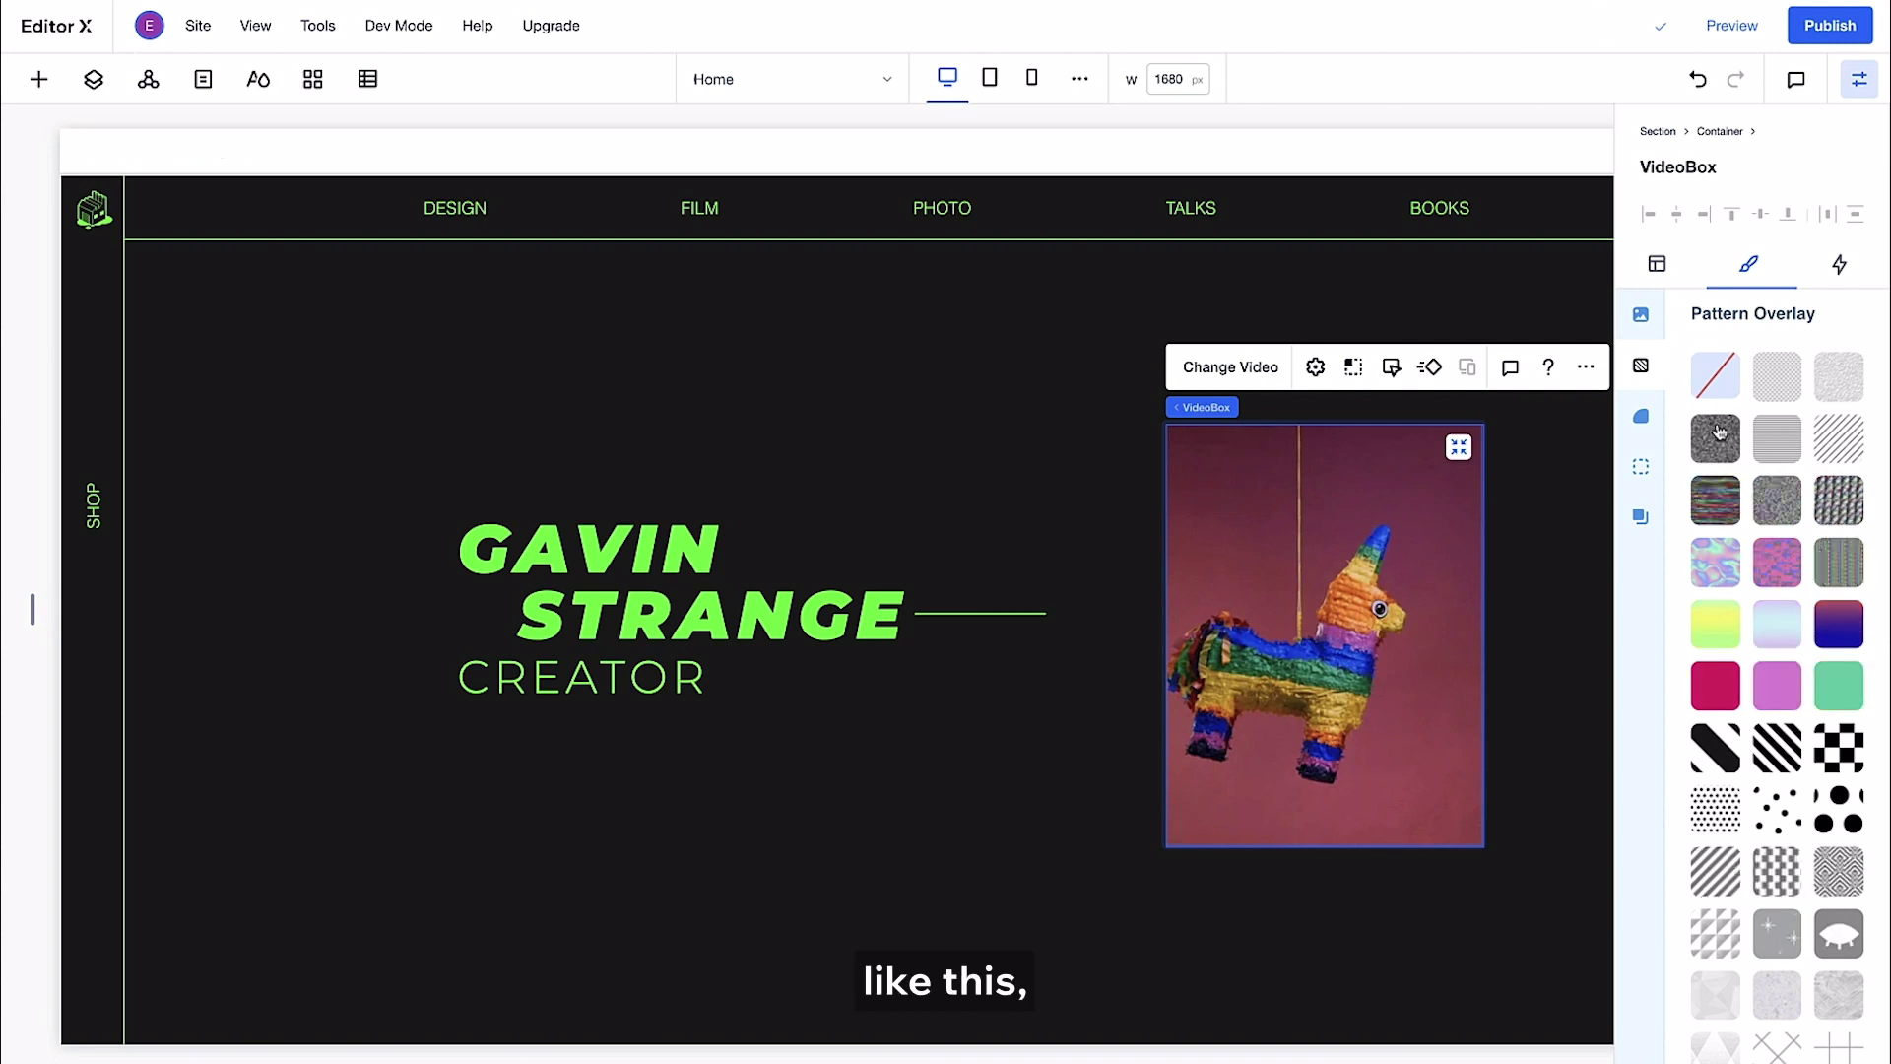
pyautogui.click(1722, 495)
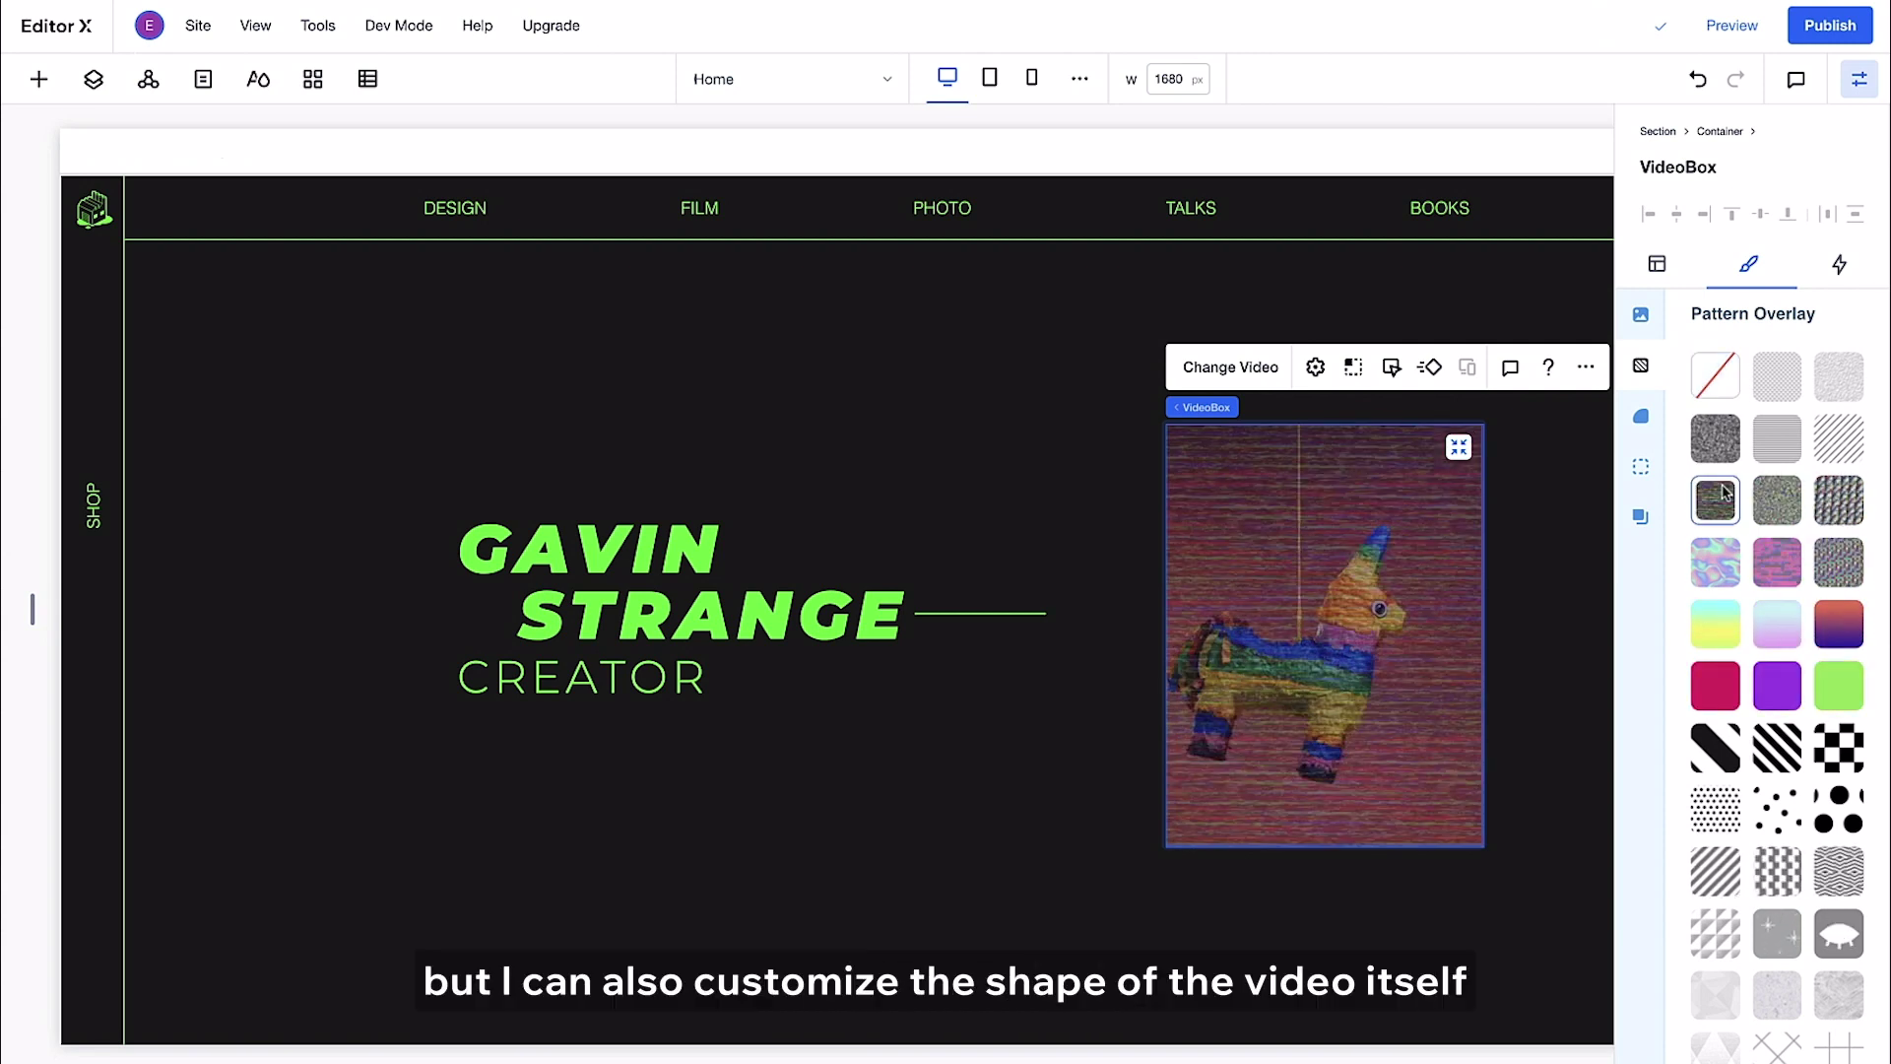
# Enable contour on the video and set unlinked top-left and top-right radii to 600 px.
pyautogui.click(1641, 417)
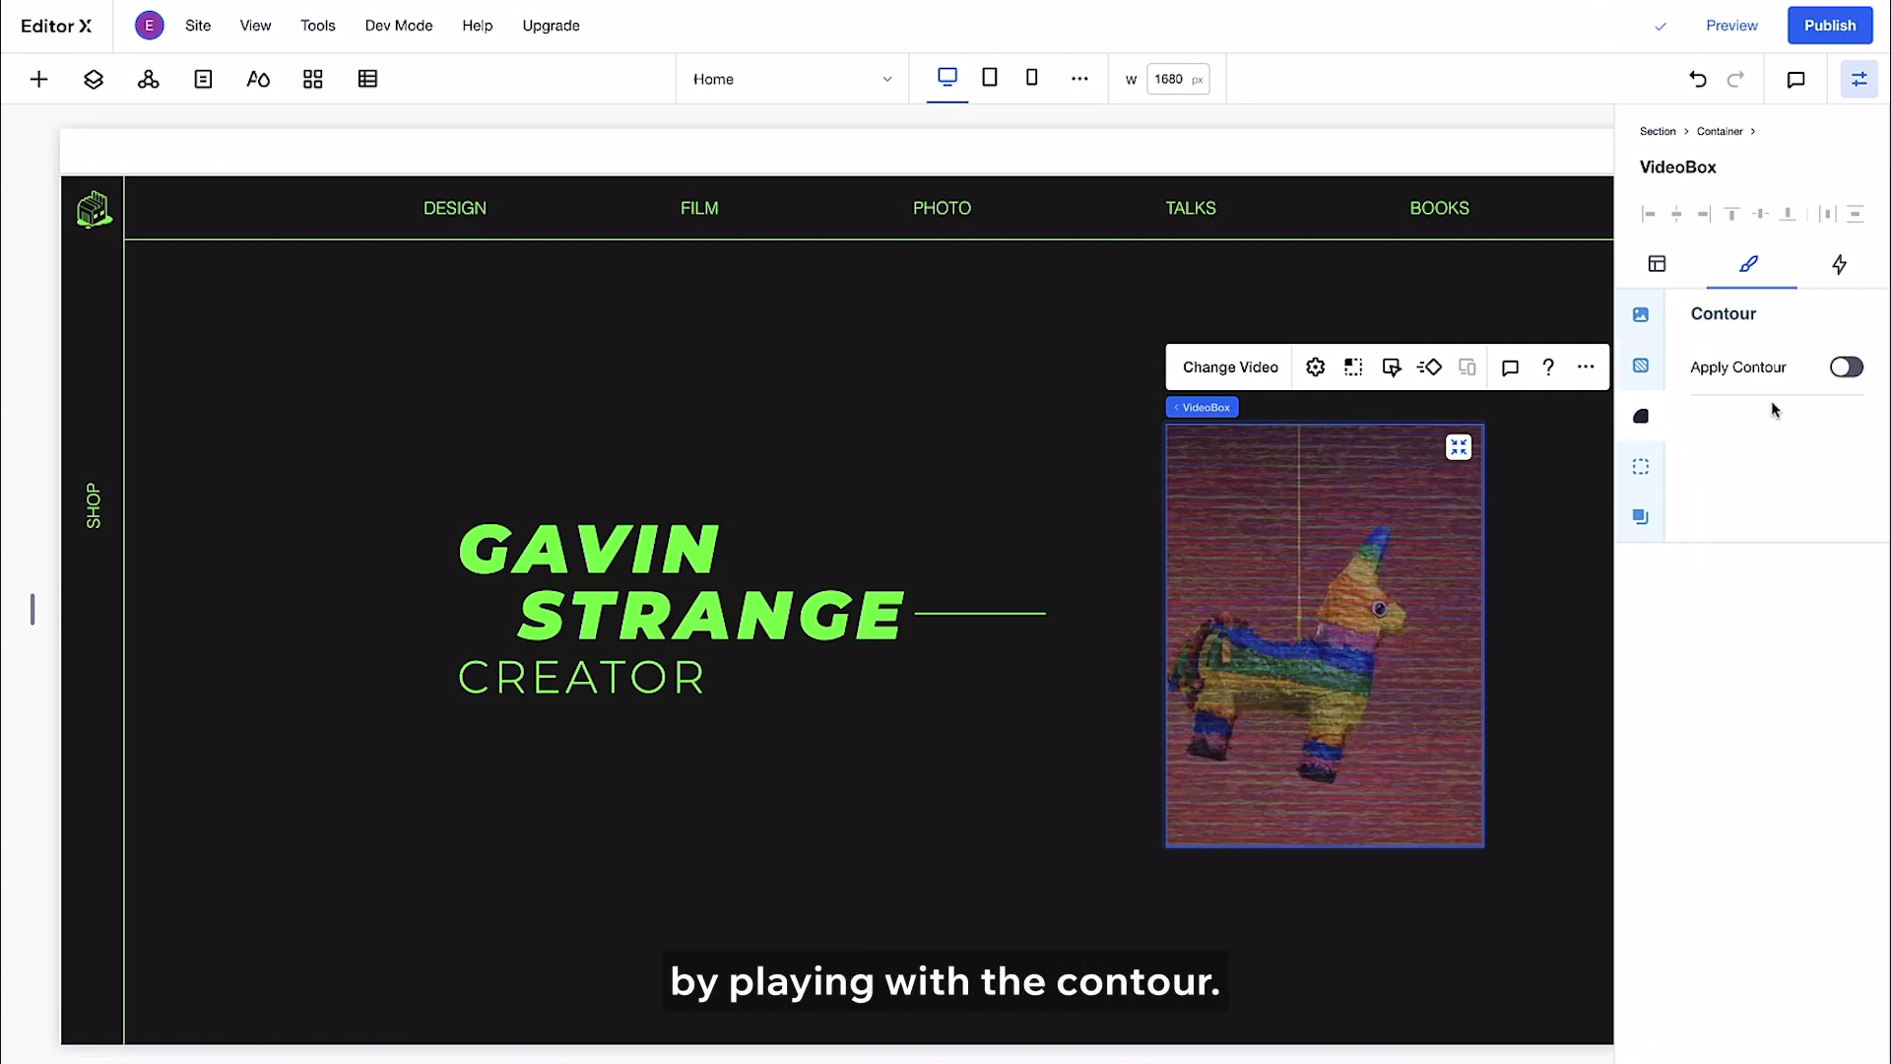
pyautogui.click(1840, 371)
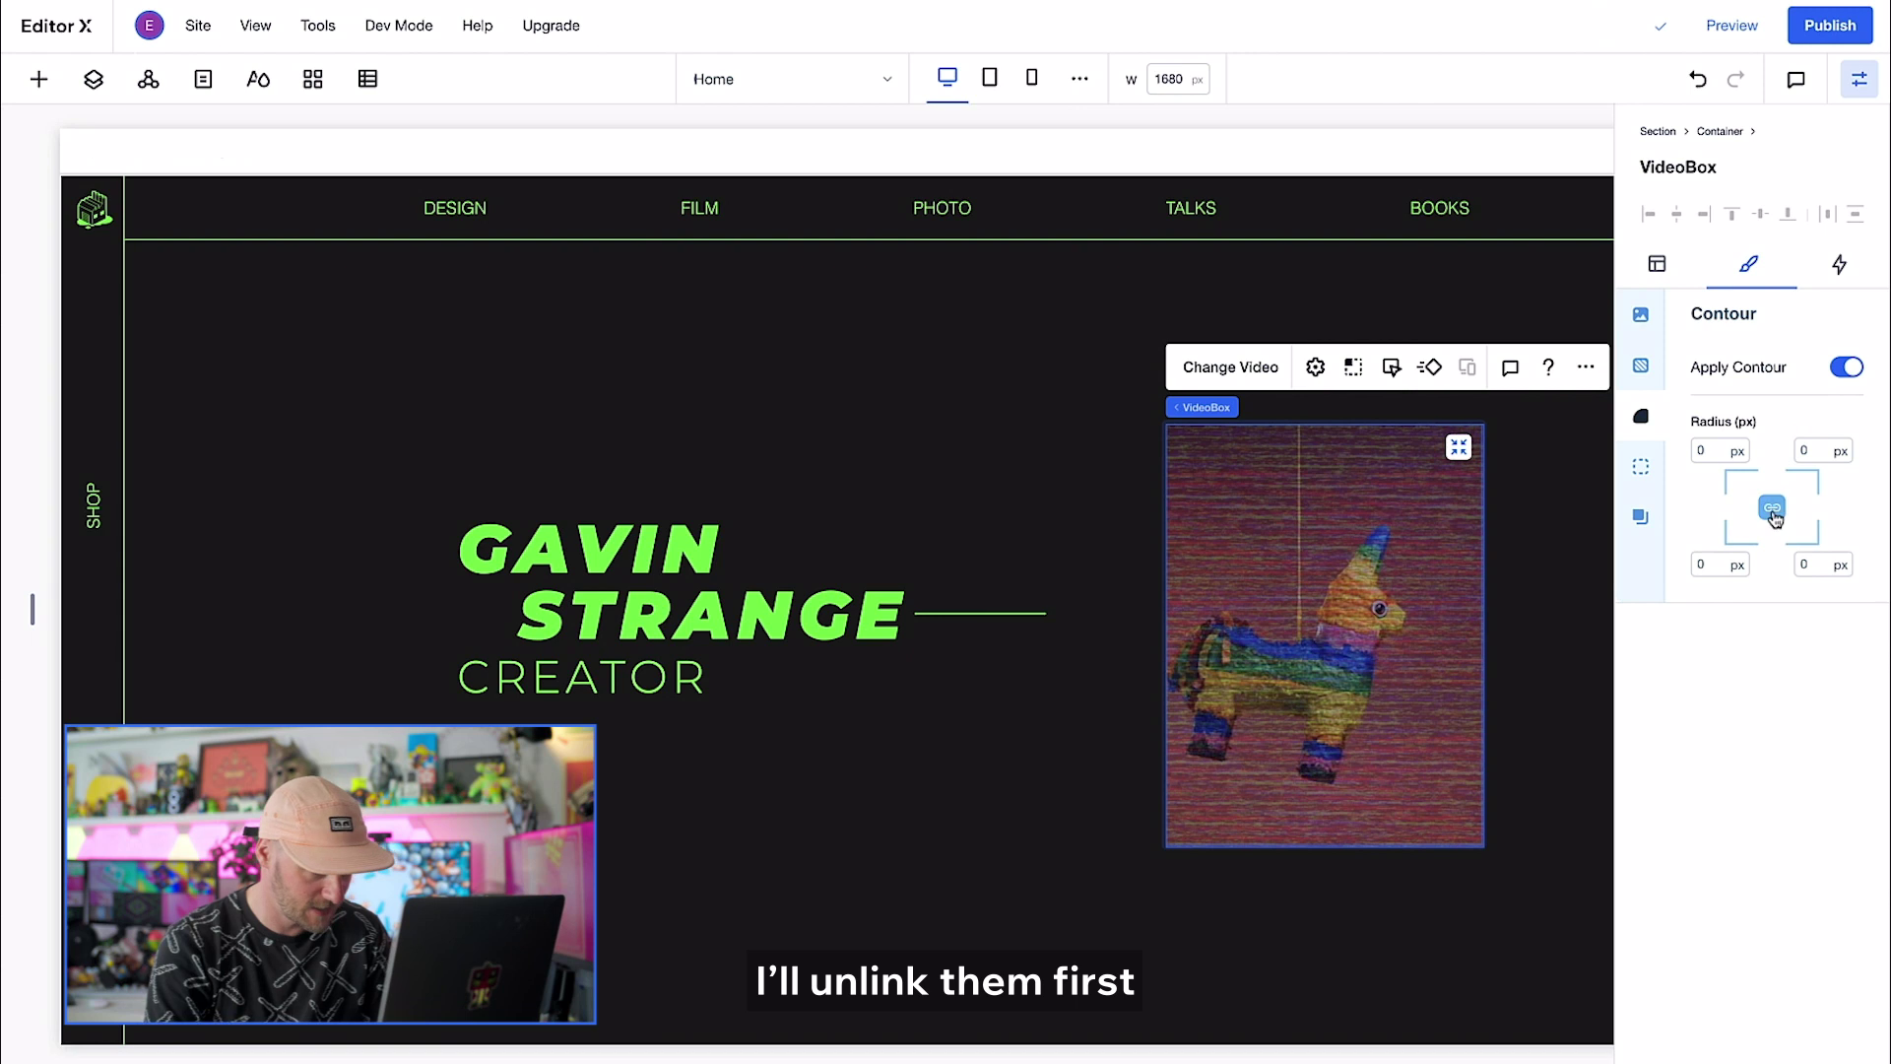
pyautogui.click(1773, 509)
pyautogui.click(1711, 450)
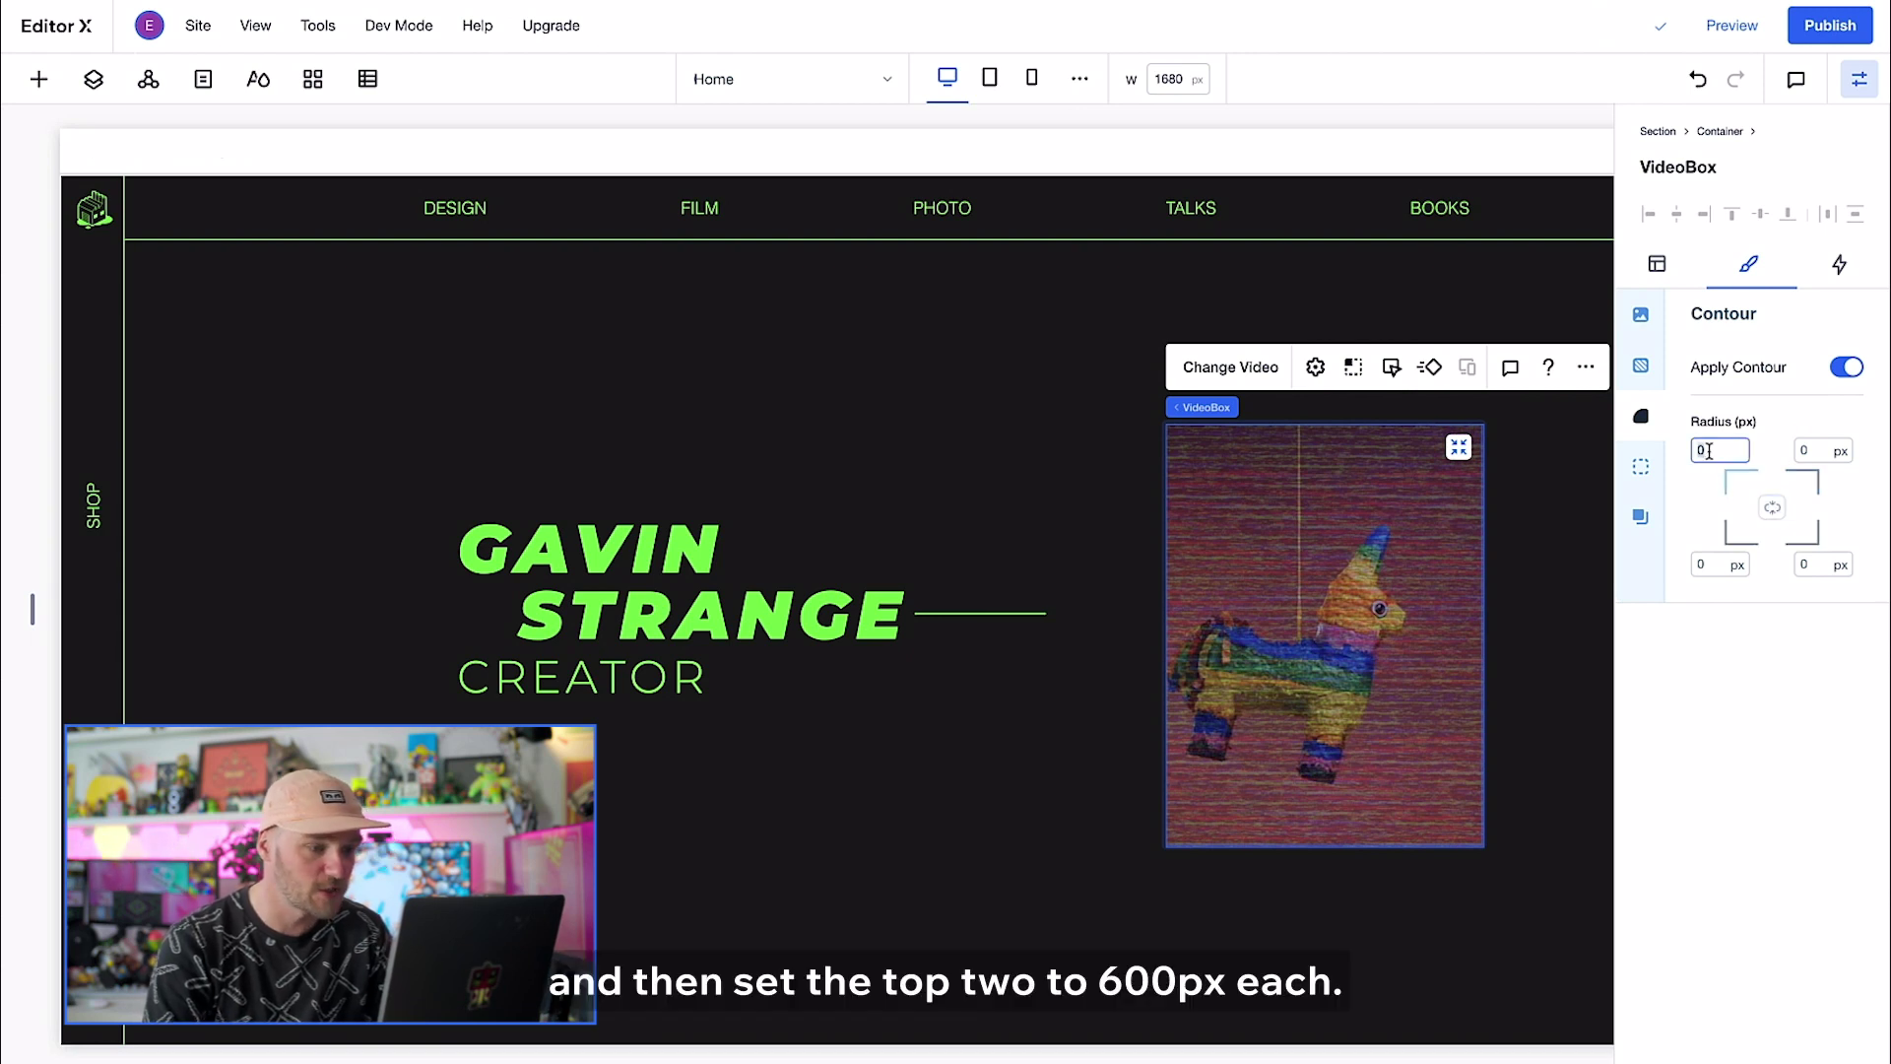
pyautogui.write('600')
pyautogui.press('Tab')
pyautogui.write('600')
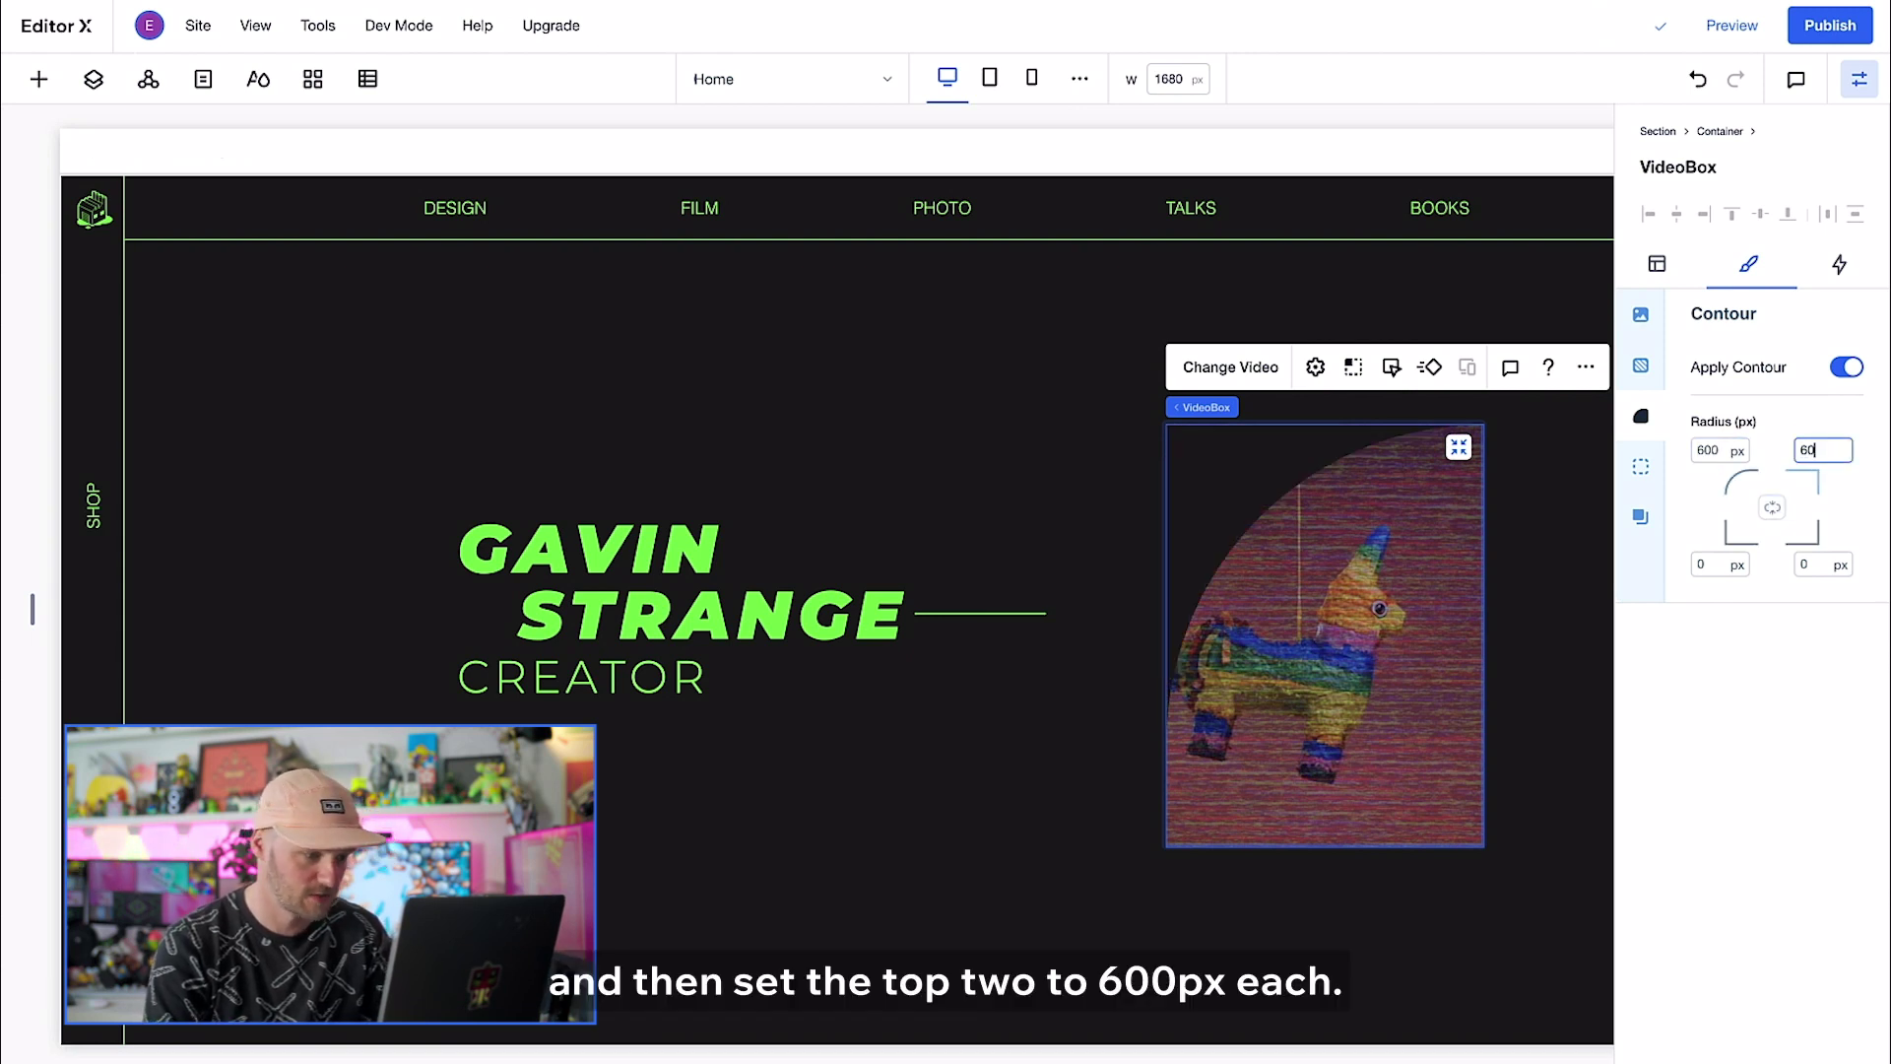
pyautogui.press('Return')
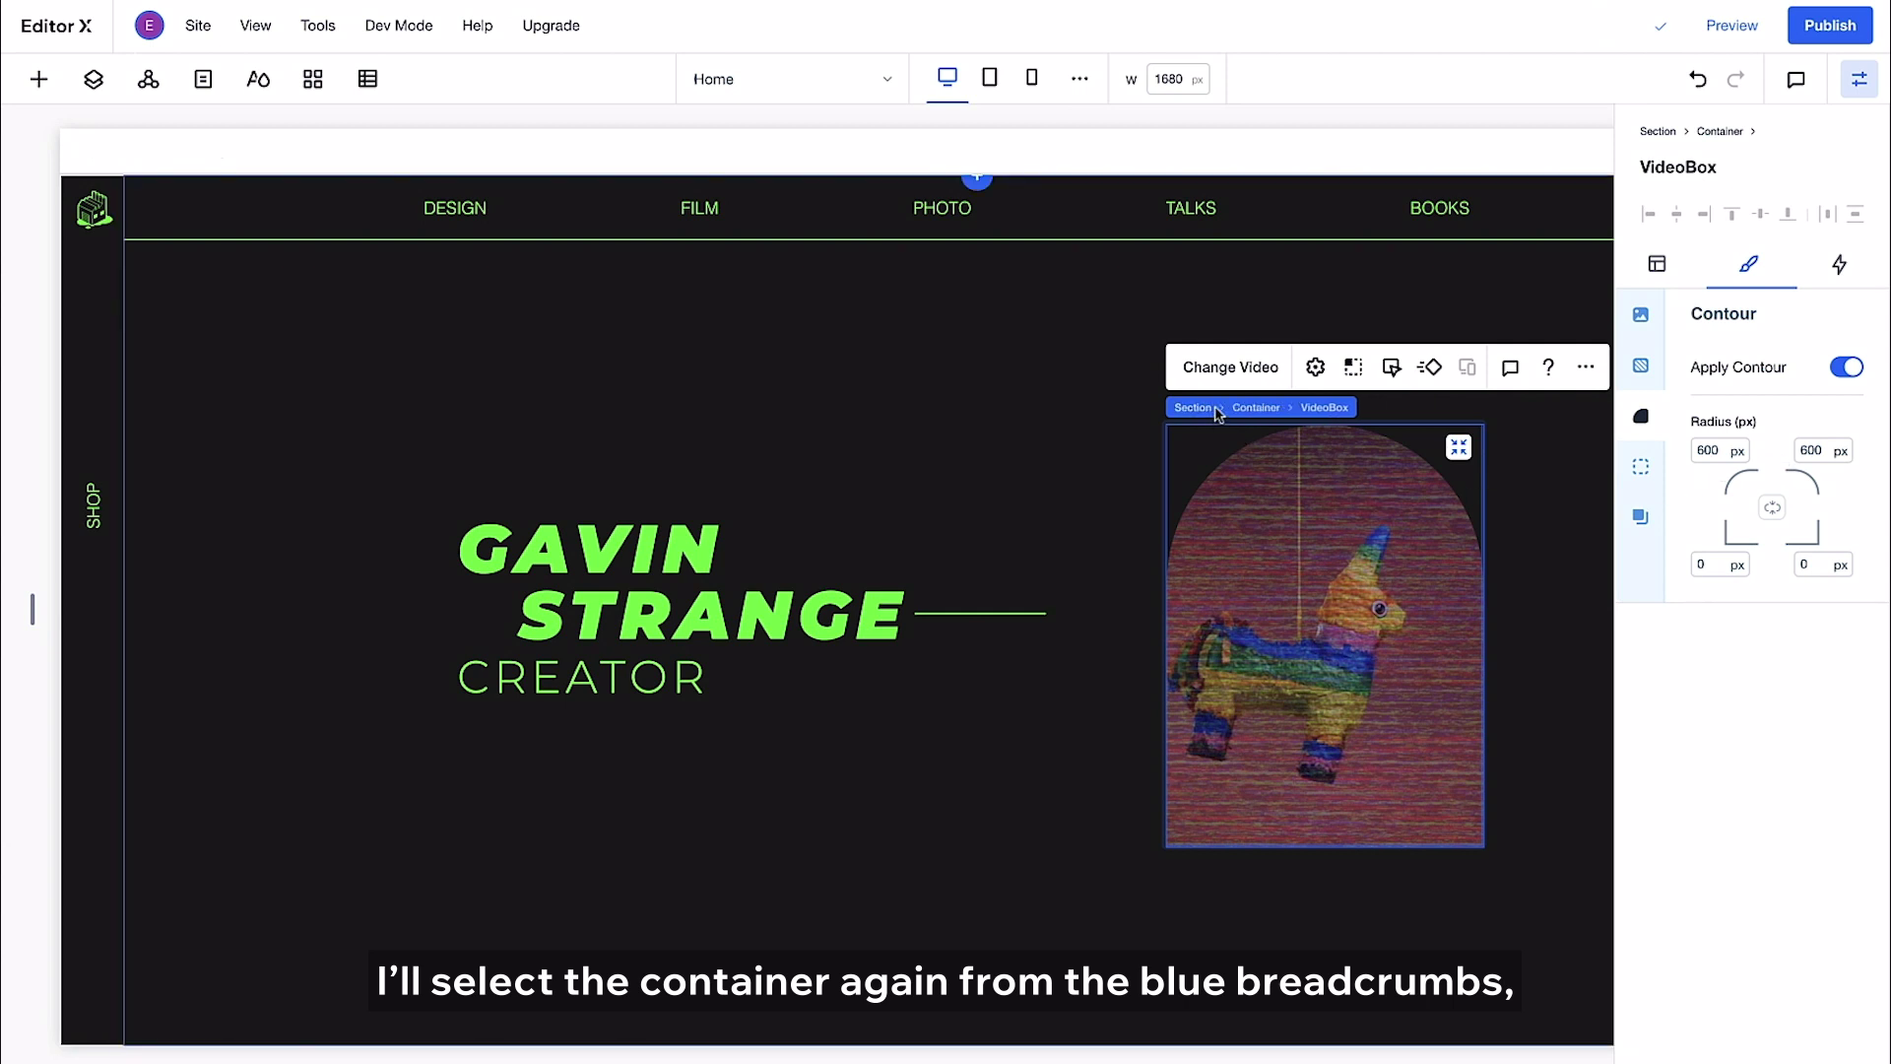
# Undock the video's container from all sides and reset its margins to 20%, 0, 0, 0.
pyautogui.click(1249, 407)
pyautogui.click(1657, 264)
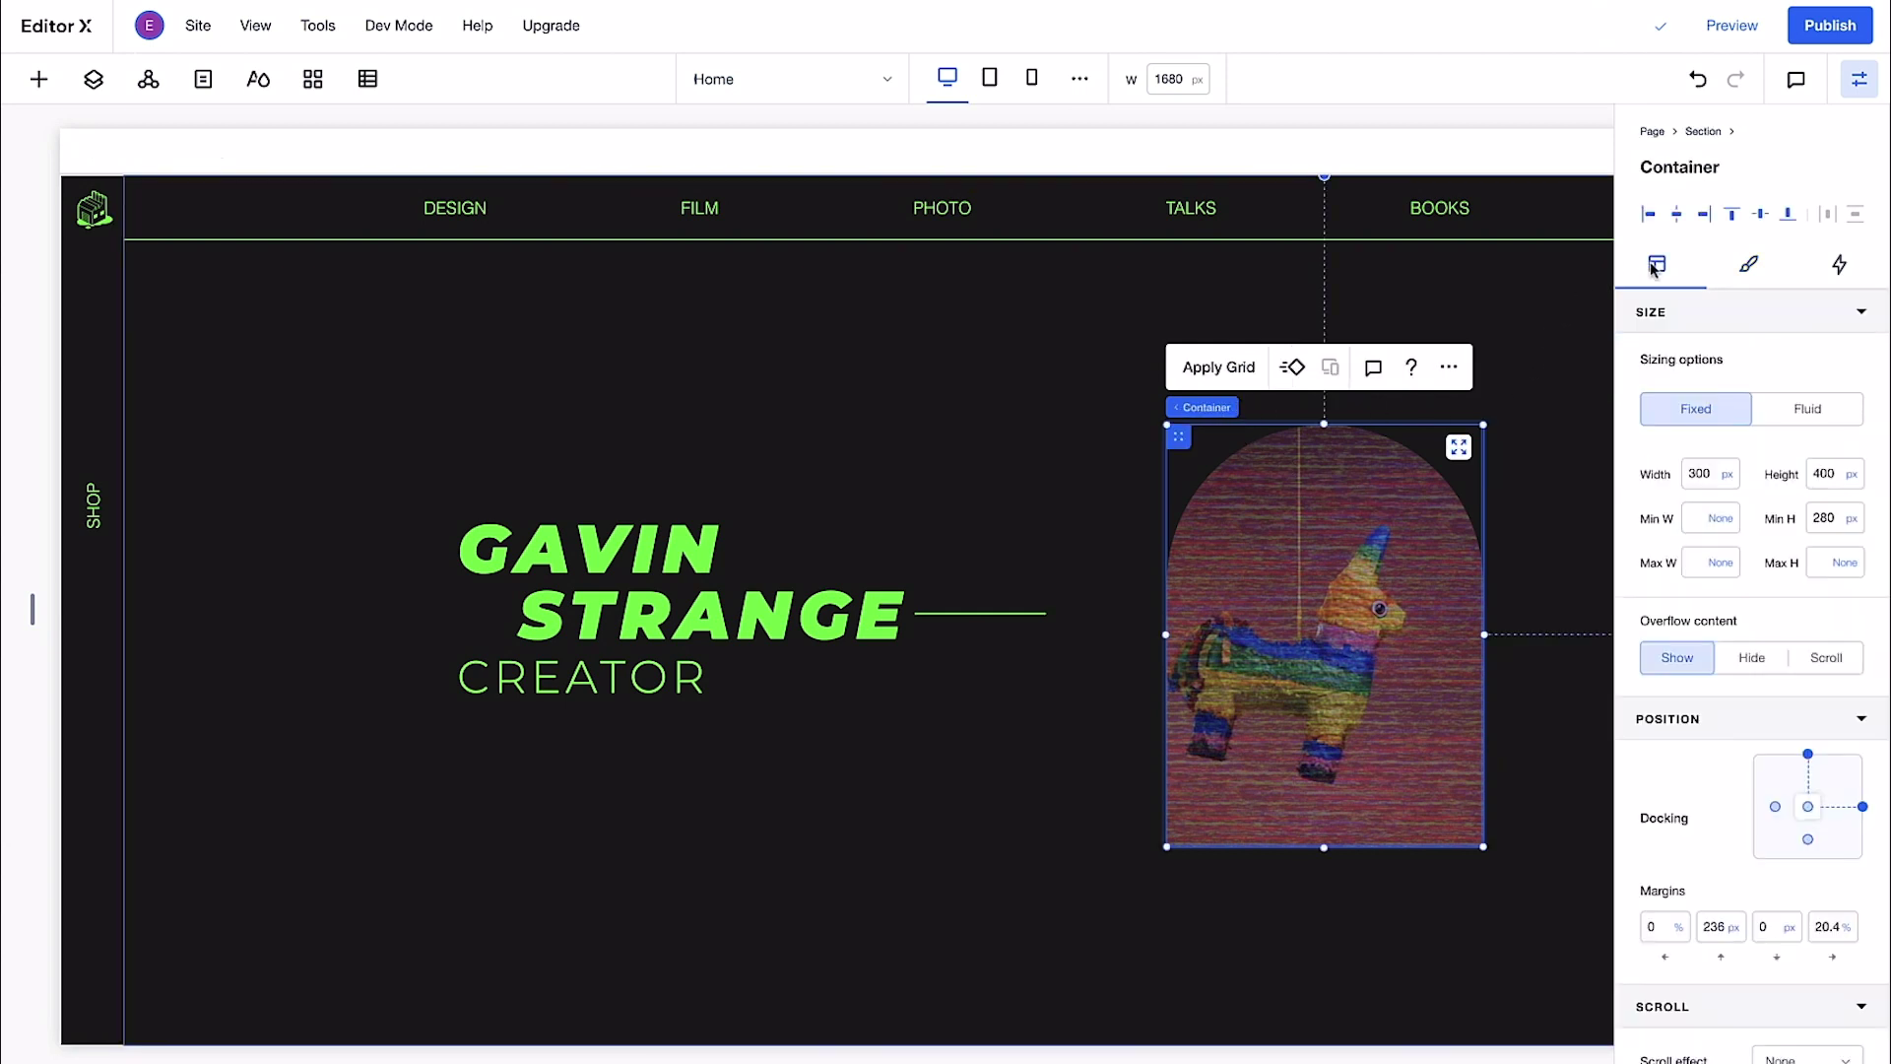
pyautogui.click(1809, 756)
pyautogui.scroll(-1, 1819, 754)
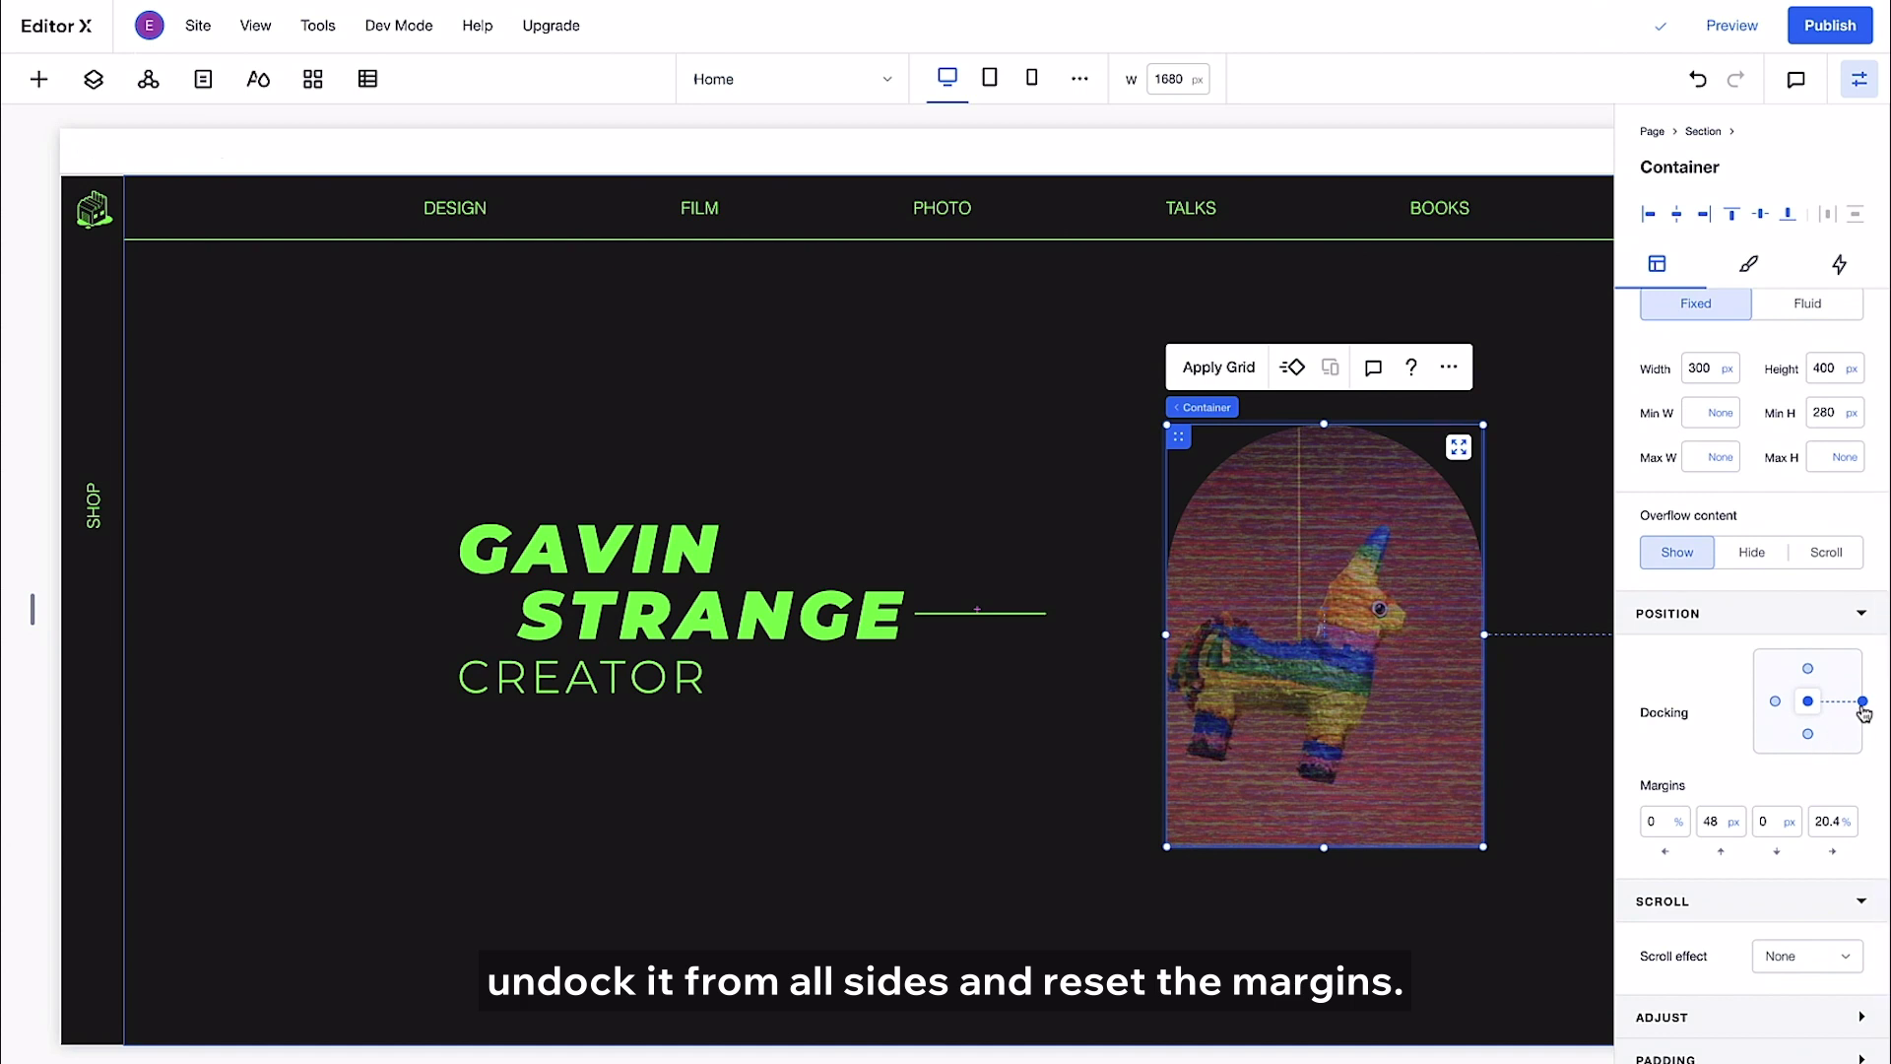
pyautogui.press('Tab')
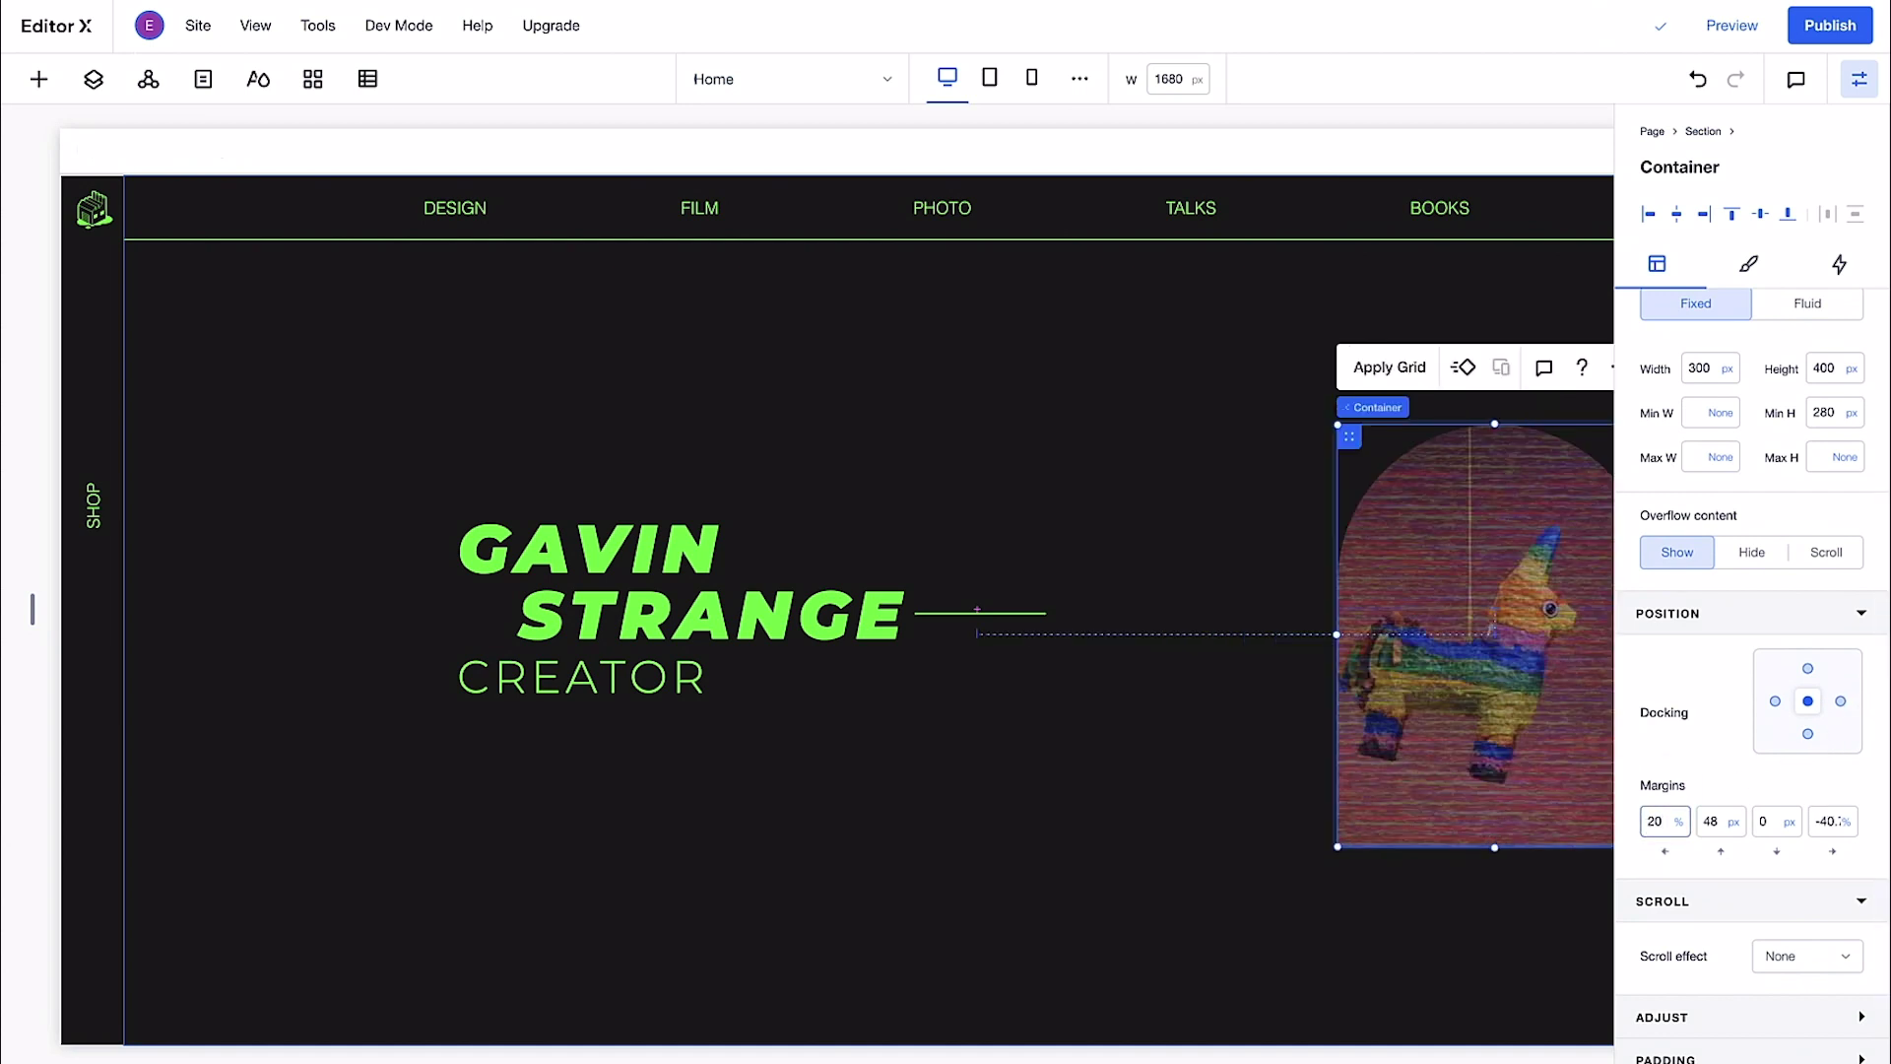
pyautogui.write('00')
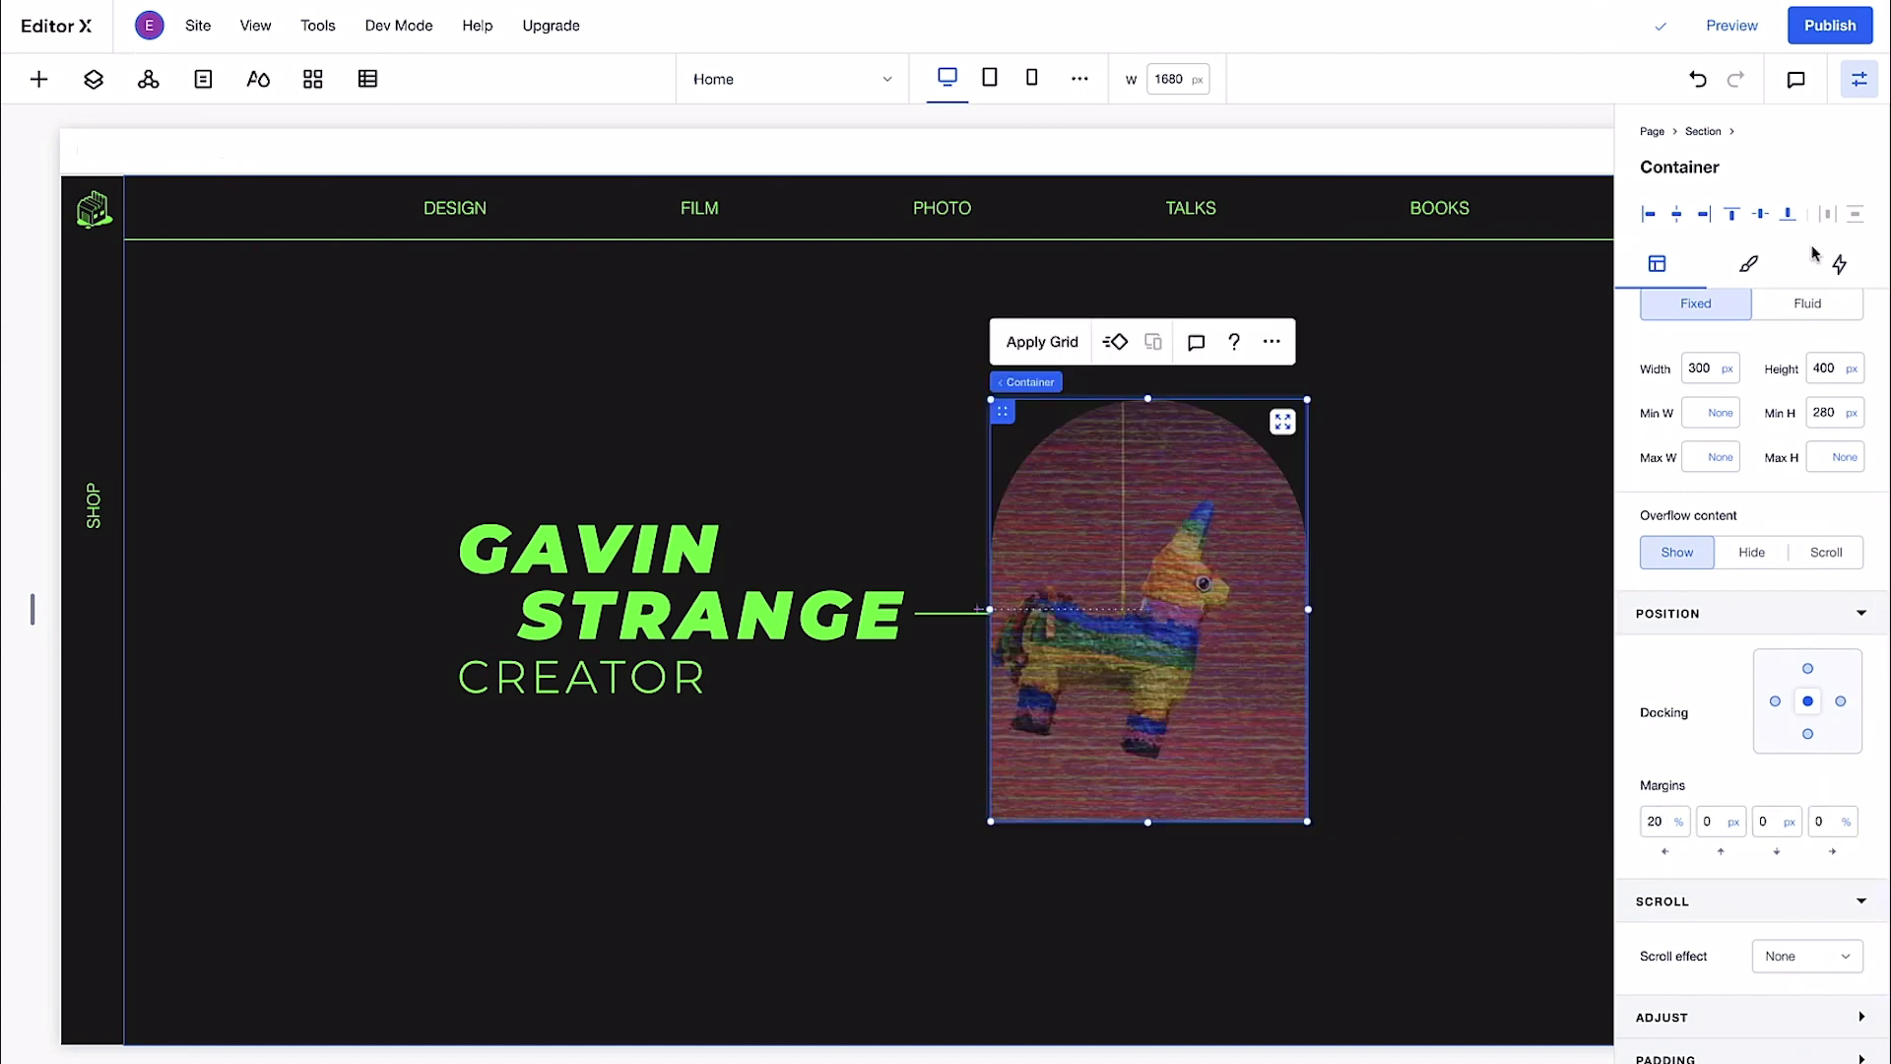
pyautogui.hotkey('ctrl', 'shift', 'i')
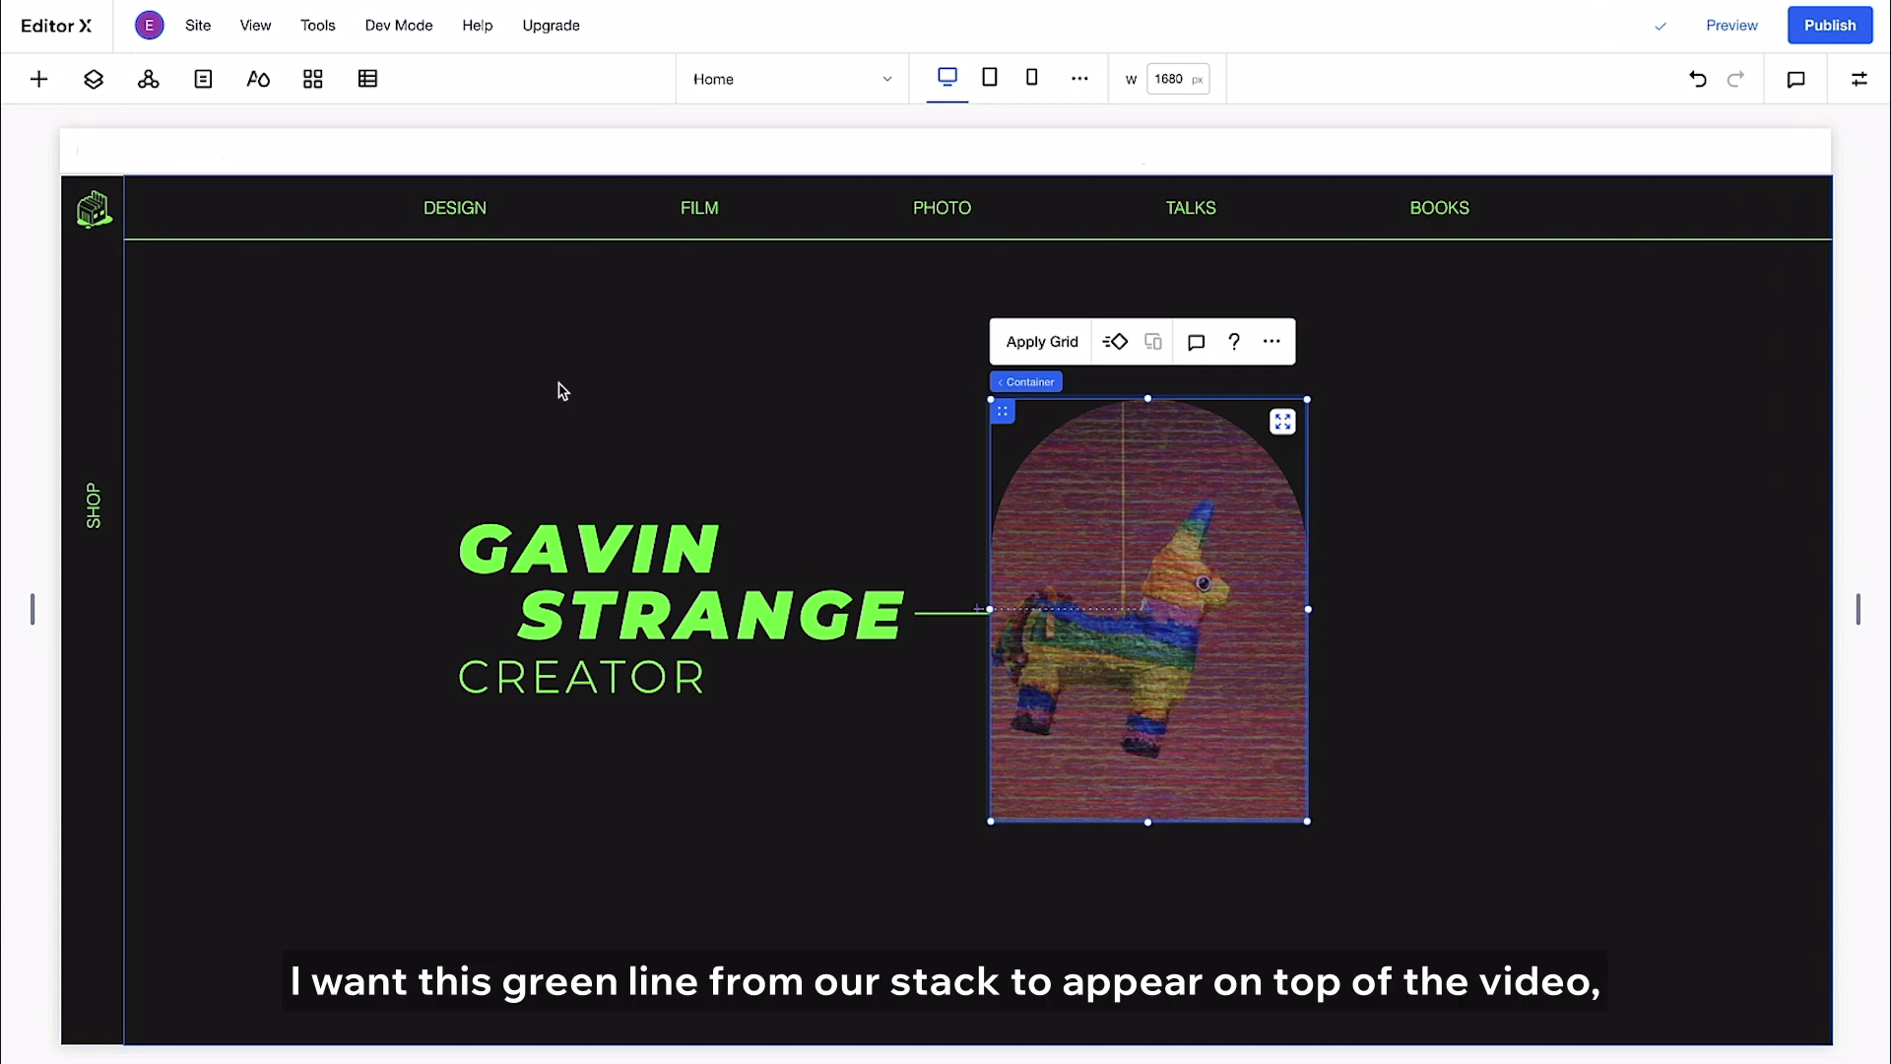
# In the Layers panel, move Container below Stack so the green line overlays the video.
pyautogui.click(93, 79)
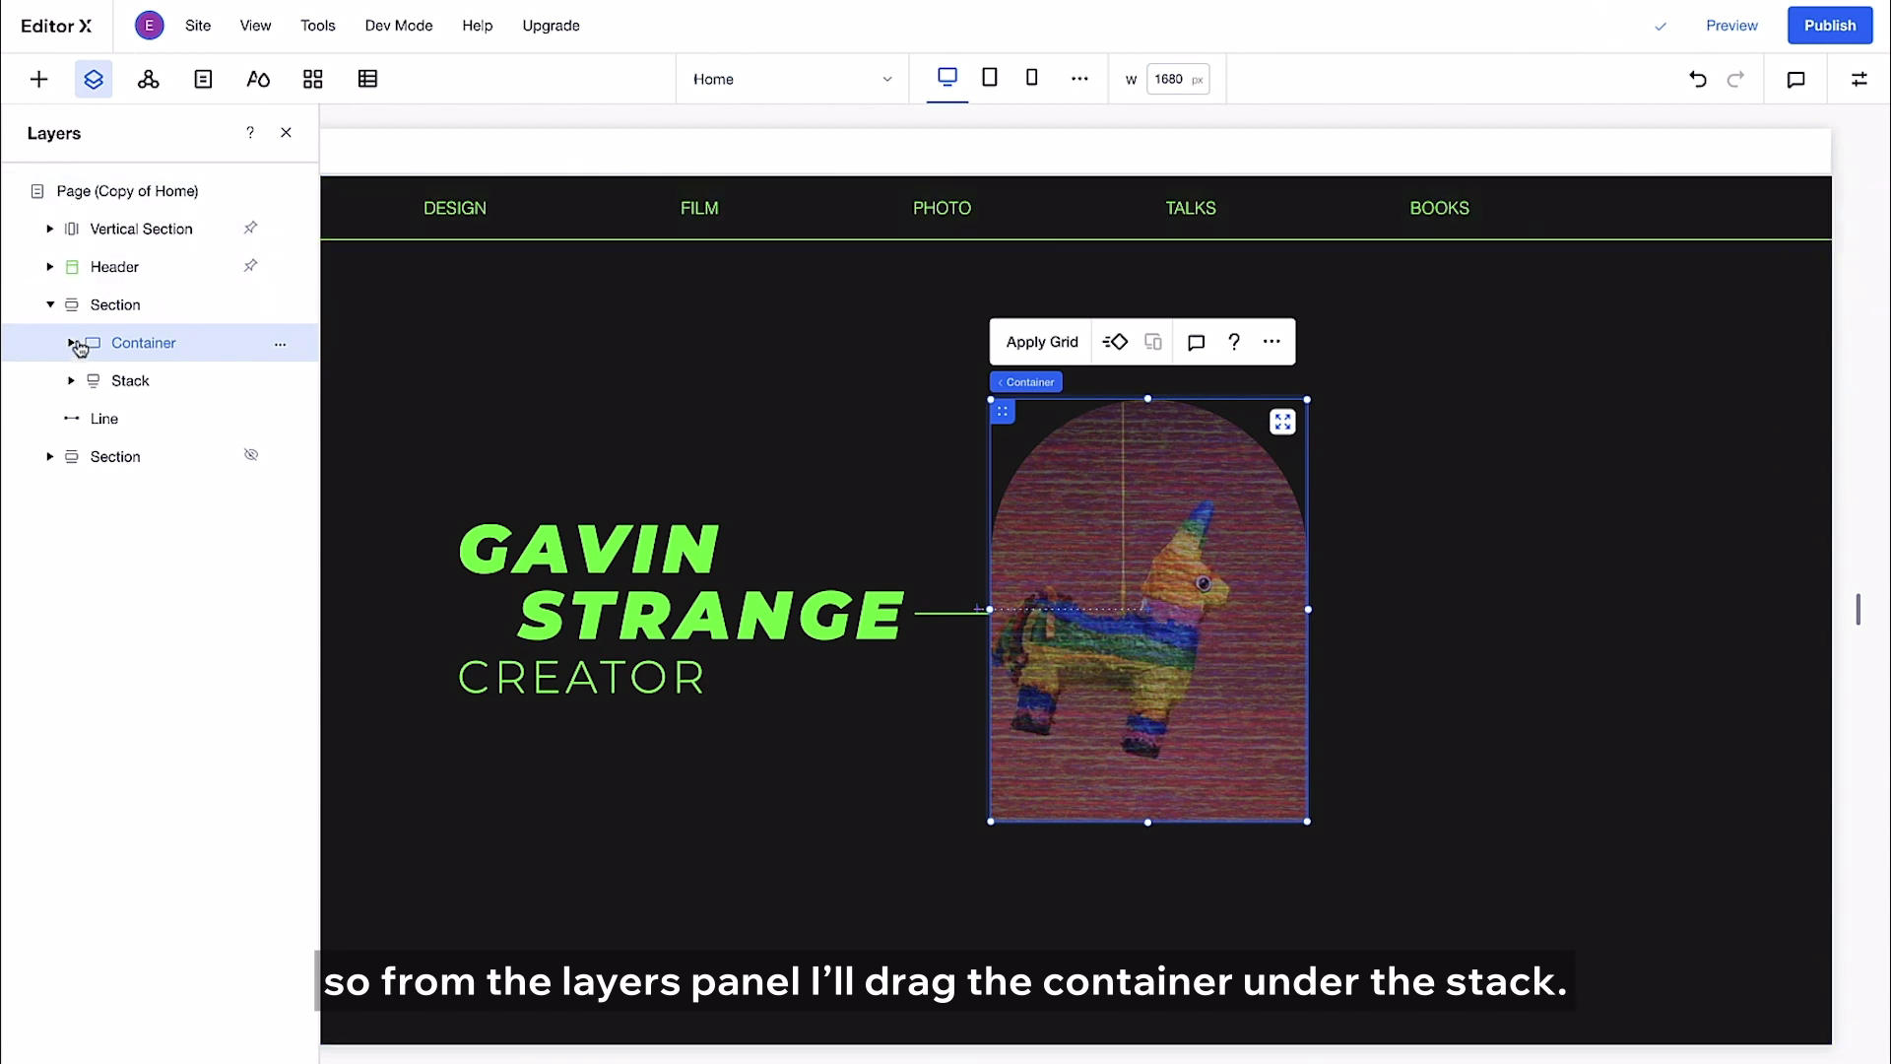
pyautogui.moveTo(83, 352); pyautogui.dragTo(83, 385)
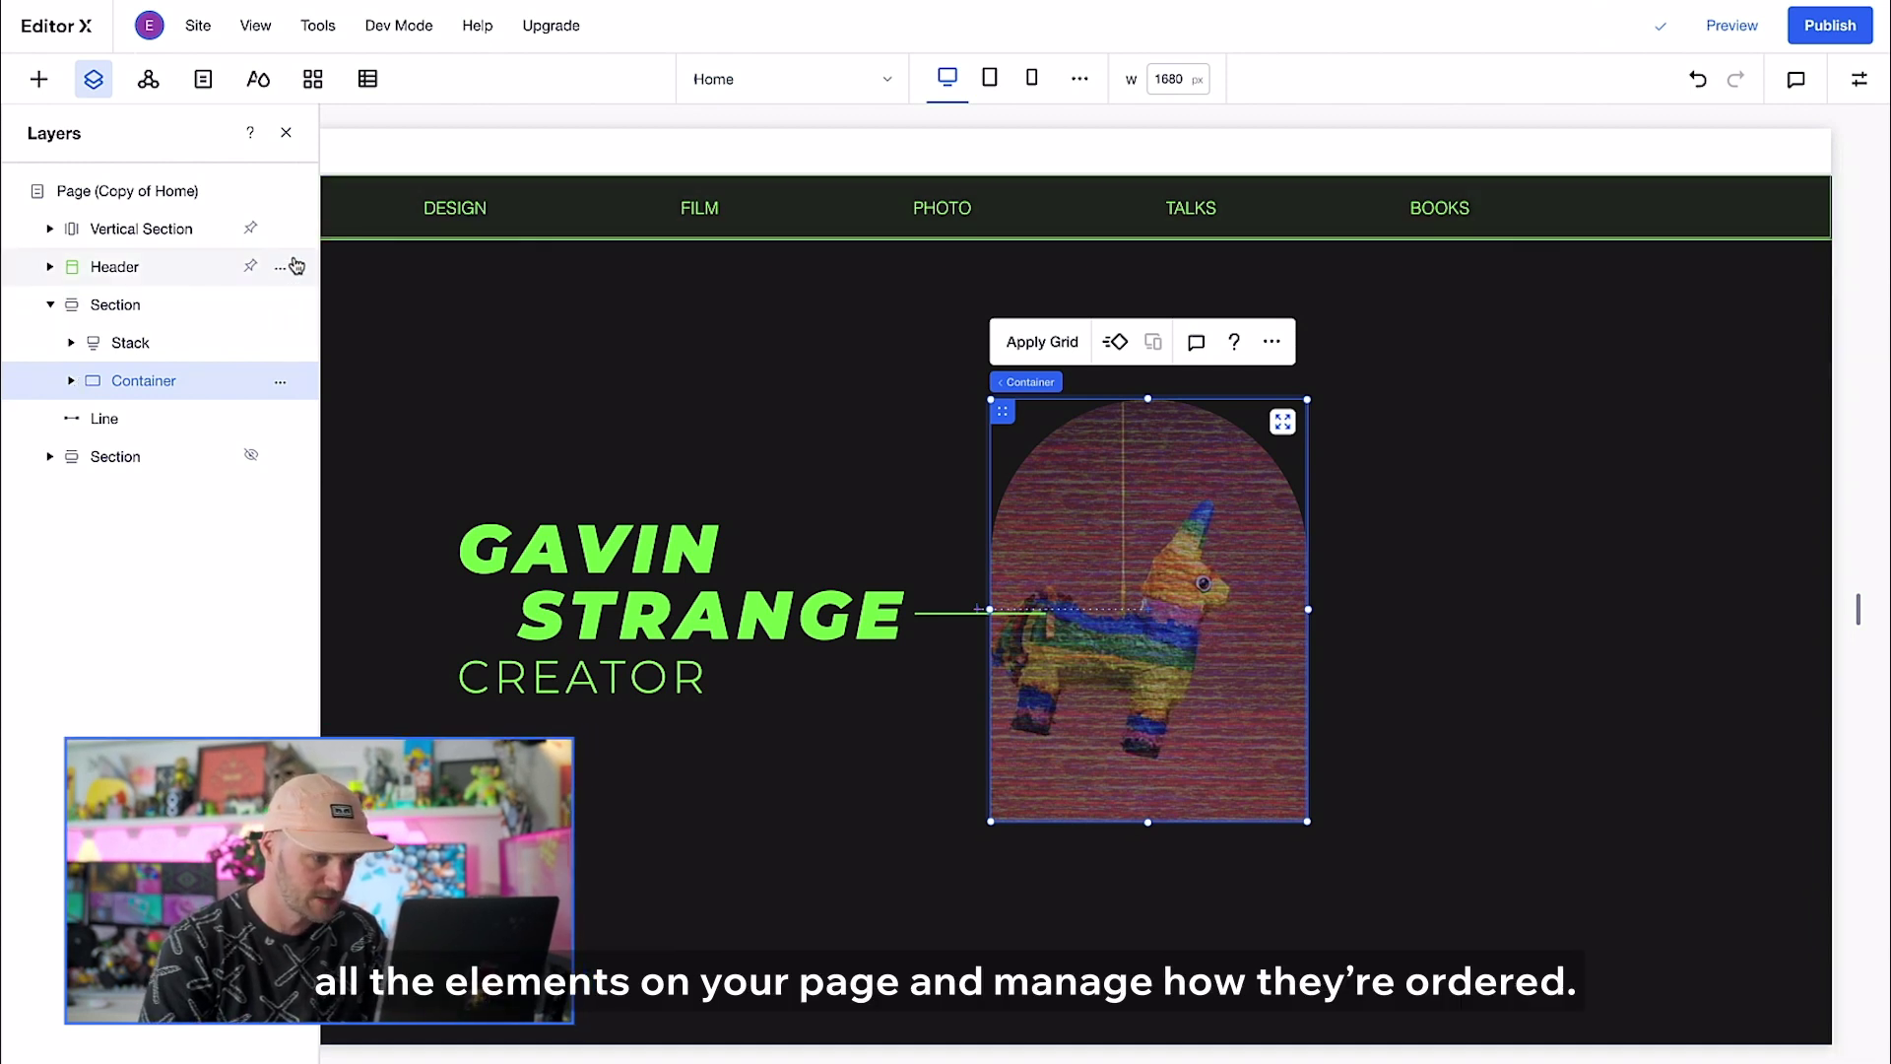
pyautogui.click(286, 133)
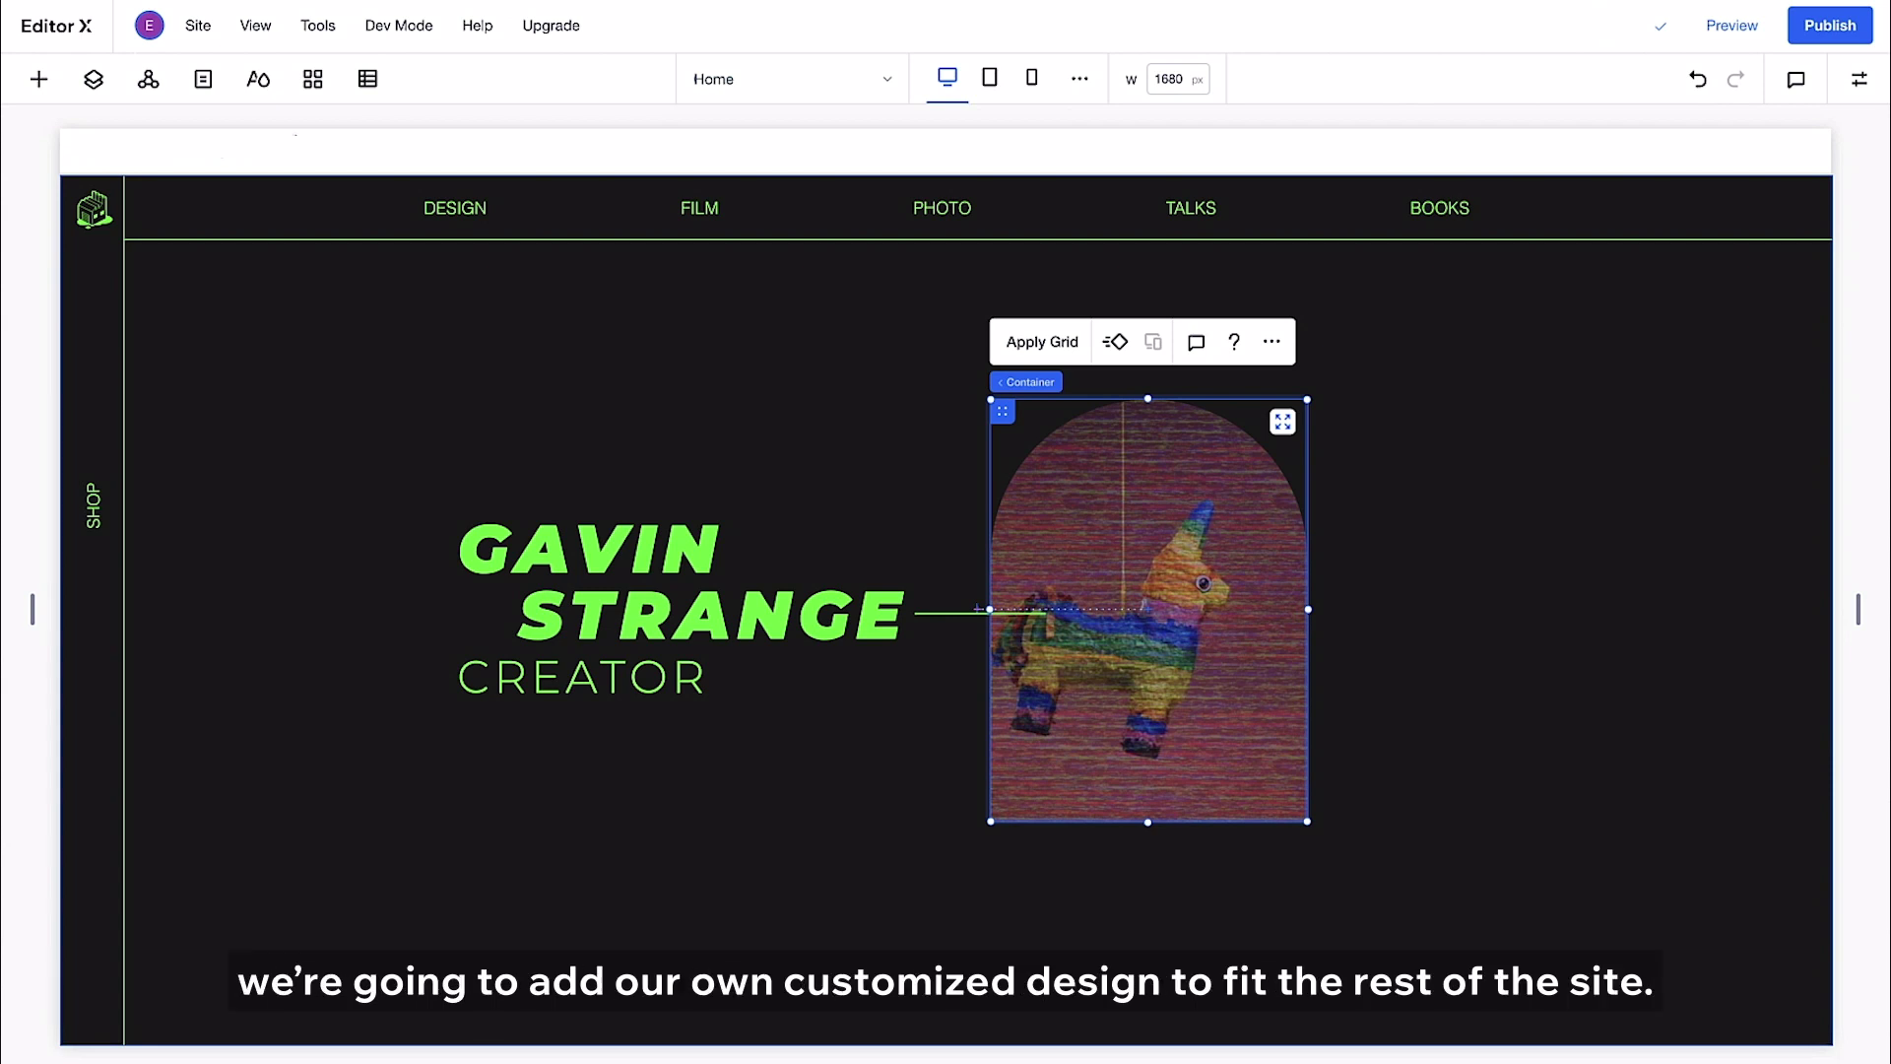
# Drag a teal arrow from the Decorative elements onto the pinata video.
pyautogui.click(37, 85)
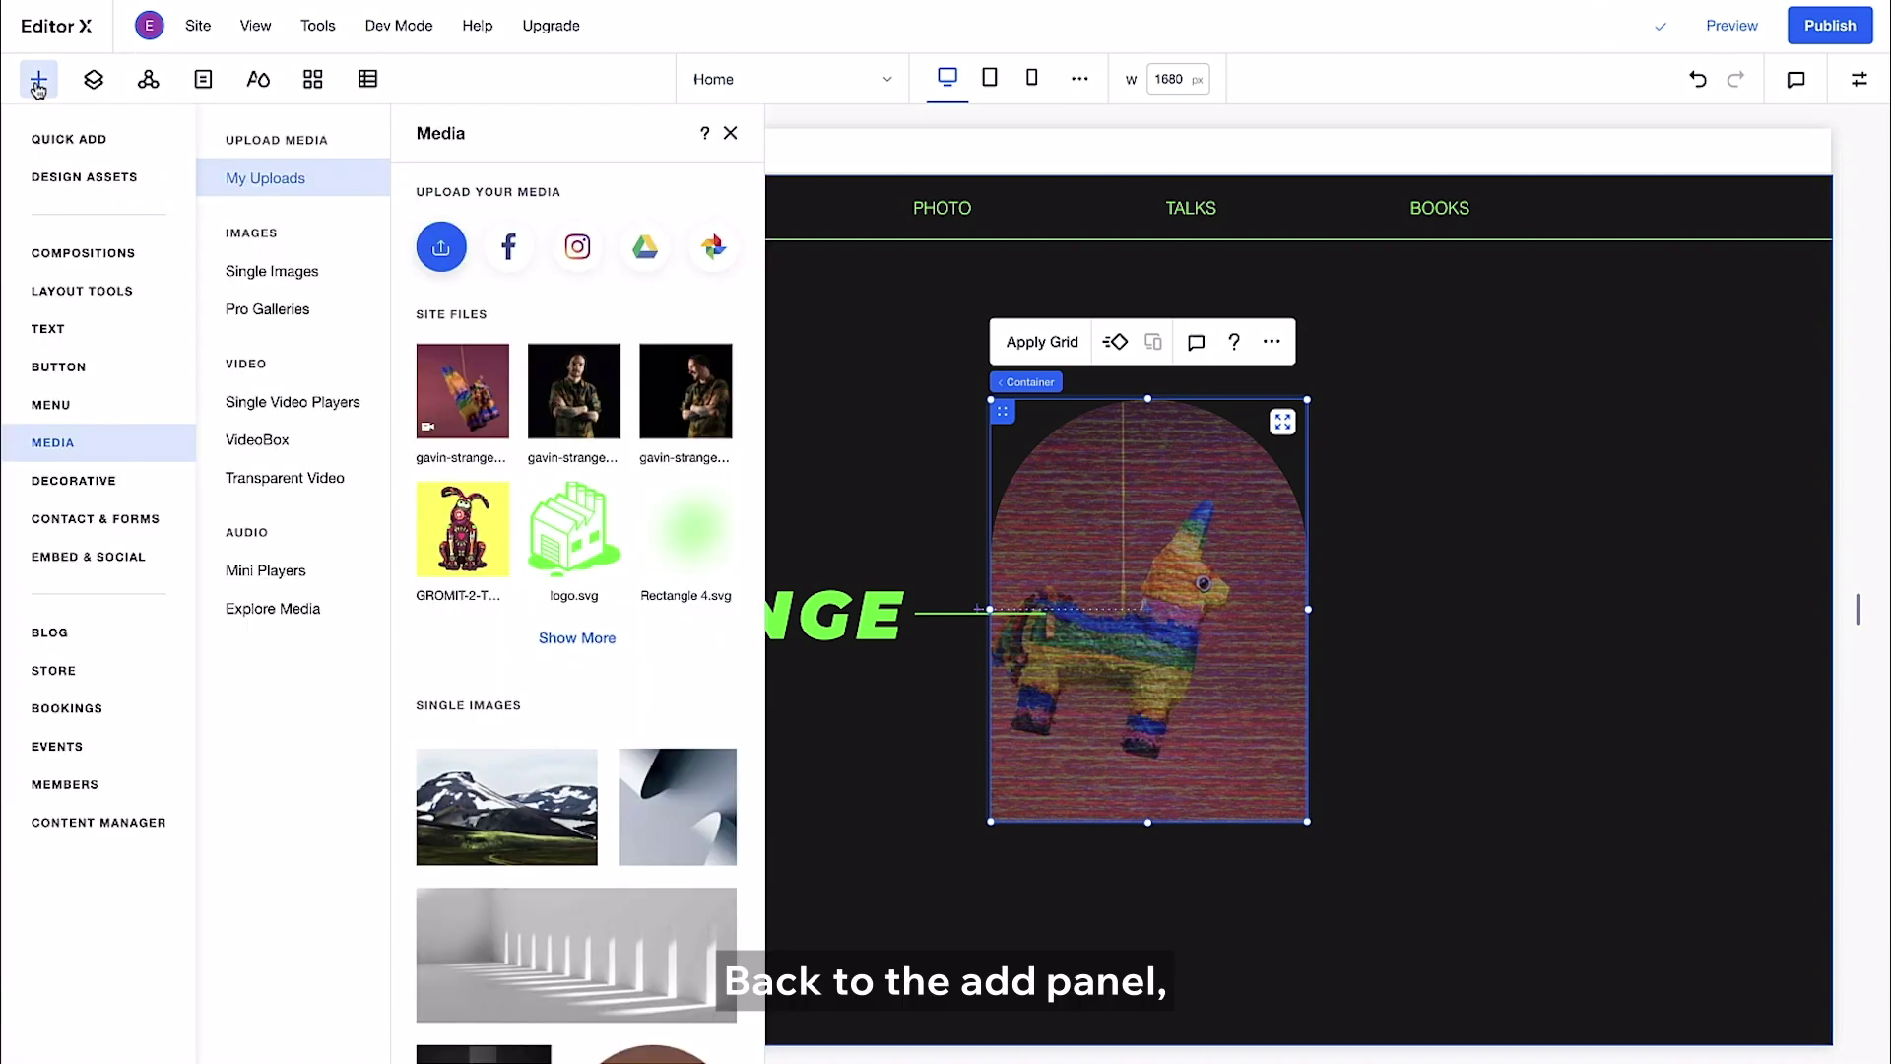
pyautogui.click(74, 481)
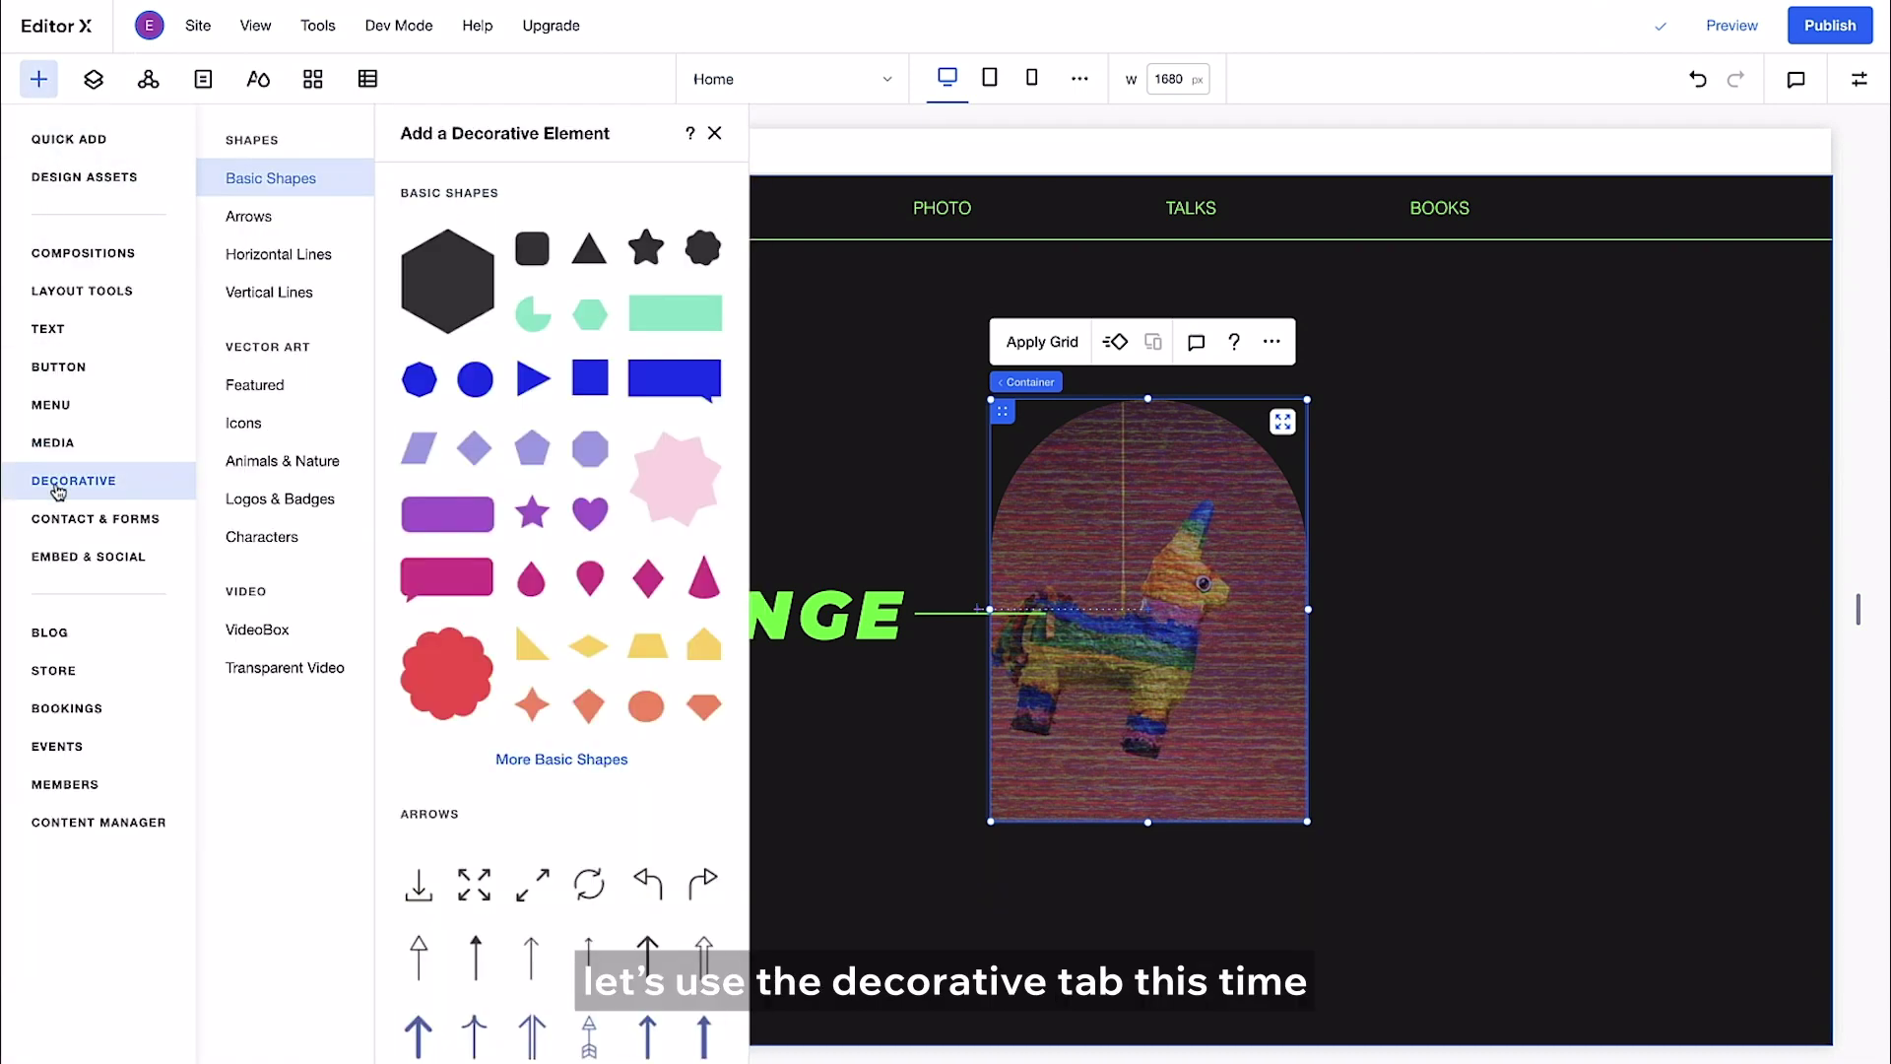
pyautogui.scroll(-5, 390, 758)
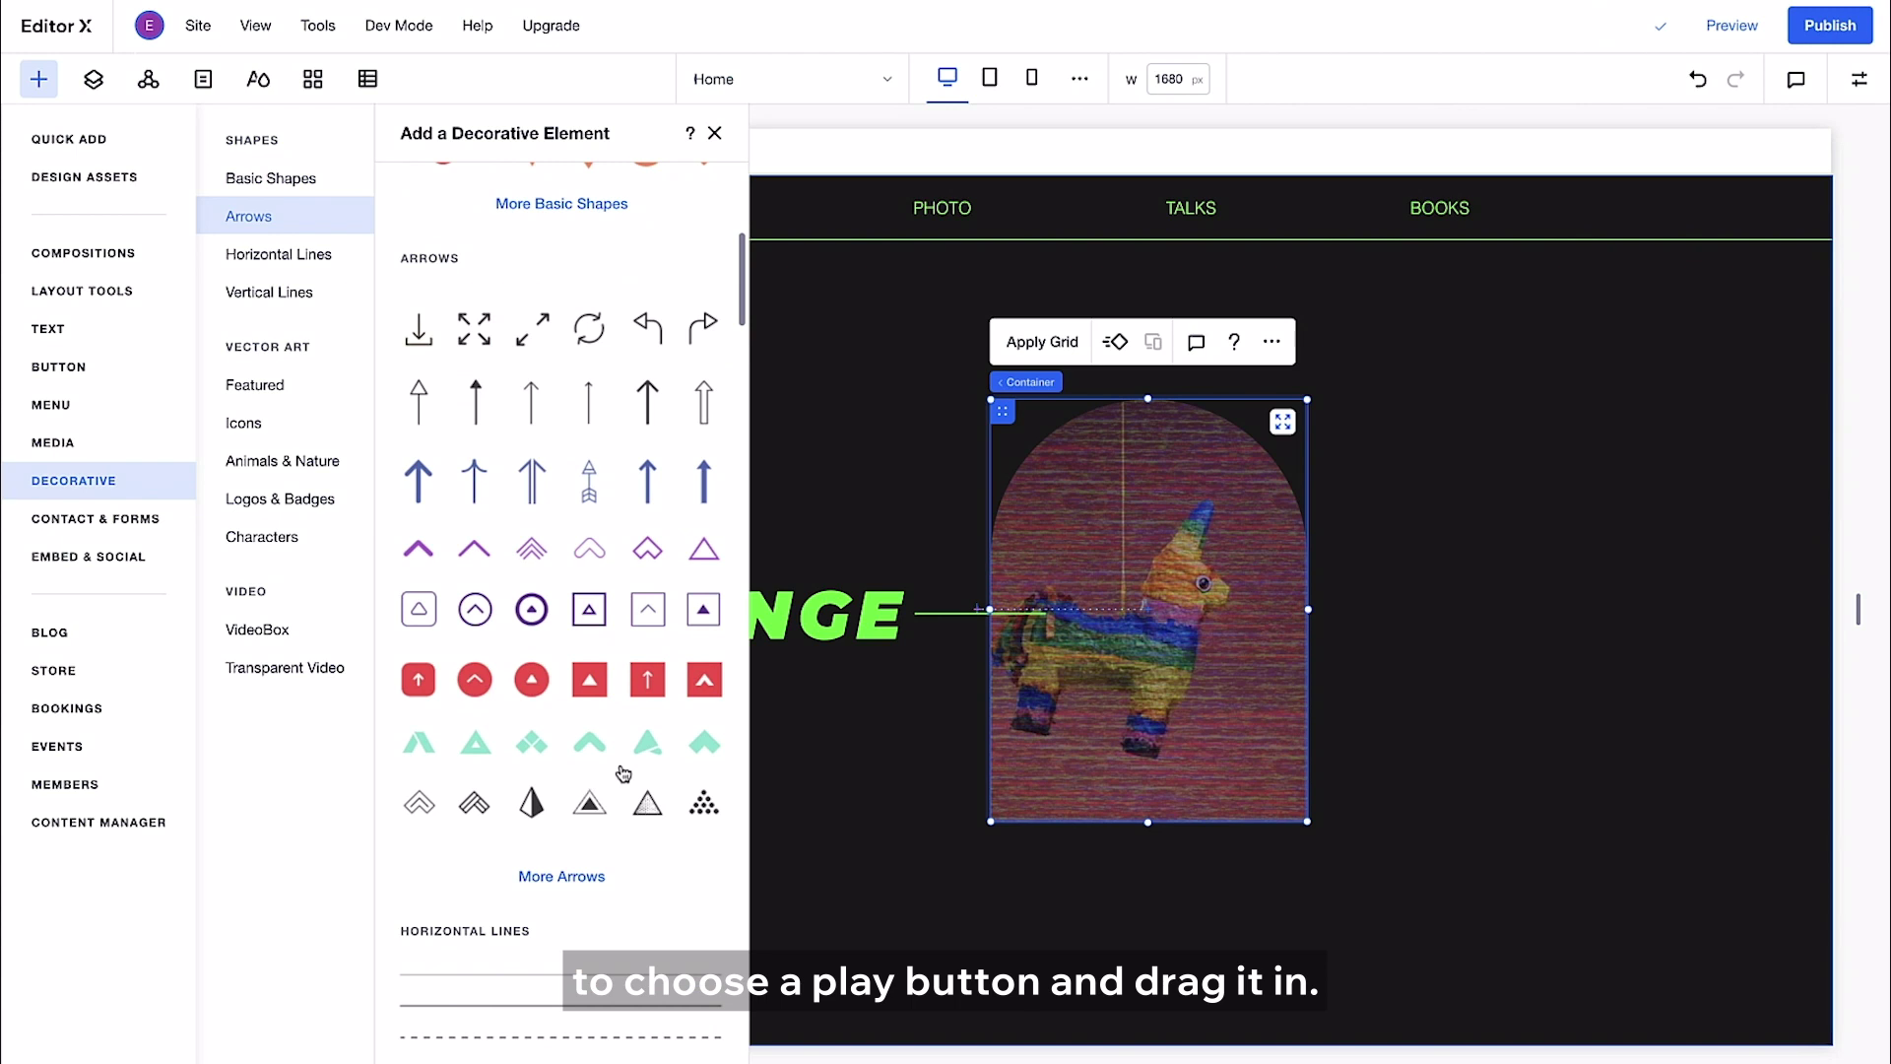
pyautogui.moveTo(704, 742); pyautogui.dragTo(1148, 636)
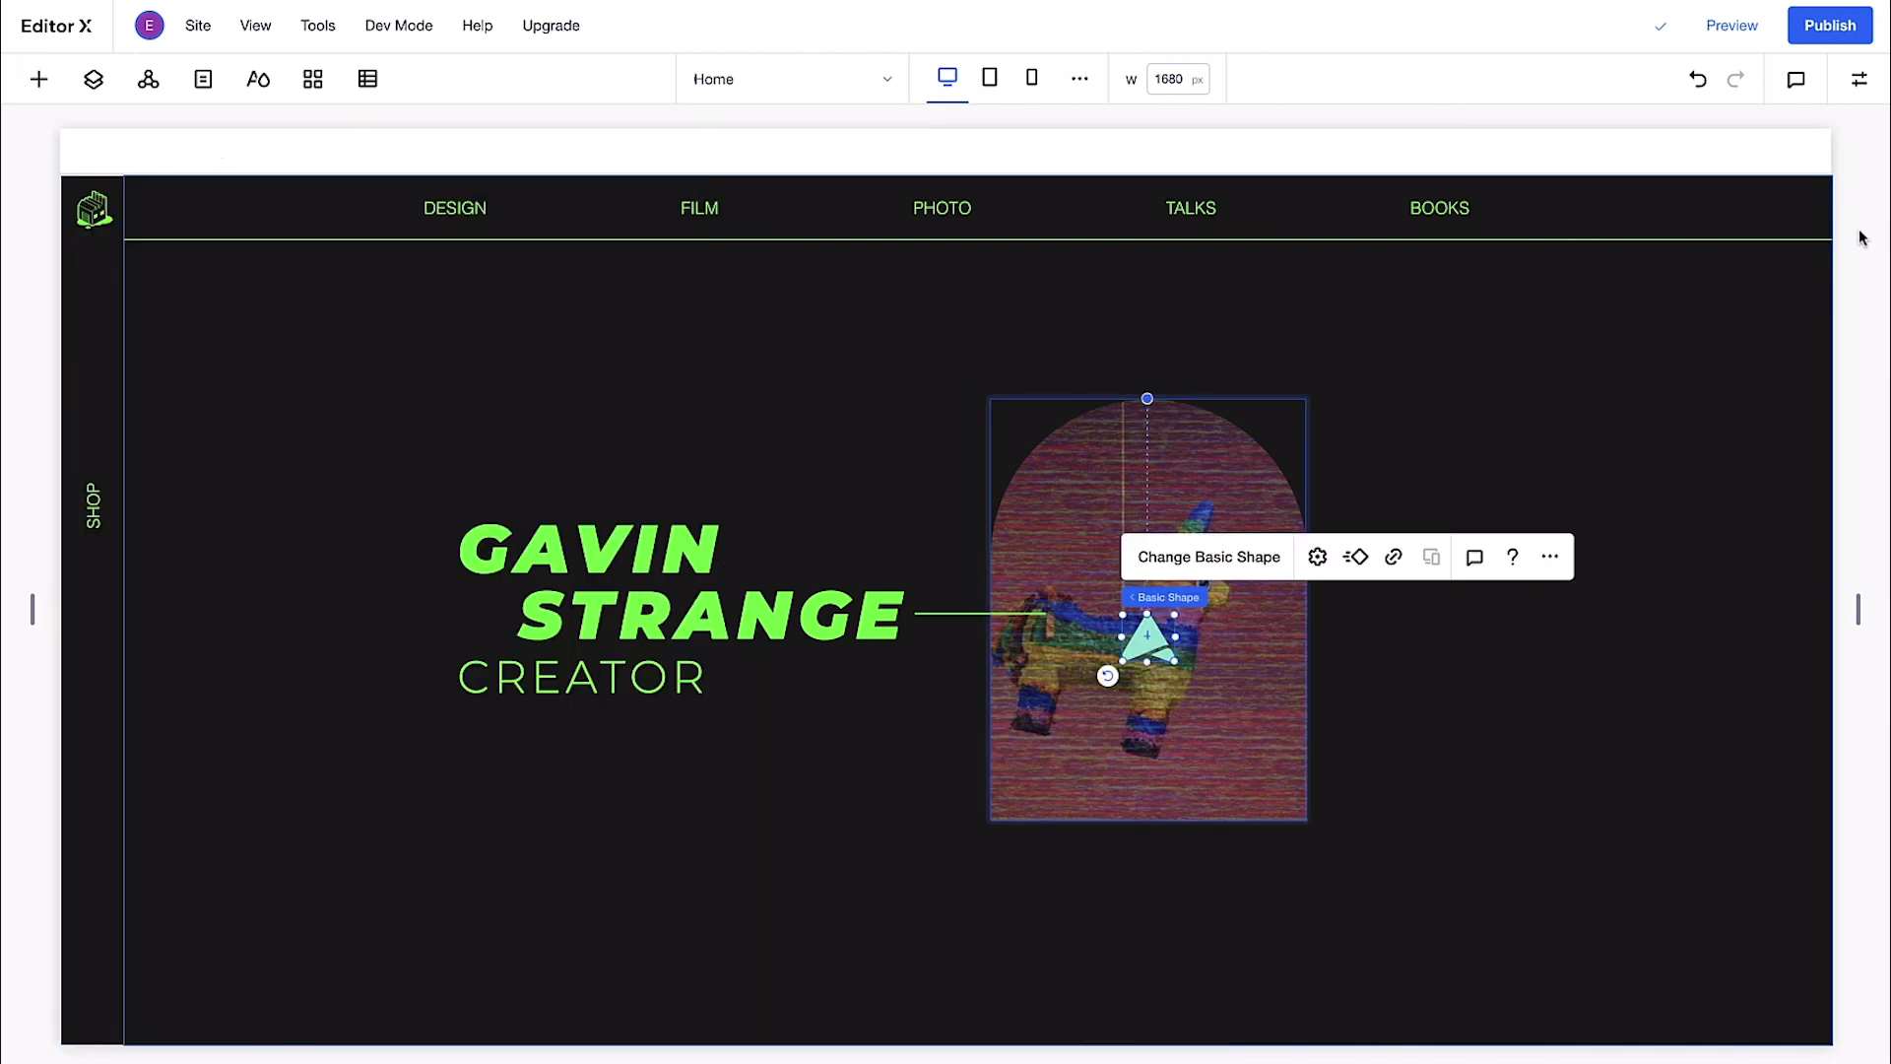
# Centre the arrow on the video, set its width to 40 px and rotate it 90°.
pyautogui.click(1858, 82)
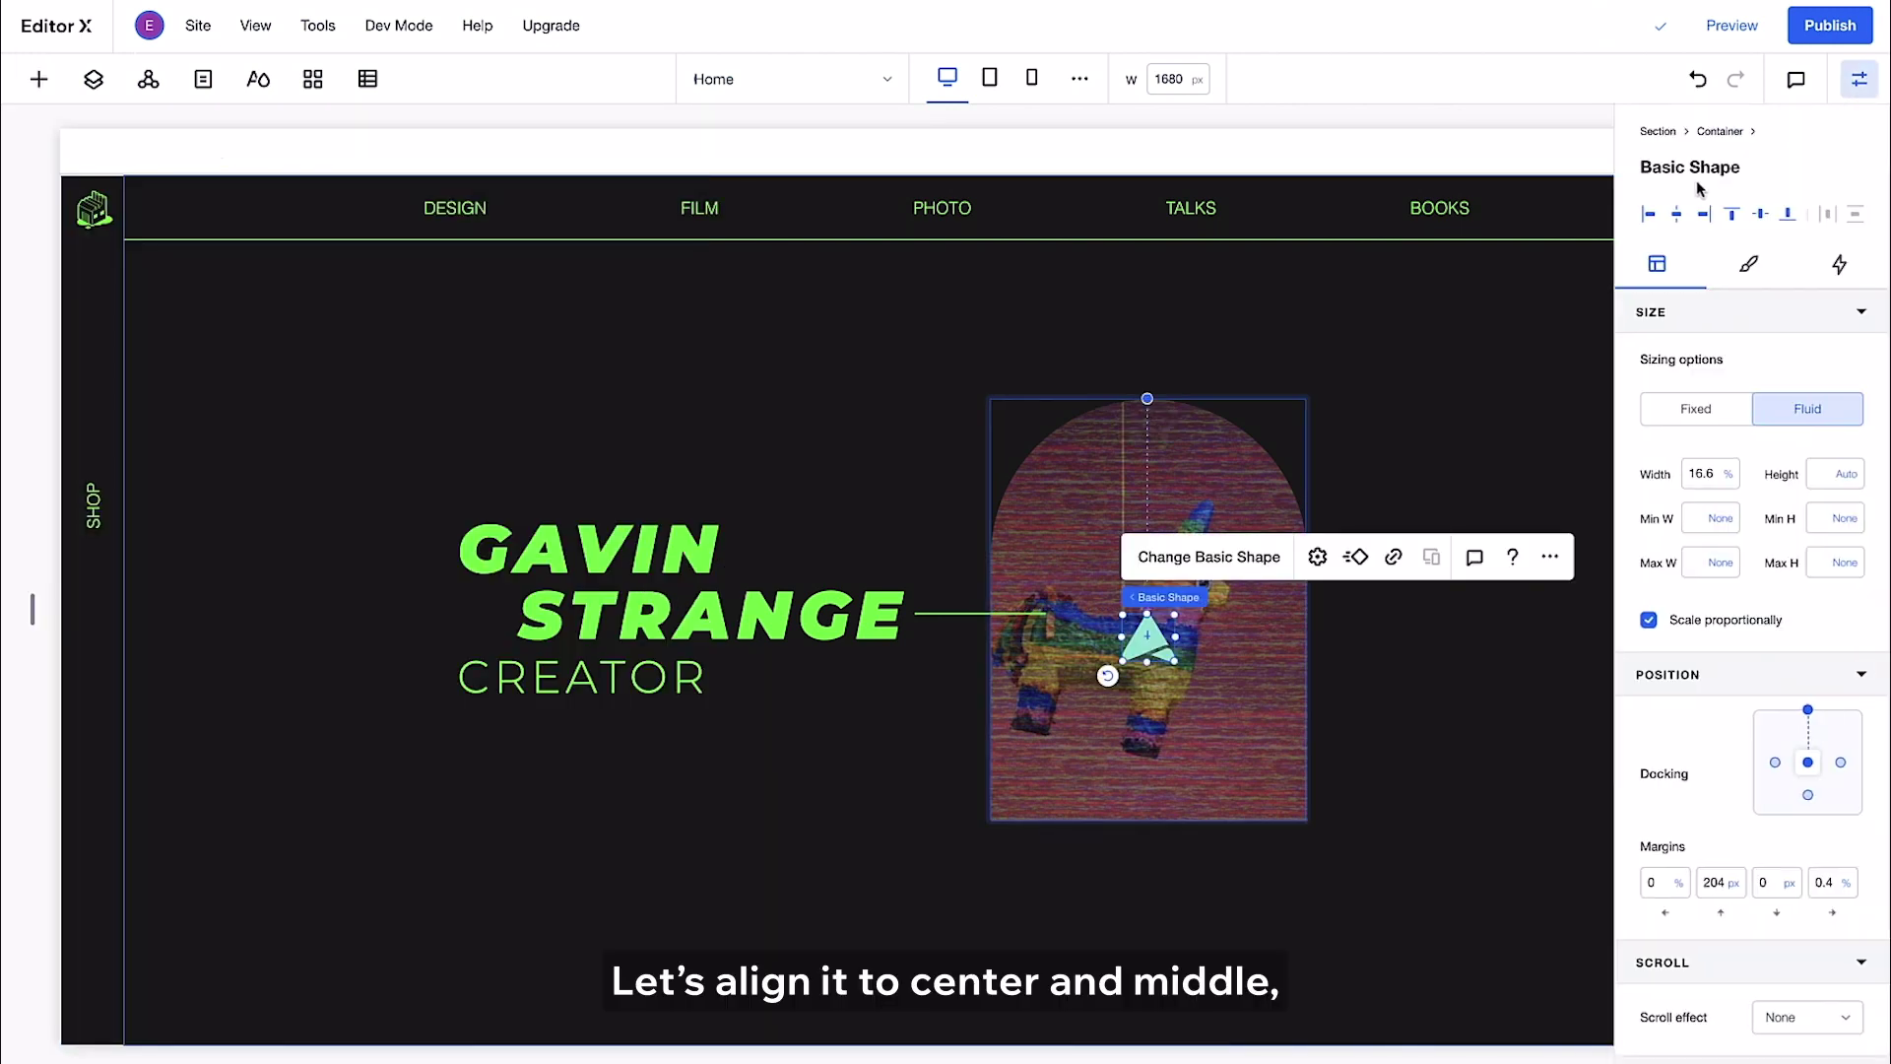
pyautogui.click(1757, 214)
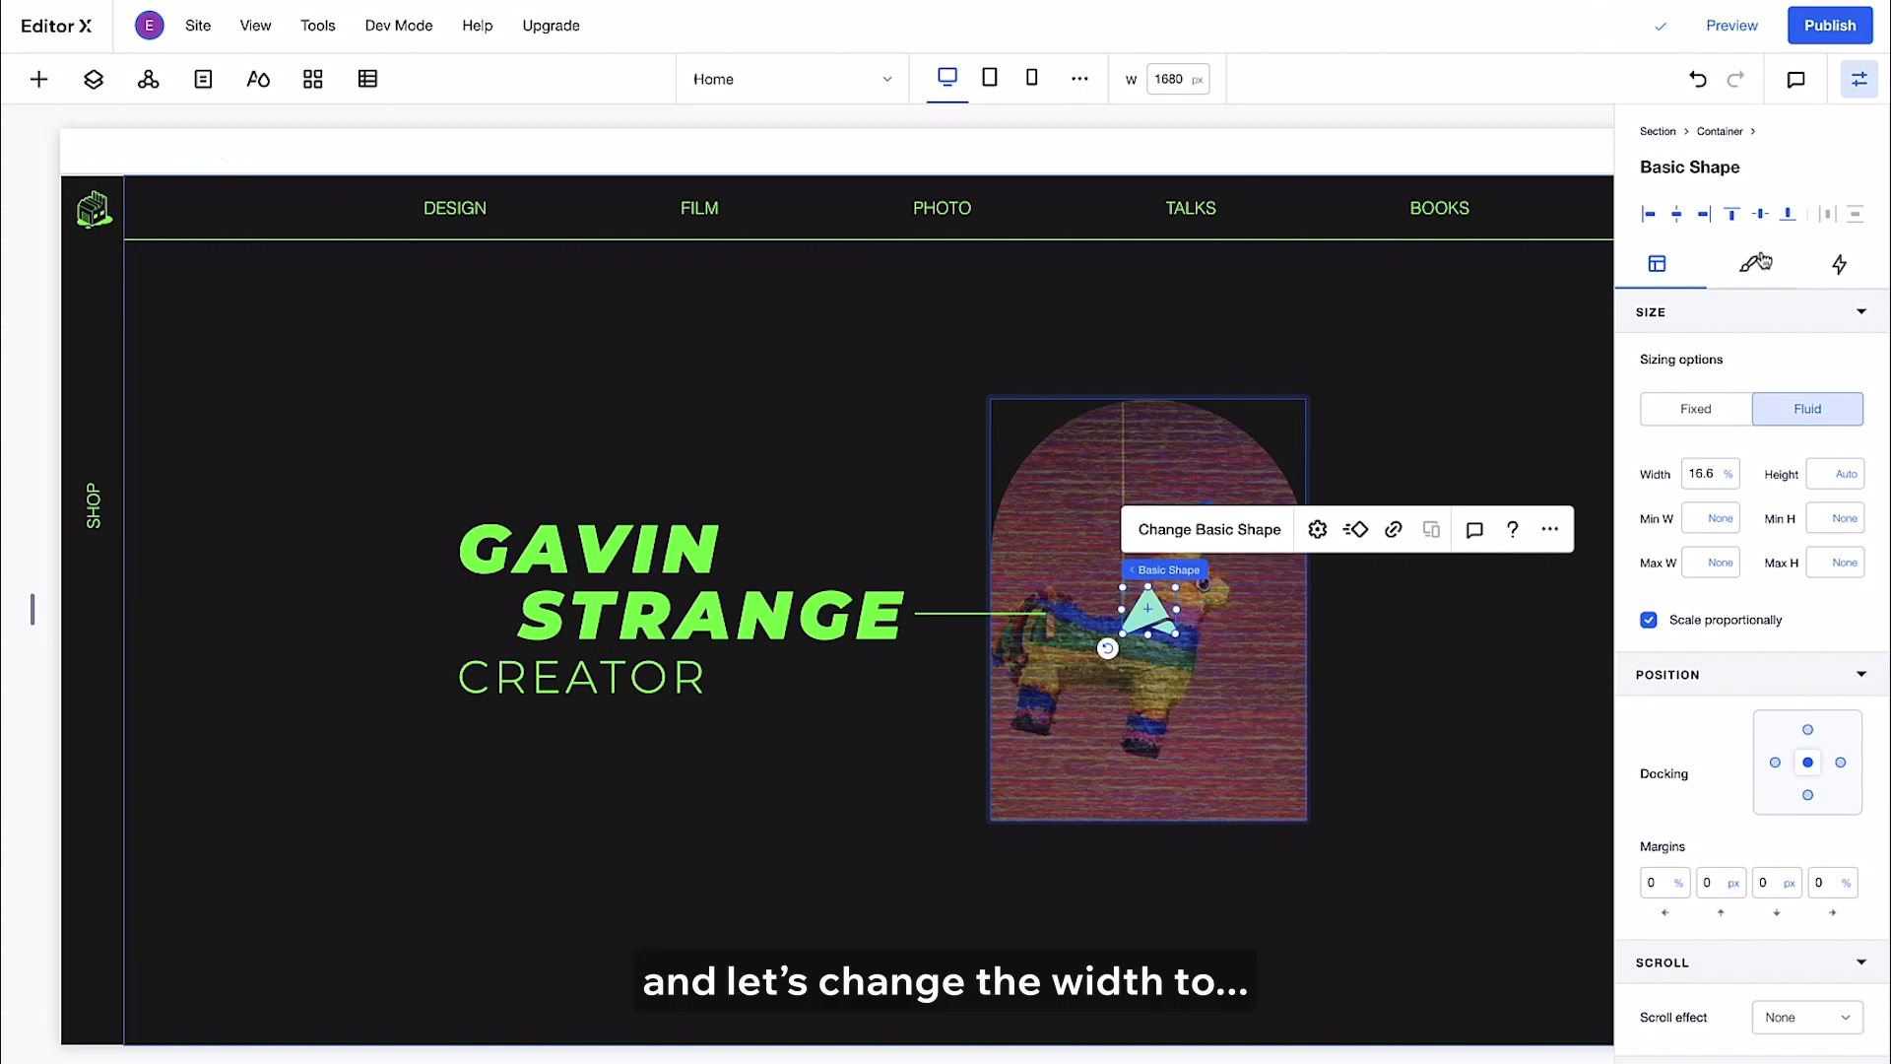
pyautogui.click(1729, 477)
pyautogui.click(1710, 551)
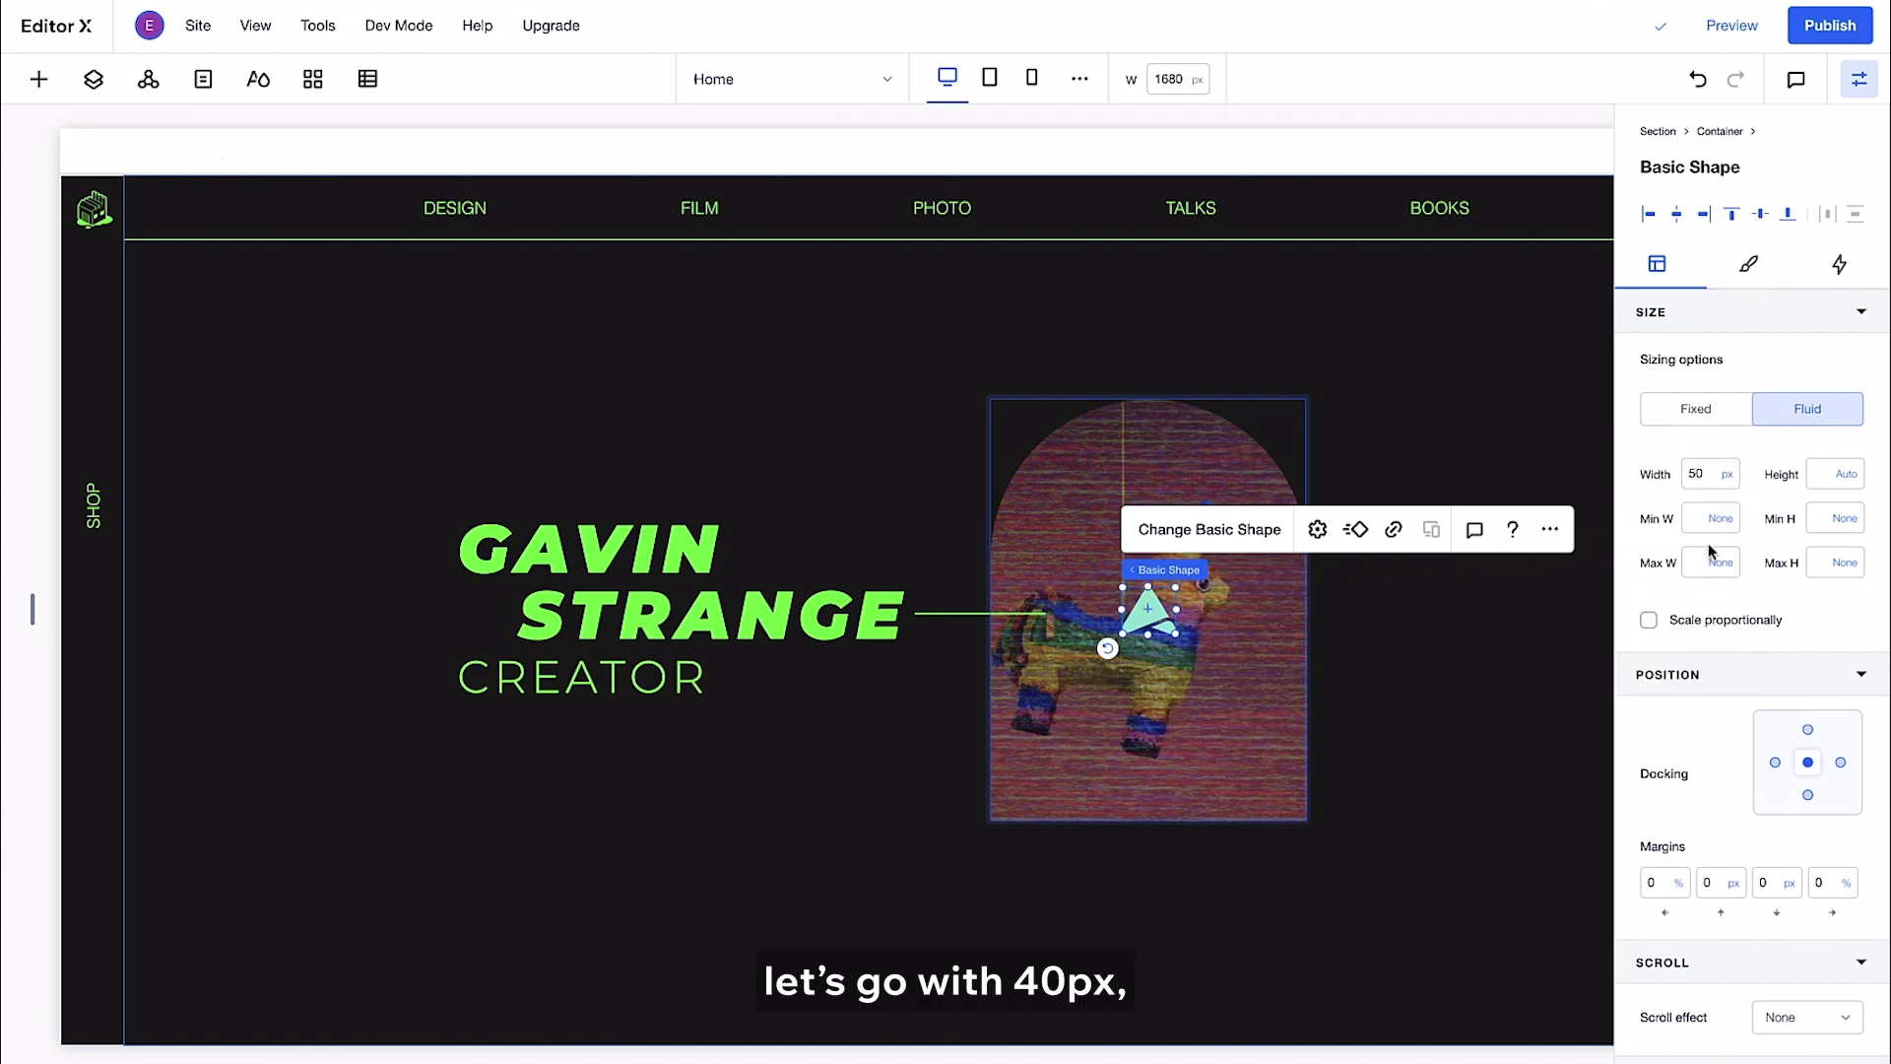
pyautogui.write('40')
pyautogui.press('Return')
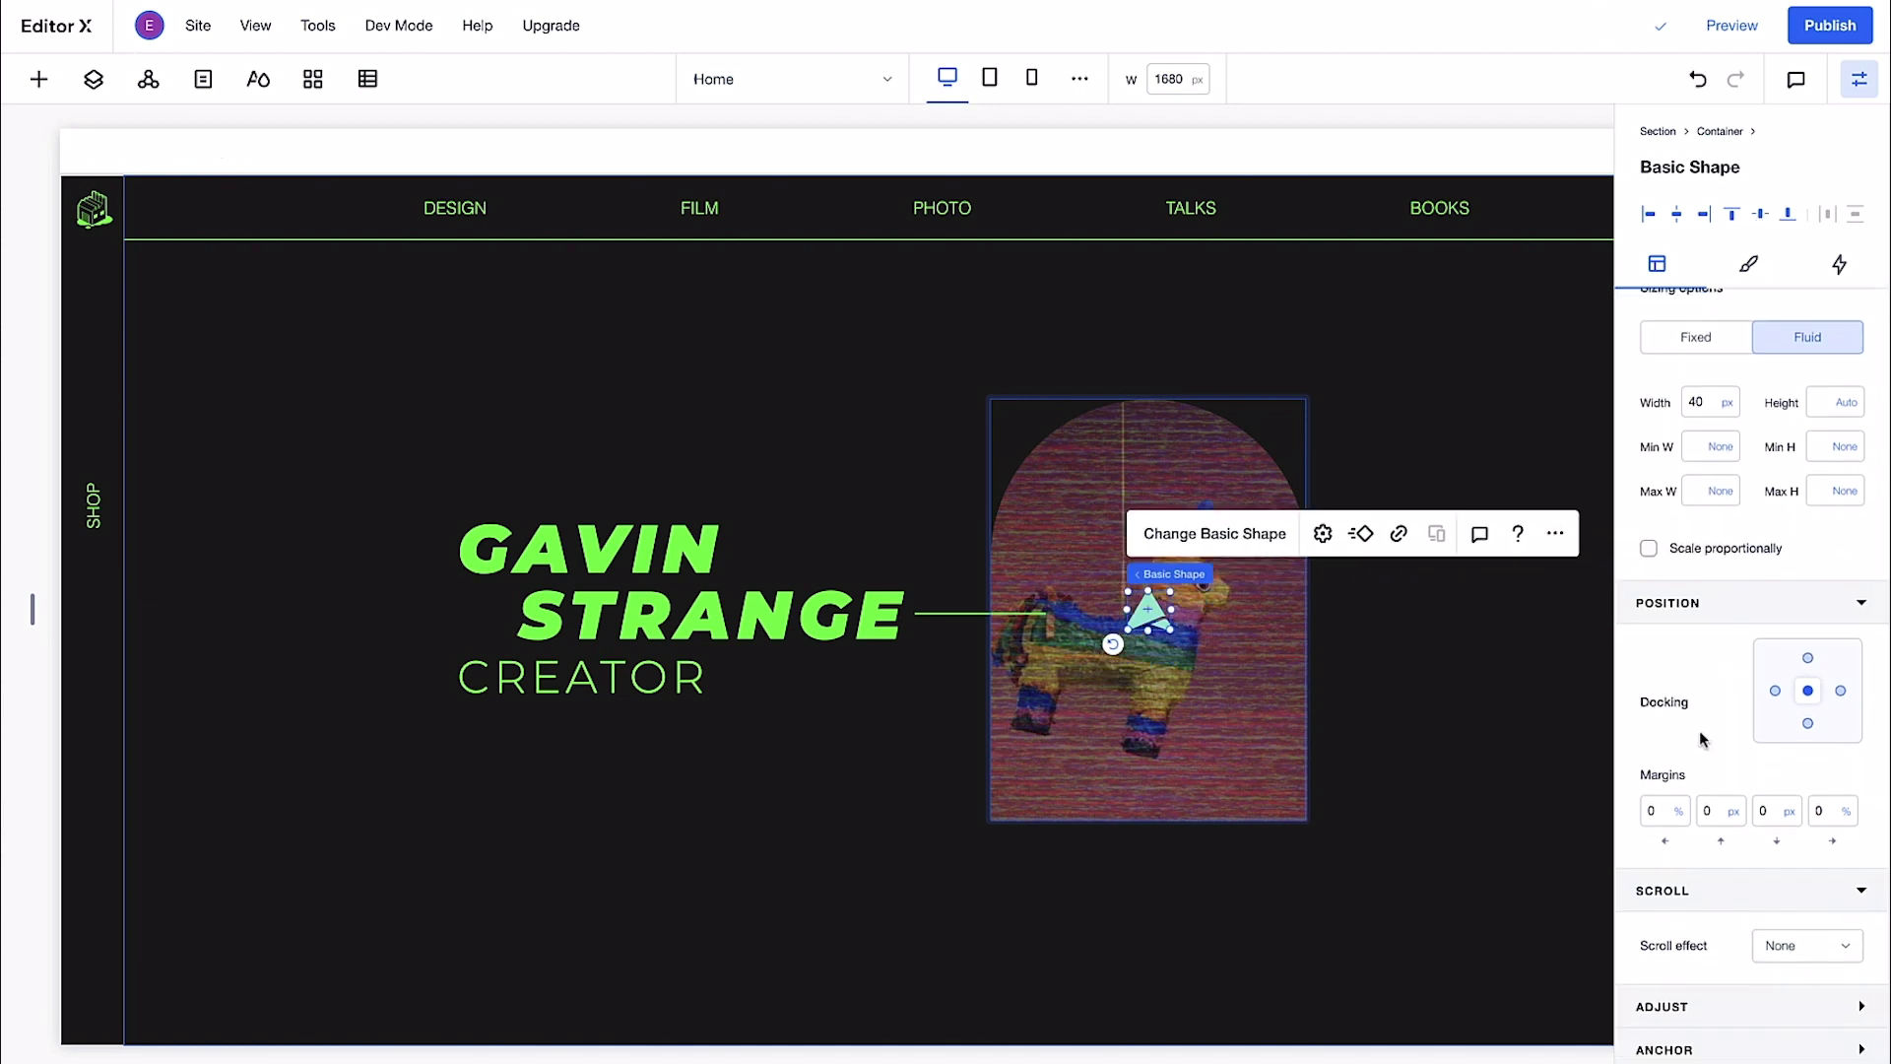
pyautogui.scroll(-1, 1699, 730)
pyautogui.click(1863, 1006)
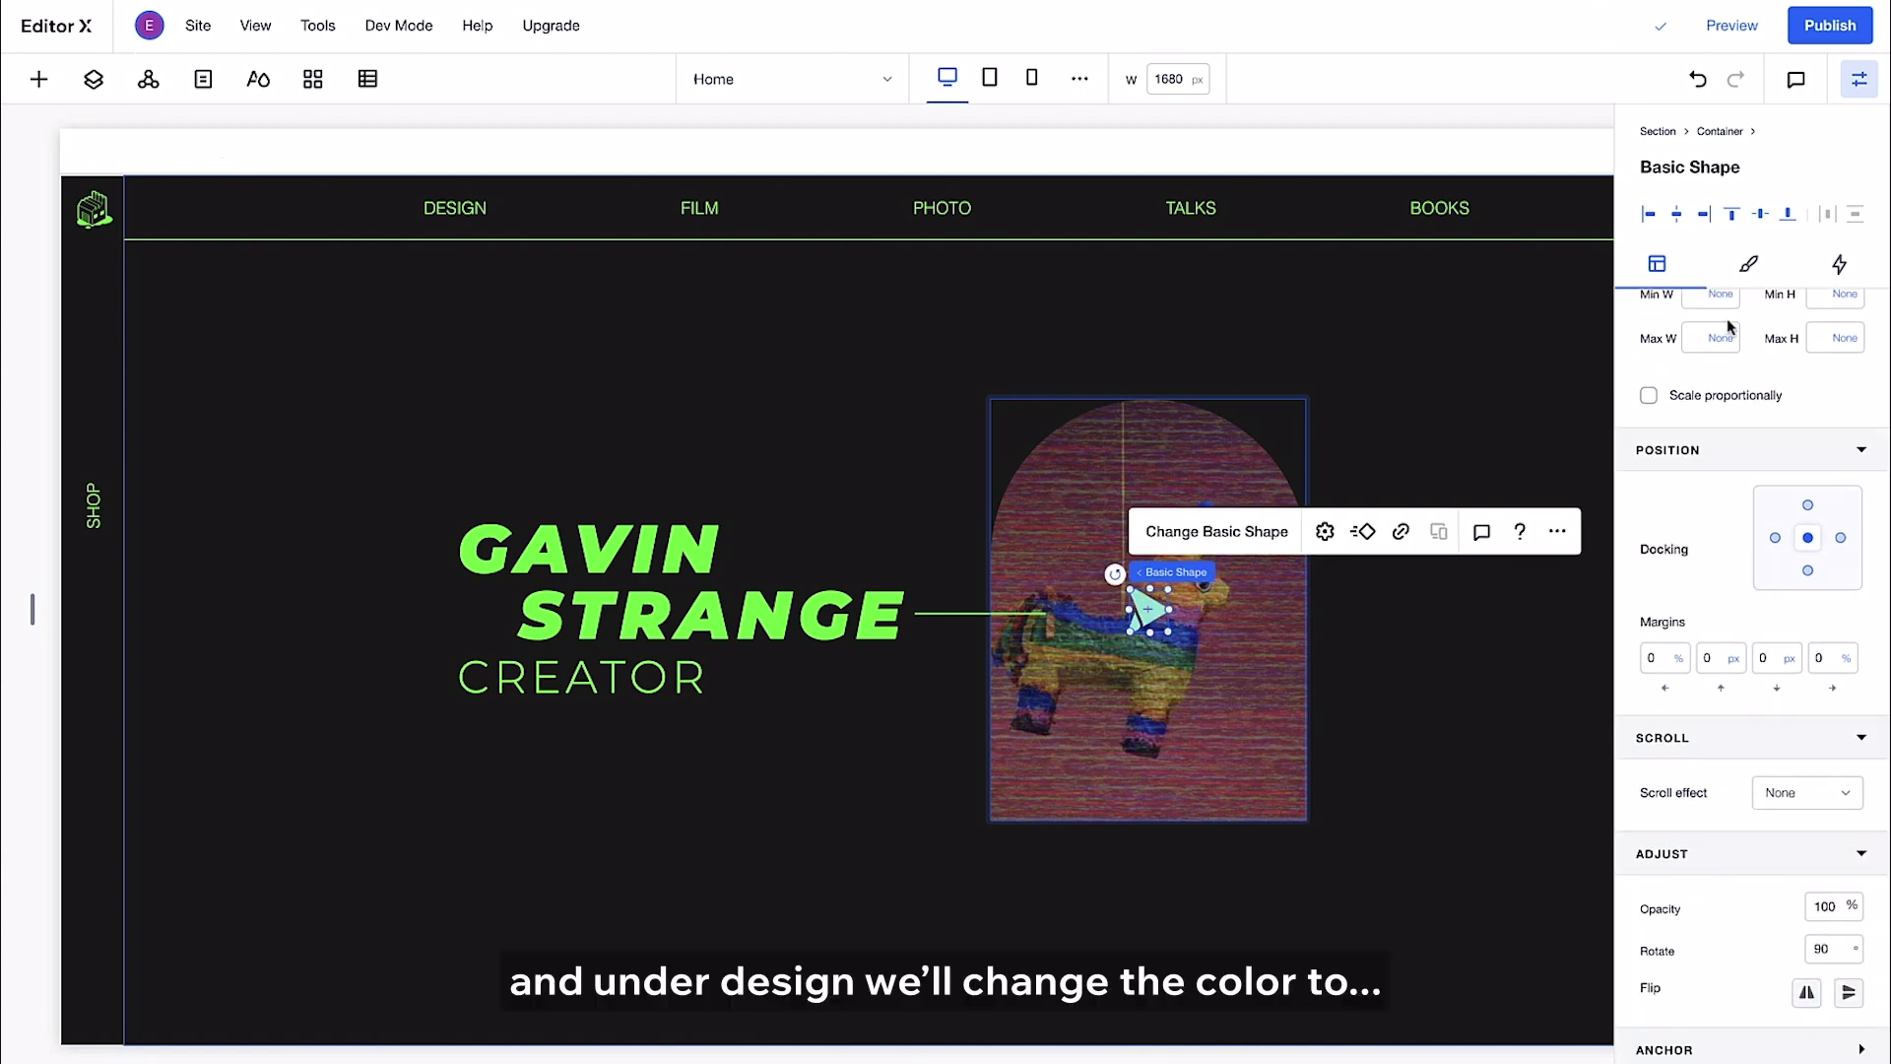
# Set the arrow's fill colour to bright green #2CFC0F.
pyautogui.click(1748, 266)
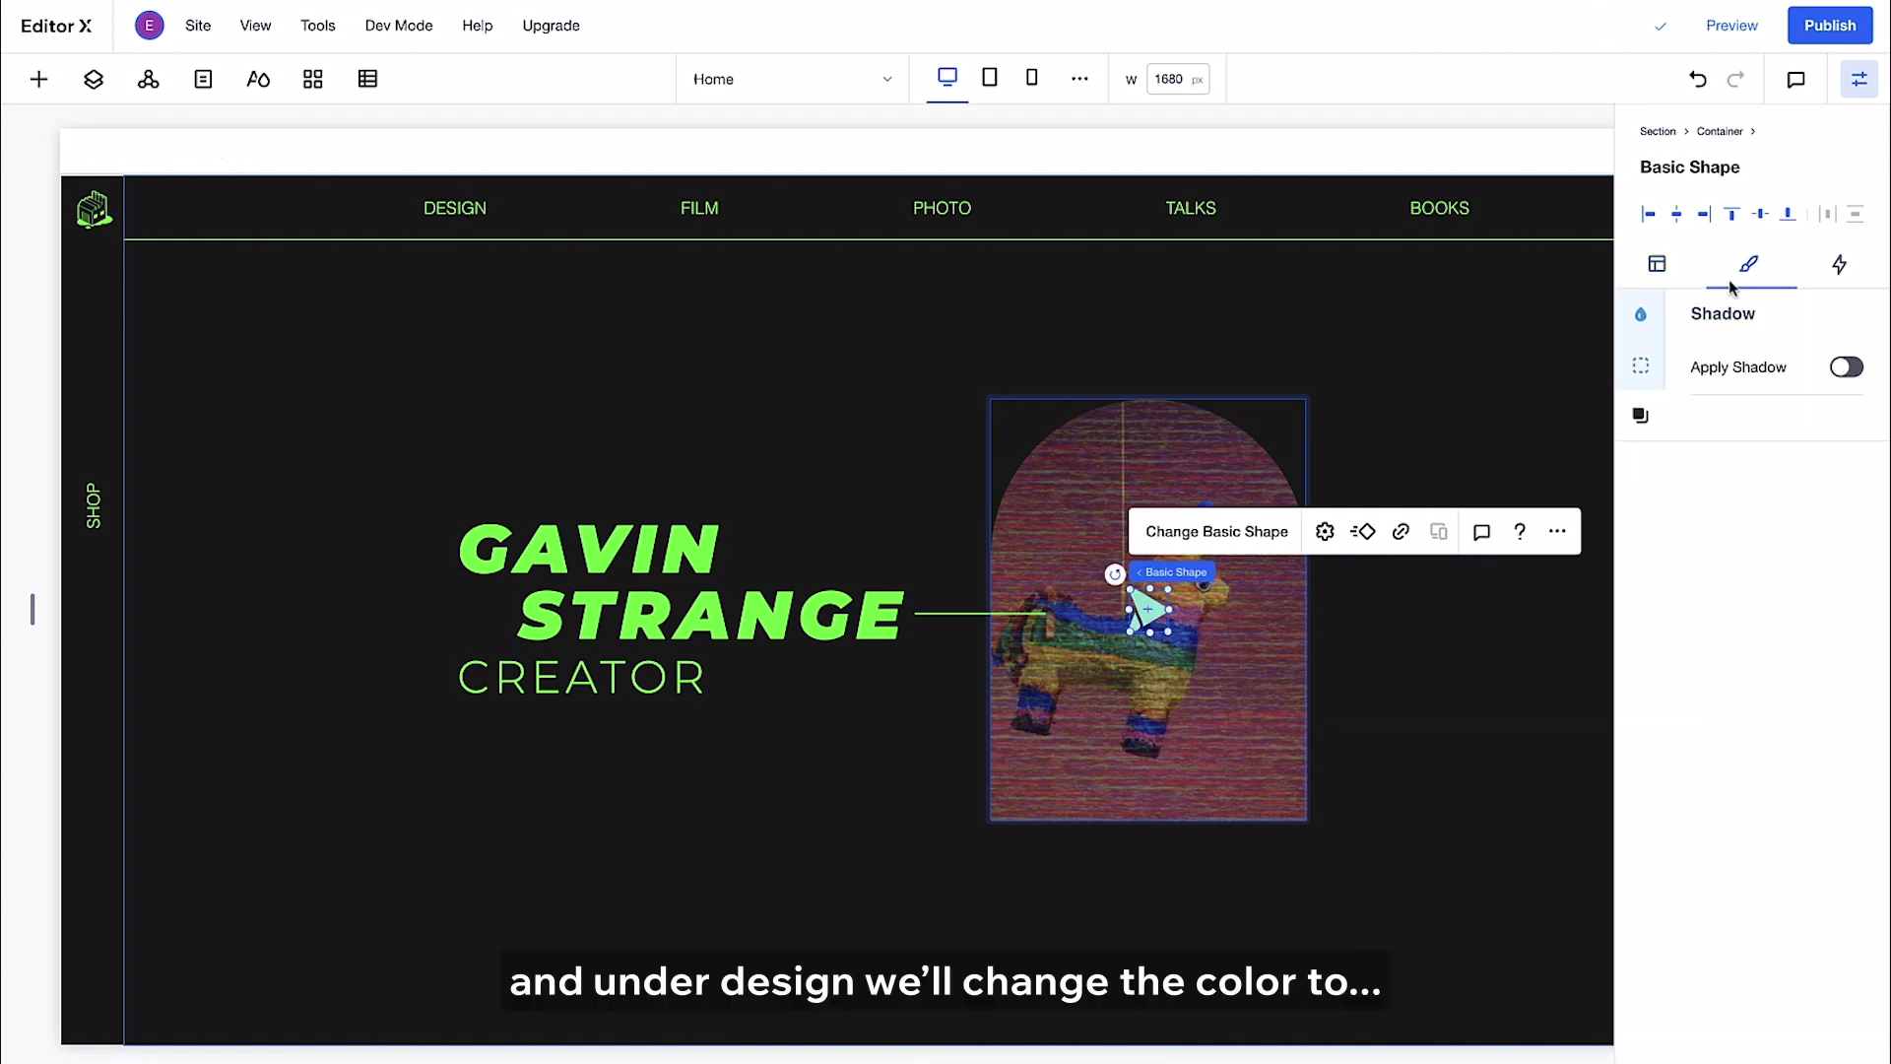
pyautogui.click(1640, 313)
pyautogui.click(1712, 404)
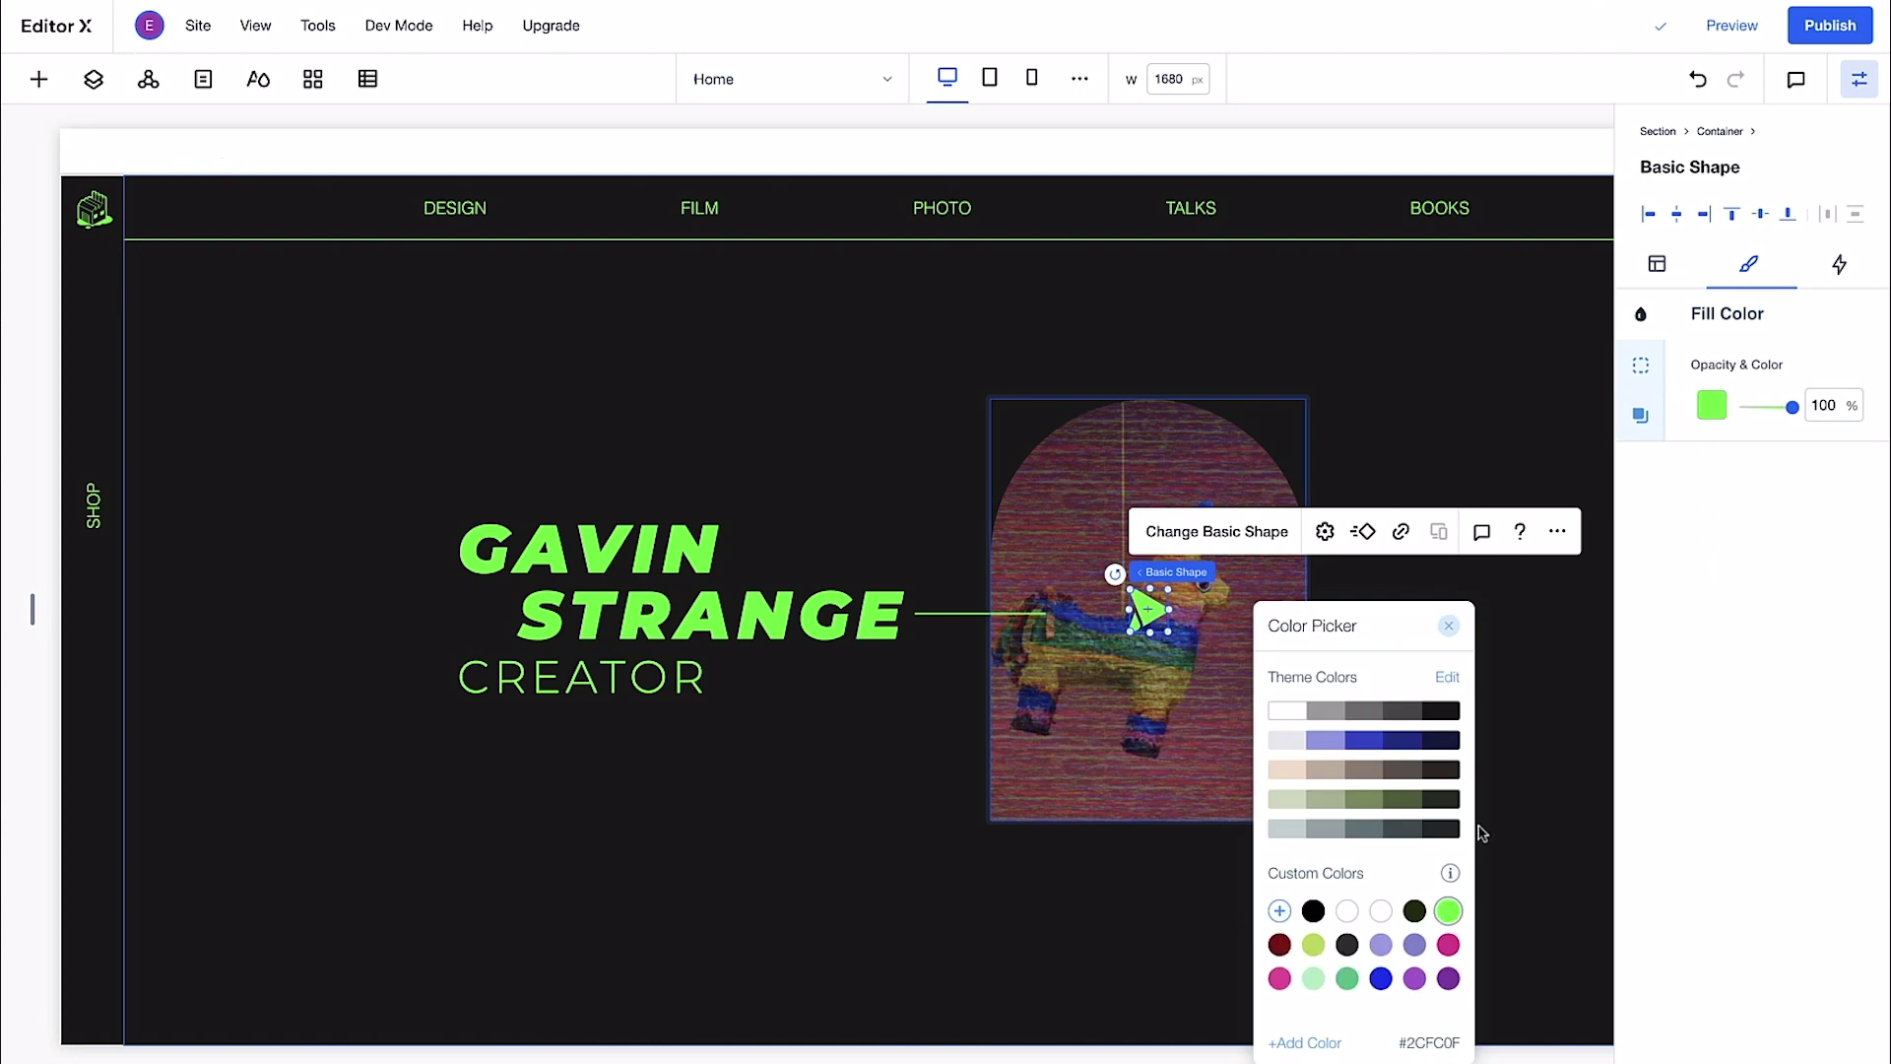
pyautogui.click(1446, 627)
pyautogui.click(1859, 79)
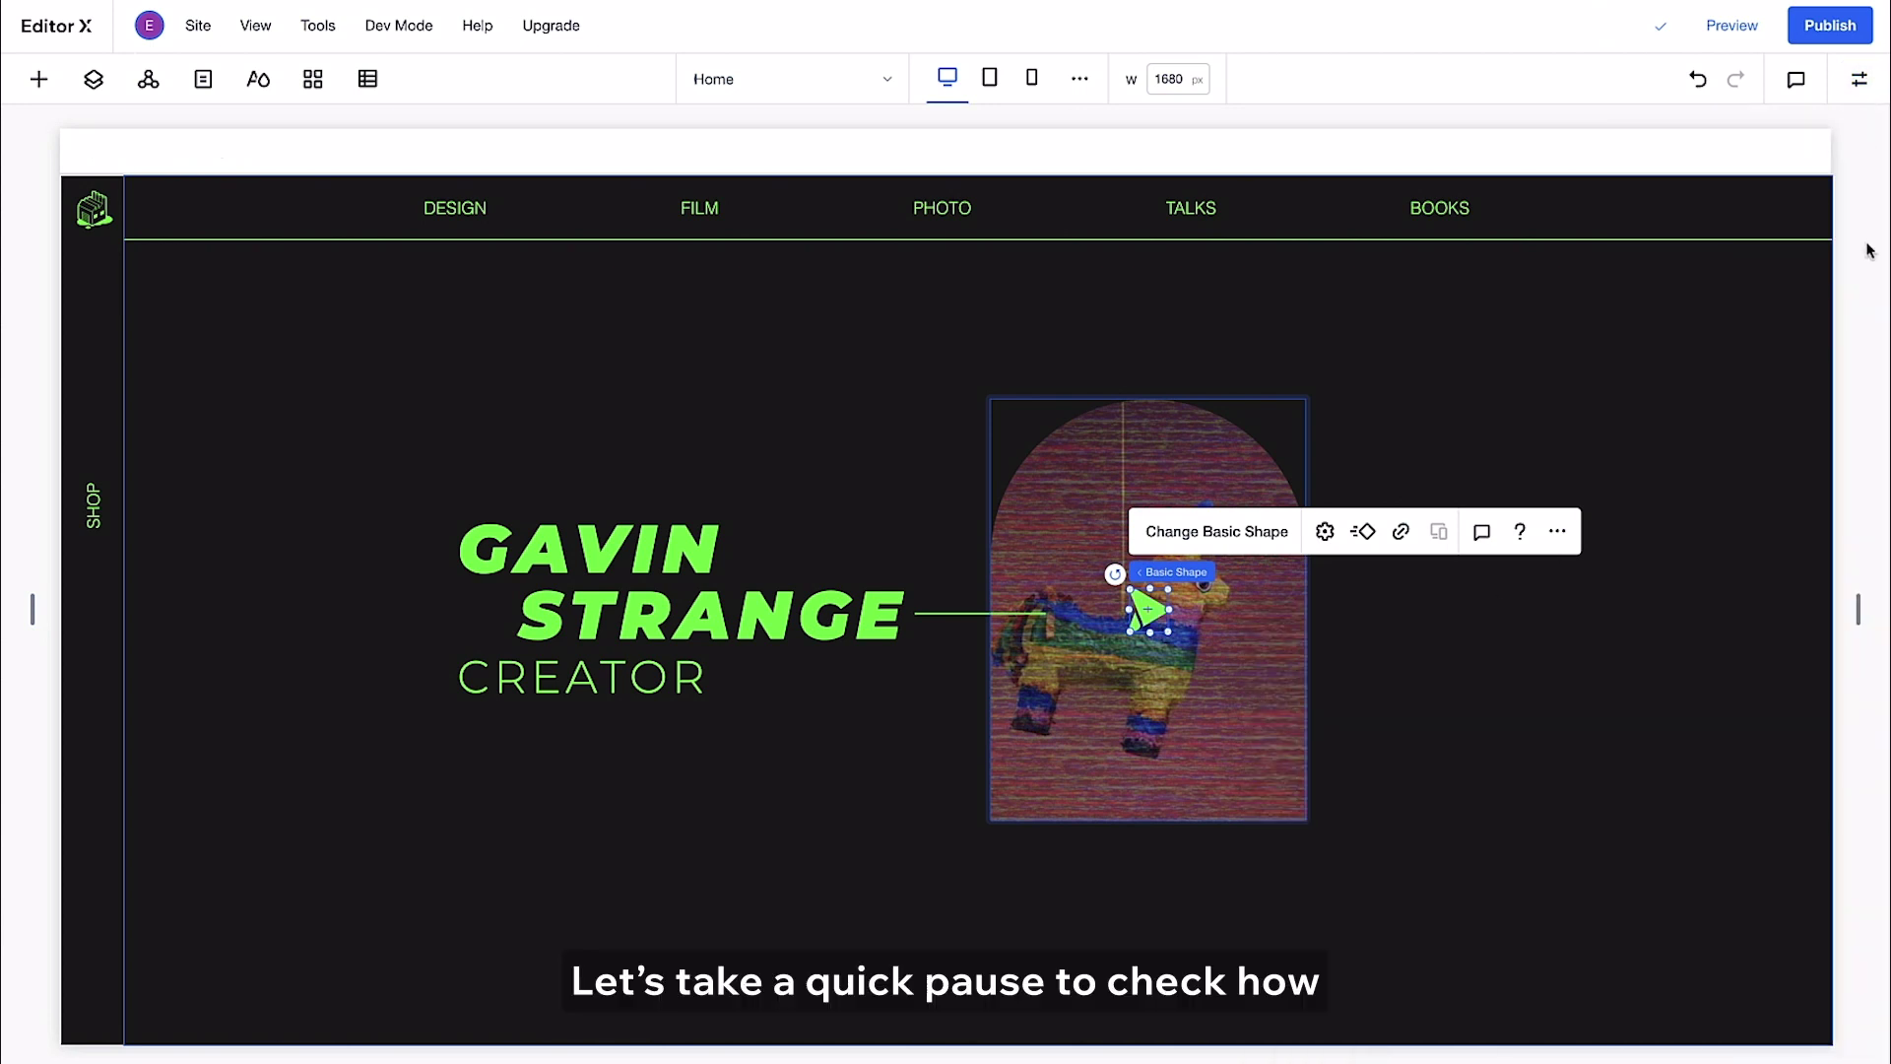
pyautogui.moveTo(1859, 611)
pyautogui.mouseDown()
pyautogui.moveTo(1516, 631)
pyautogui.moveTo(1842, 626)
pyautogui.mouseUp()
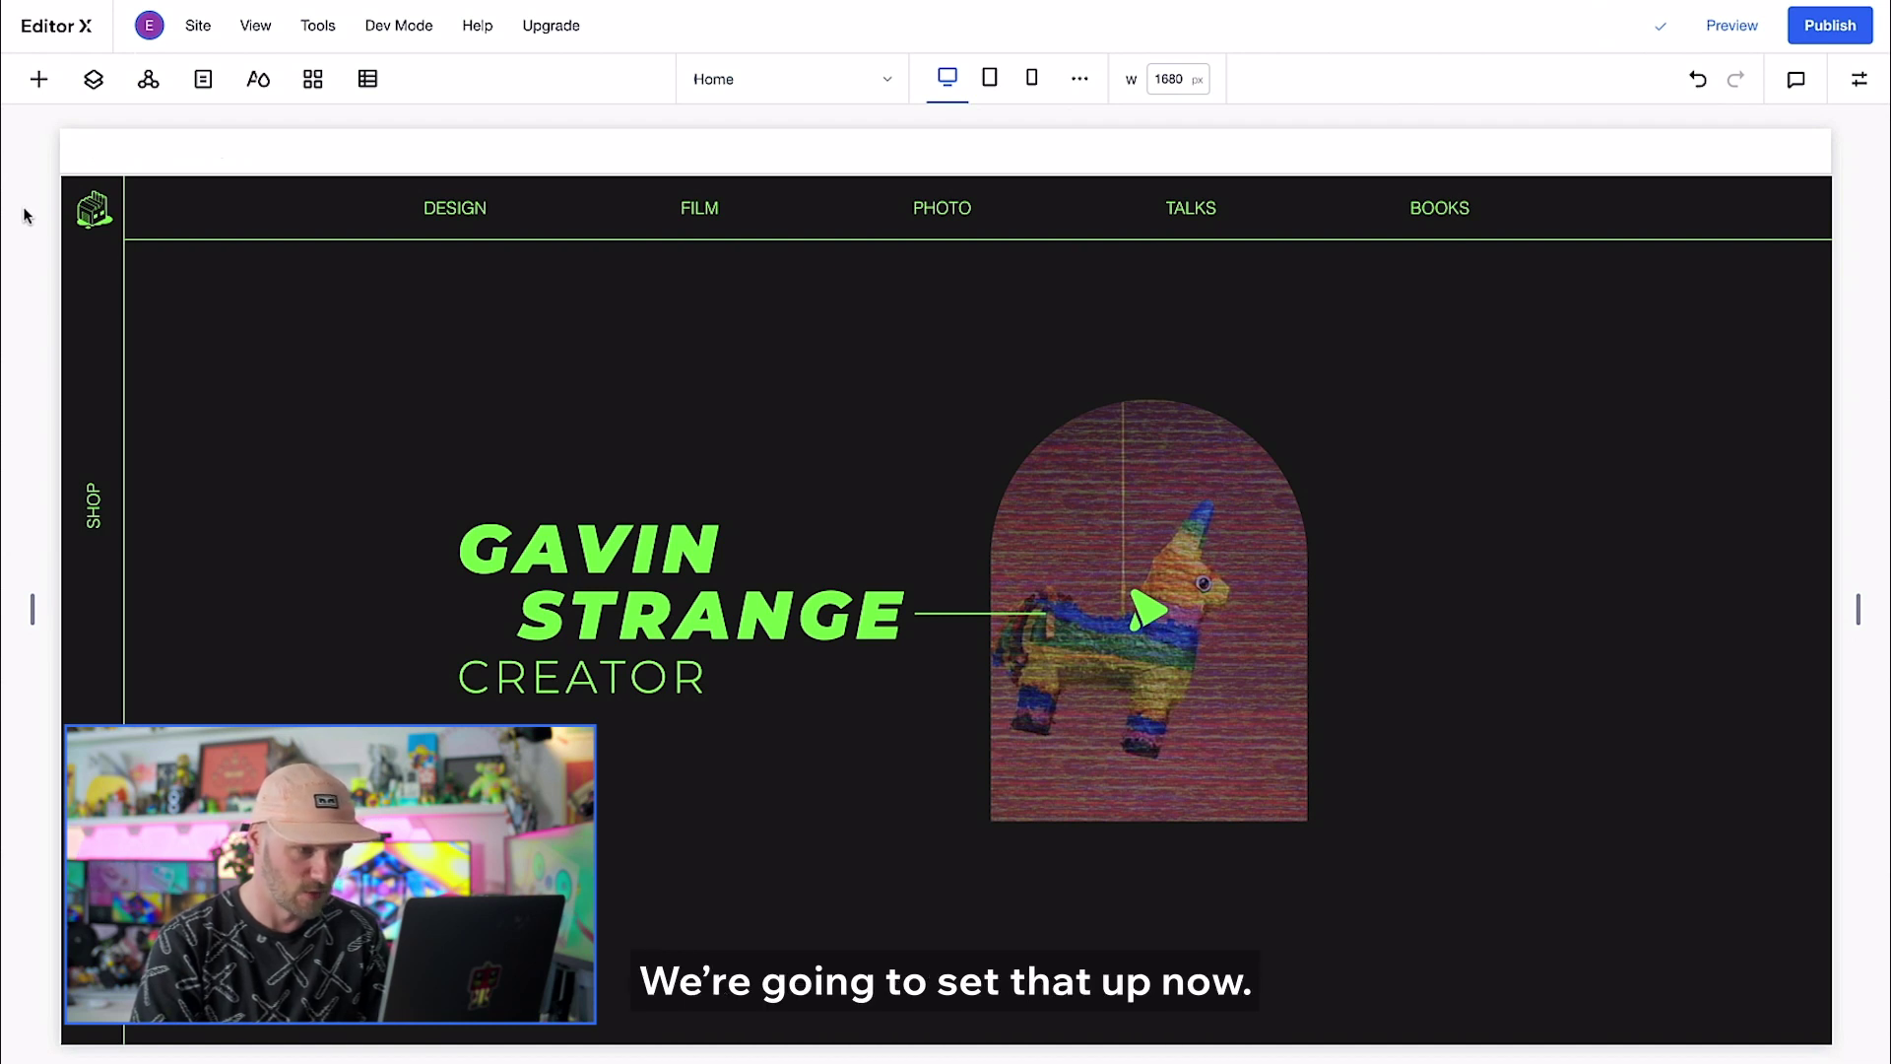
# Show the Lightboxes presets under Layout Tools in the Add panel.
pyautogui.click(38, 79)
pyautogui.click(20, 291)
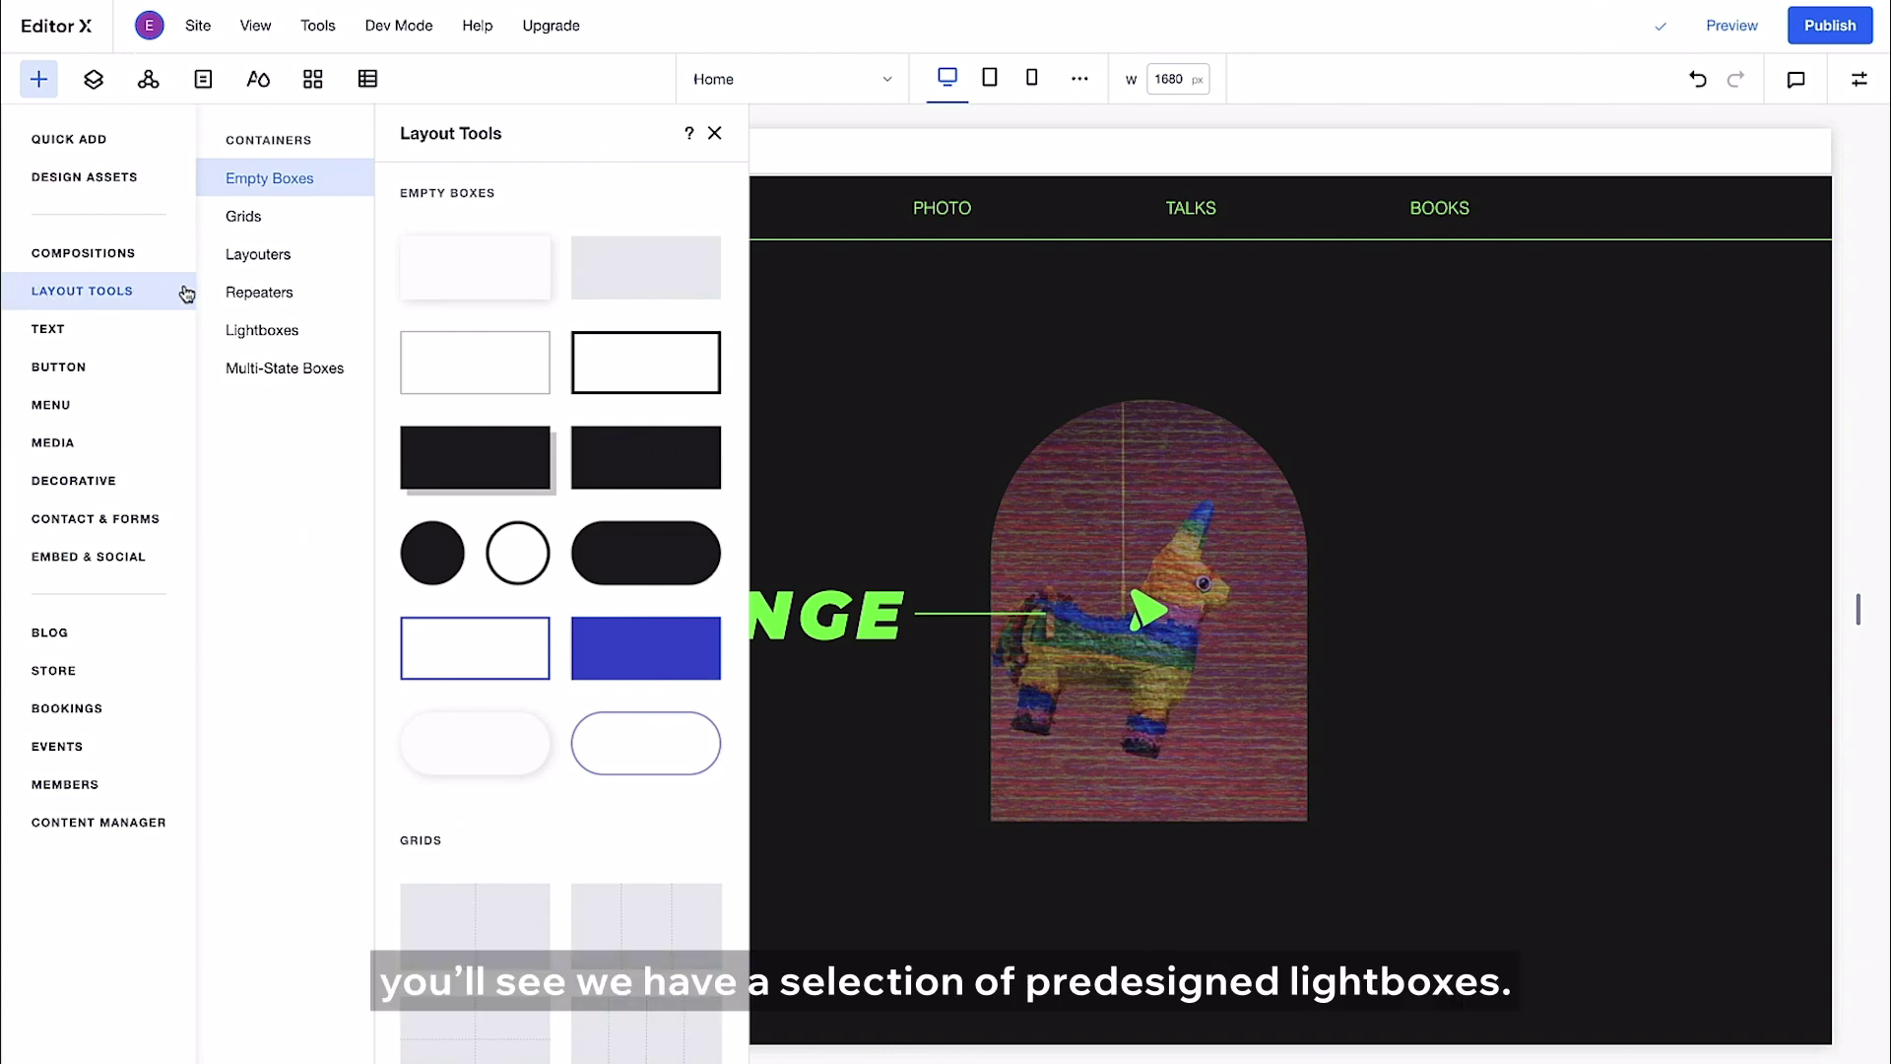
pyautogui.click(264, 335)
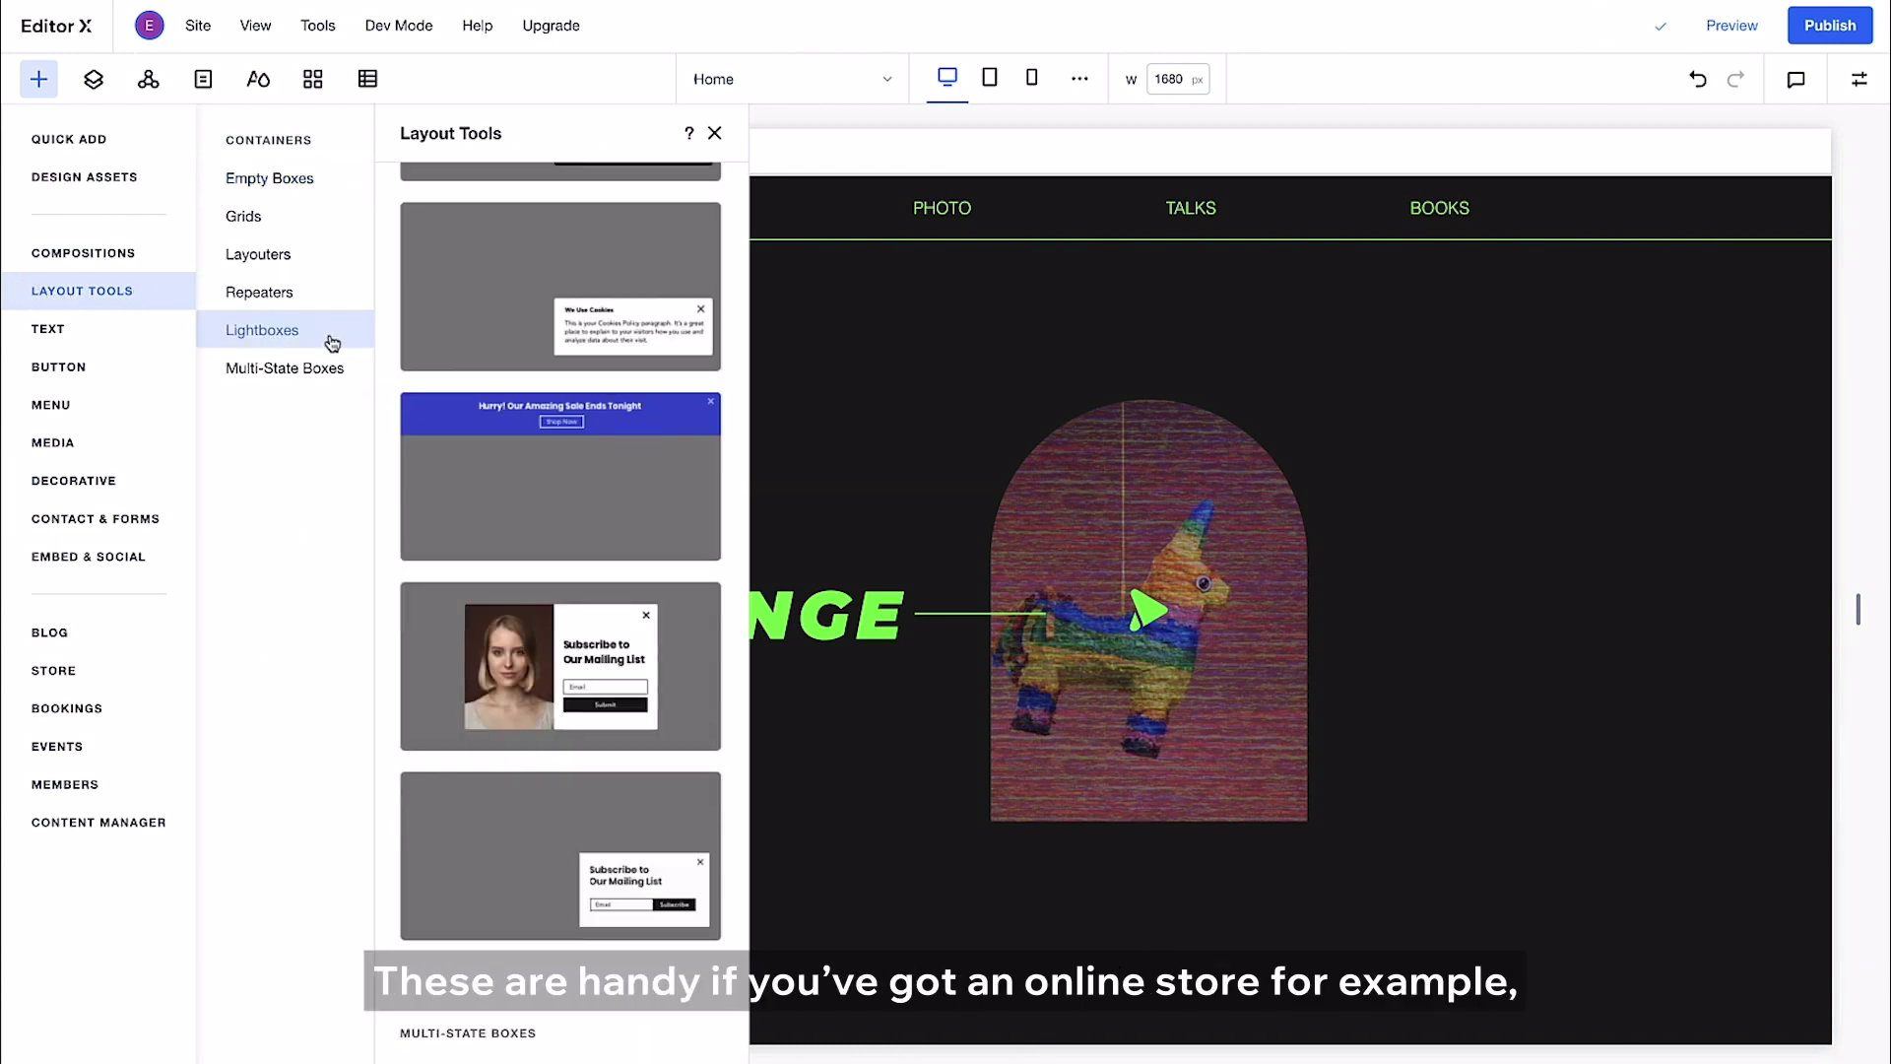
pyautogui.scroll(5, 385, 325)
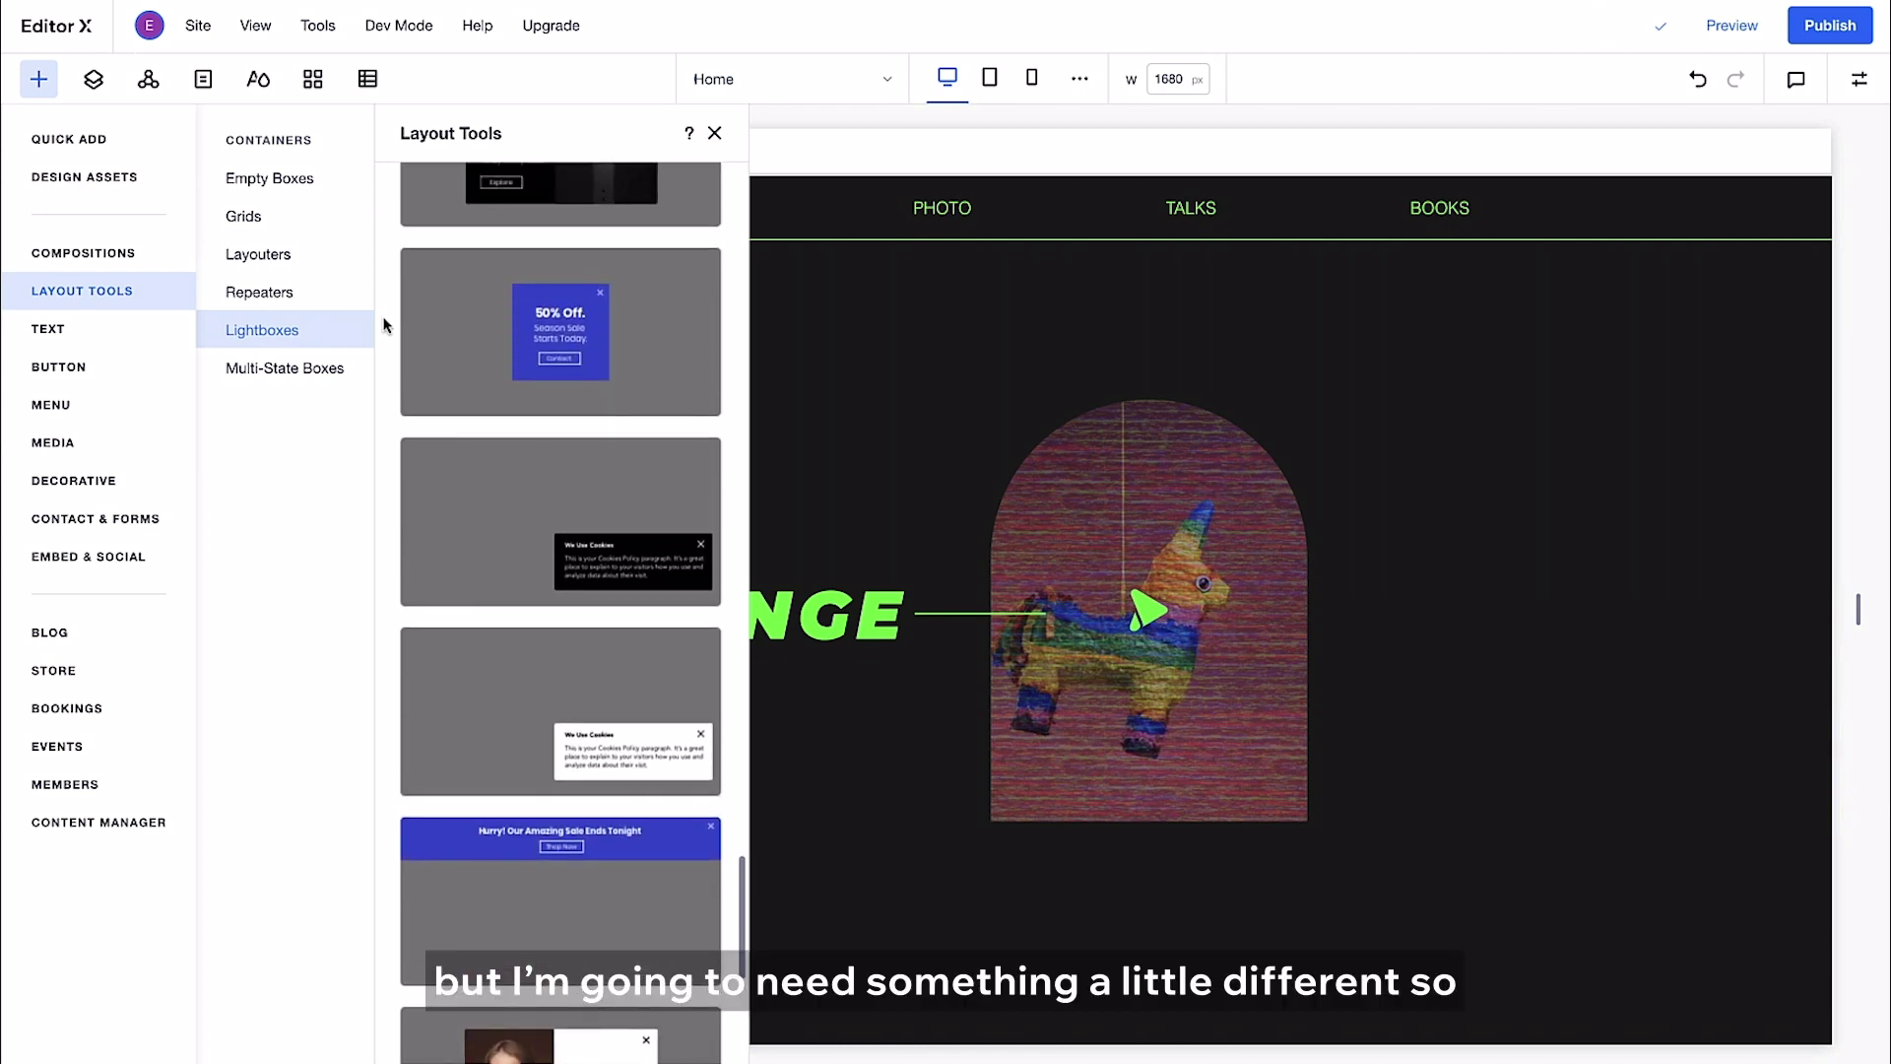
# Add the 50% Off lightbox and delete its promo text and button.
pyautogui.click(472, 347)
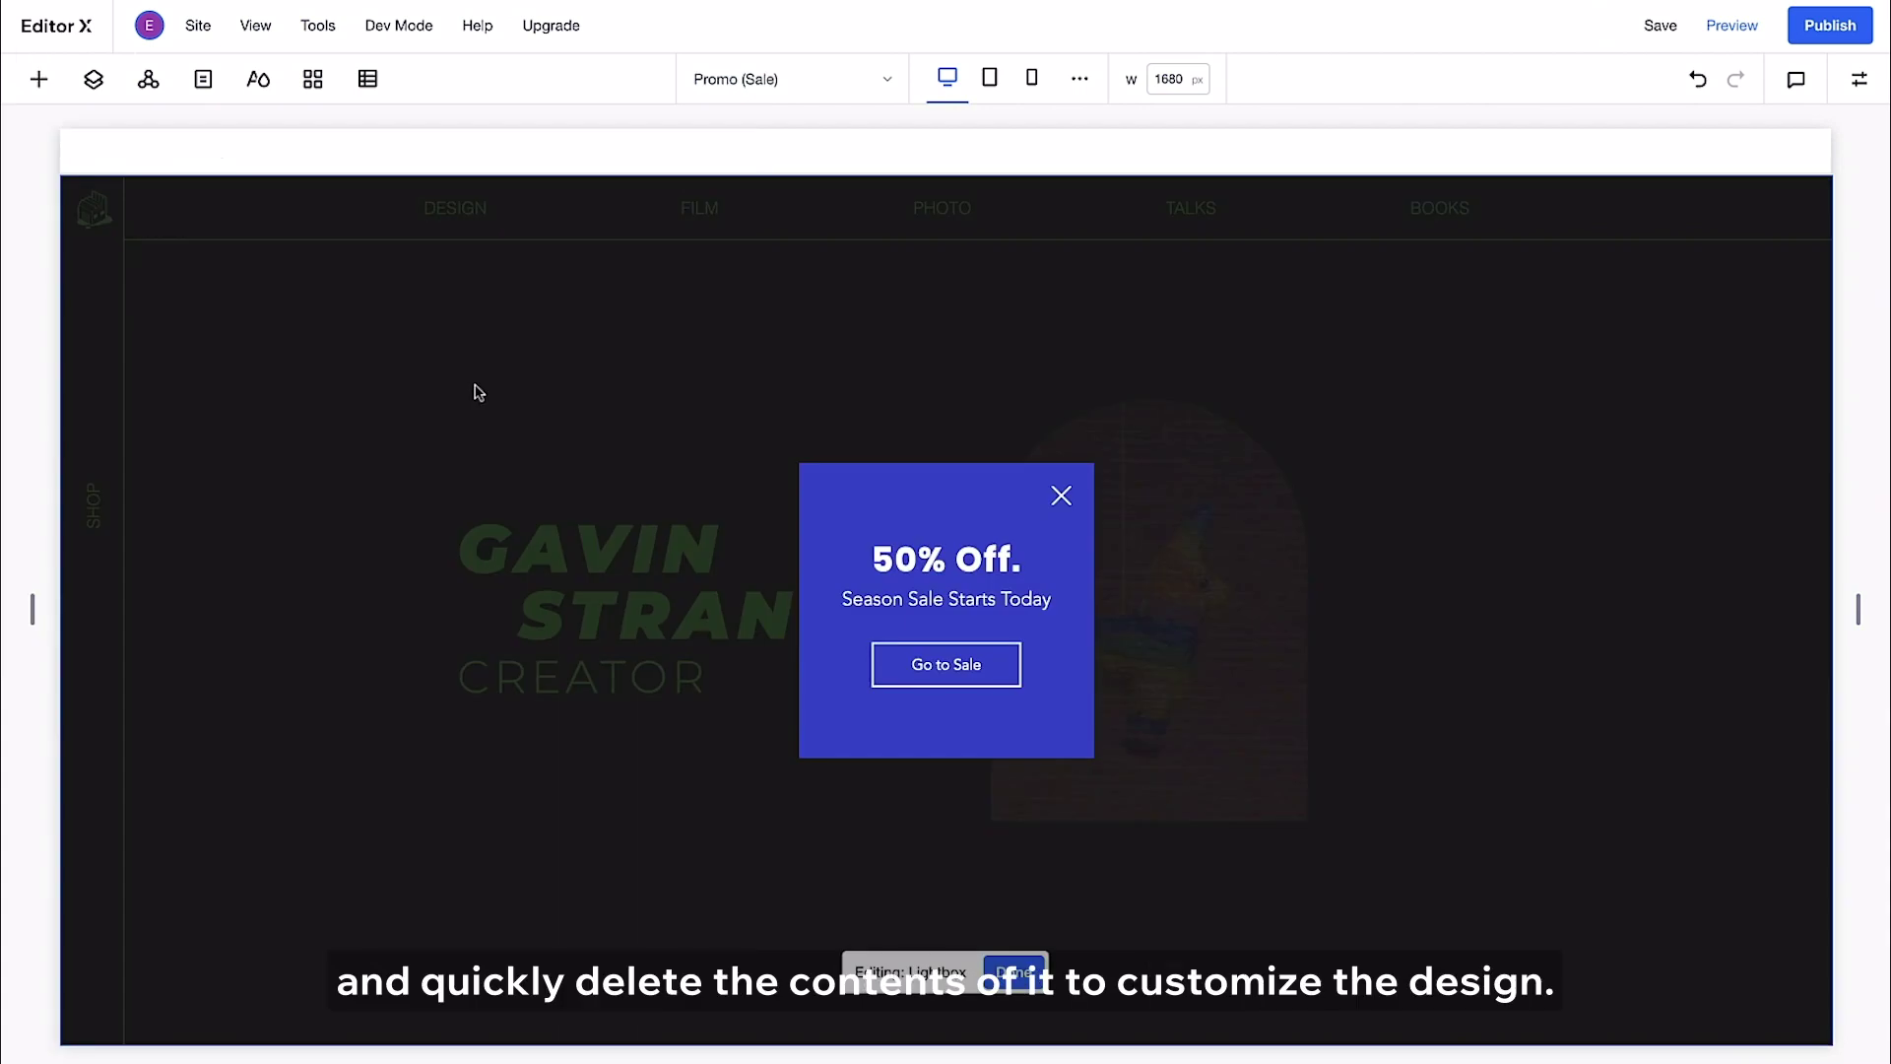
pyautogui.click(876, 621)
pyautogui.press('Delete')
# Size the lightbox to 92% width and 92% height with minimum height set to None.
pyautogui.click(875, 621)
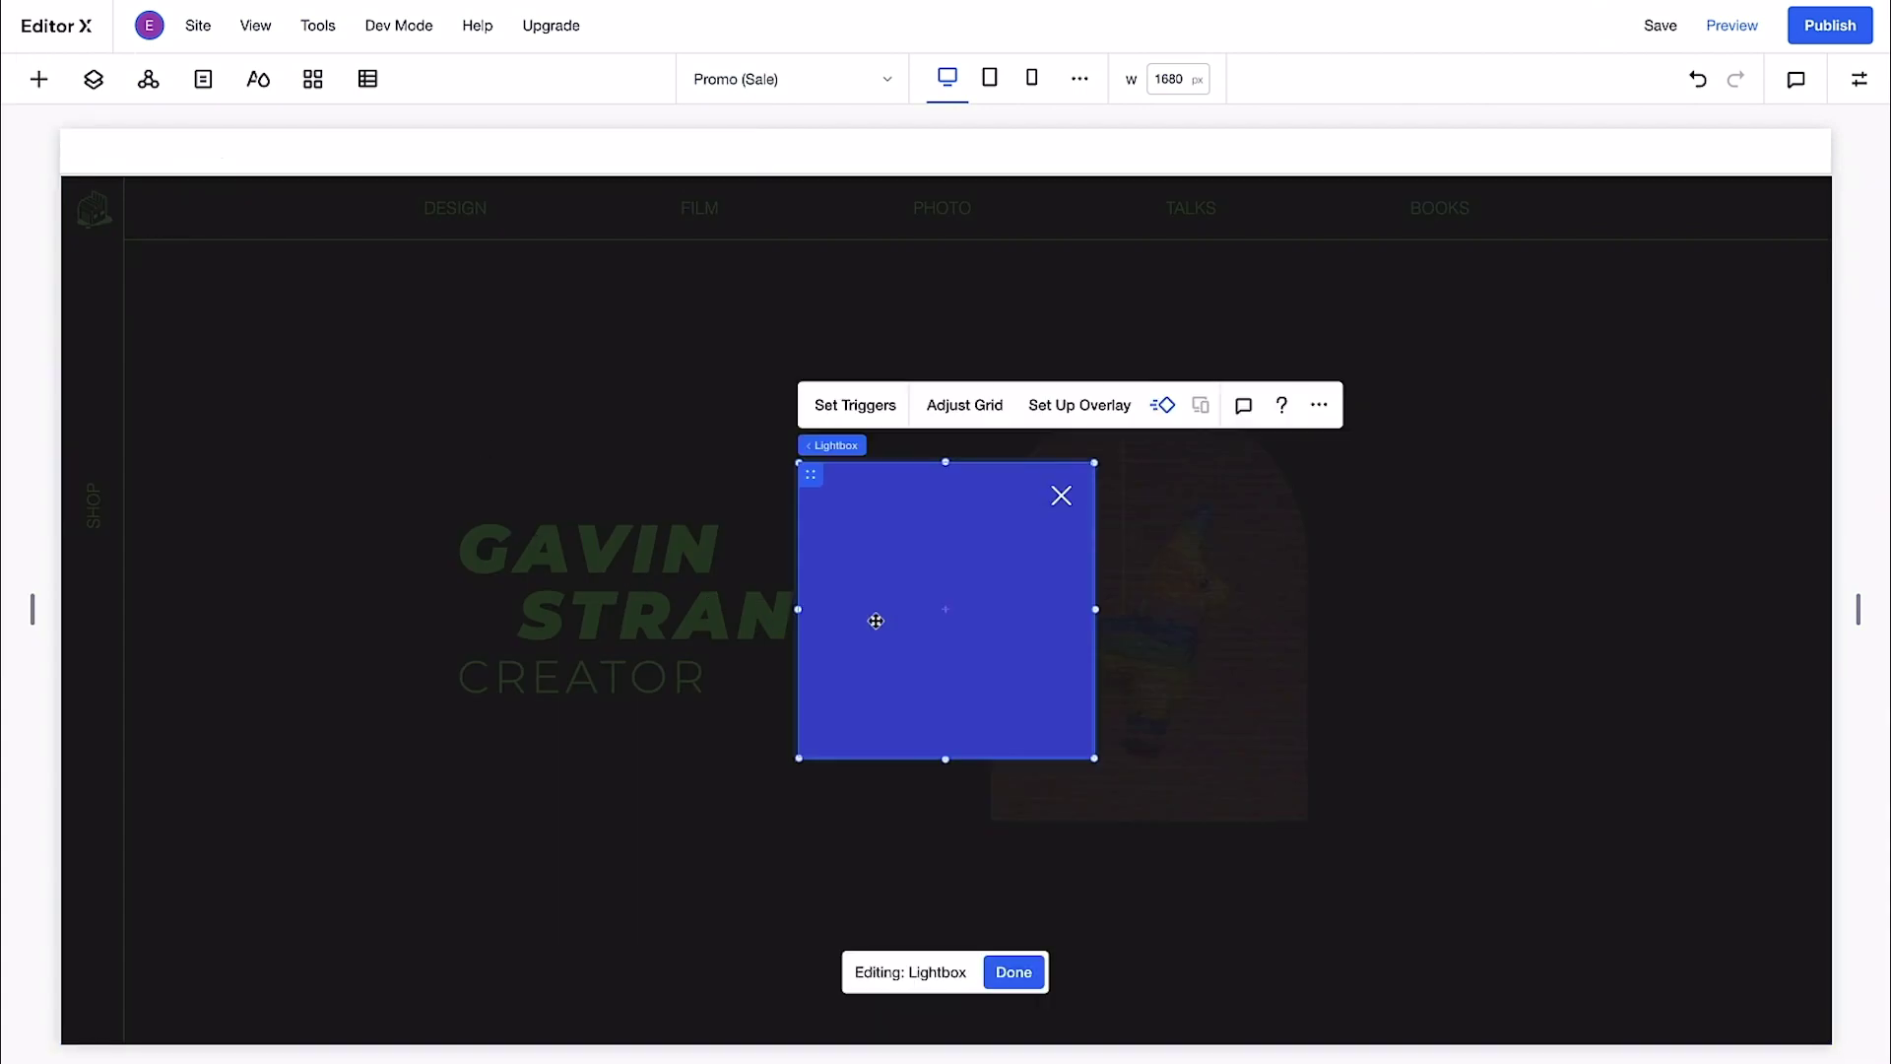
pyautogui.click(1862, 81)
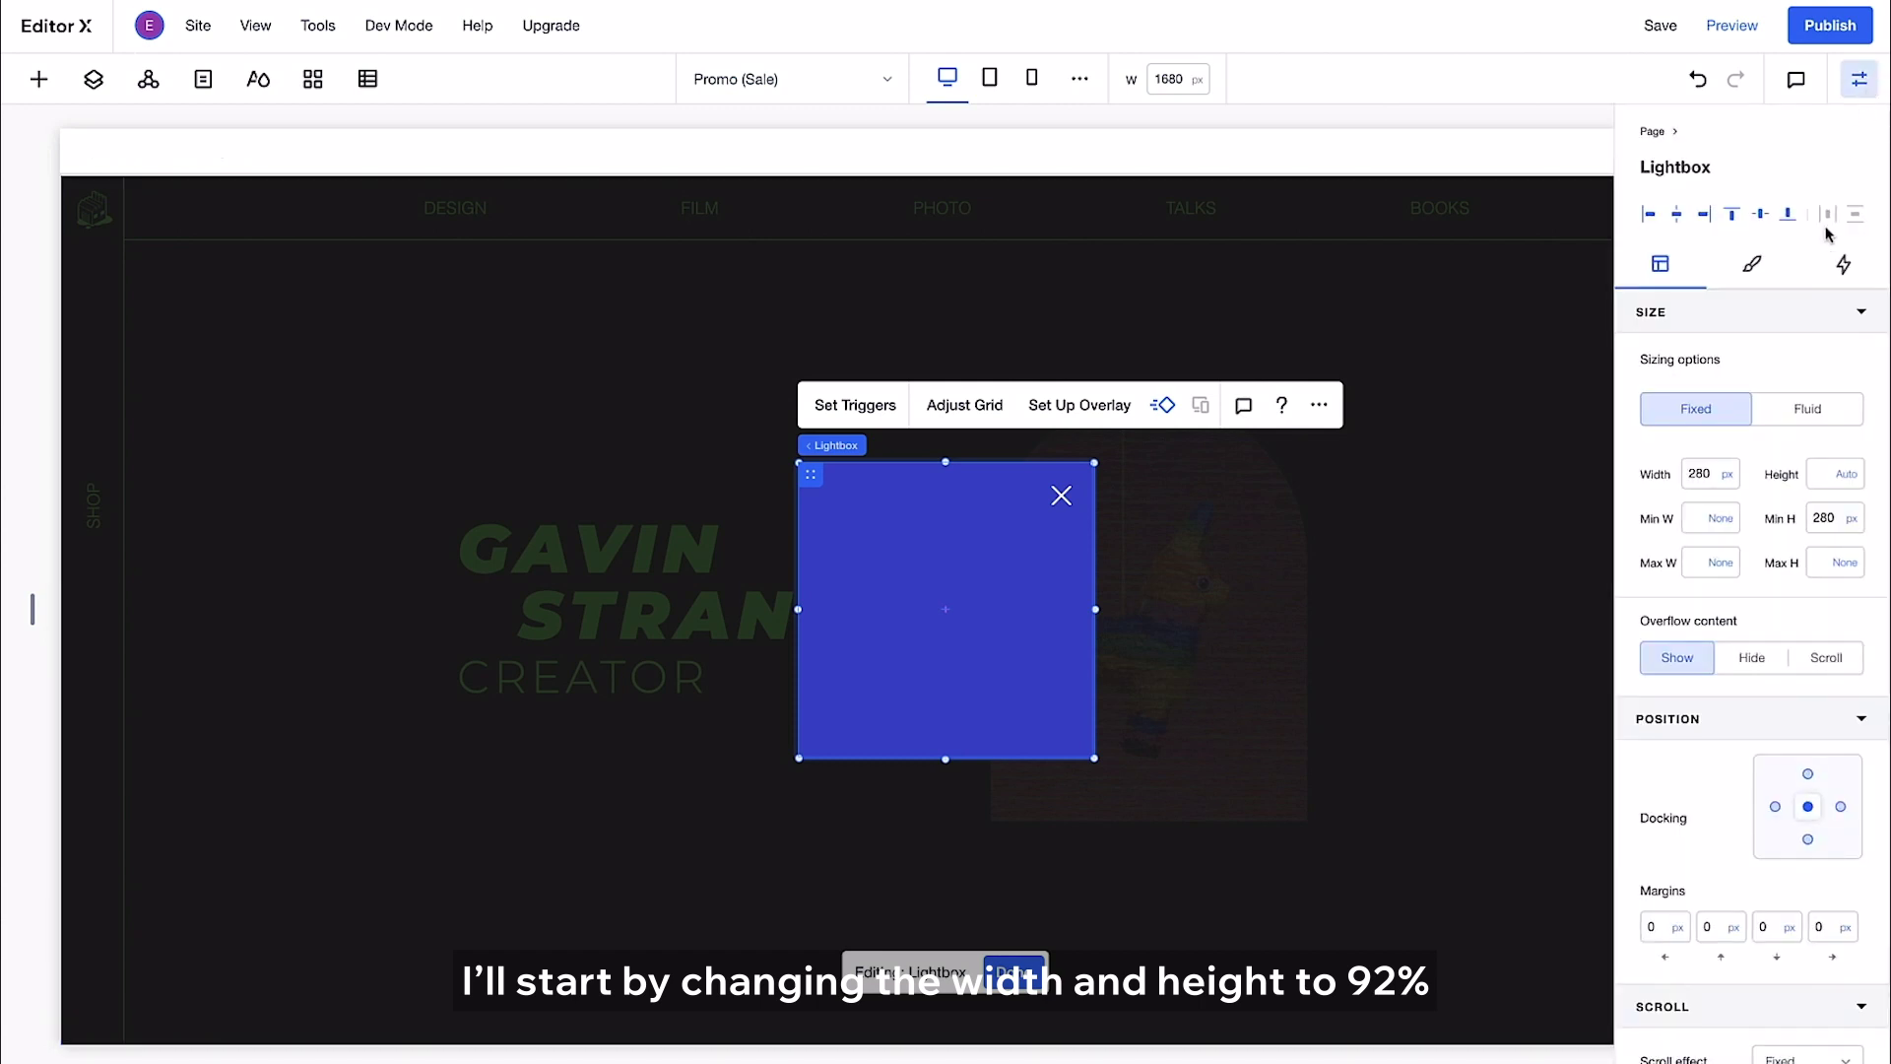
pyautogui.click(1729, 476)
pyautogui.click(1715, 403)
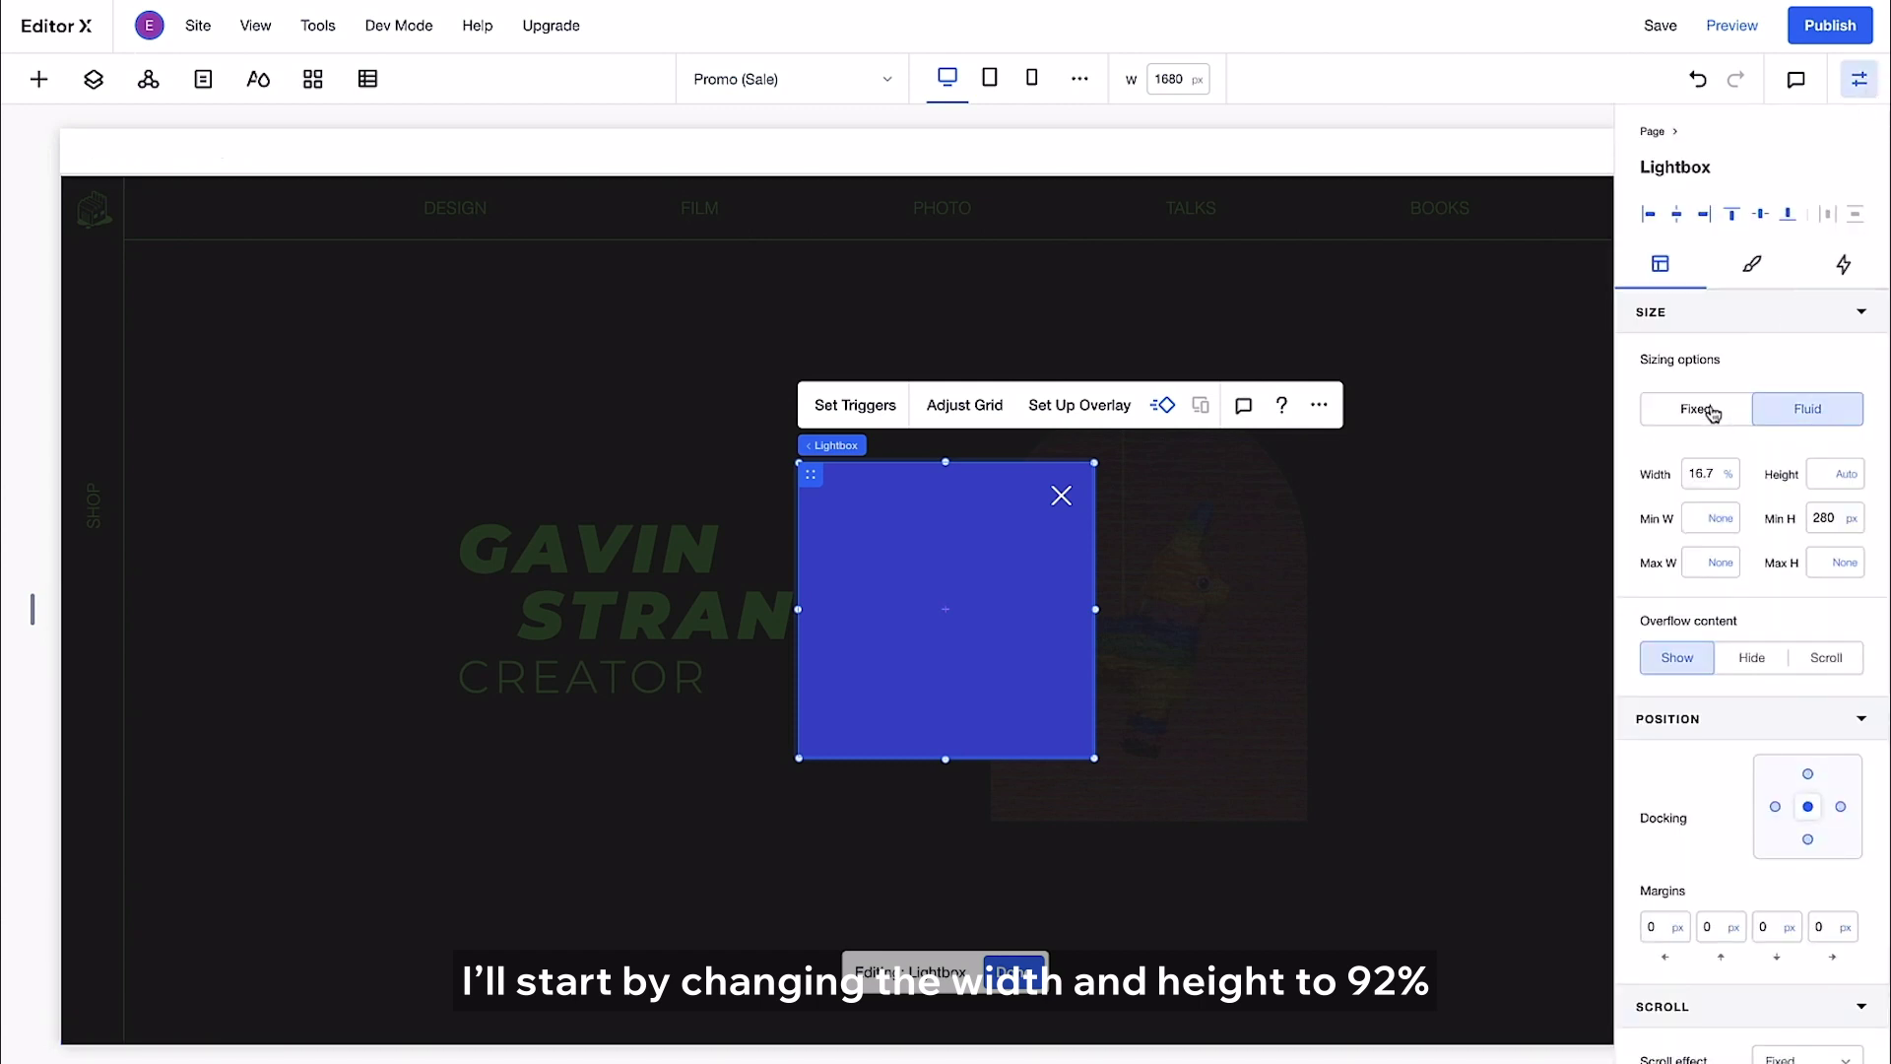
pyautogui.click(1714, 476)
pyautogui.write('92')
pyautogui.click(1842, 476)
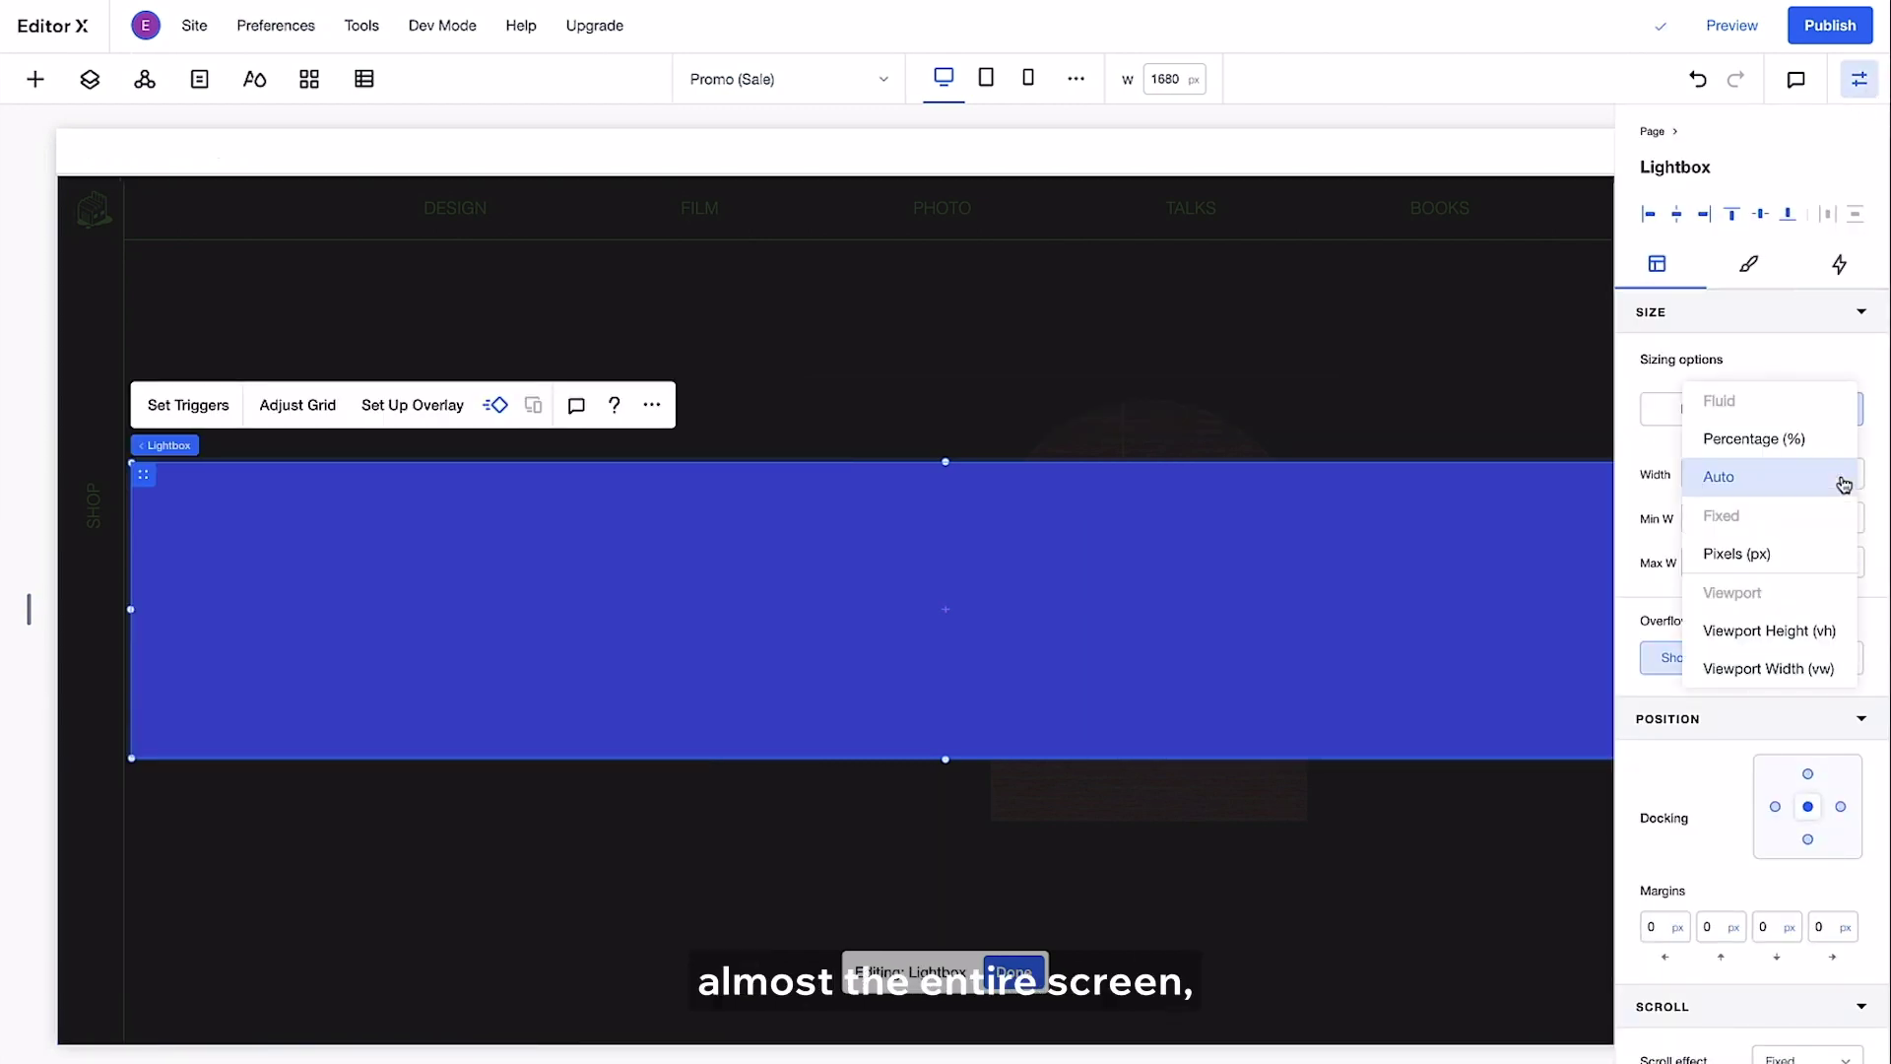
pyautogui.click(1836, 452)
pyautogui.write('92')
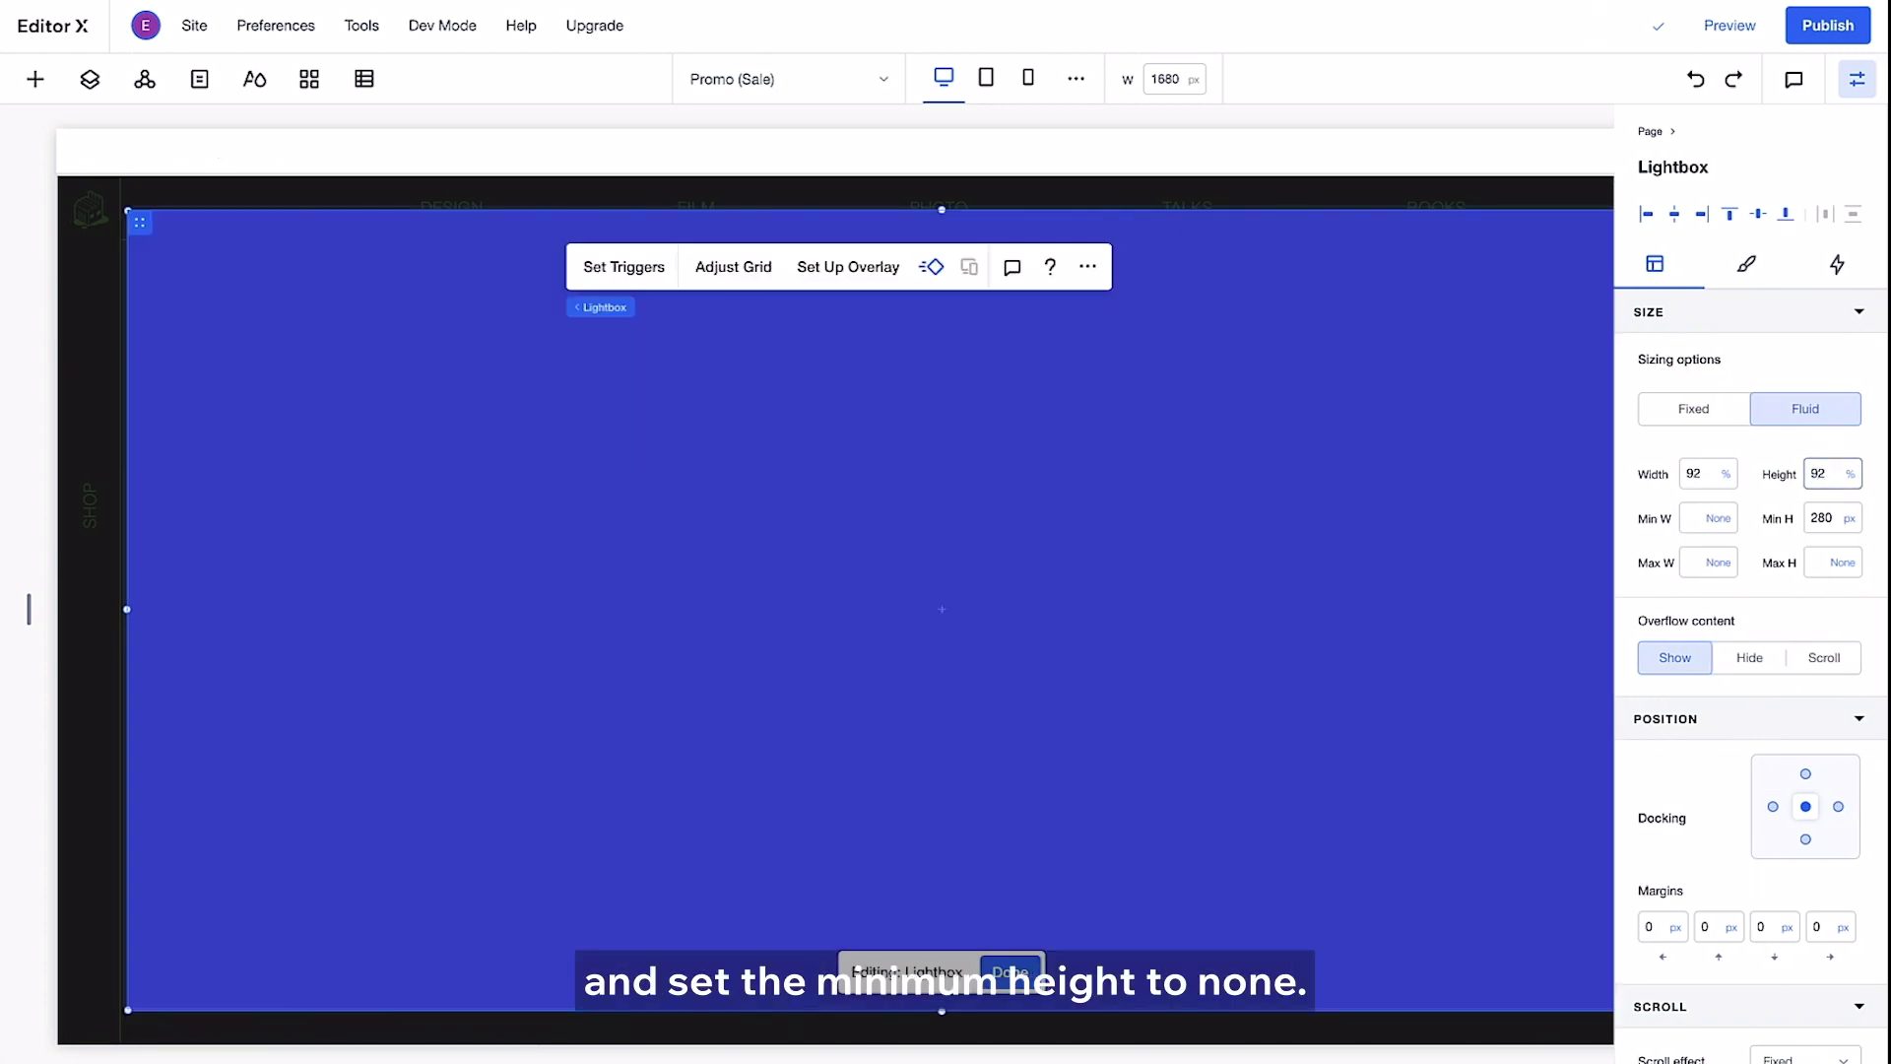
pyautogui.click(1849, 521)
pyautogui.click(1733, 443)
# Rename the lightbox to 'Reel Love' and set Automatically display to No.
pyautogui.click(1862, 94)
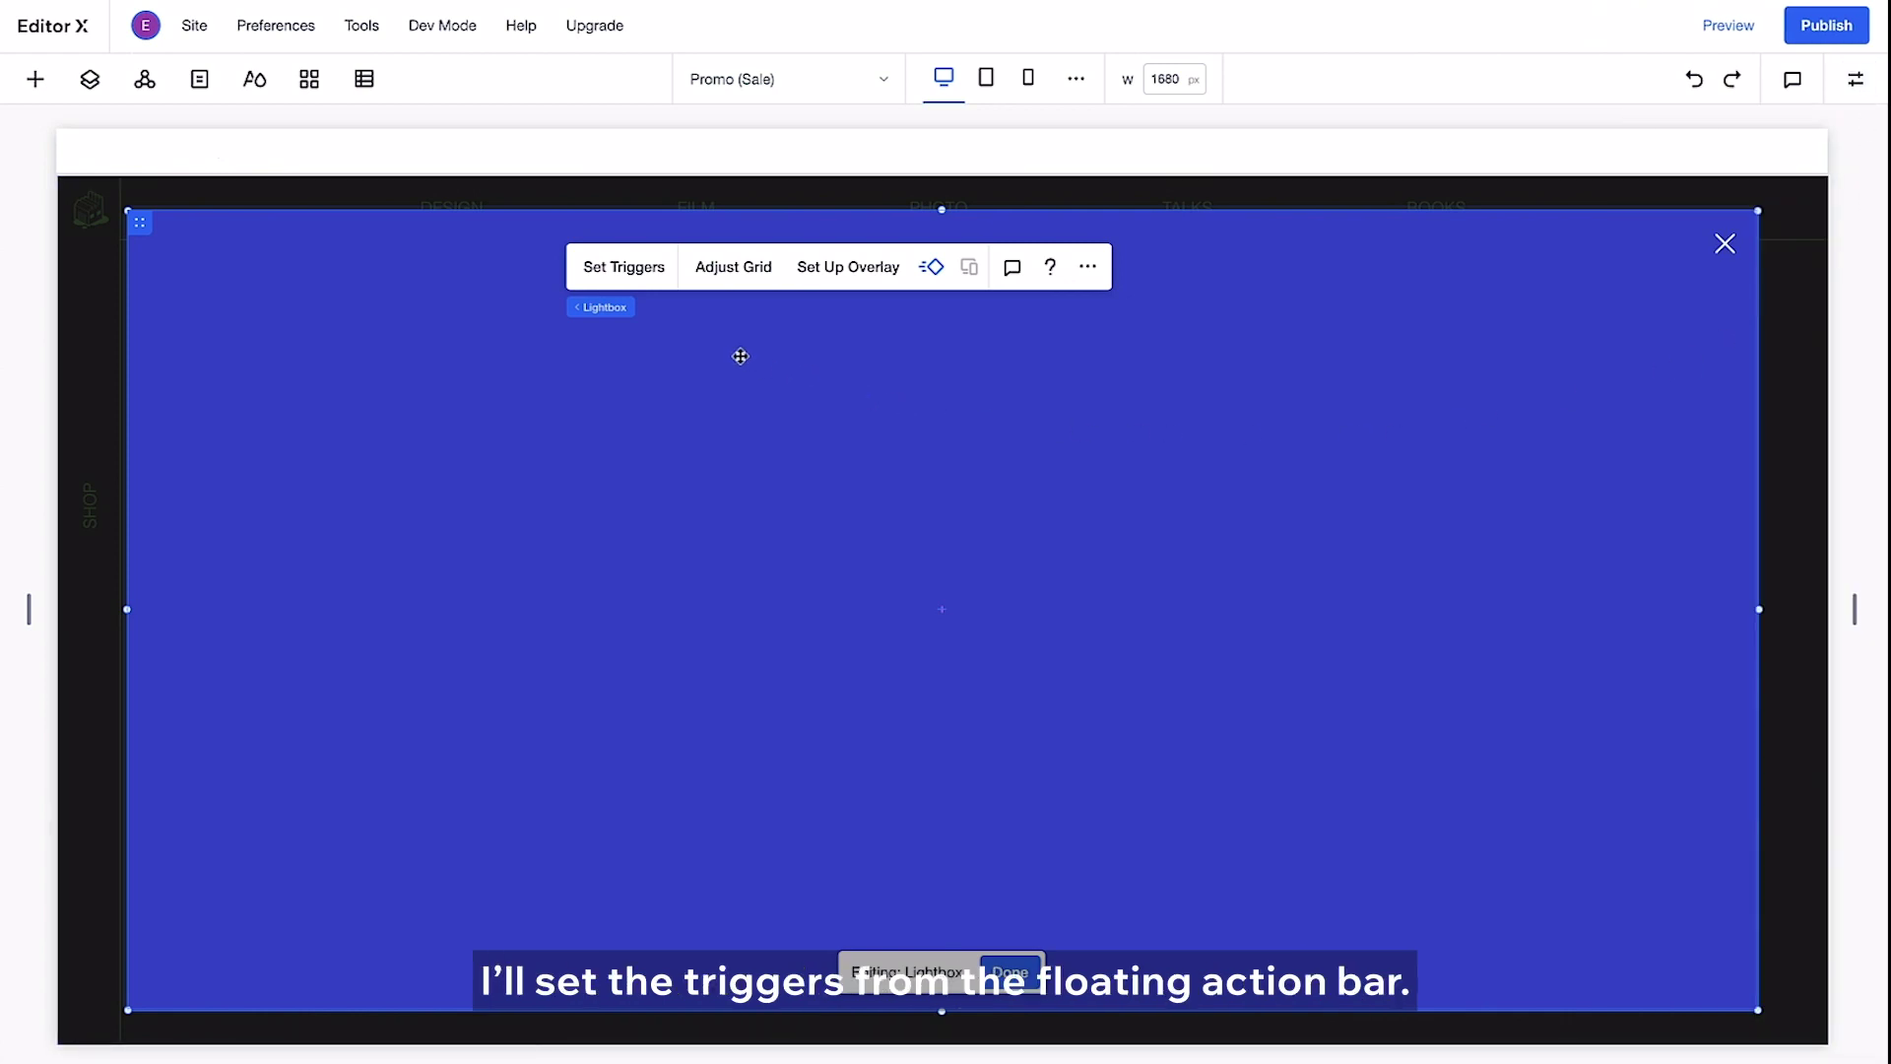
pyautogui.click(624, 267)
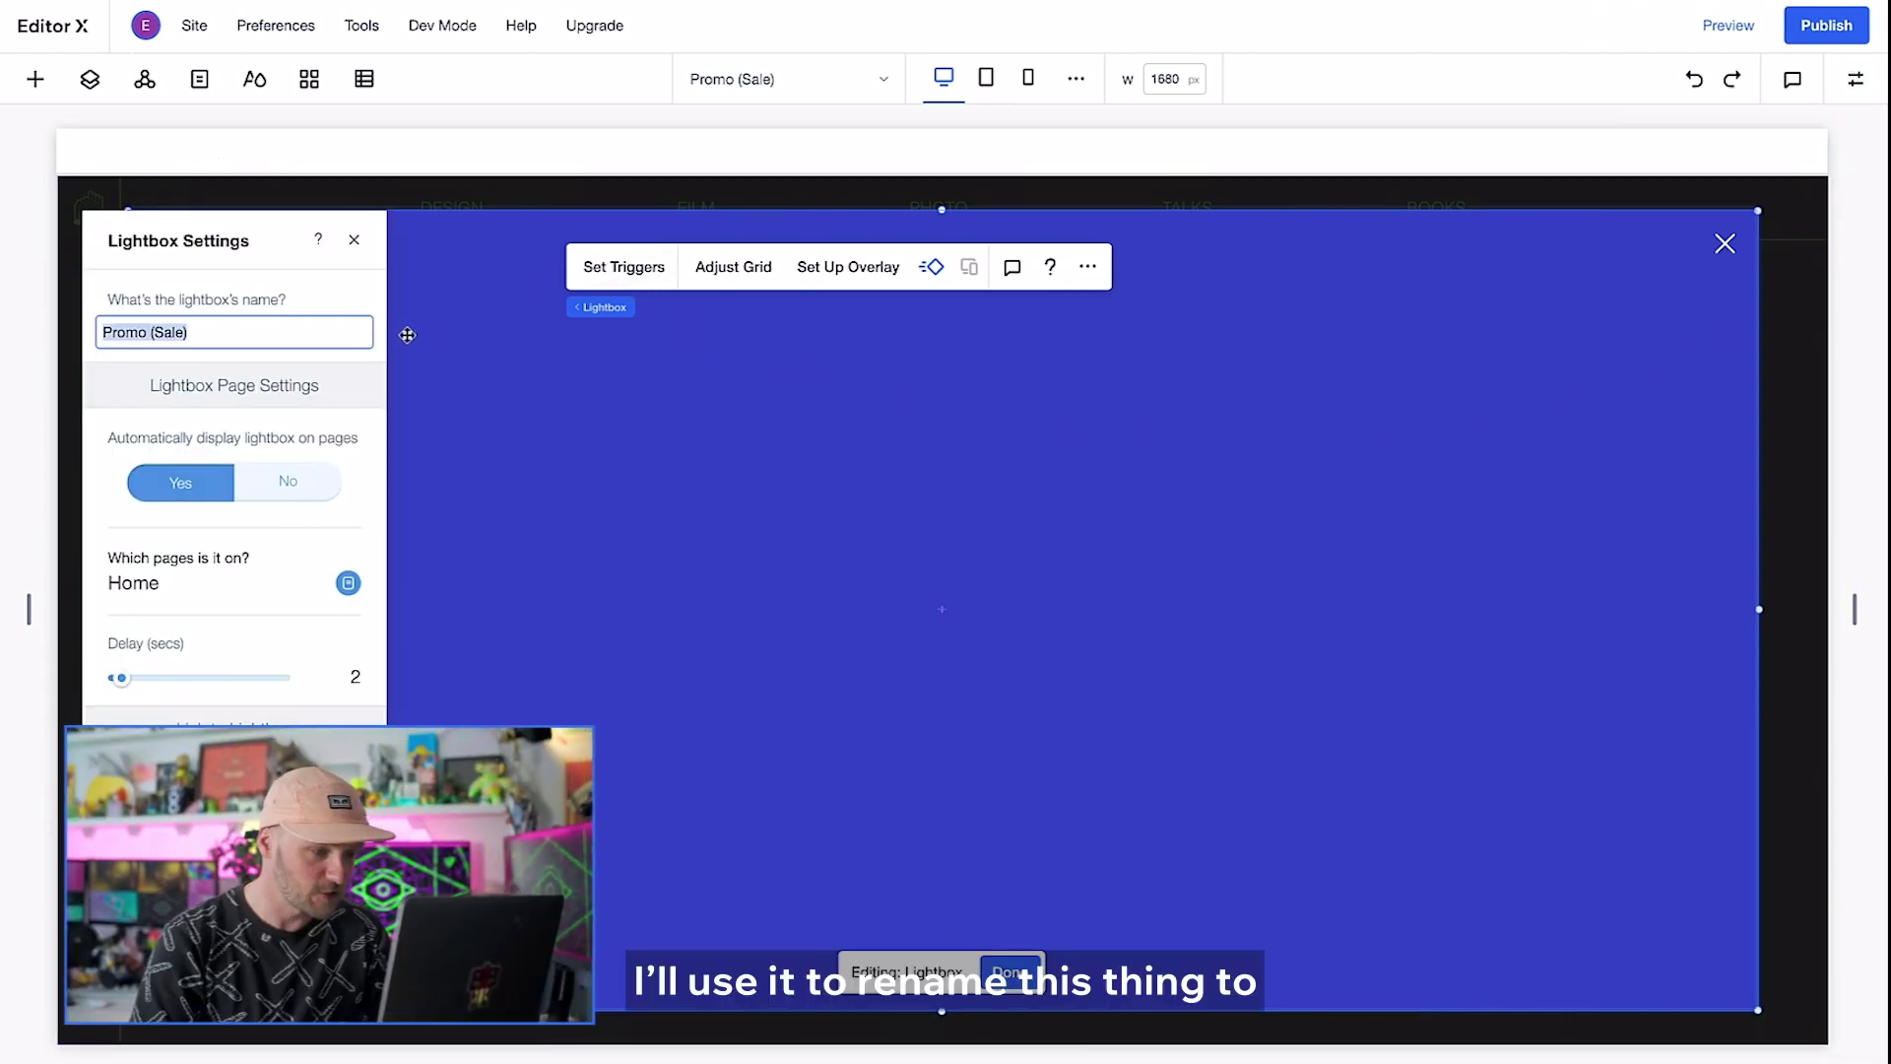
pyautogui.write('Ree')
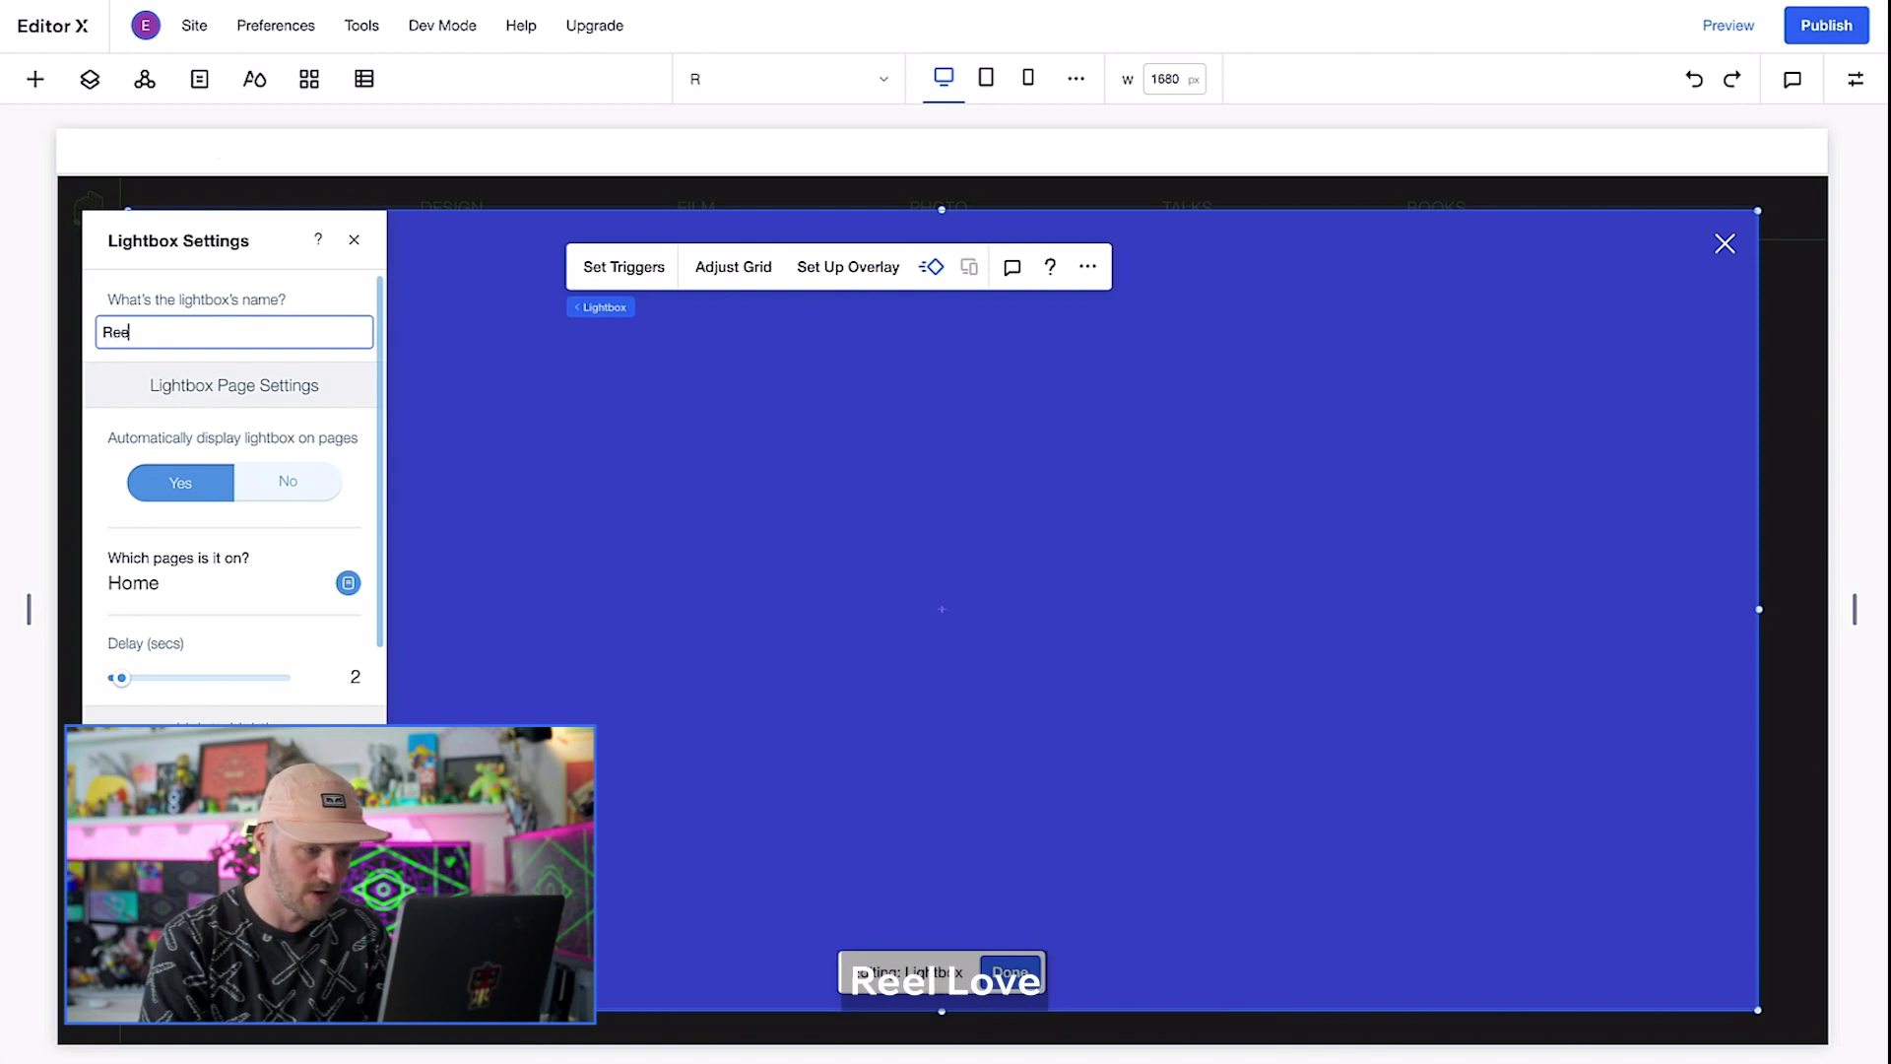
pyautogui.write('l Love')
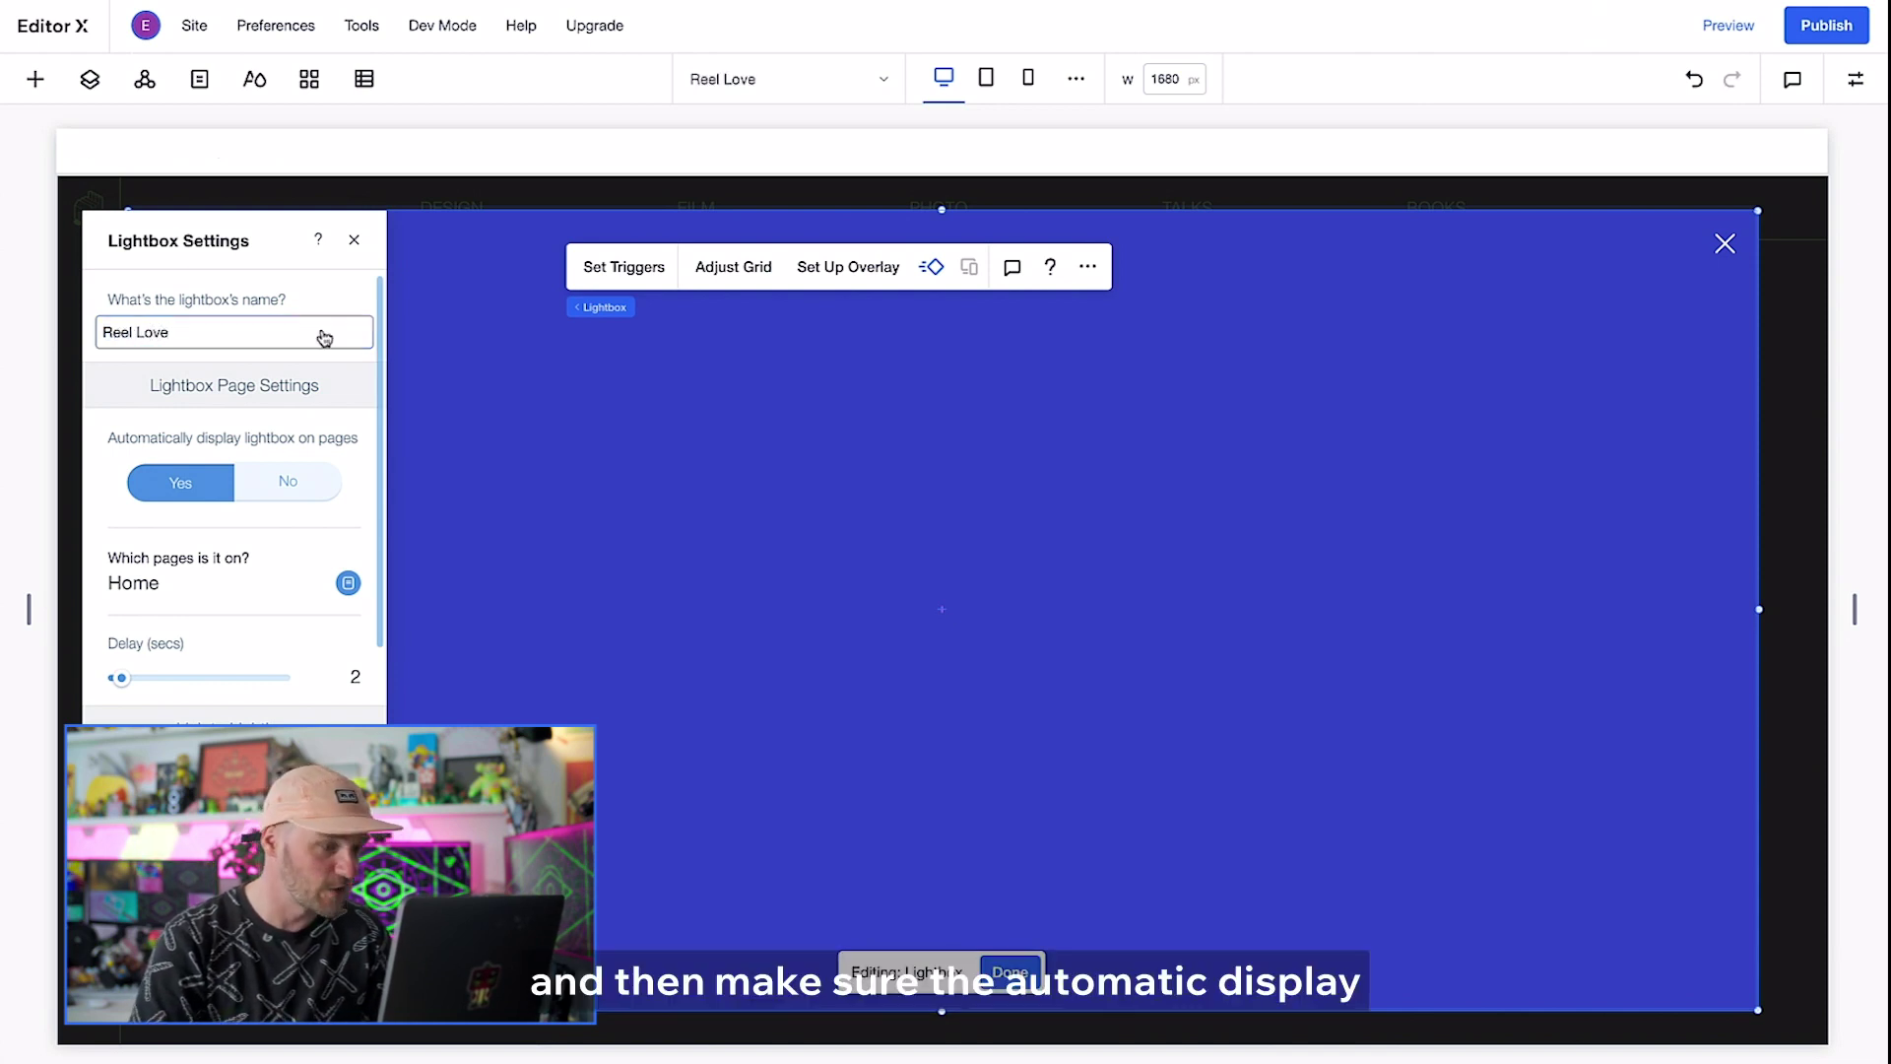
pyautogui.click(328, 391)
pyautogui.click(275, 486)
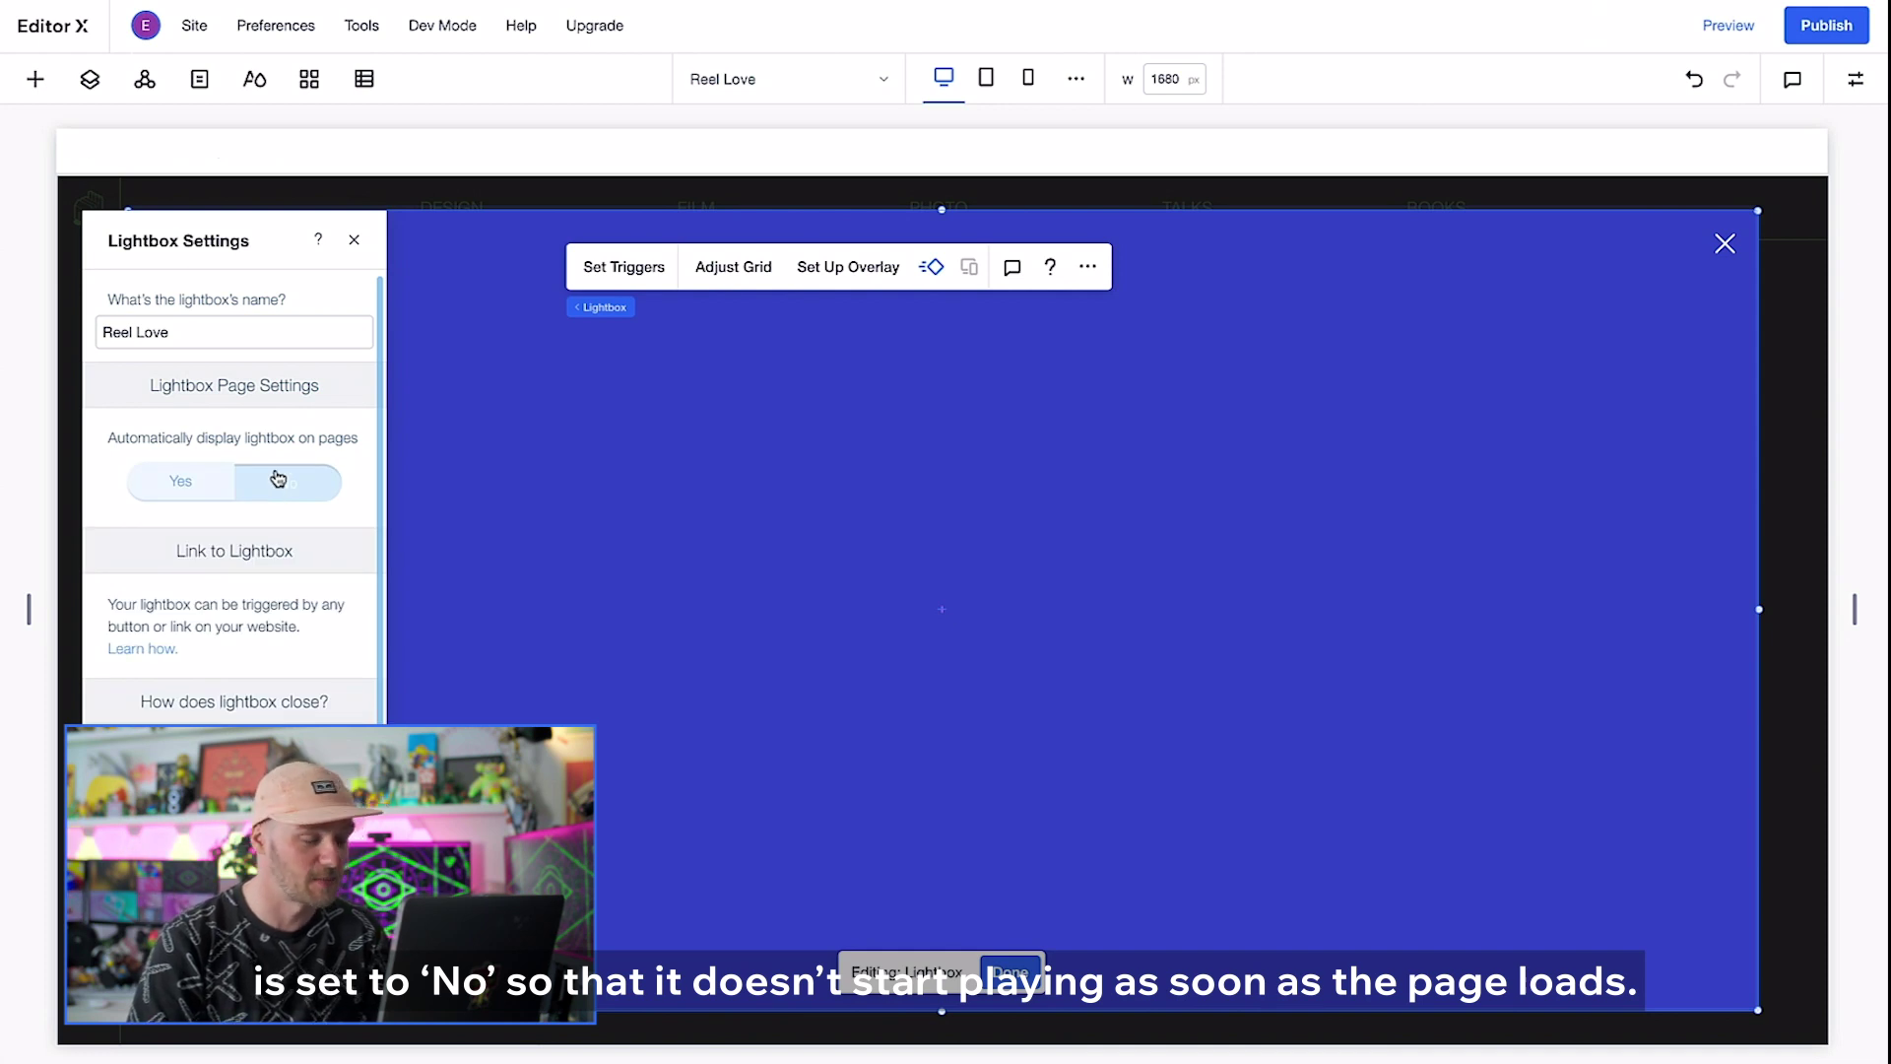
# Delete the lightbox's grid from the Adjust Grid options.
pyautogui.click(354, 239)
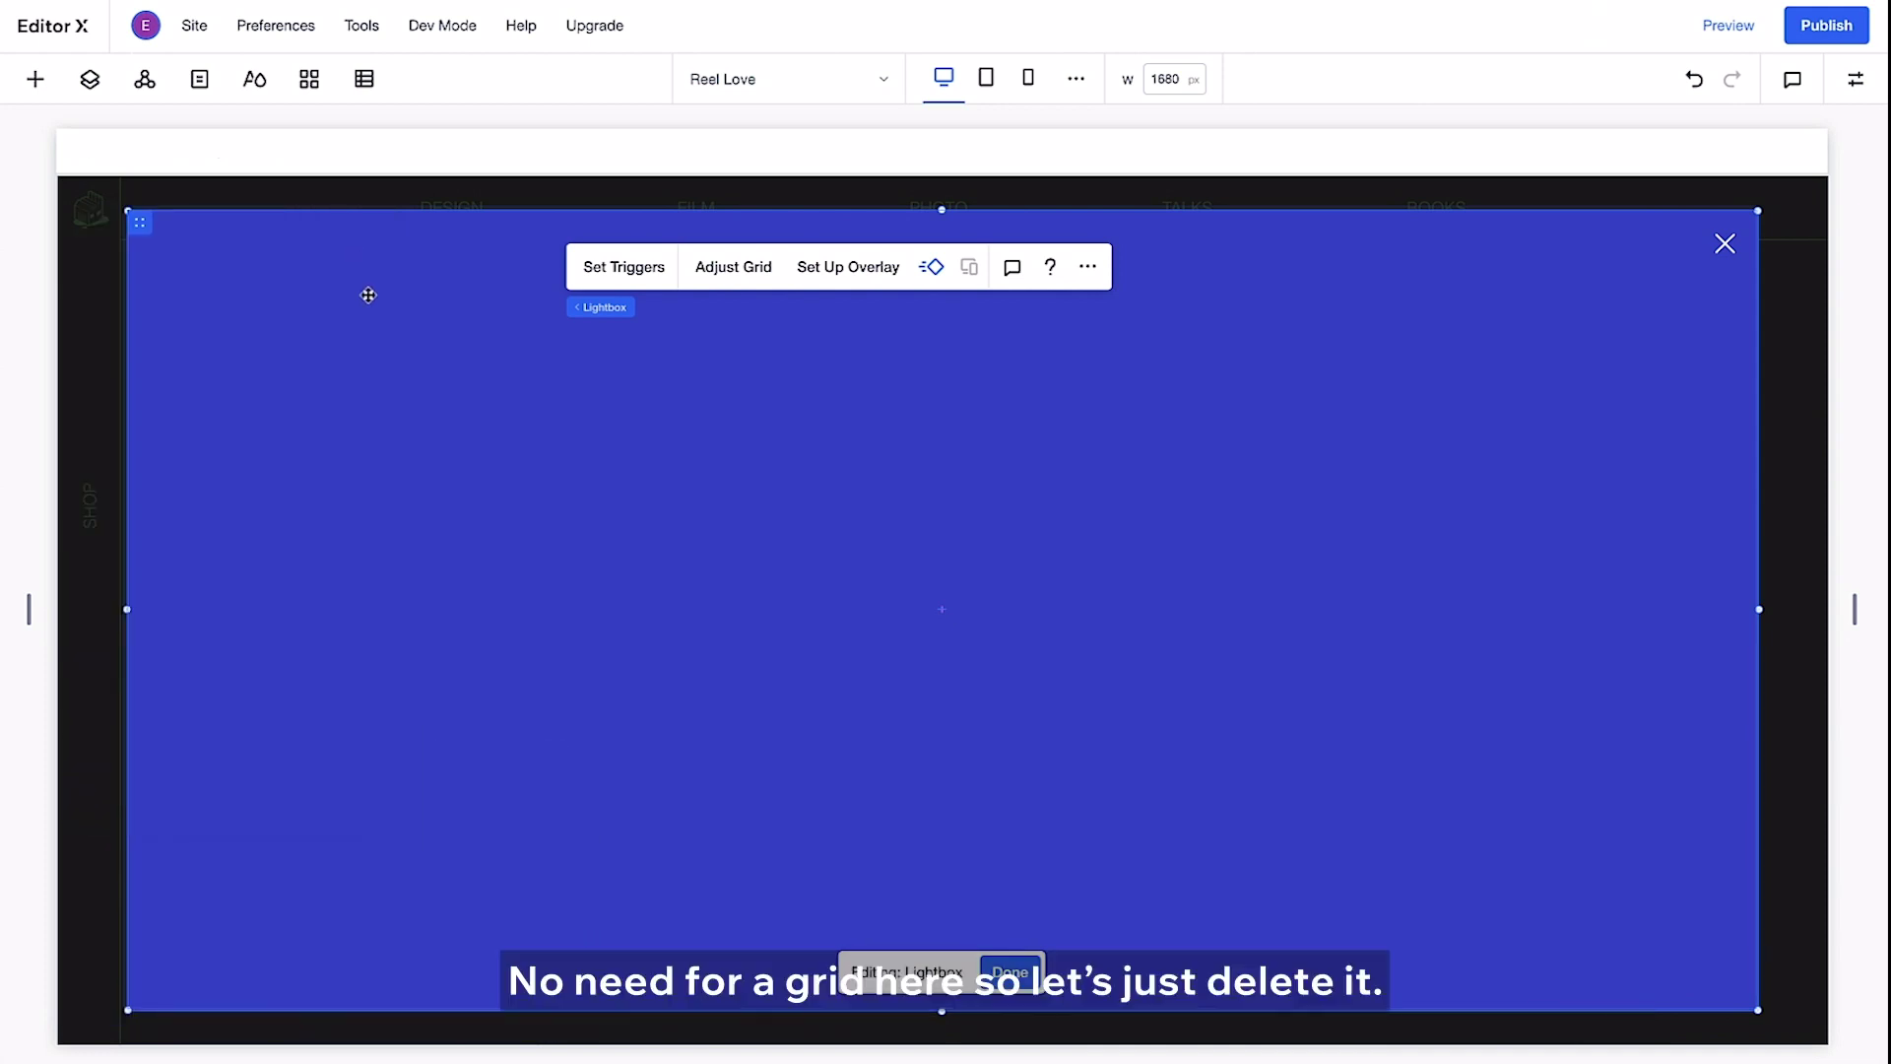
pyautogui.click(735, 270)
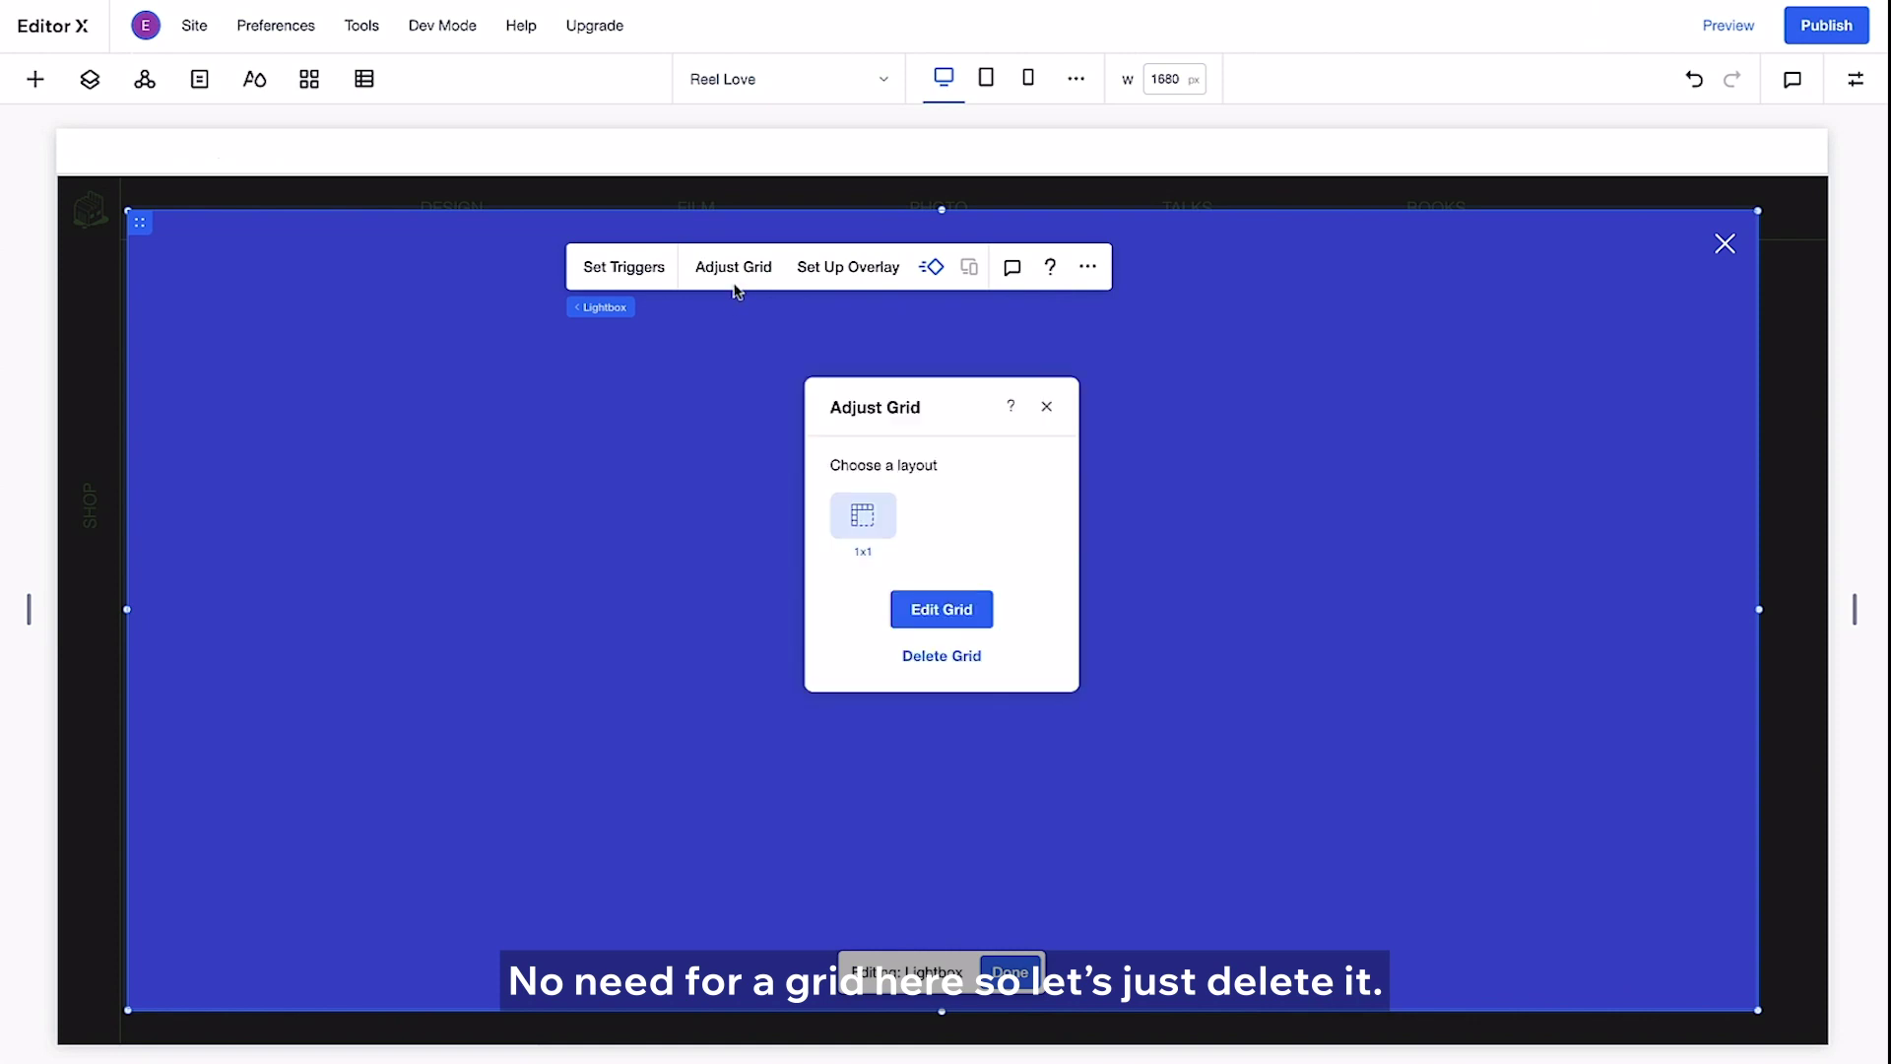
pyautogui.click(941, 657)
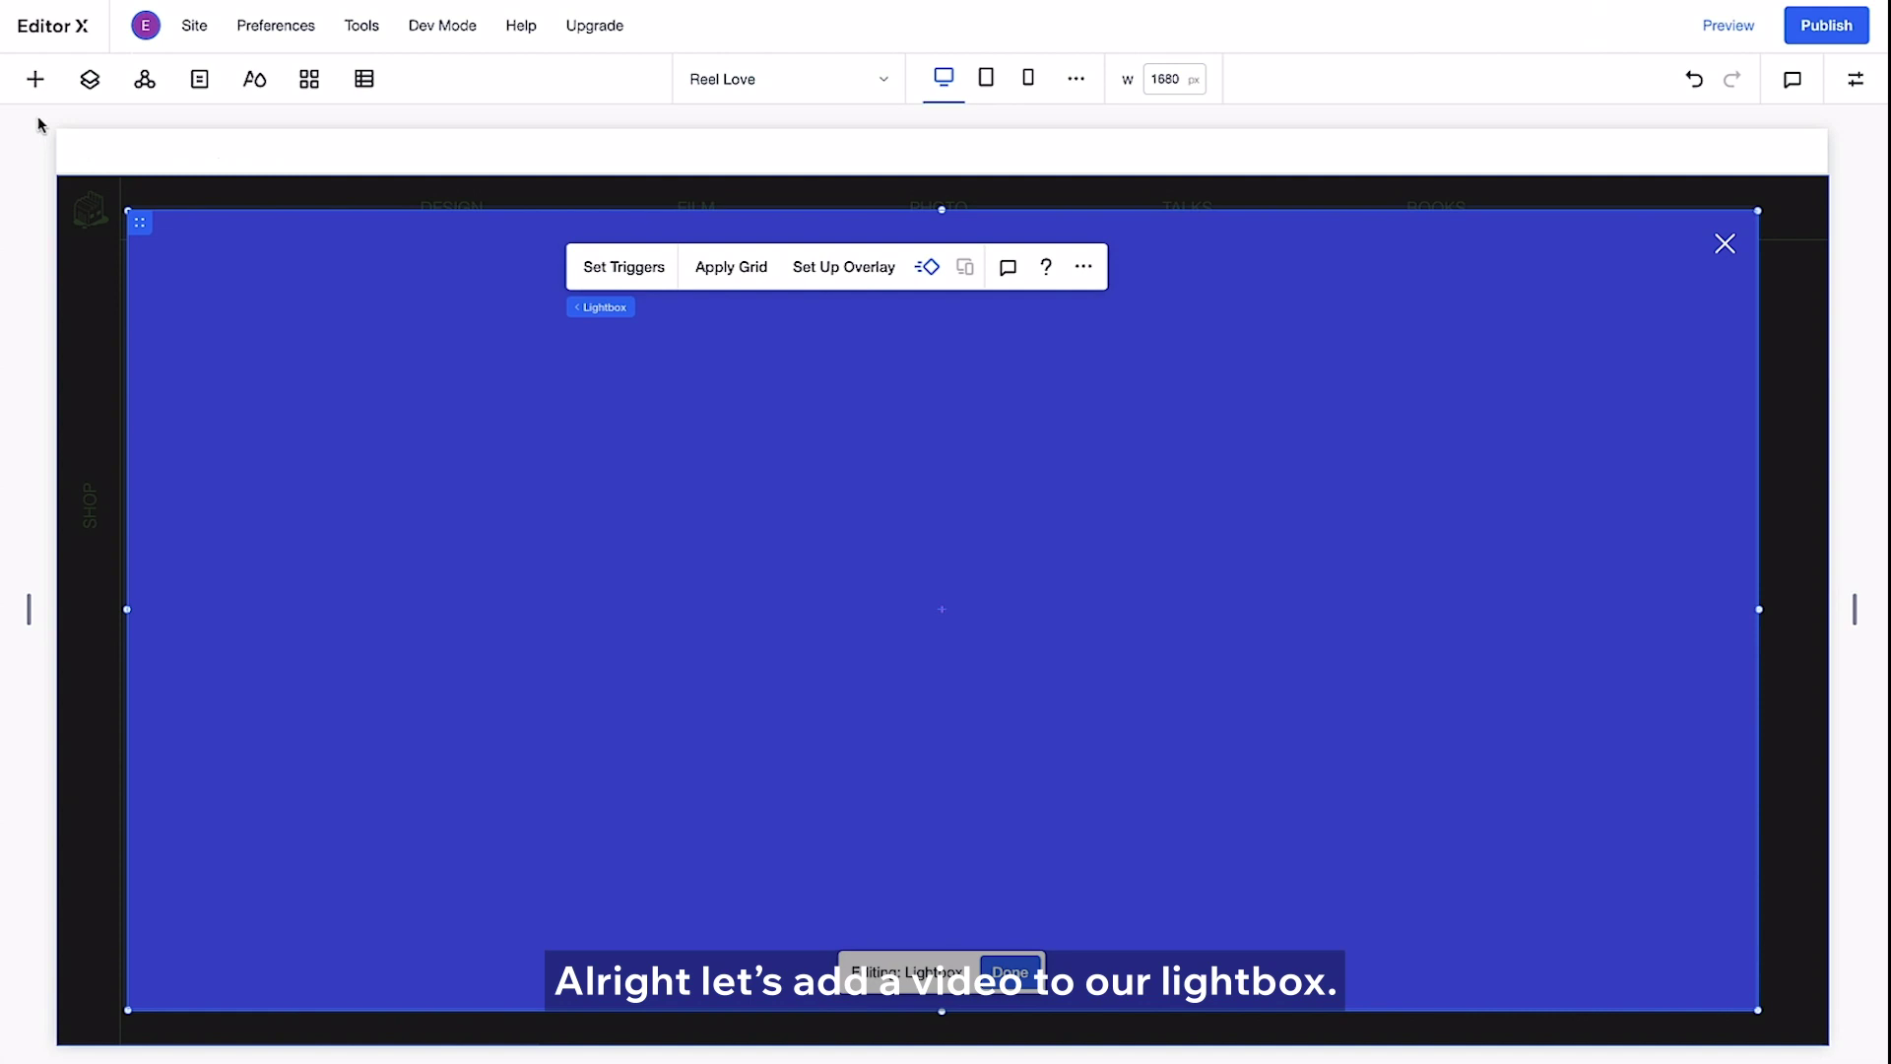
# Add the intro video from the site's media files and stretch it to fill the lightbox.
pyautogui.click(36, 86)
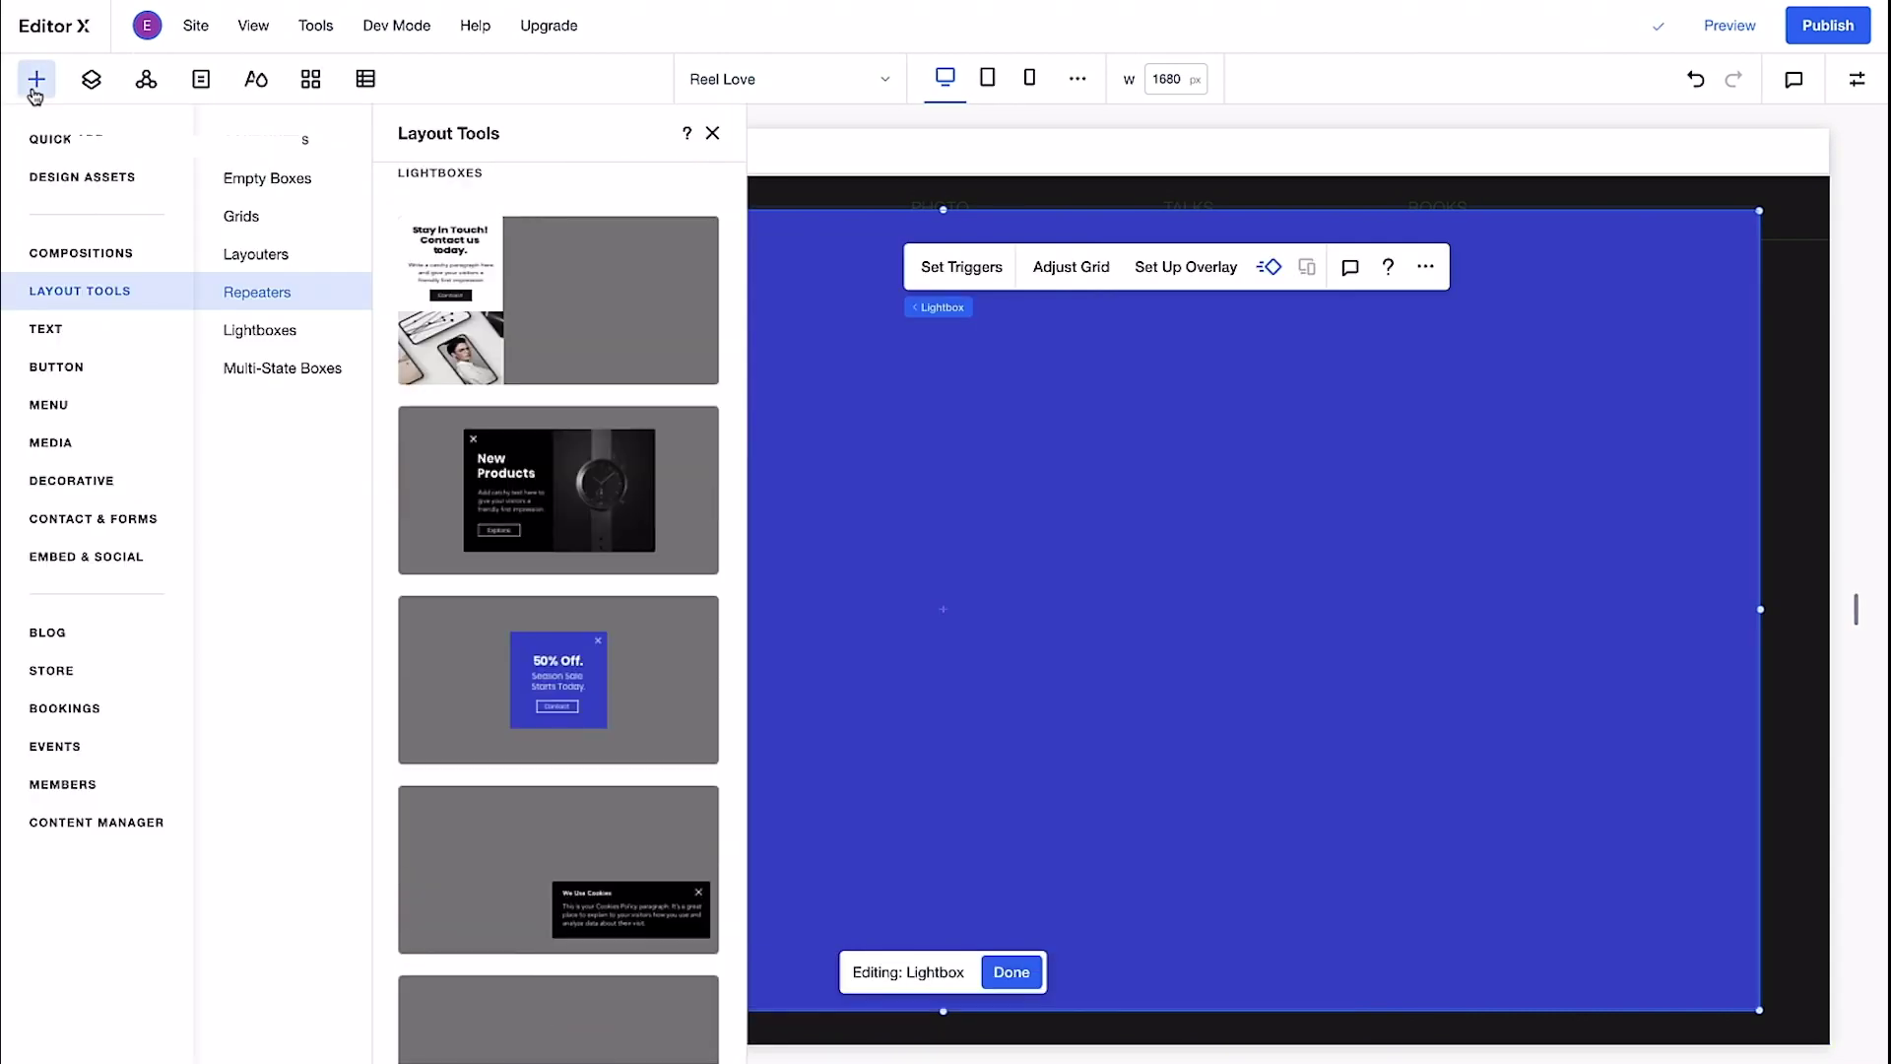
pyautogui.click(20, 448)
pyautogui.click(575, 638)
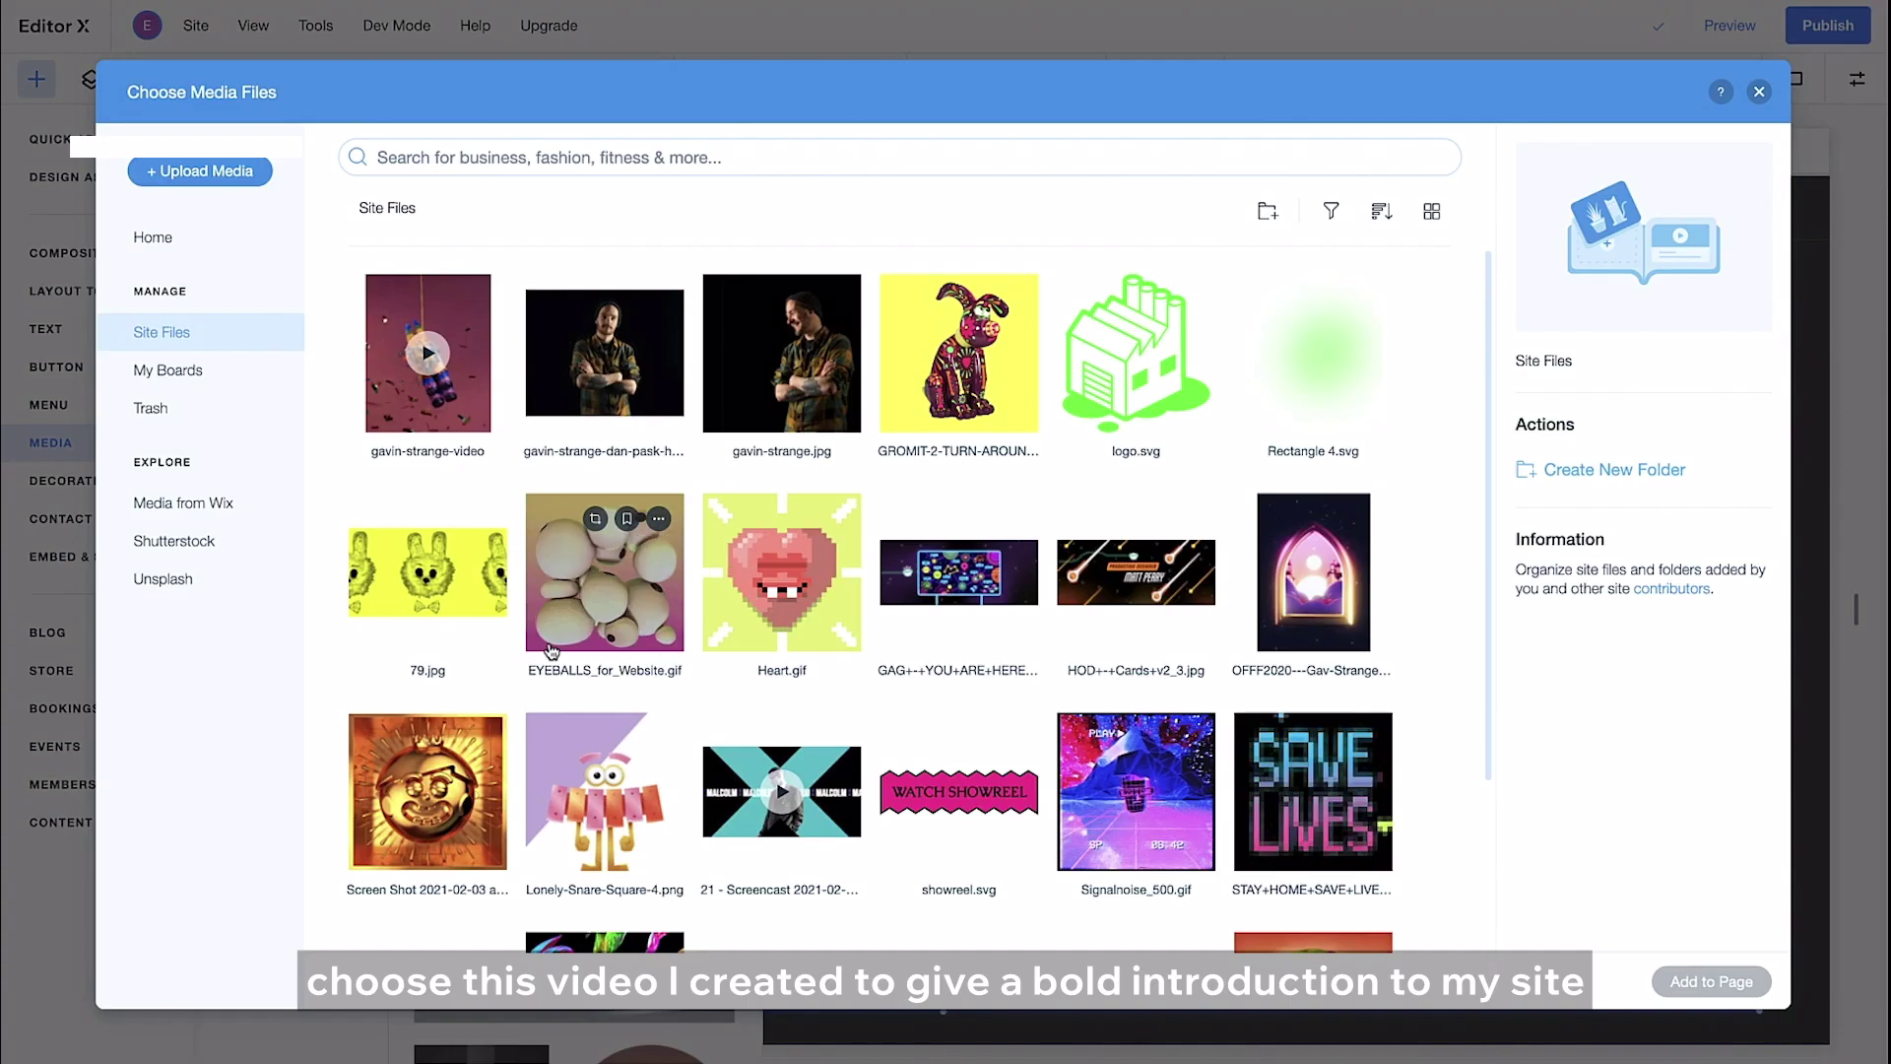
pyautogui.click(1689, 982)
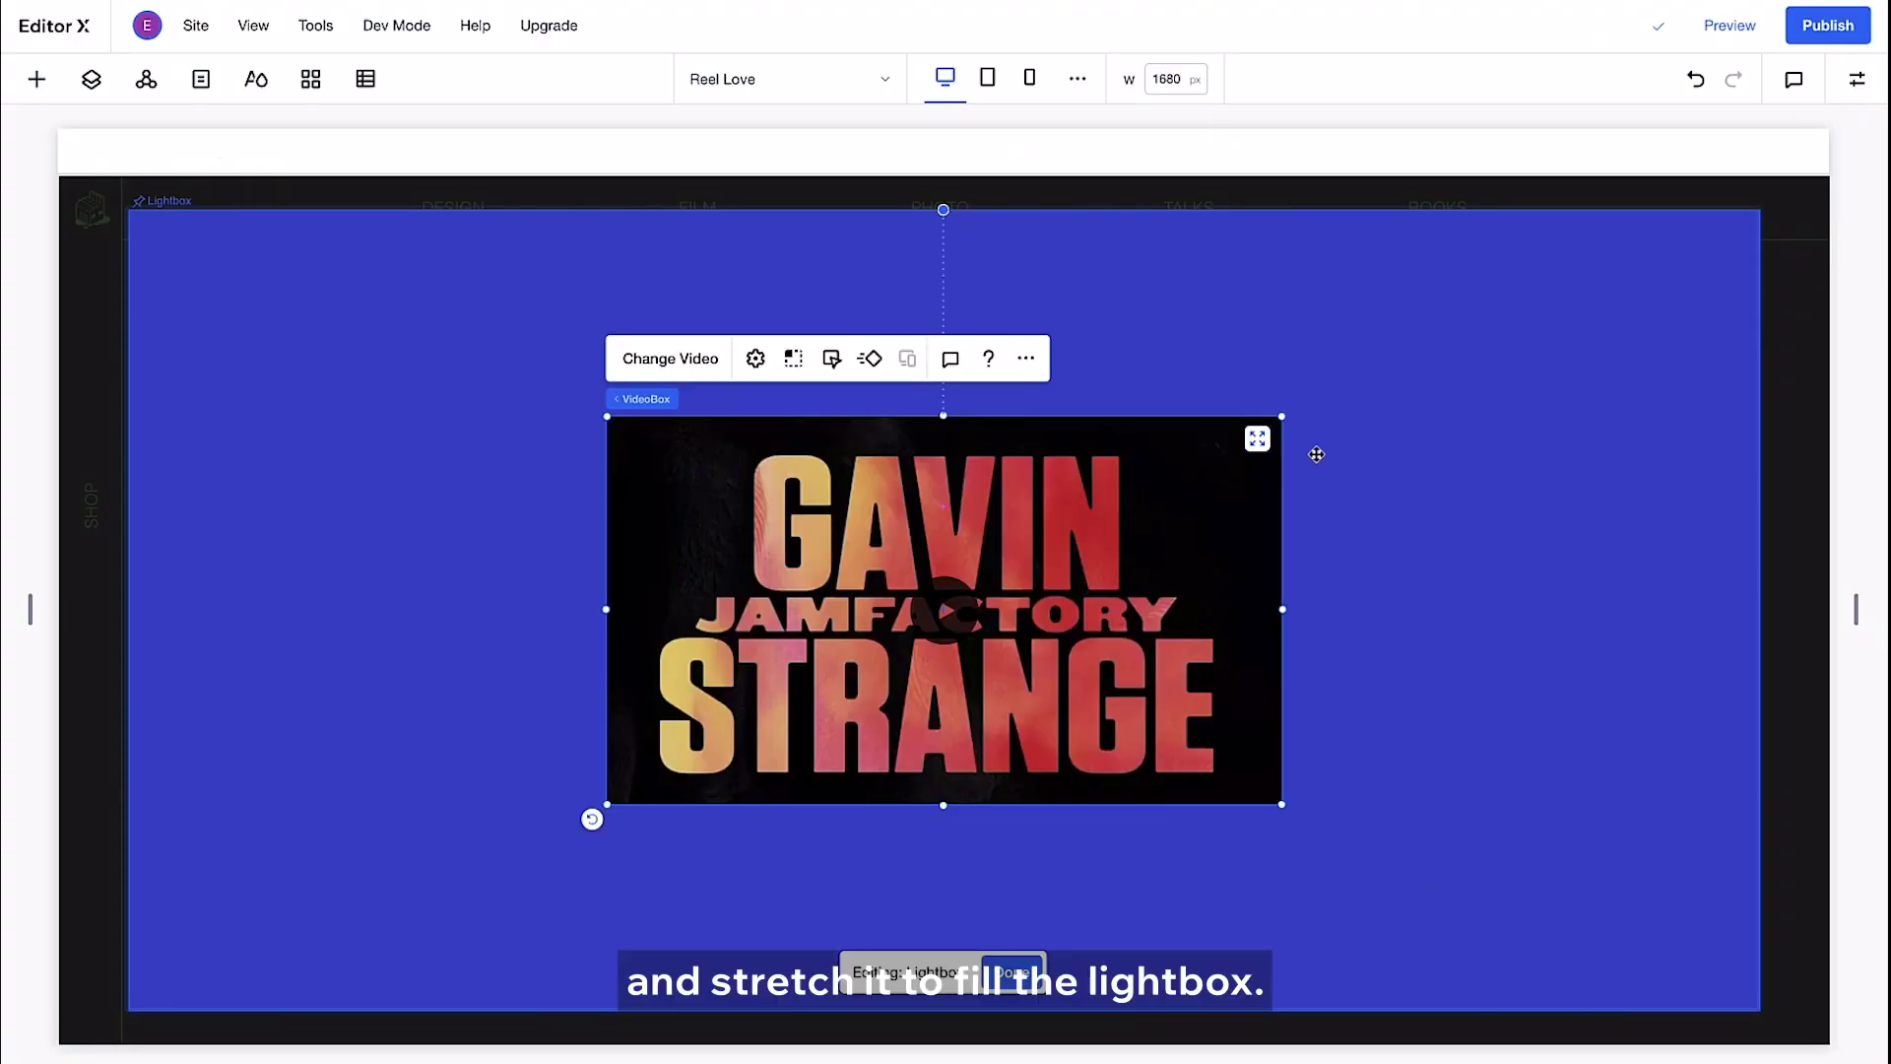
pyautogui.click(1258, 439)
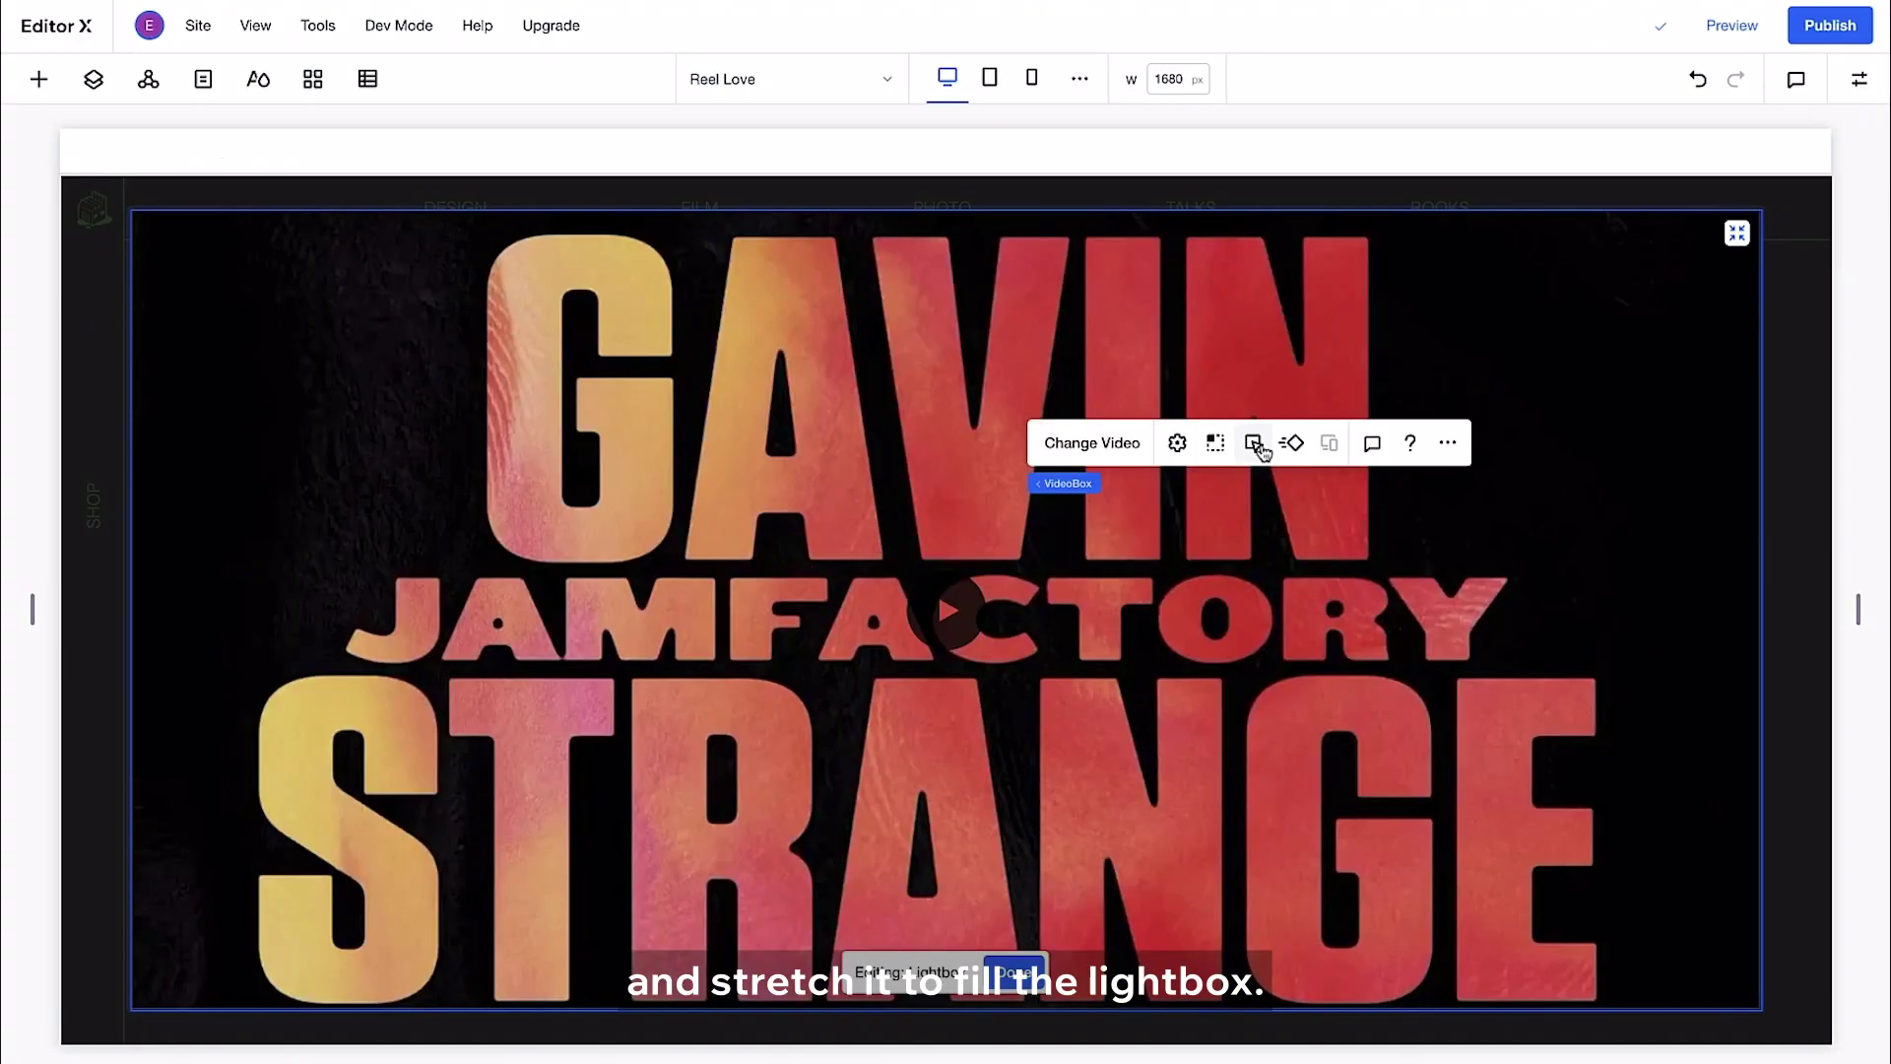
# Select the lightbox and begin adding a custom HEX colour for its background.
pyautogui.click(1785, 304)
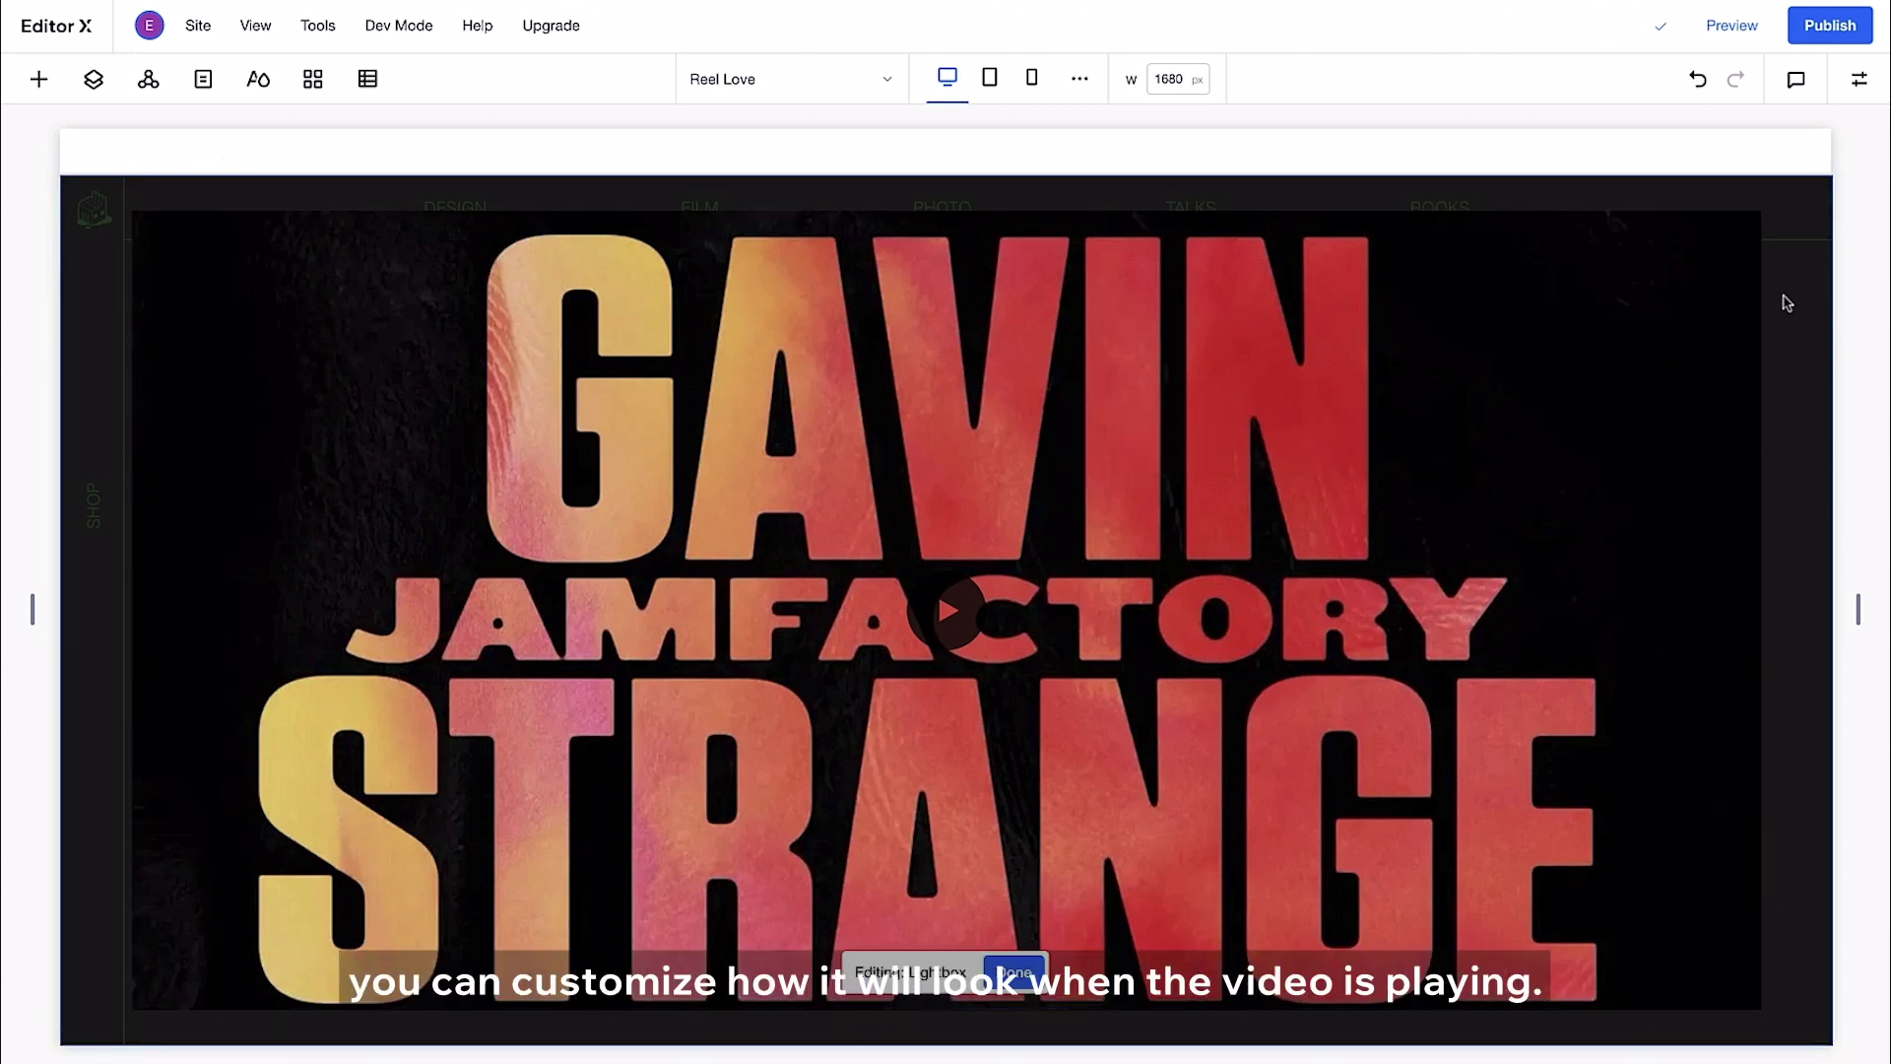
pyautogui.click(1851, 84)
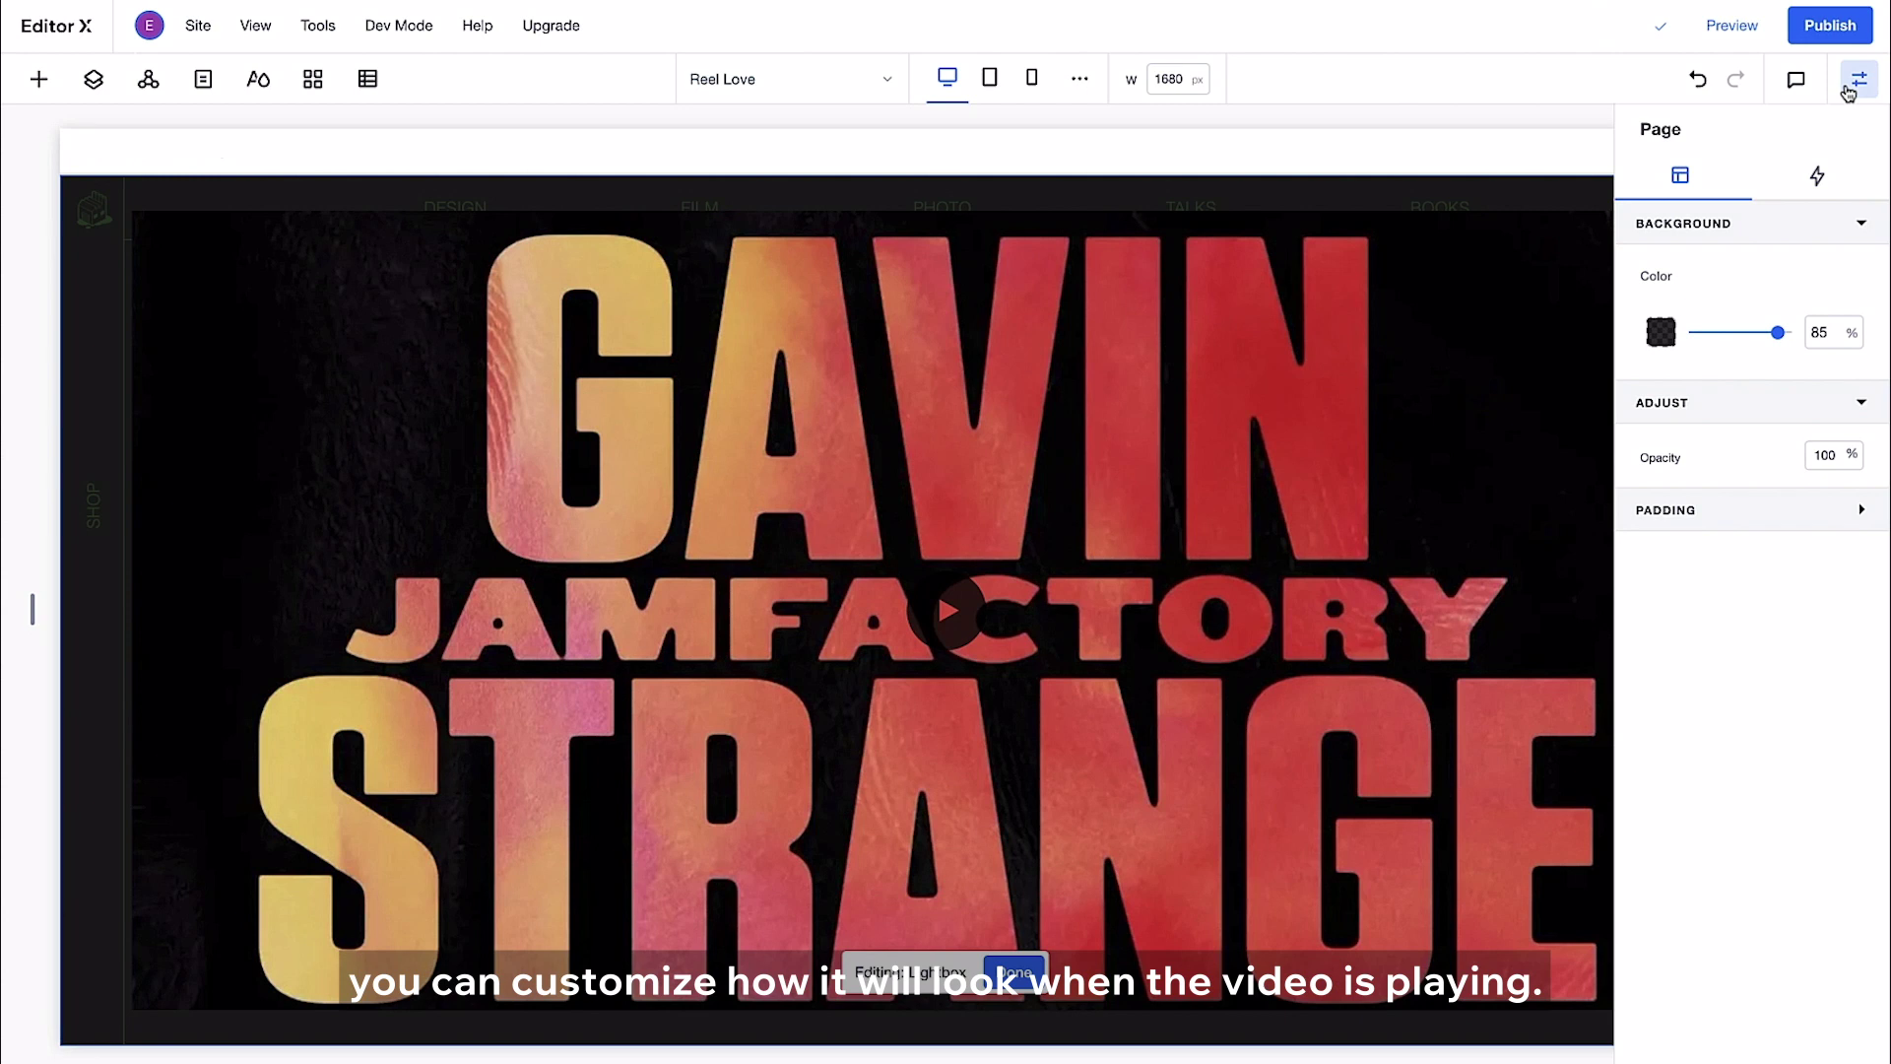
pyautogui.click(1657, 333)
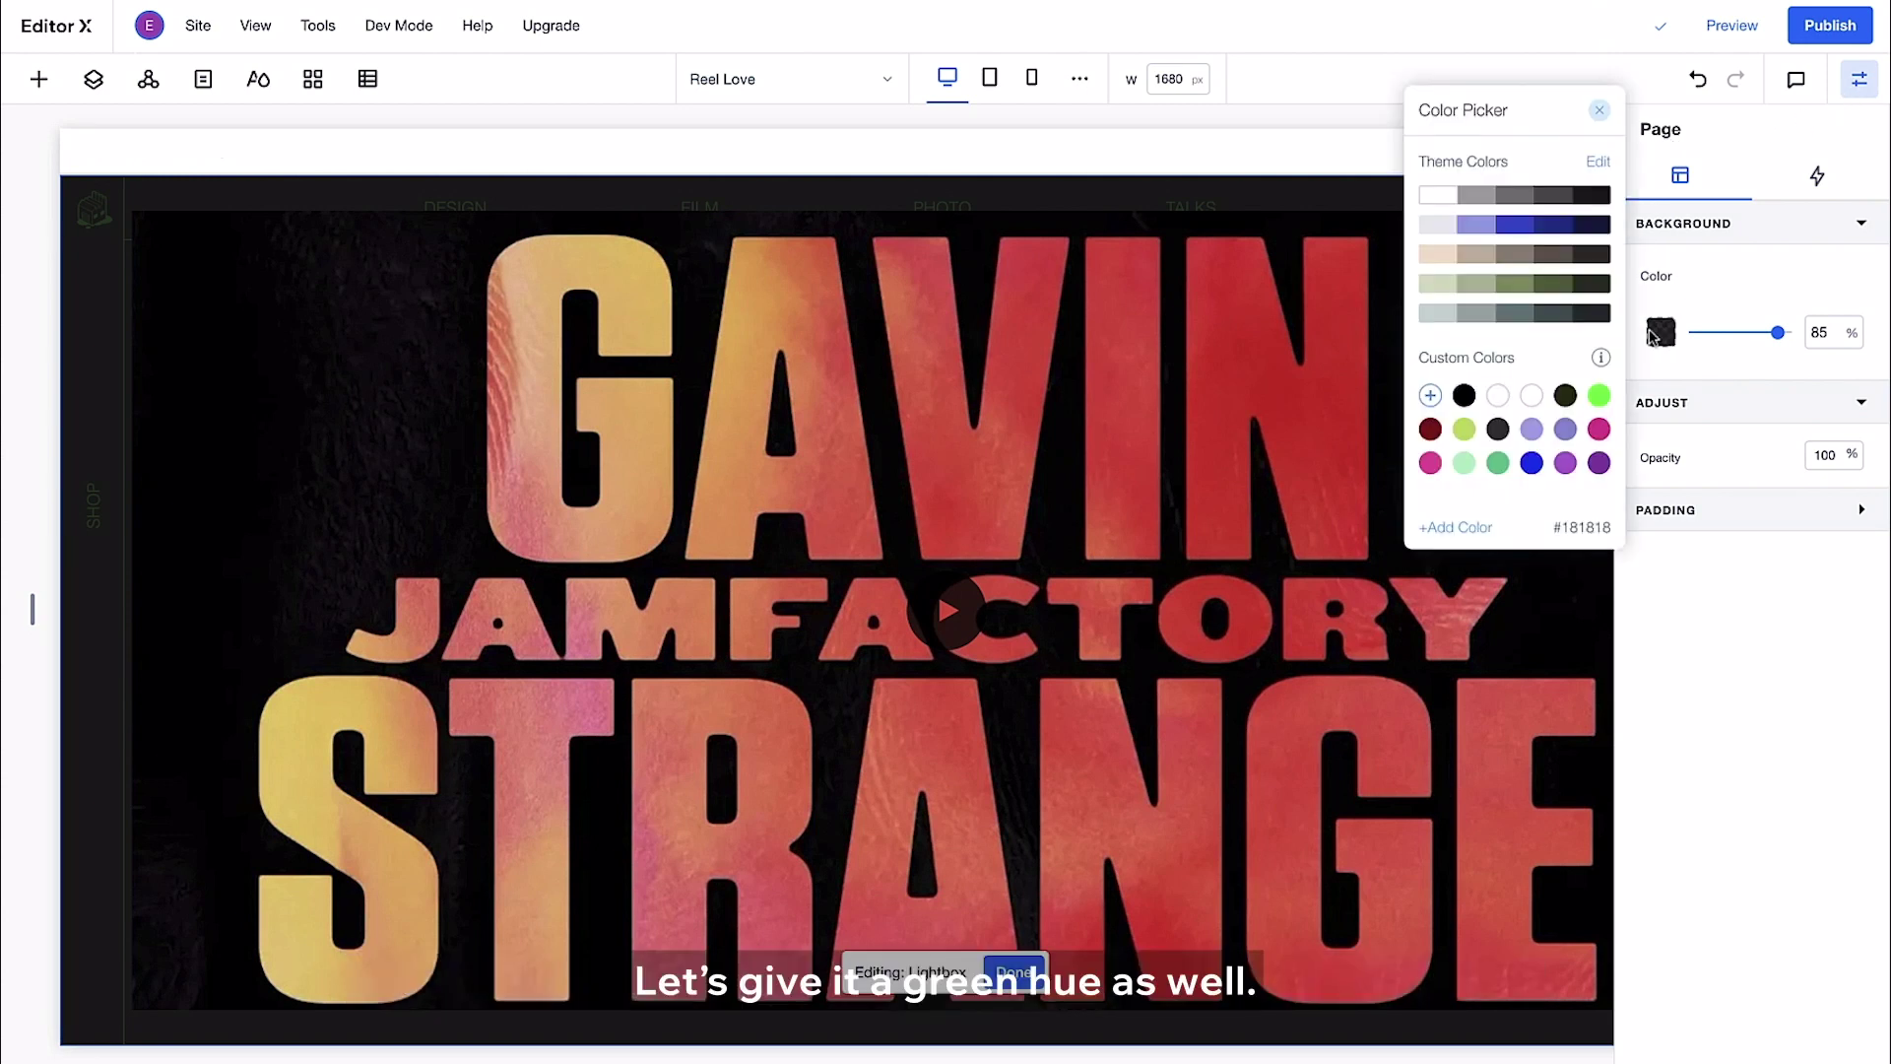
pyautogui.click(1462, 528)
pyautogui.doubleClick(1539, 469)
# Apply the custom dark green #1C260E as the lightbox background colour.
pyautogui.write('1')
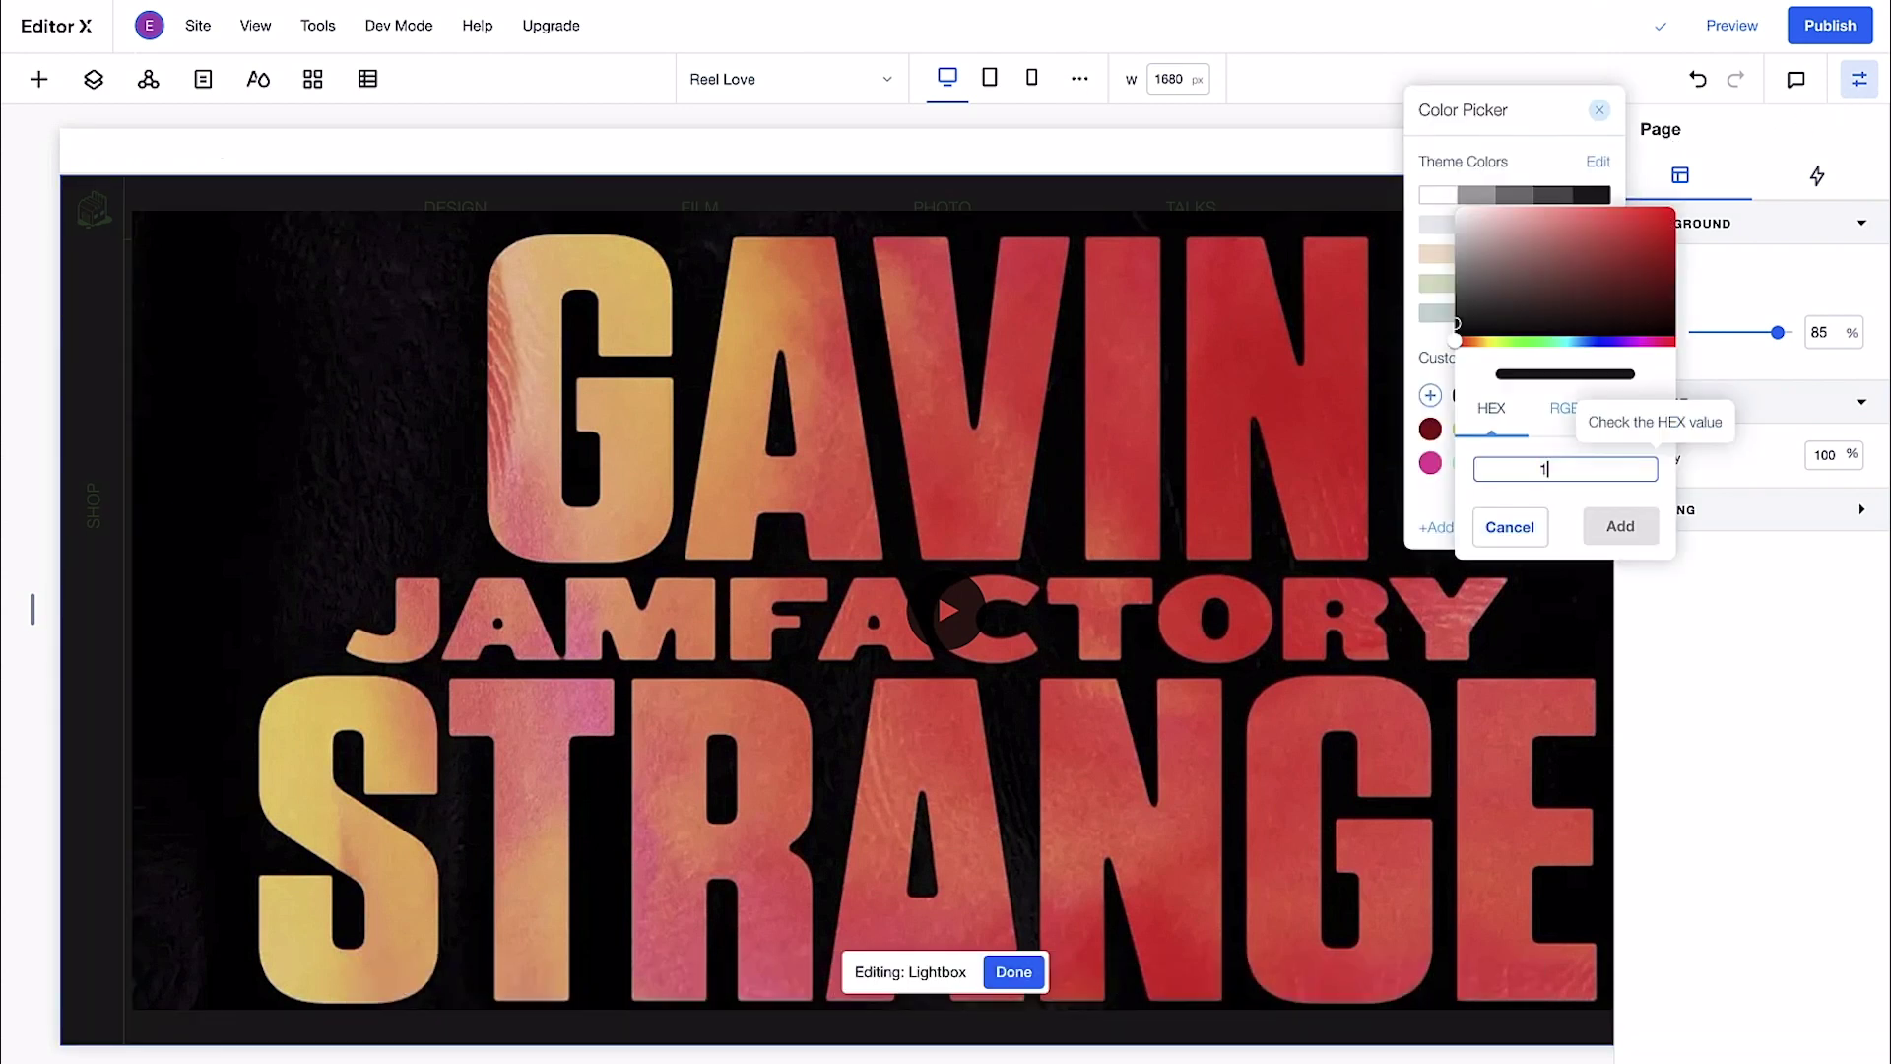
pyautogui.write('C260E')
pyautogui.click(1620, 526)
pyautogui.click(1600, 111)
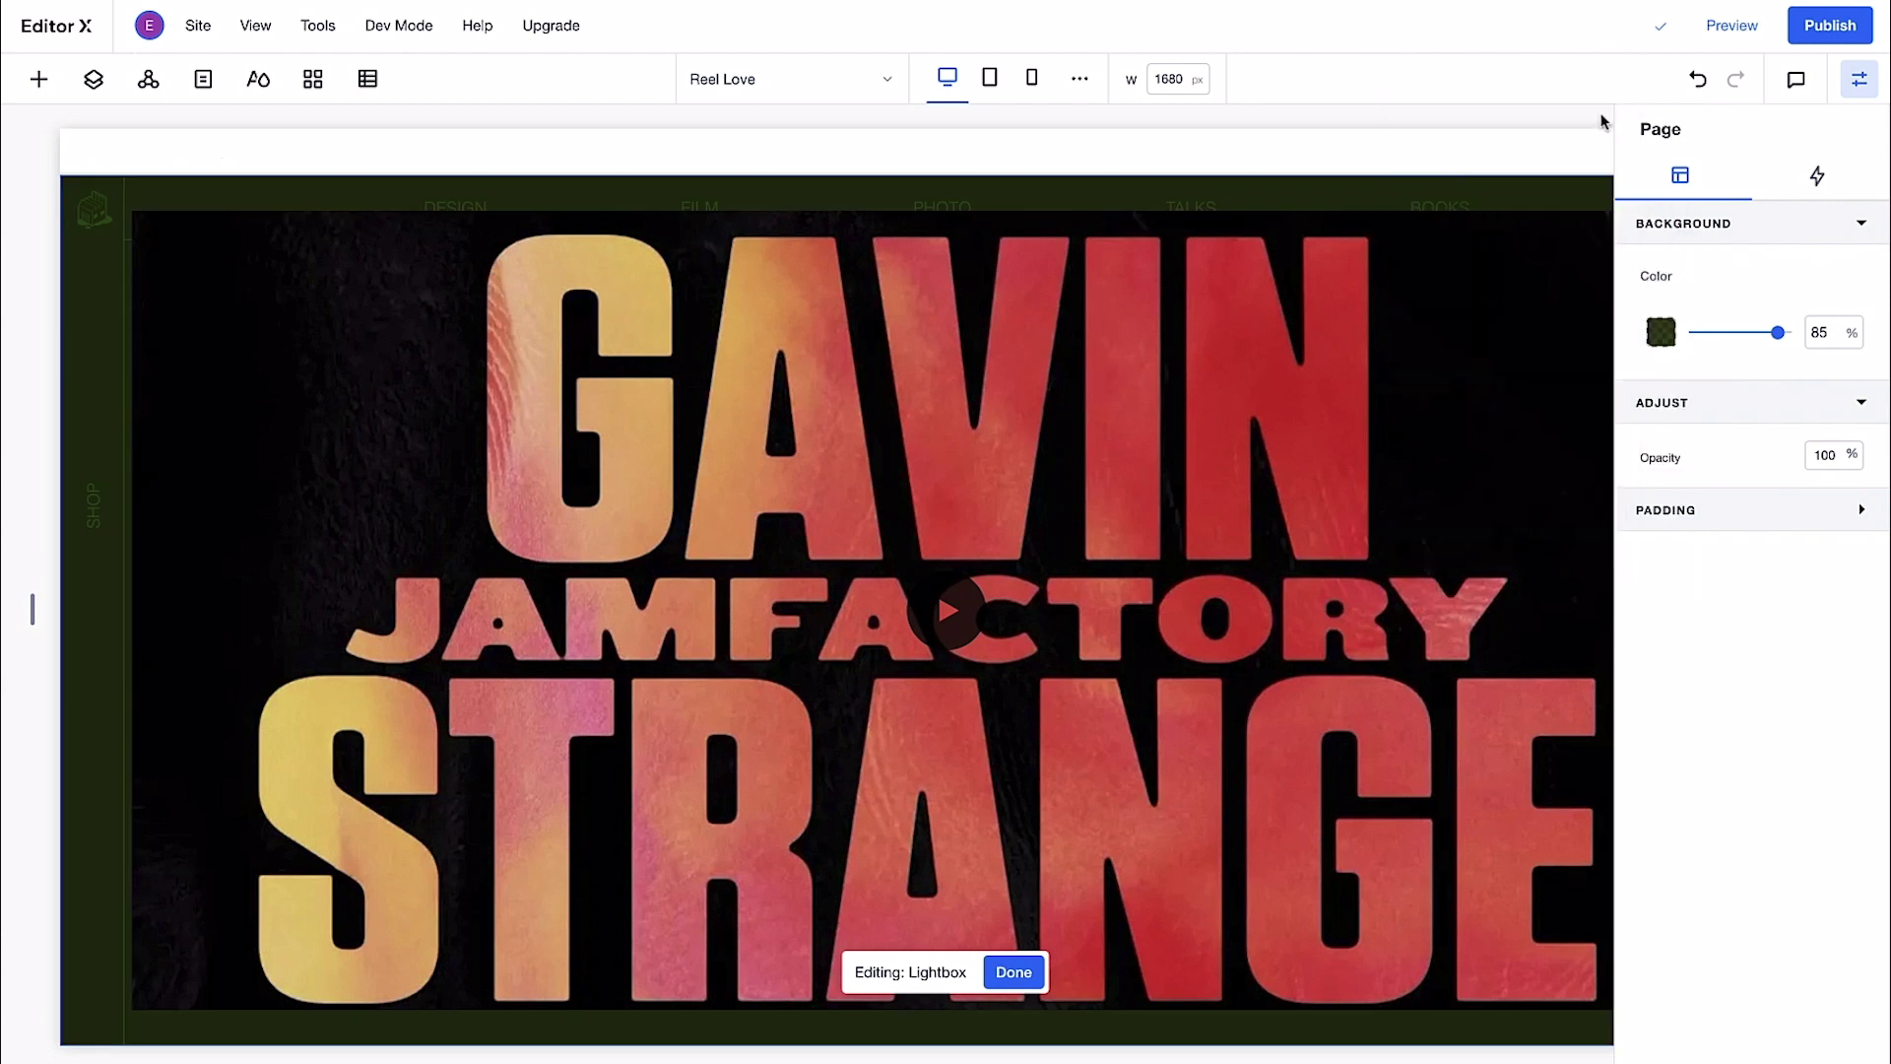
# Back on Home, link the hero's green play button to the Reel Love lightbox.
pyautogui.click(1852, 95)
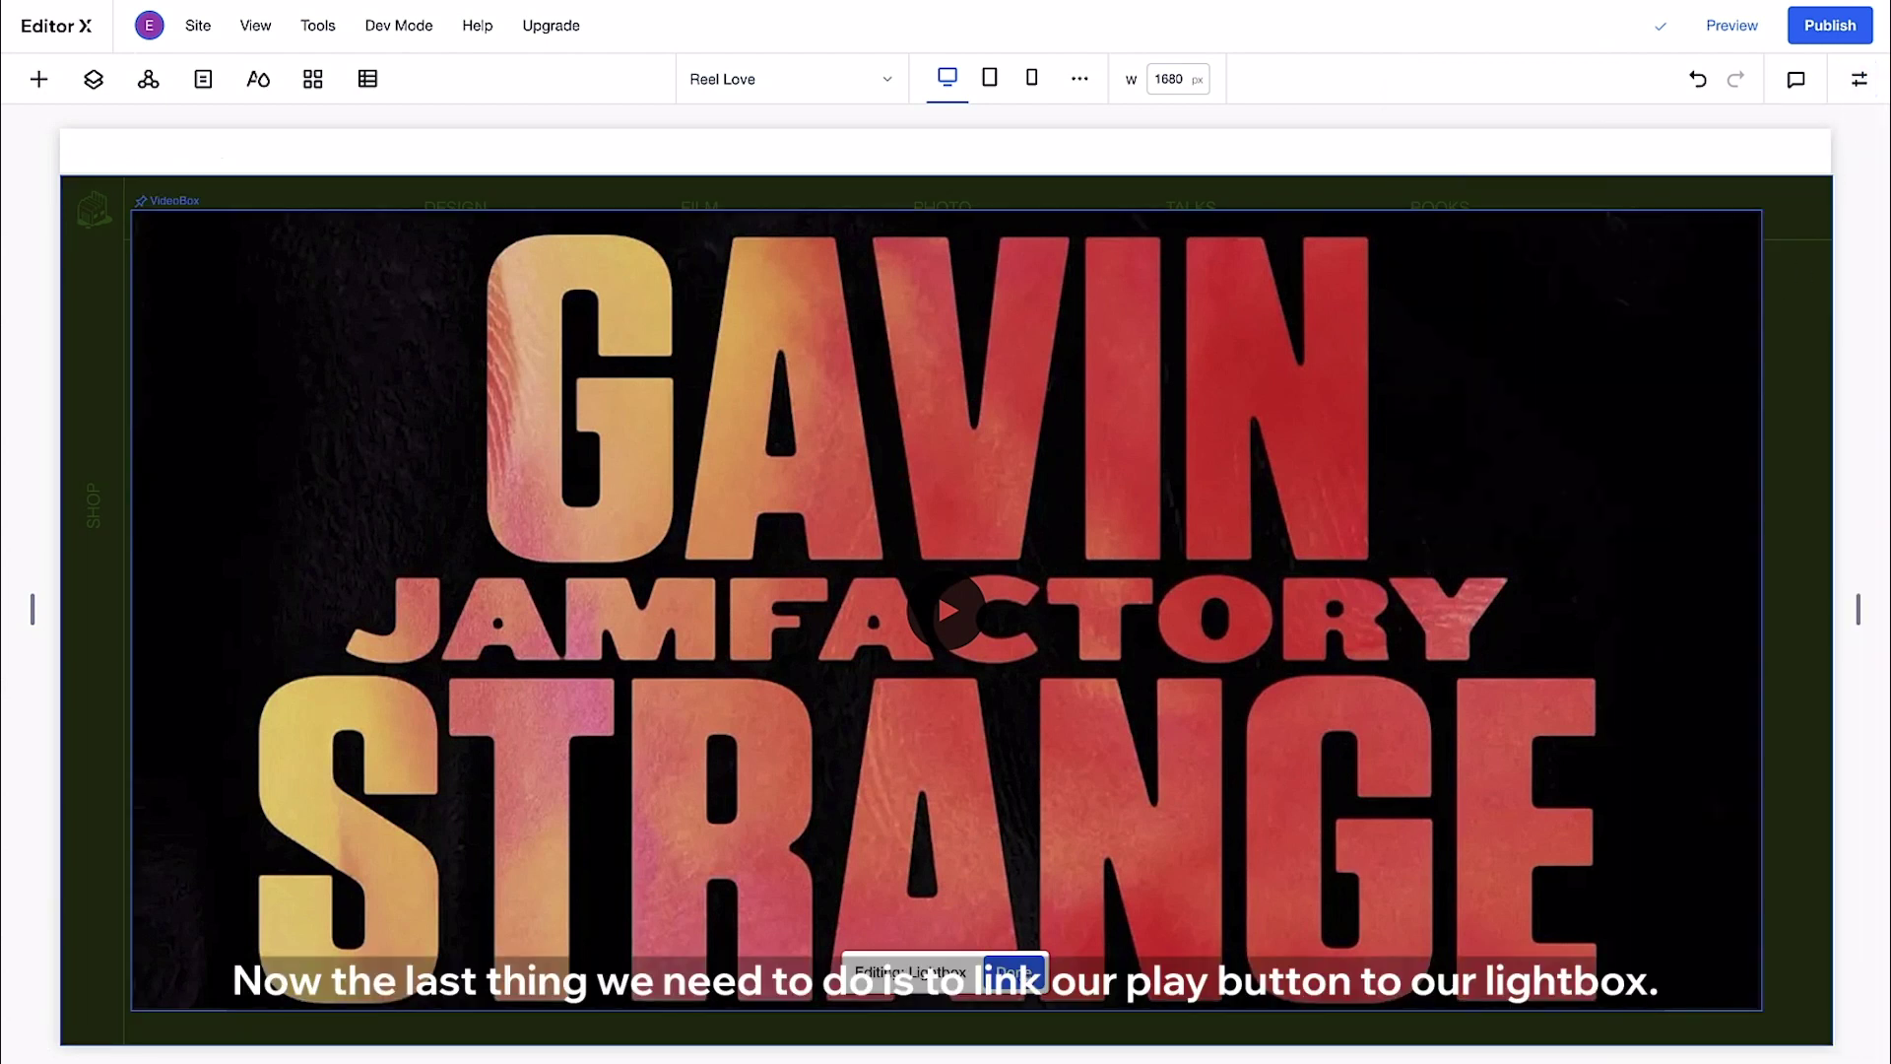
pyautogui.click(1014, 972)
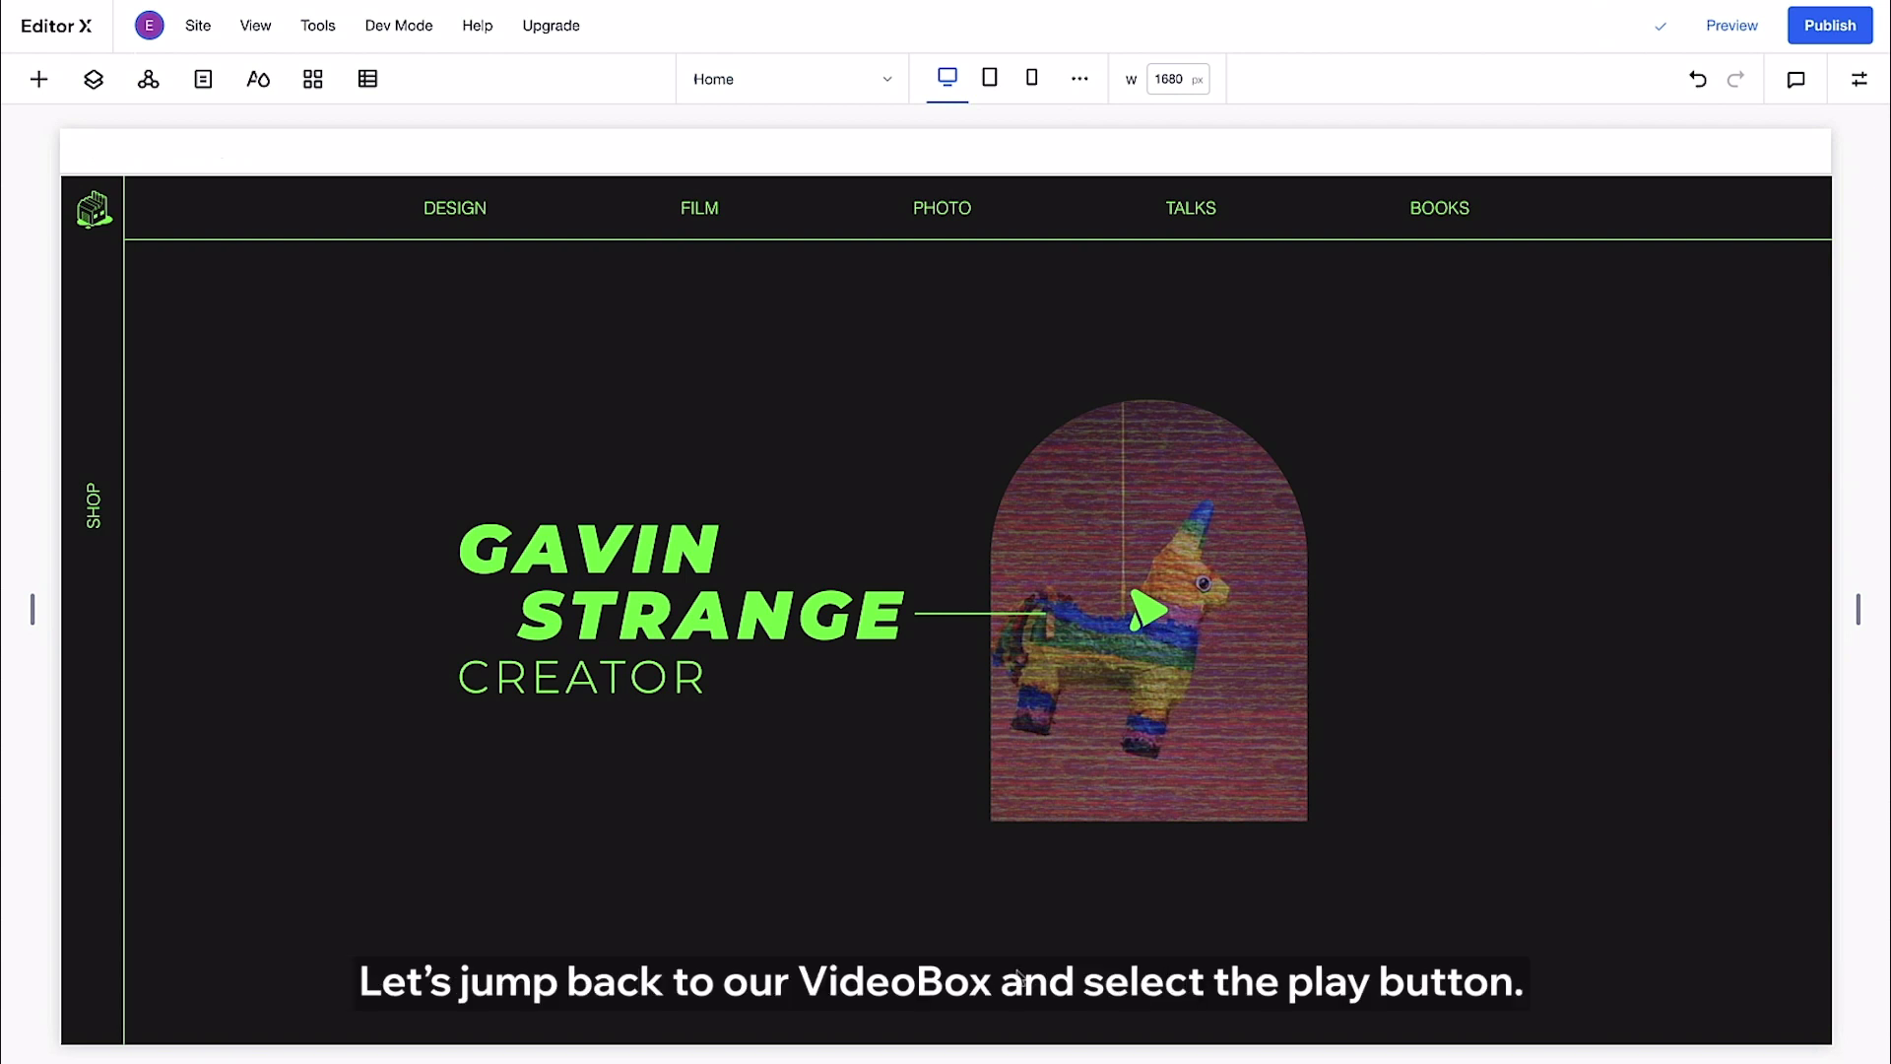
pyautogui.click(1147, 617)
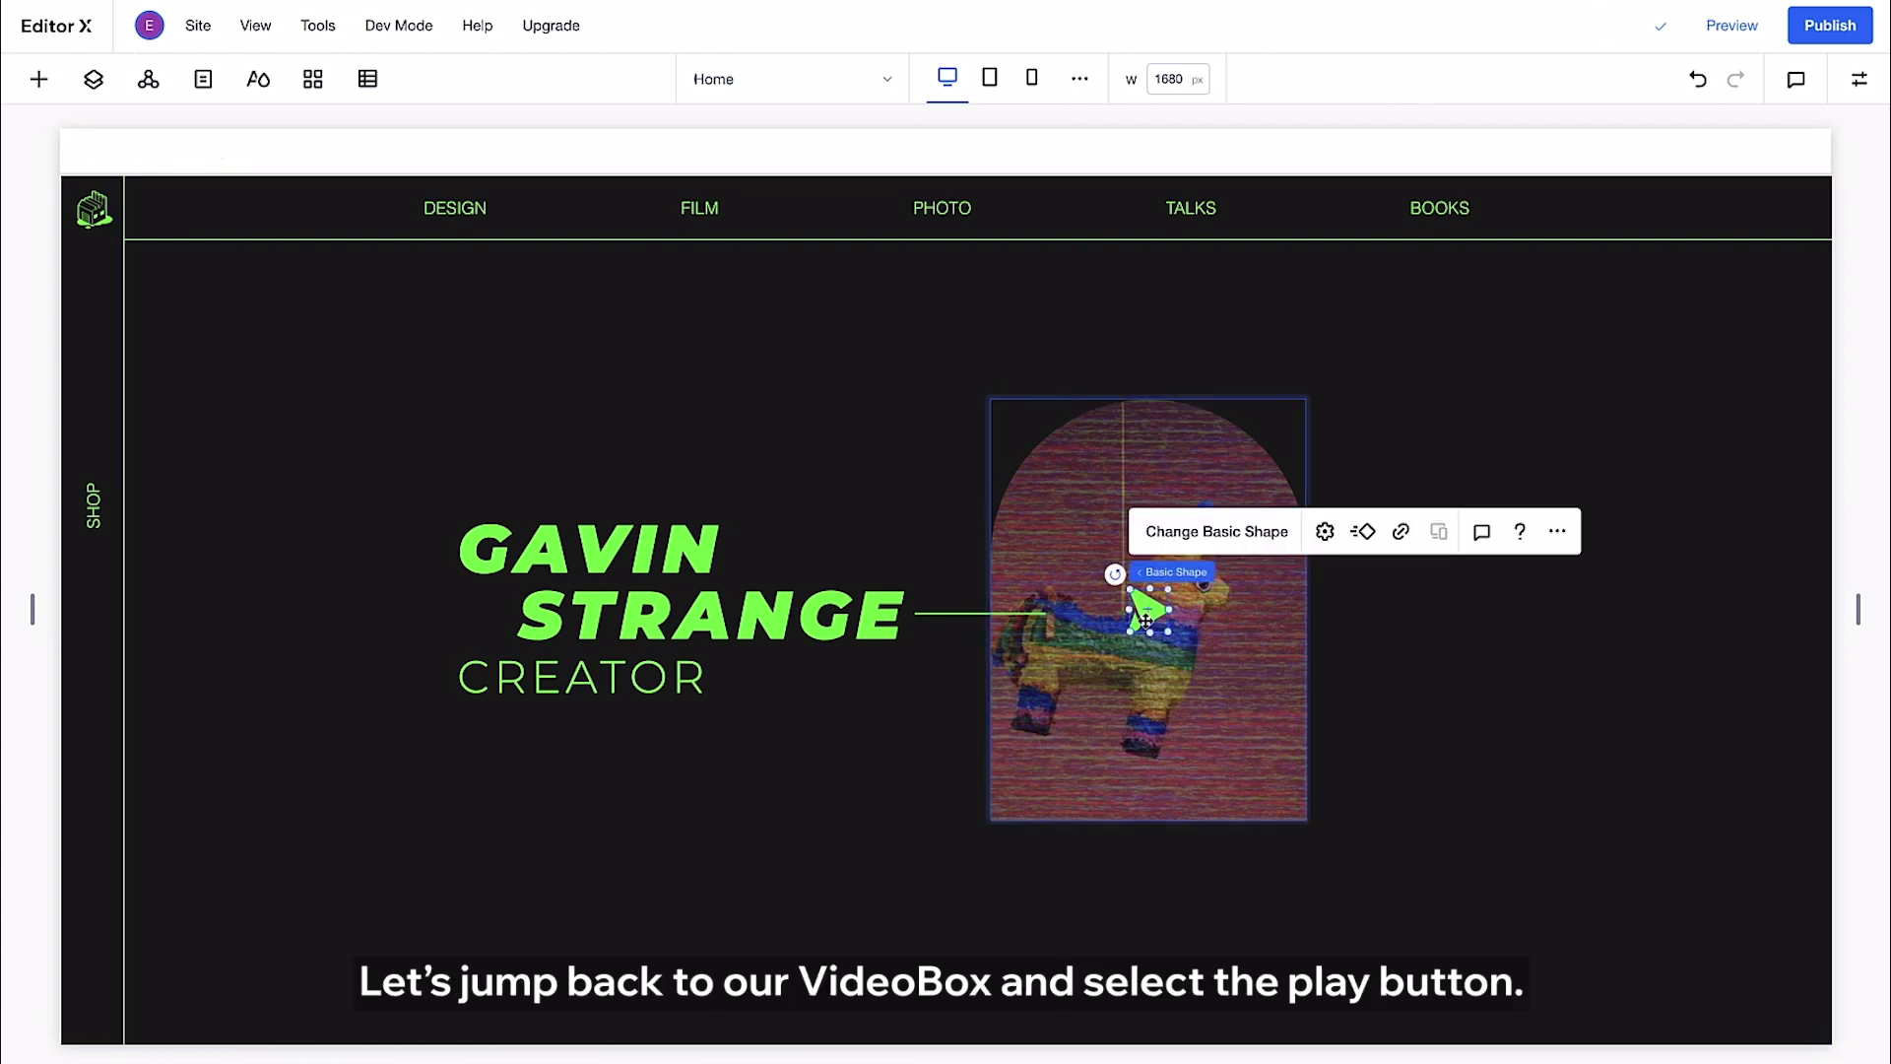
pyautogui.click(1401, 532)
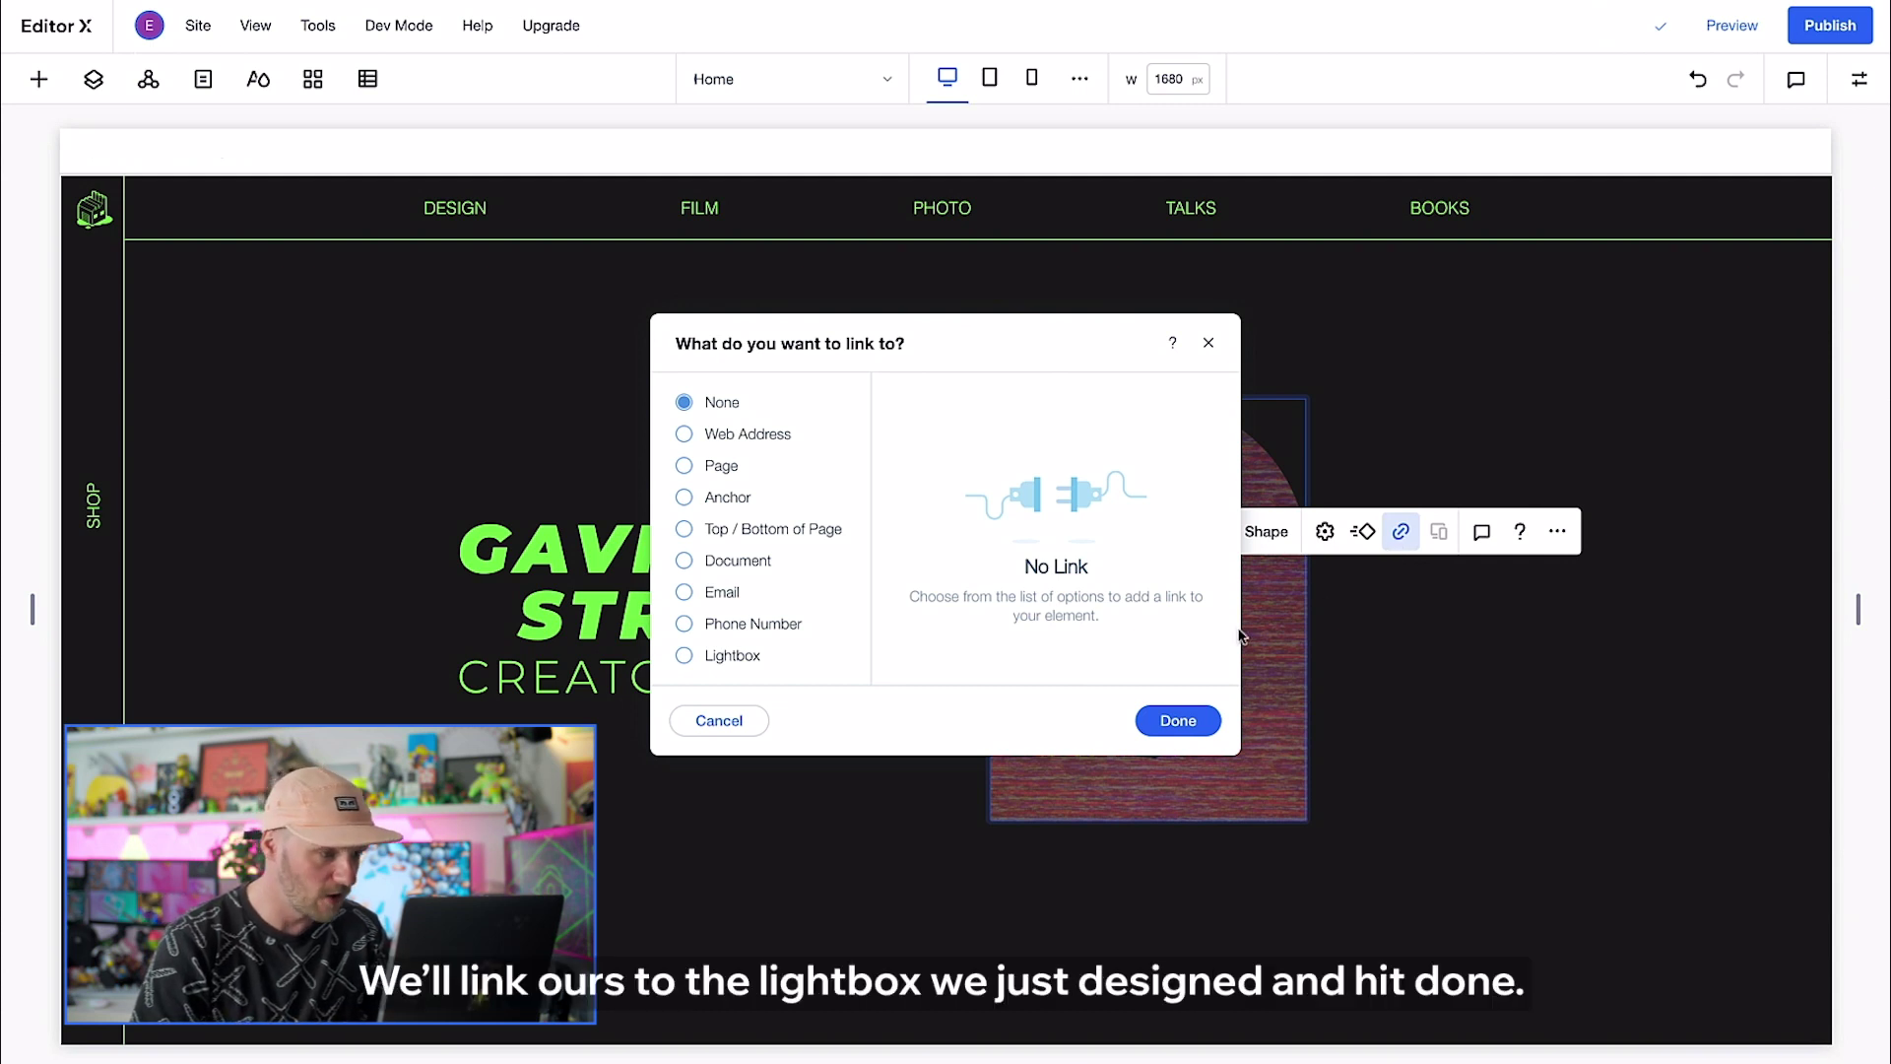
pyautogui.click(685, 657)
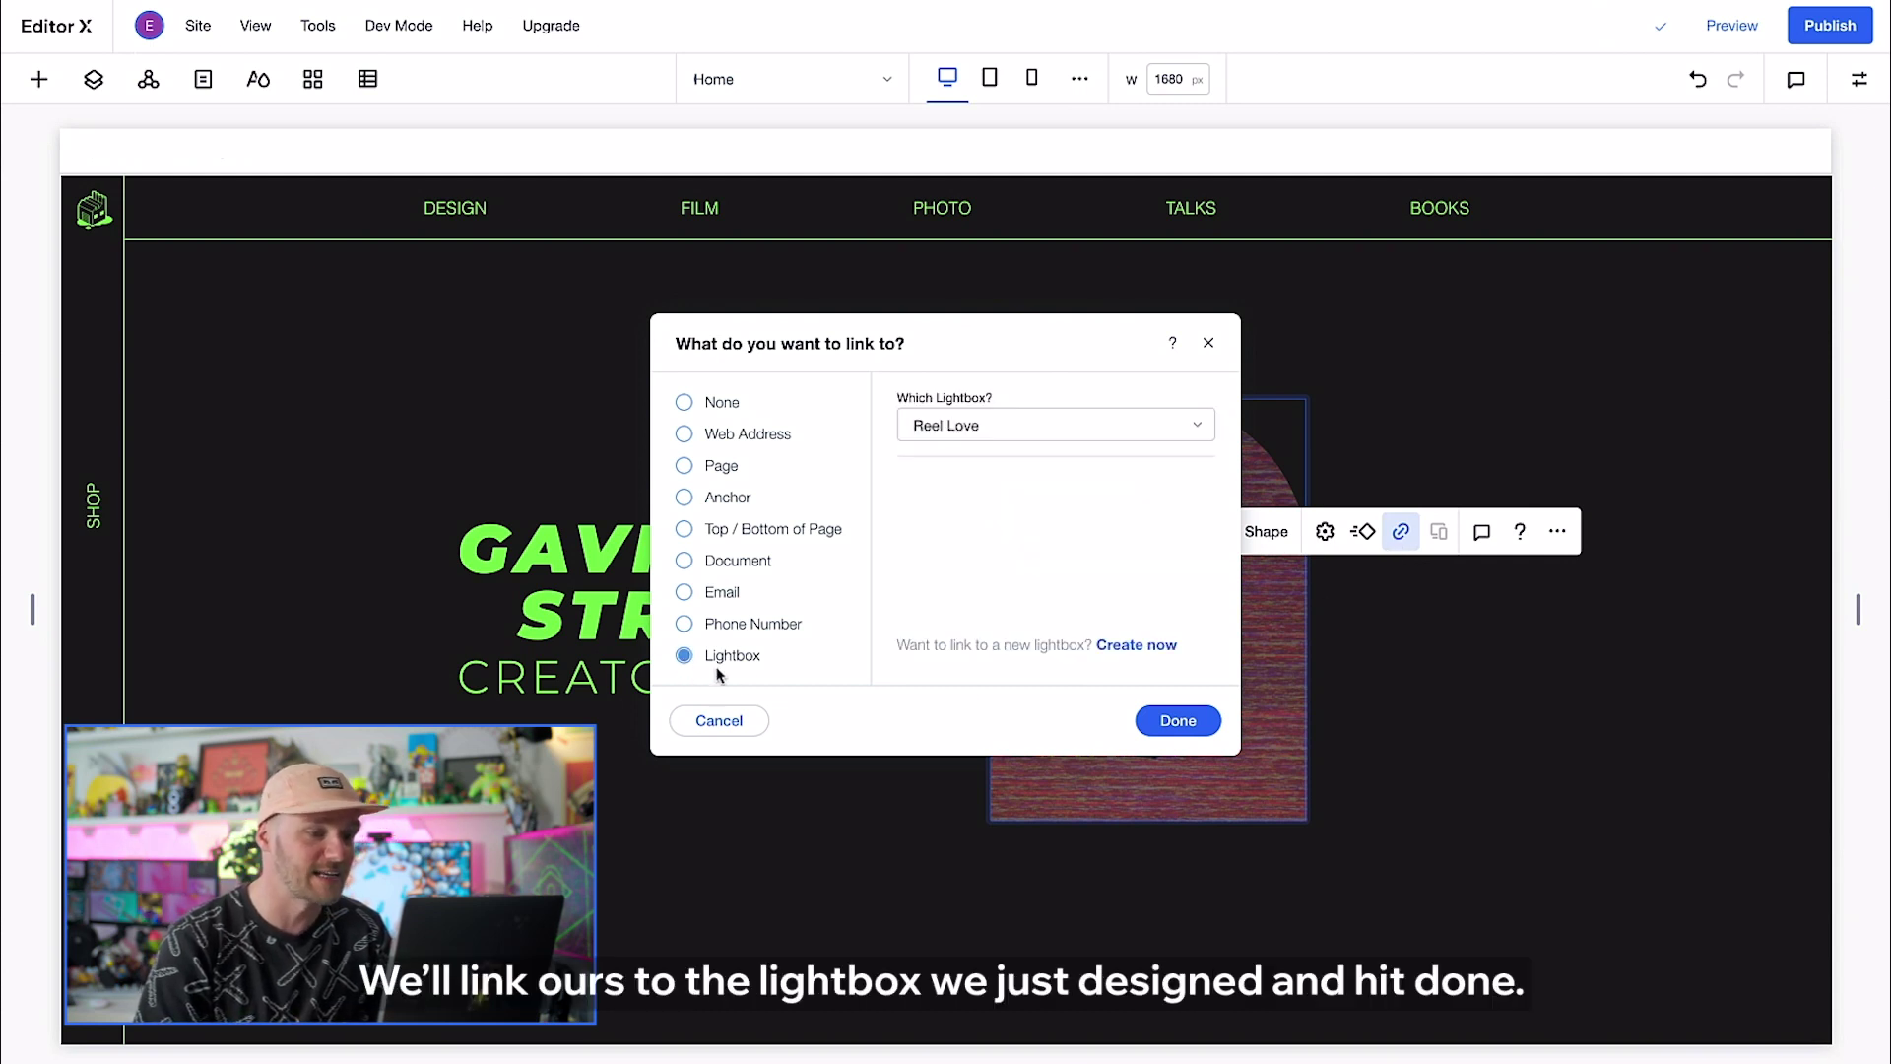
pyautogui.click(1176, 720)
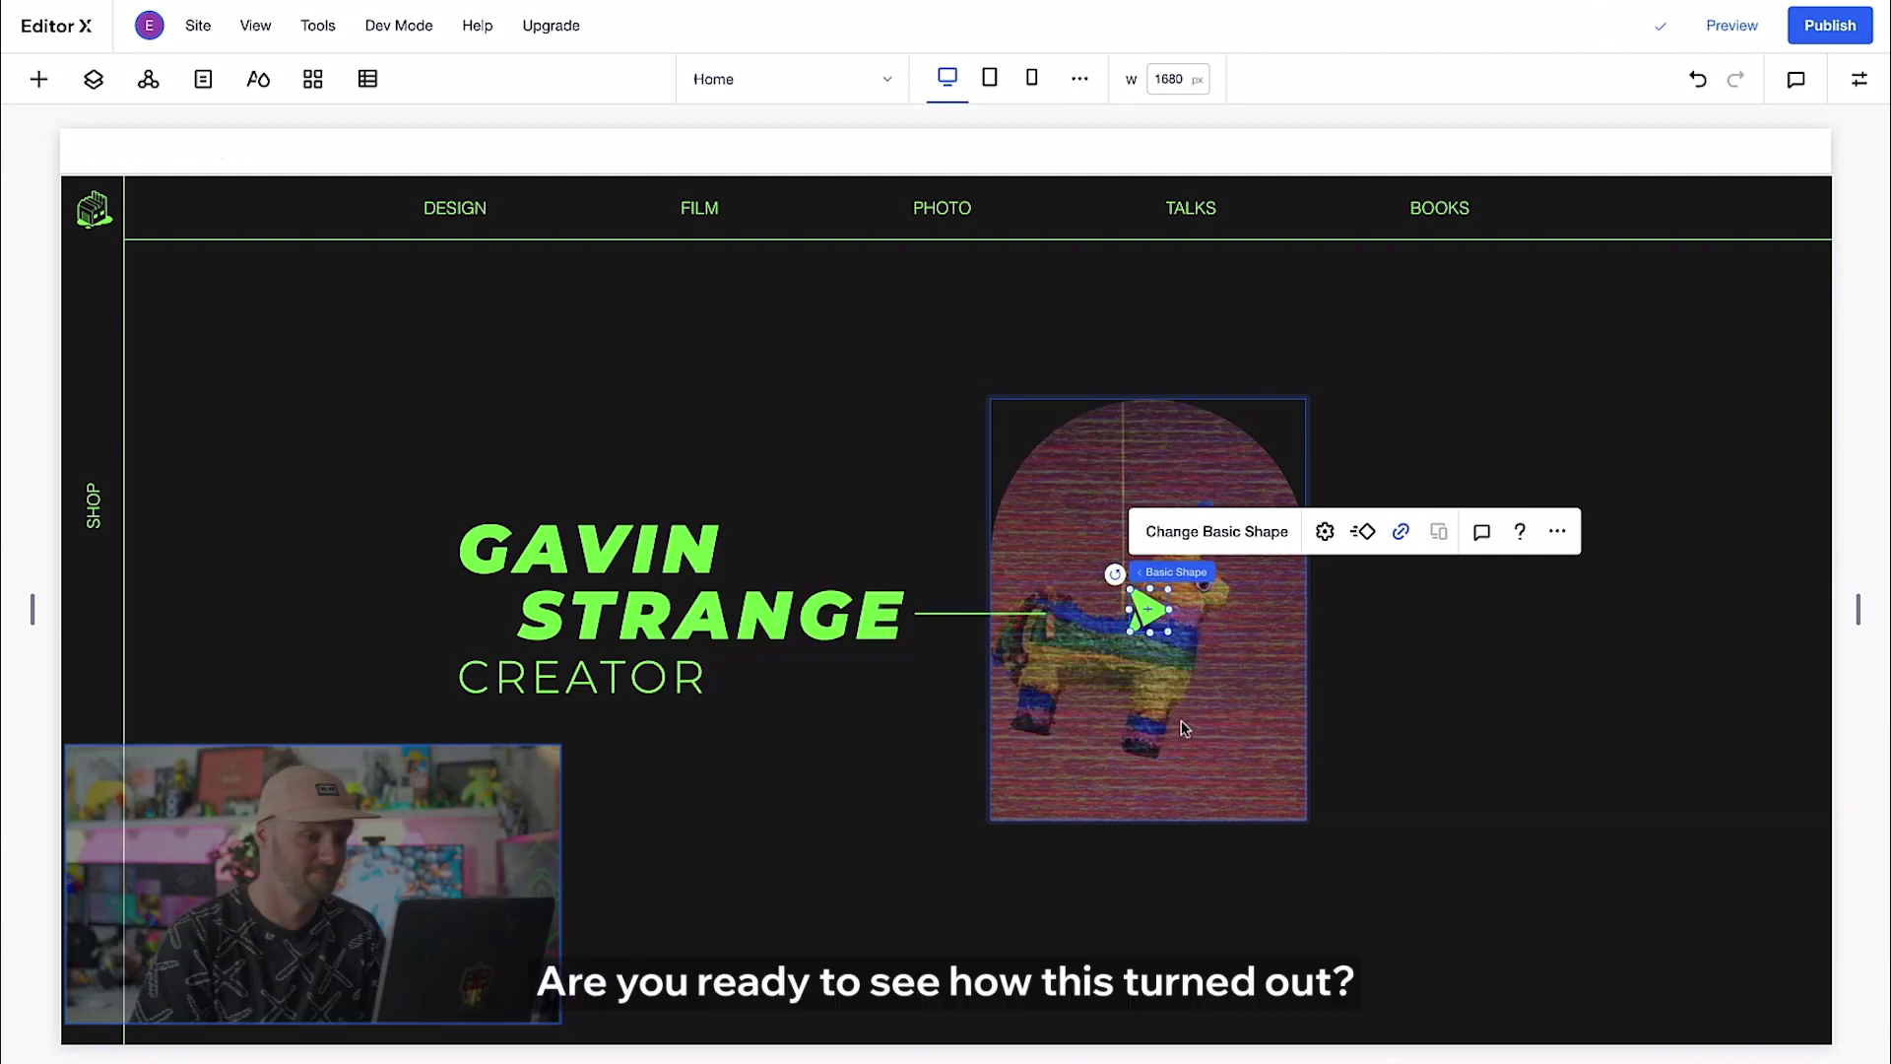
pyautogui.click(1730, 26)
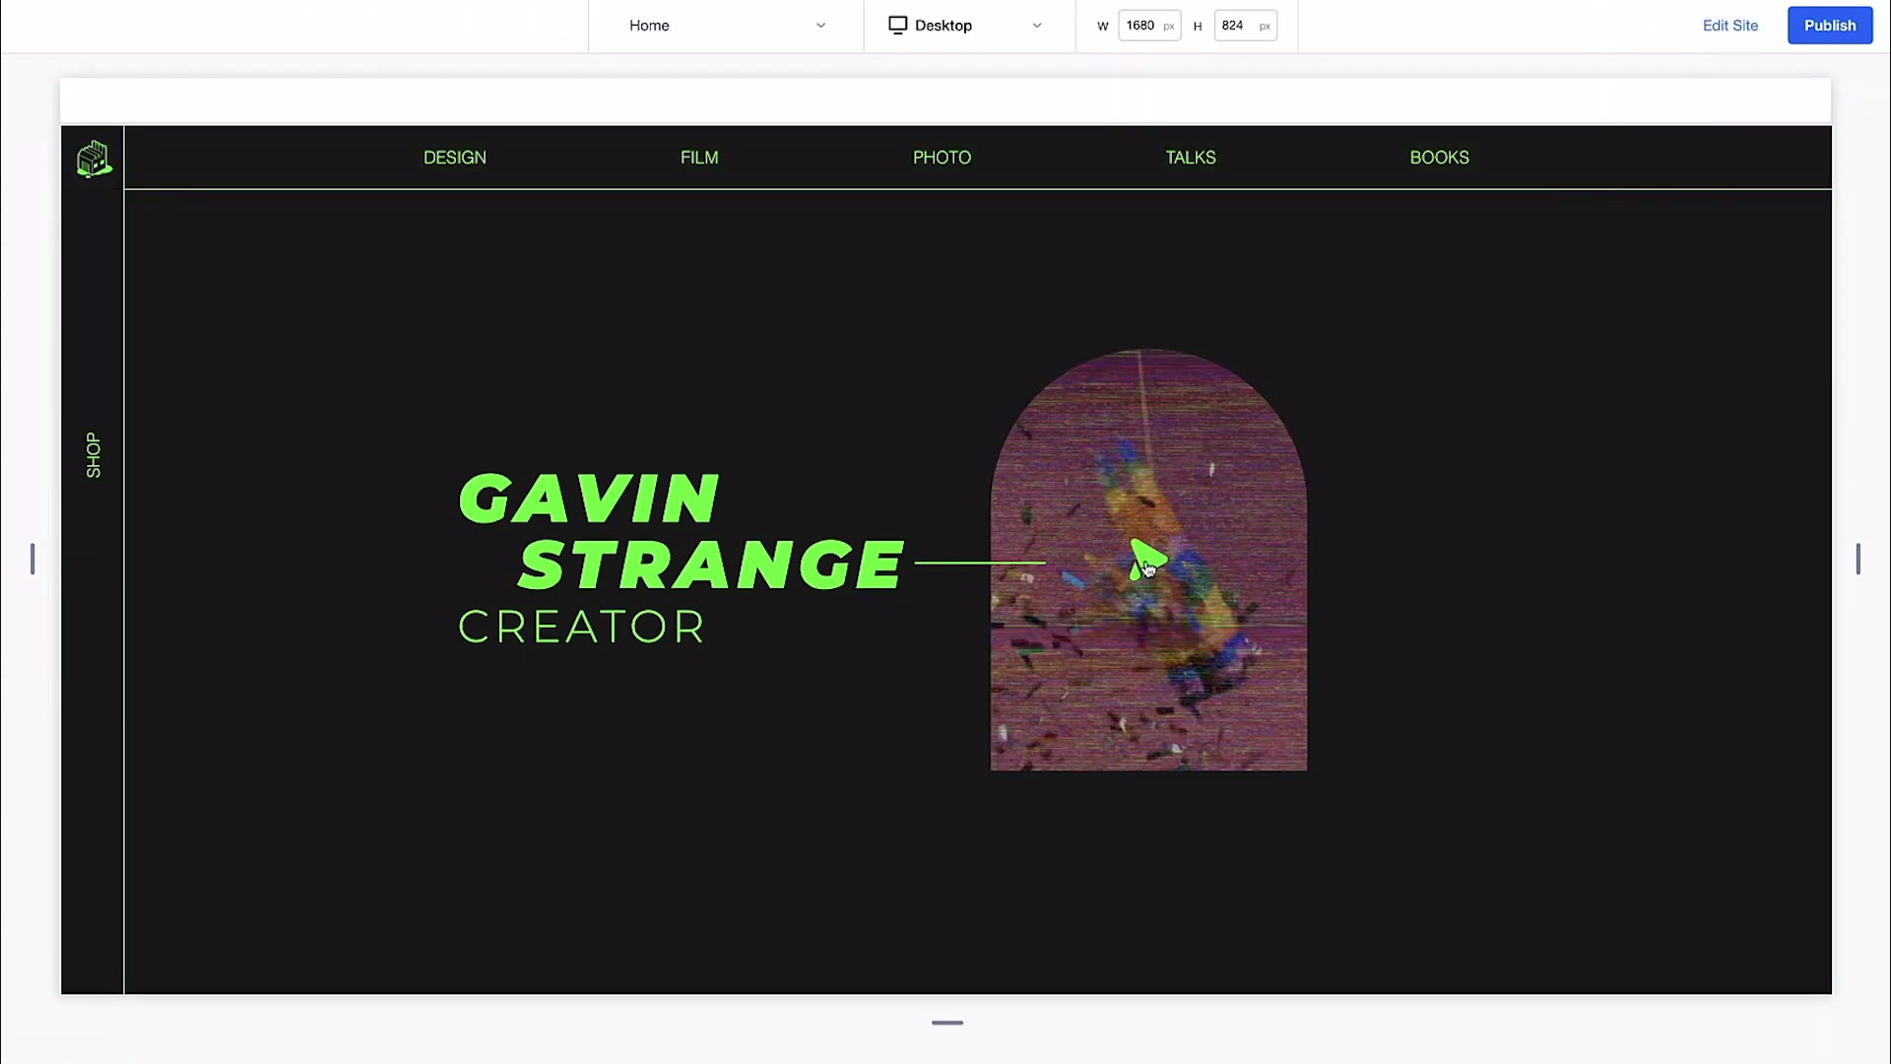
pyautogui.click(1147, 560)
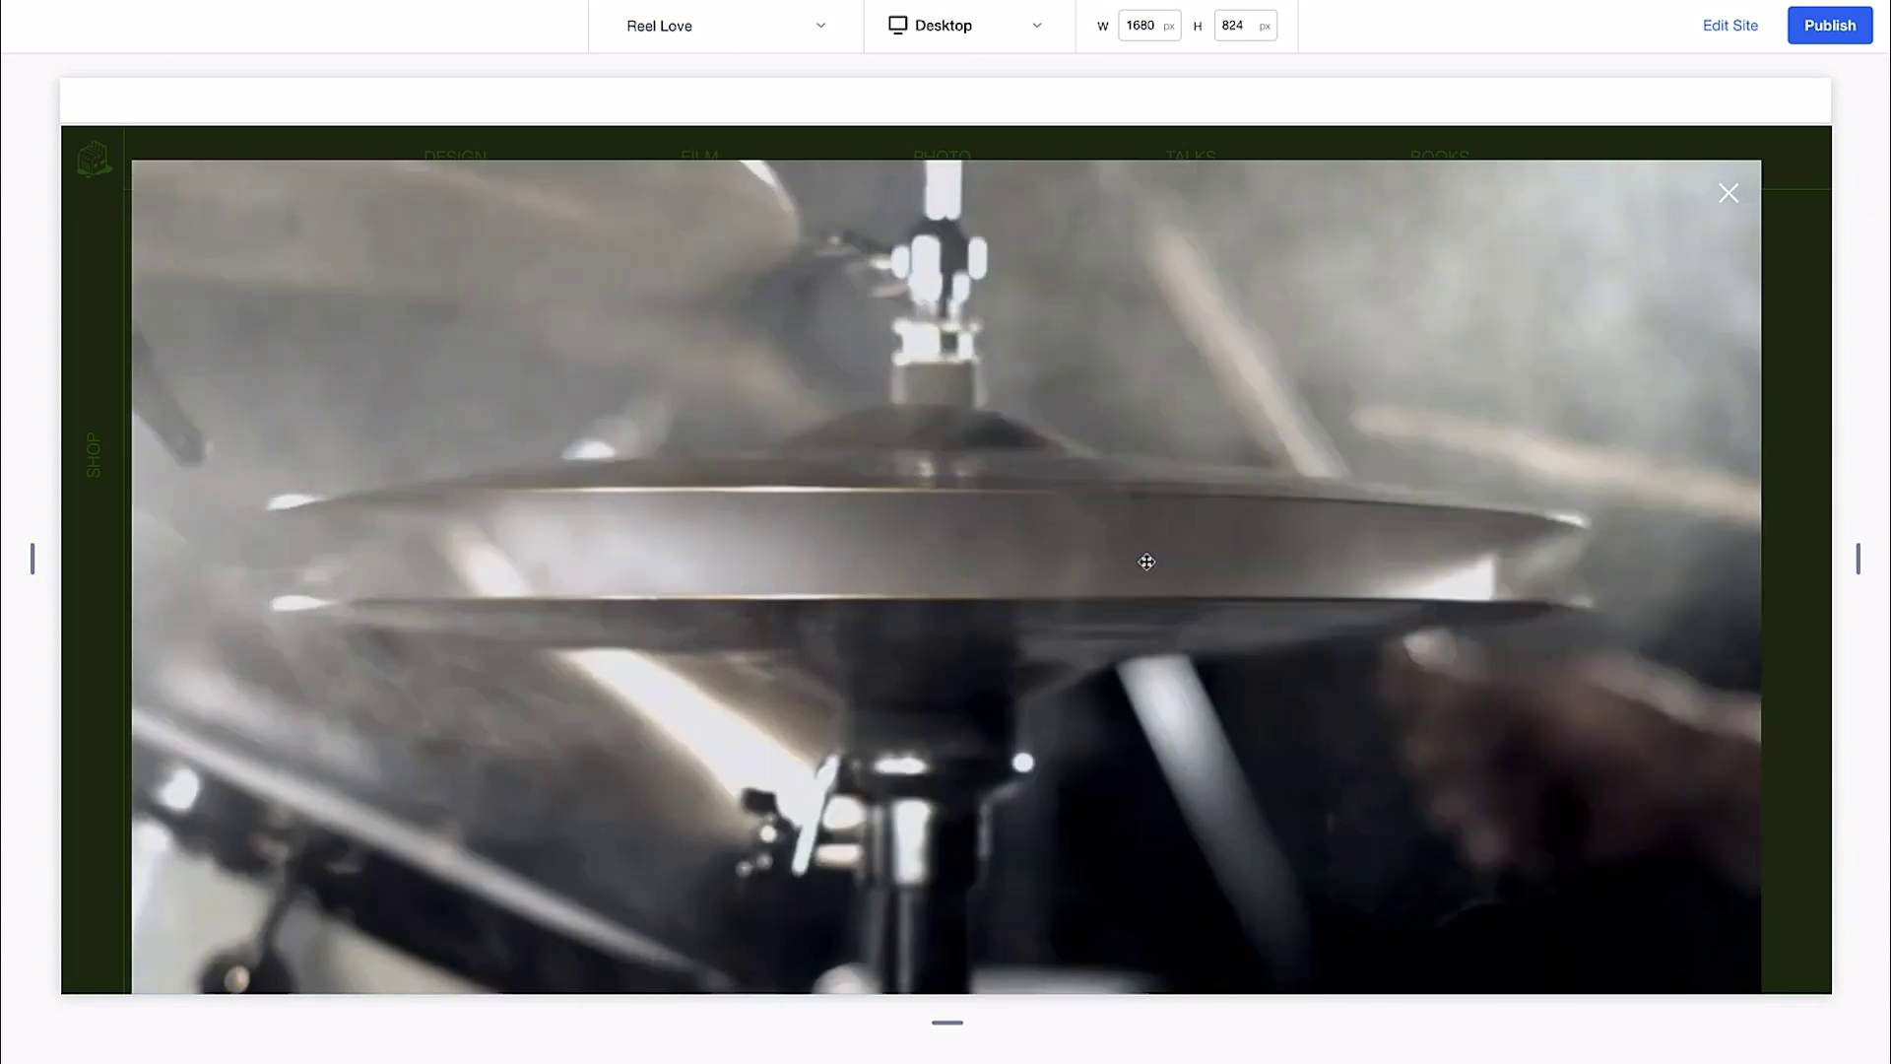
pyautogui.click(1730, 24)
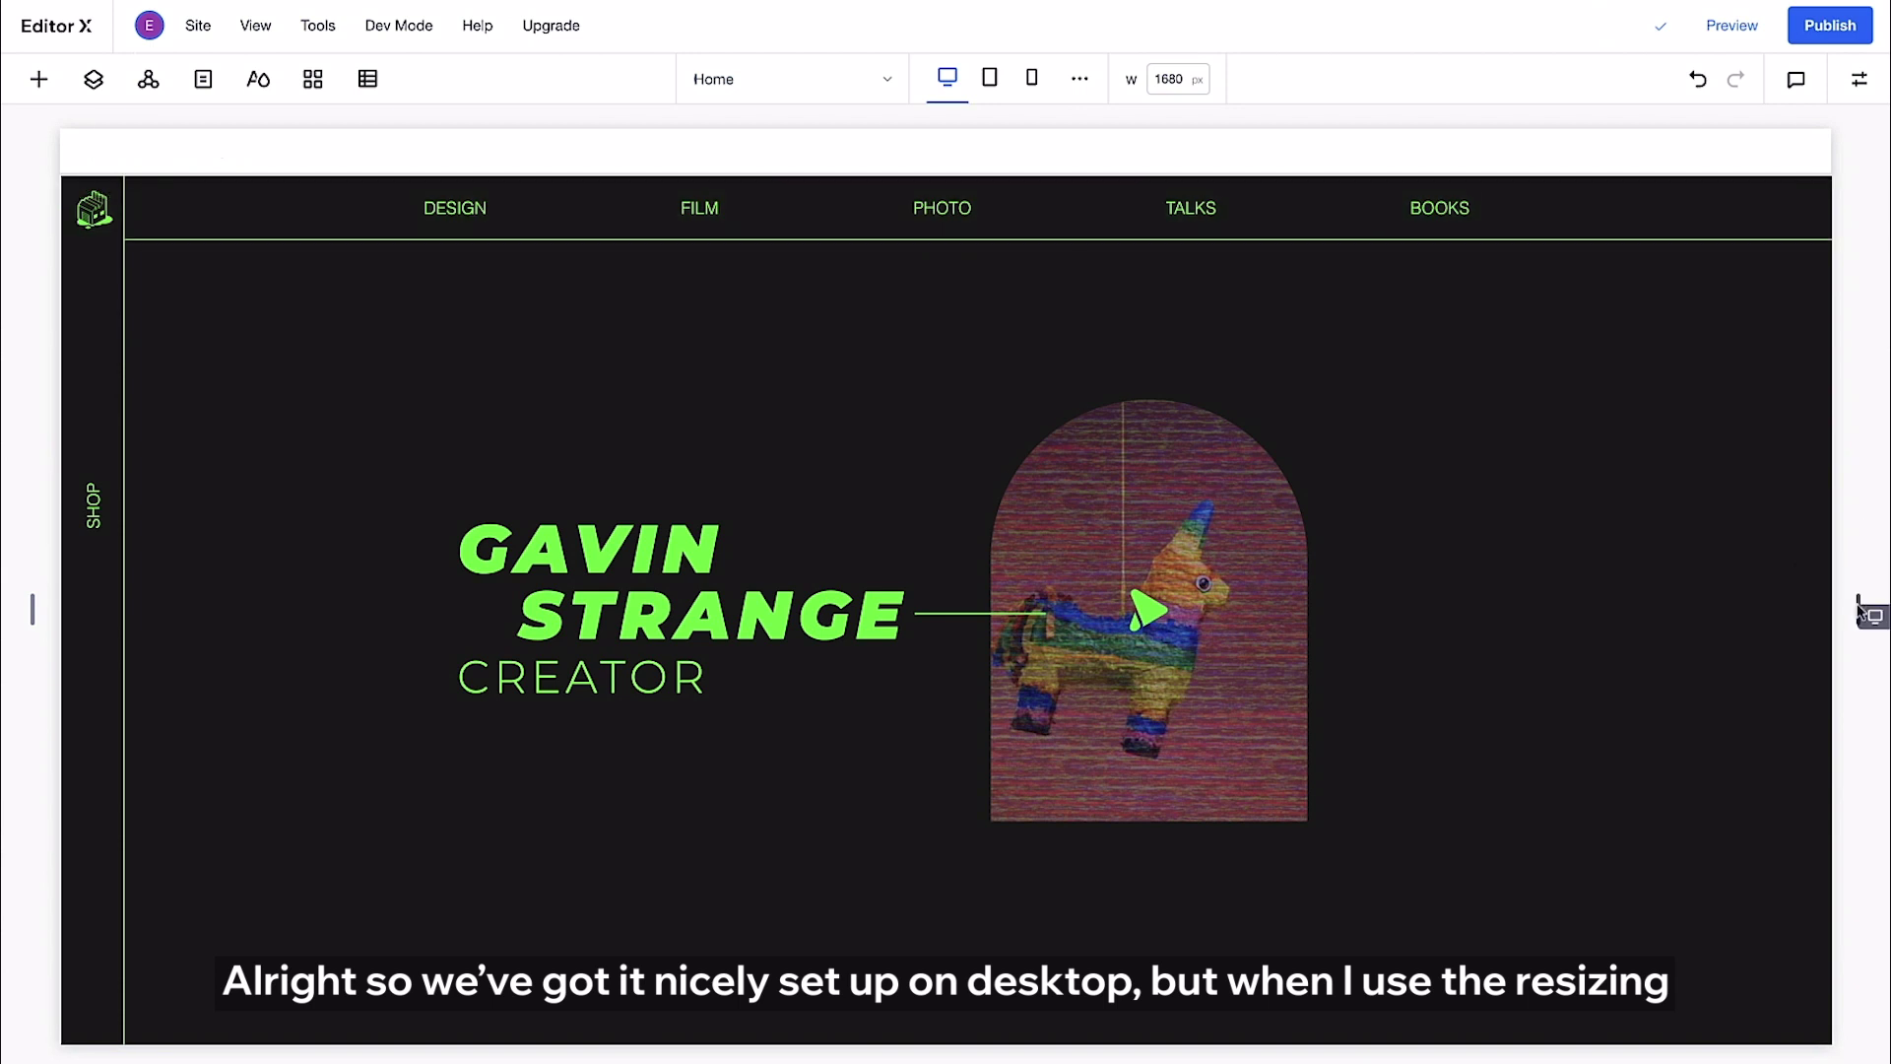
# On the narrower tablet canvas, give the GAVIN STRANGE / CREATOR stack 55% width and 30% bottom margin.
pyautogui.moveTo(1859, 608); pyautogui.dragTo(1416, 570)
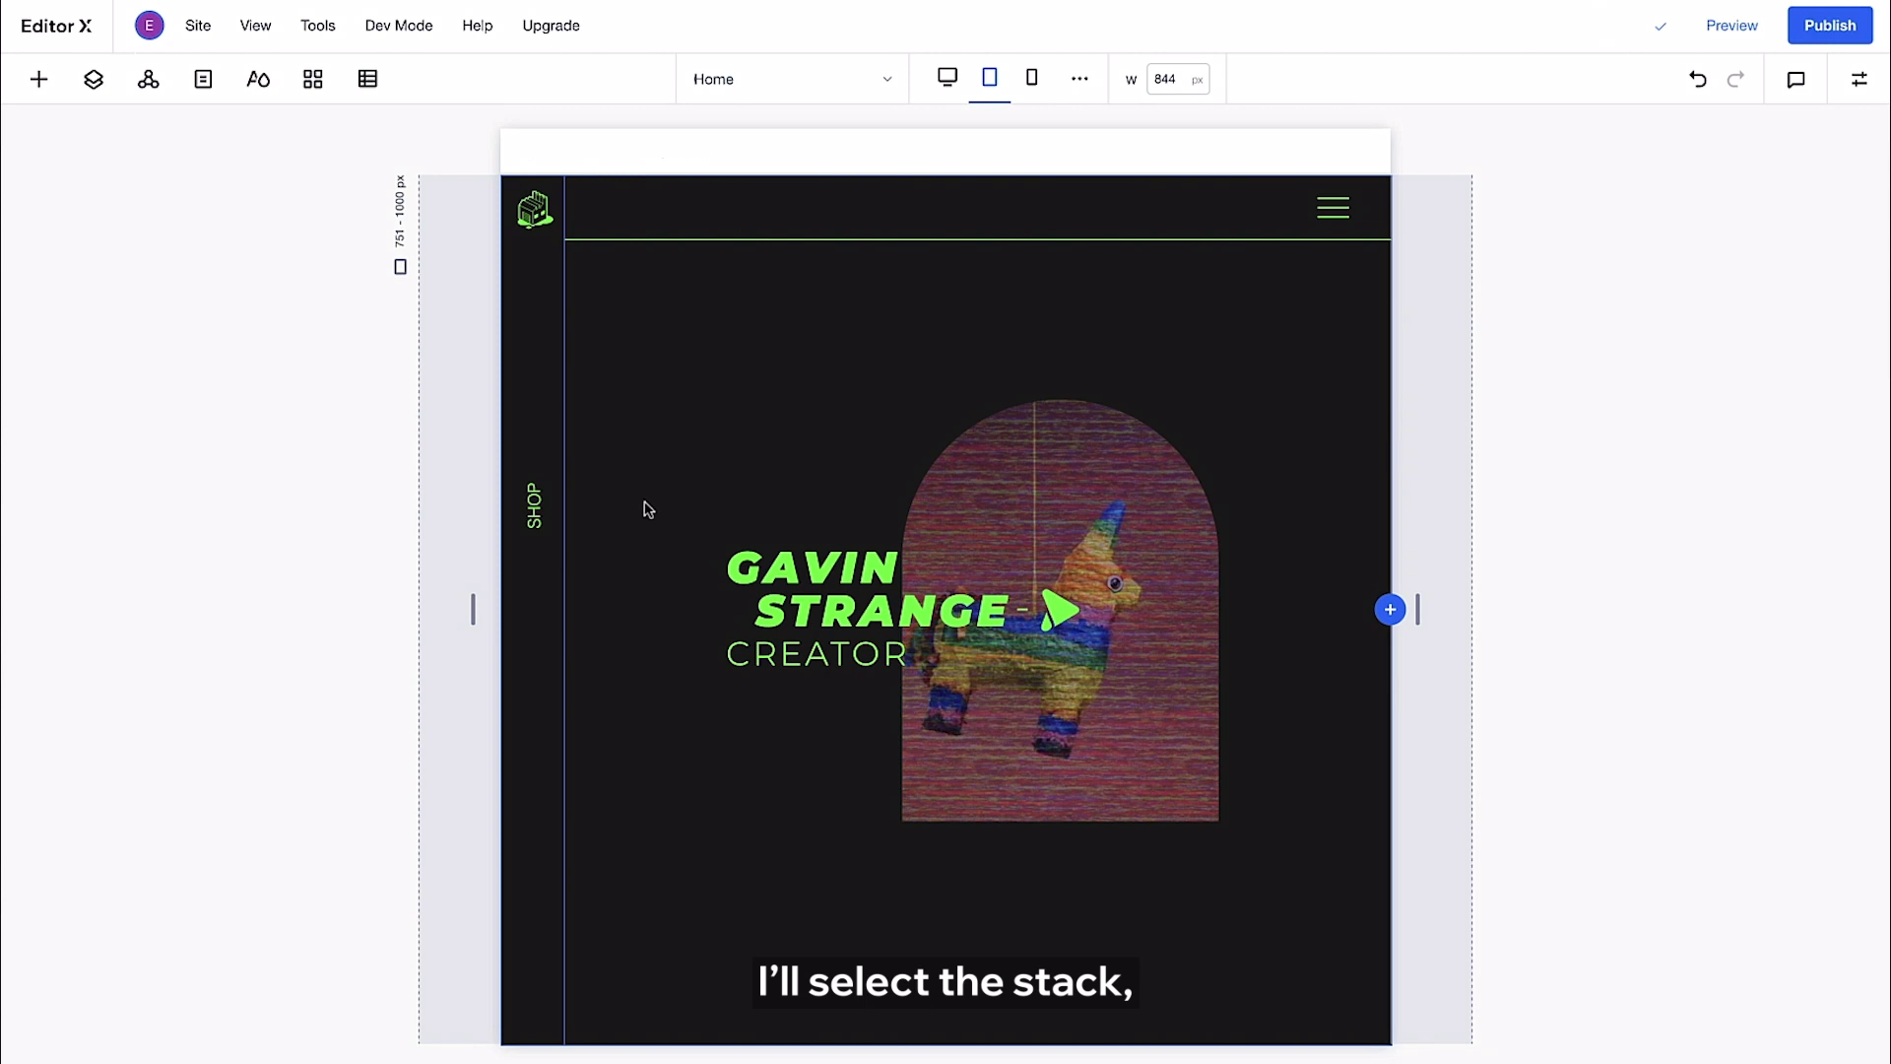
pyautogui.click(717, 589)
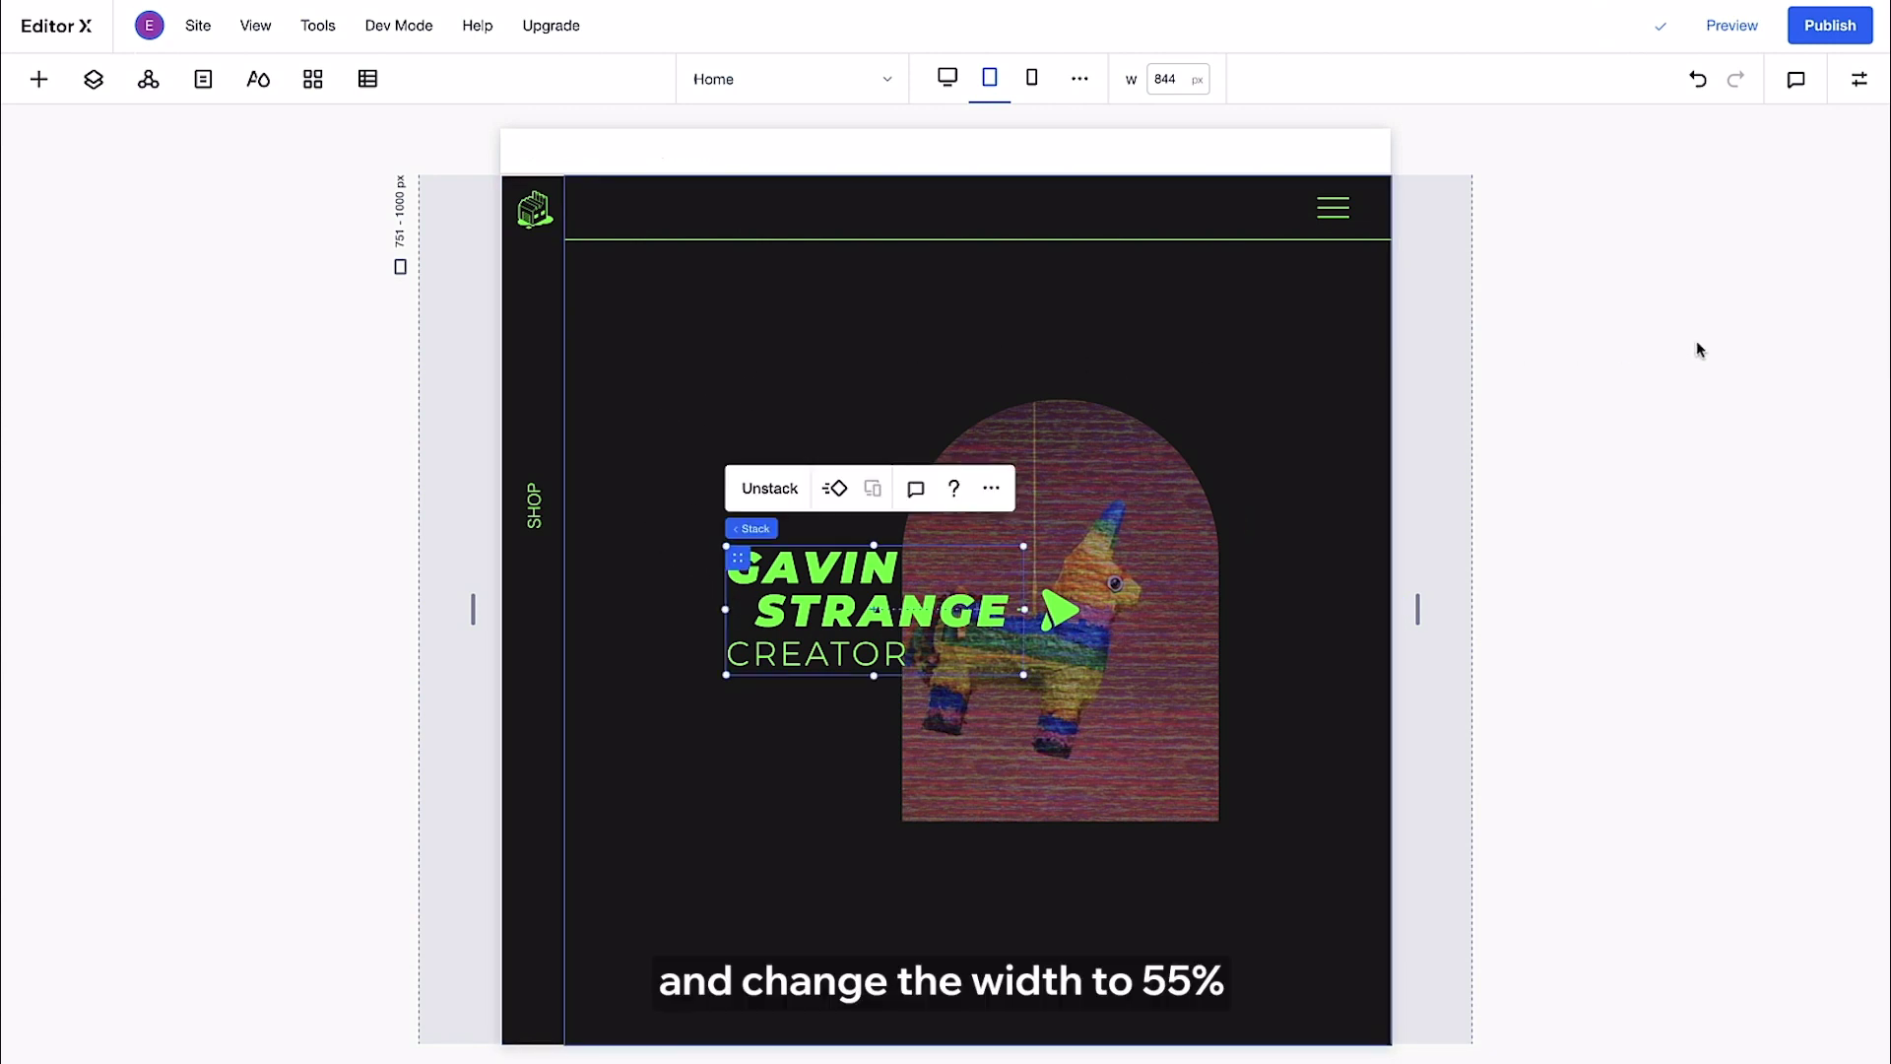
pyautogui.click(1860, 81)
pyautogui.click(1711, 474)
pyautogui.scroll(-1, 1711, 474)
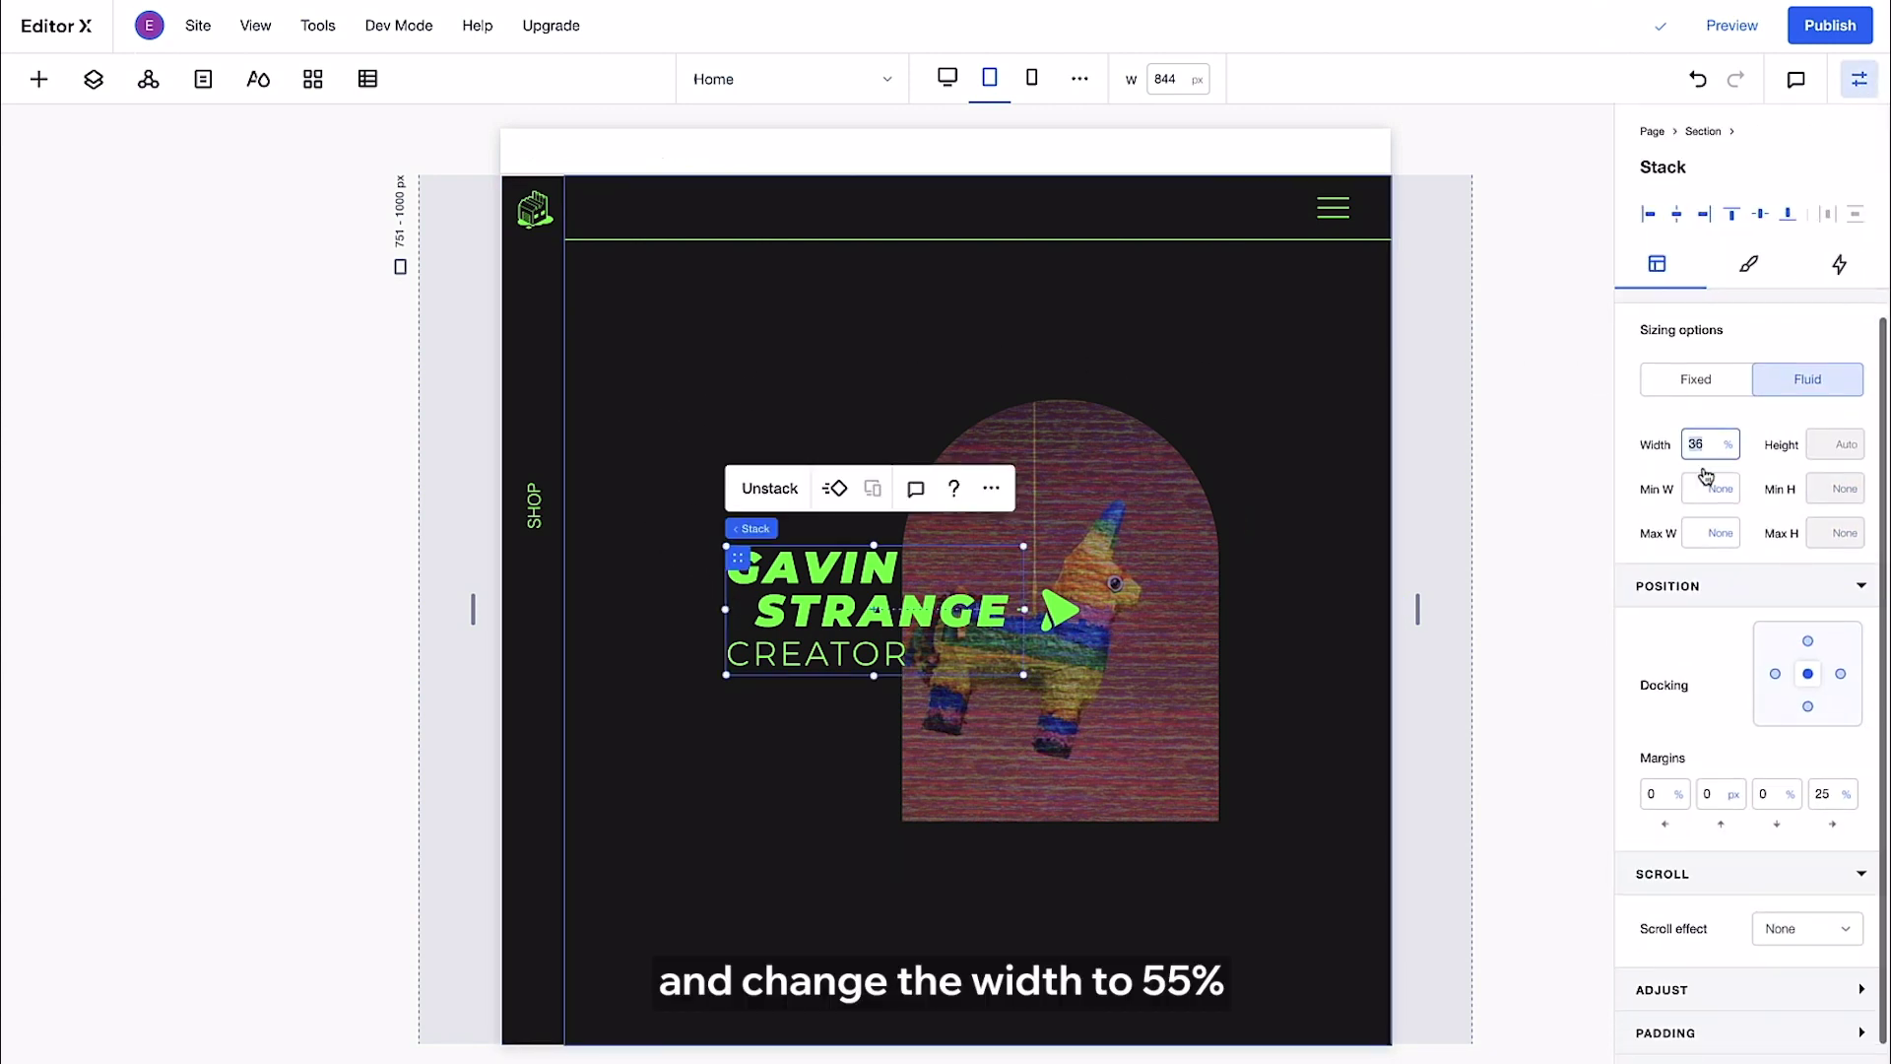
pyautogui.write('55')
pyautogui.press('Return')
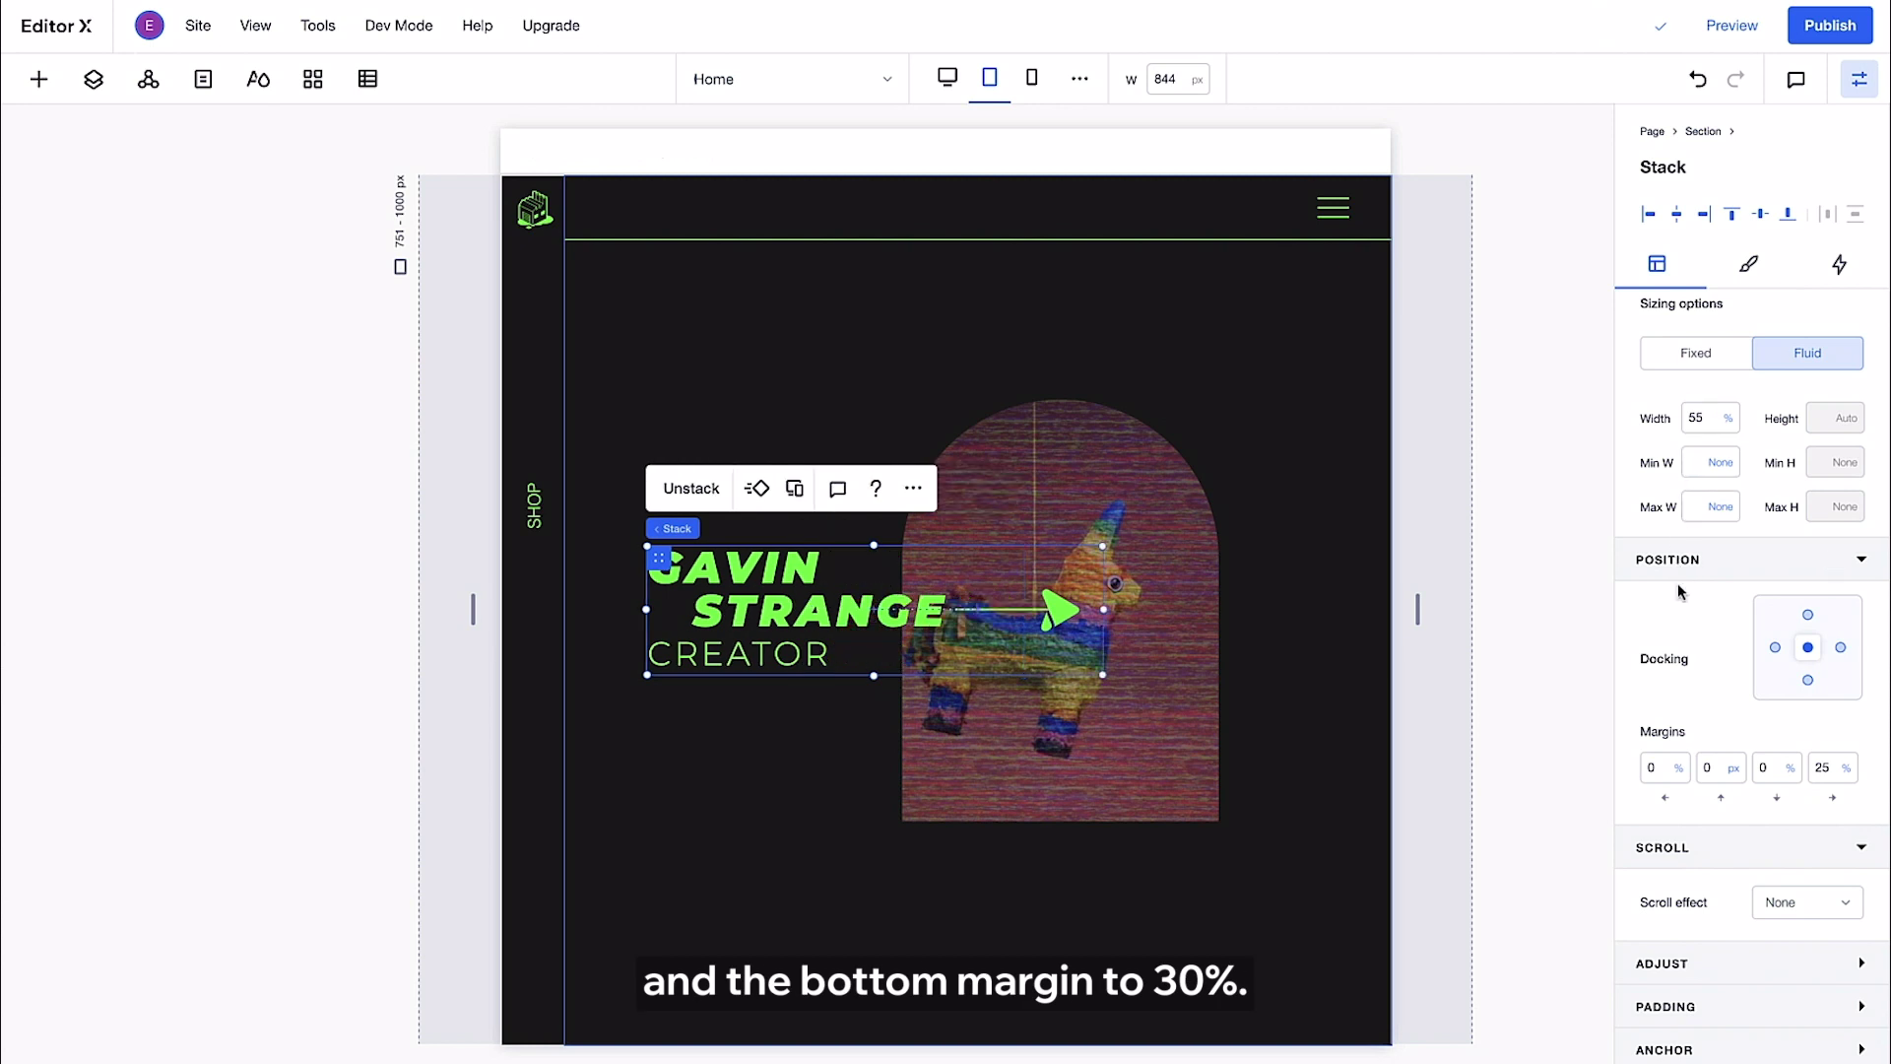
pyautogui.write('3')
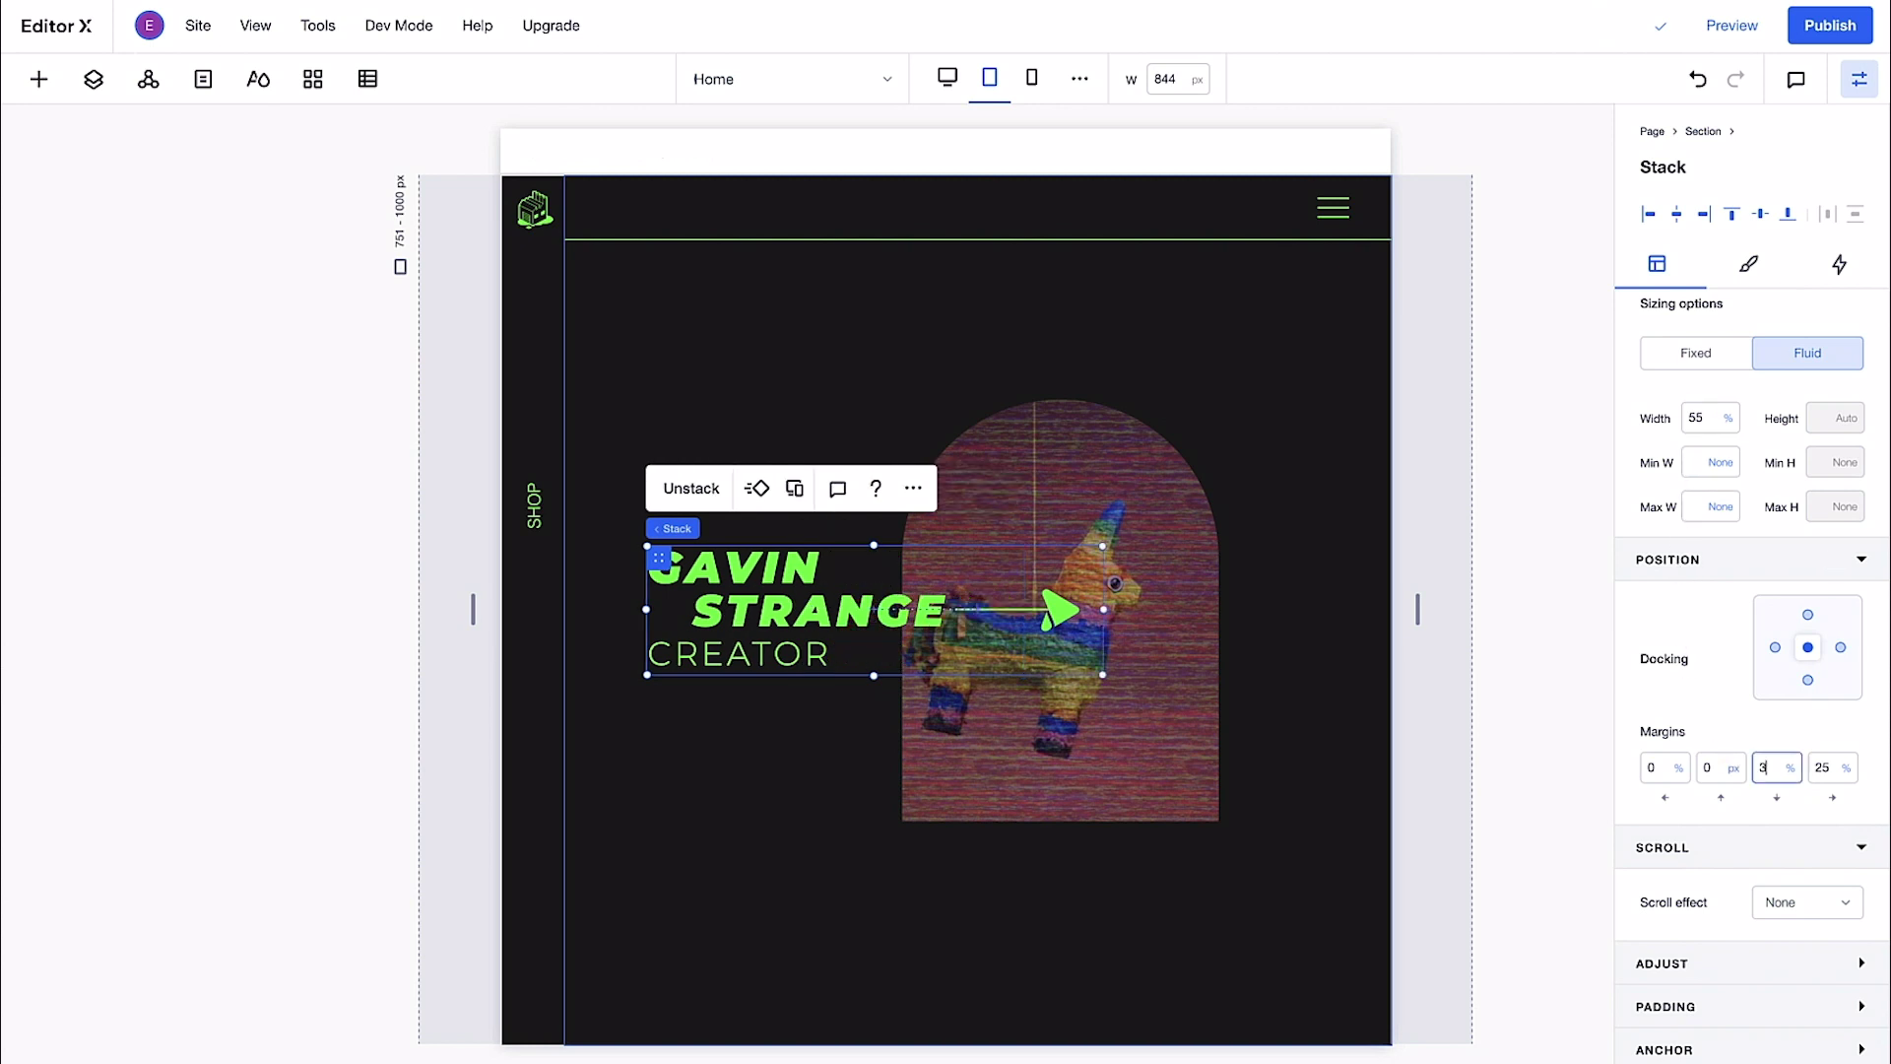
pyautogui.press('Return')
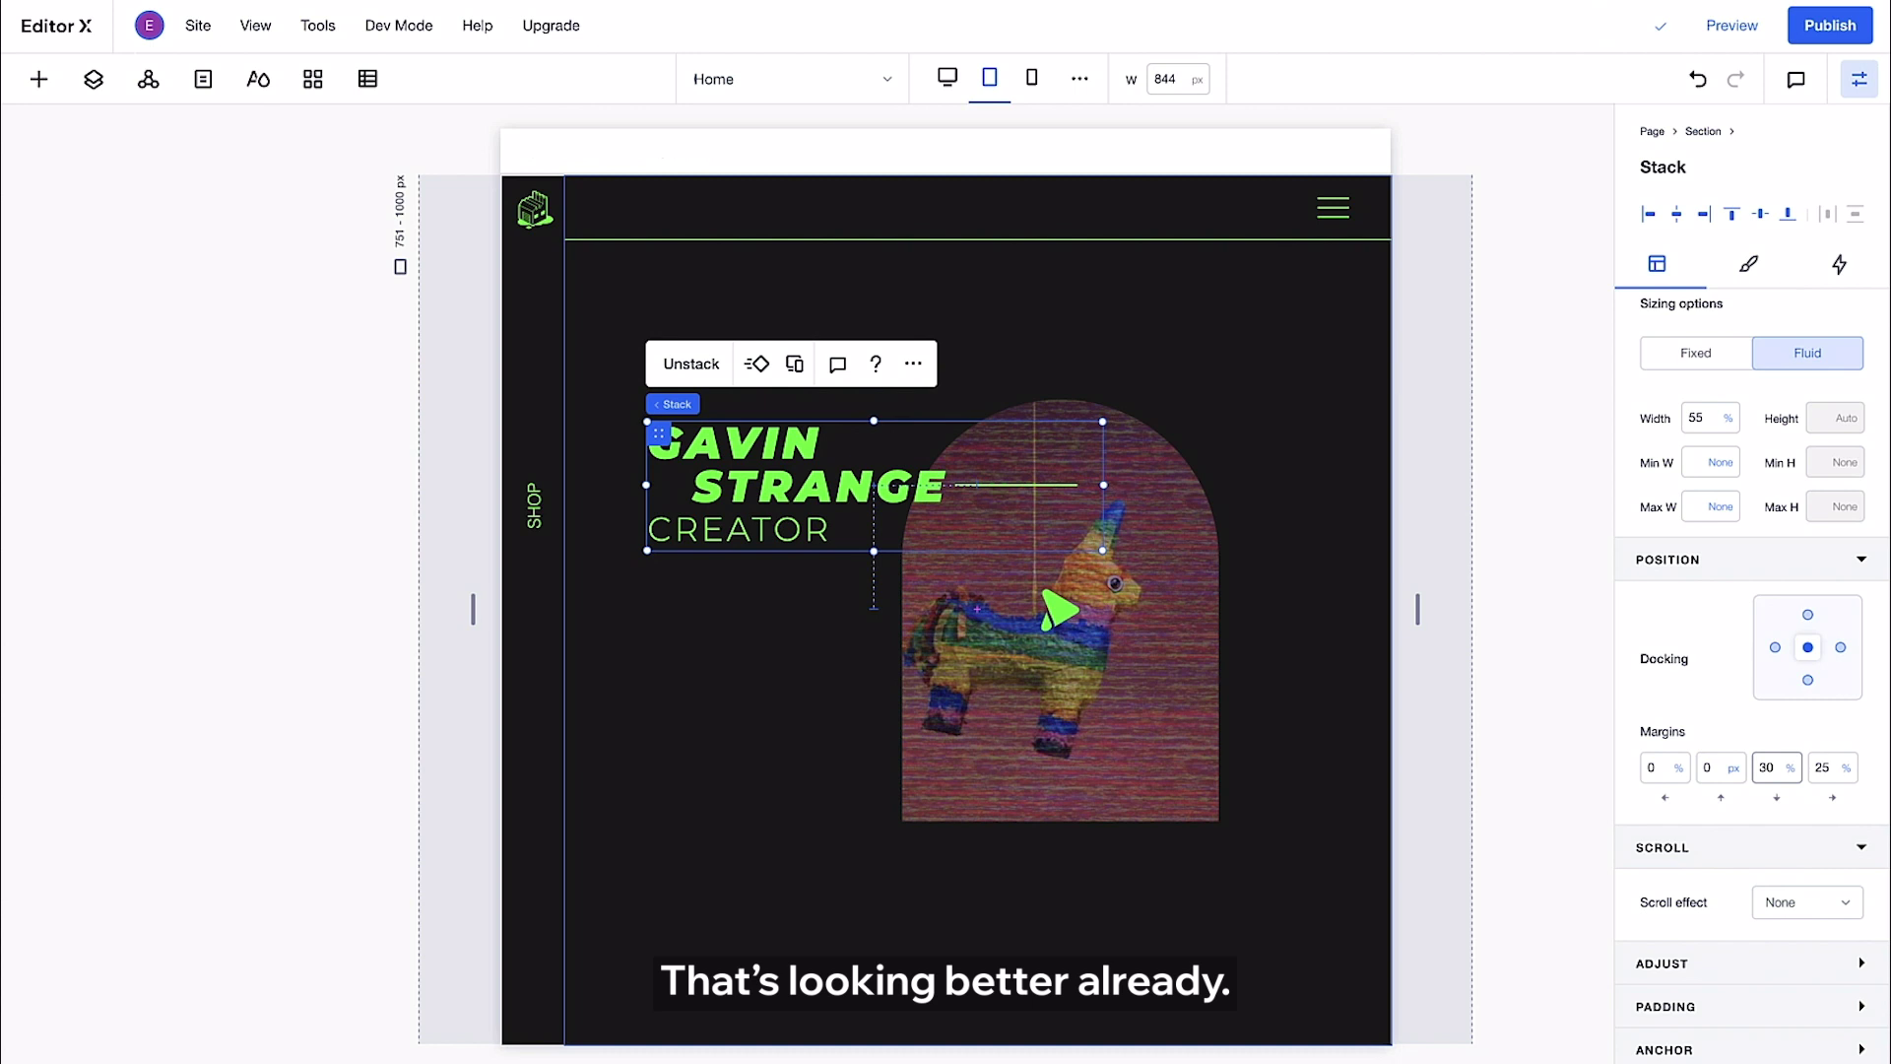
# Reset the tablet font scaling on the heading lines so they display larger.
pyautogui.click(1862, 89)
pyautogui.click(788, 443)
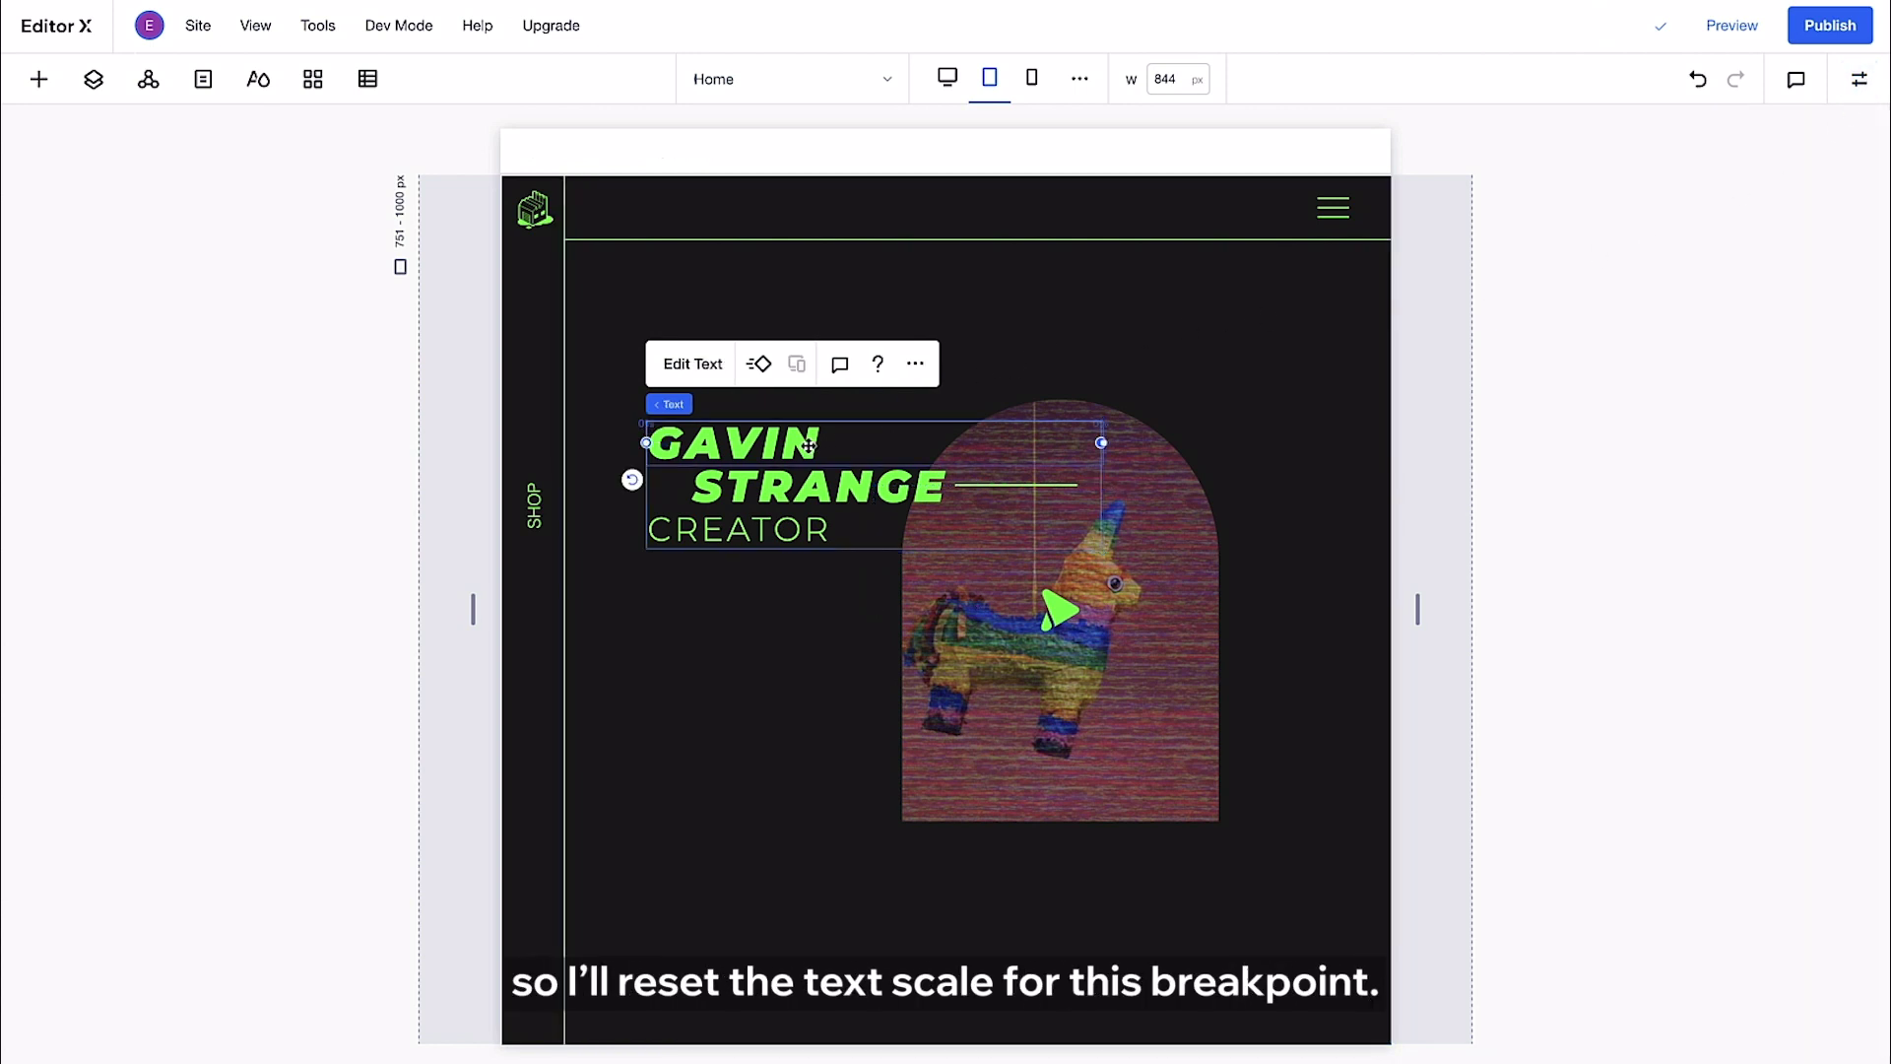
pyautogui.click(703, 371)
pyautogui.click(980, 322)
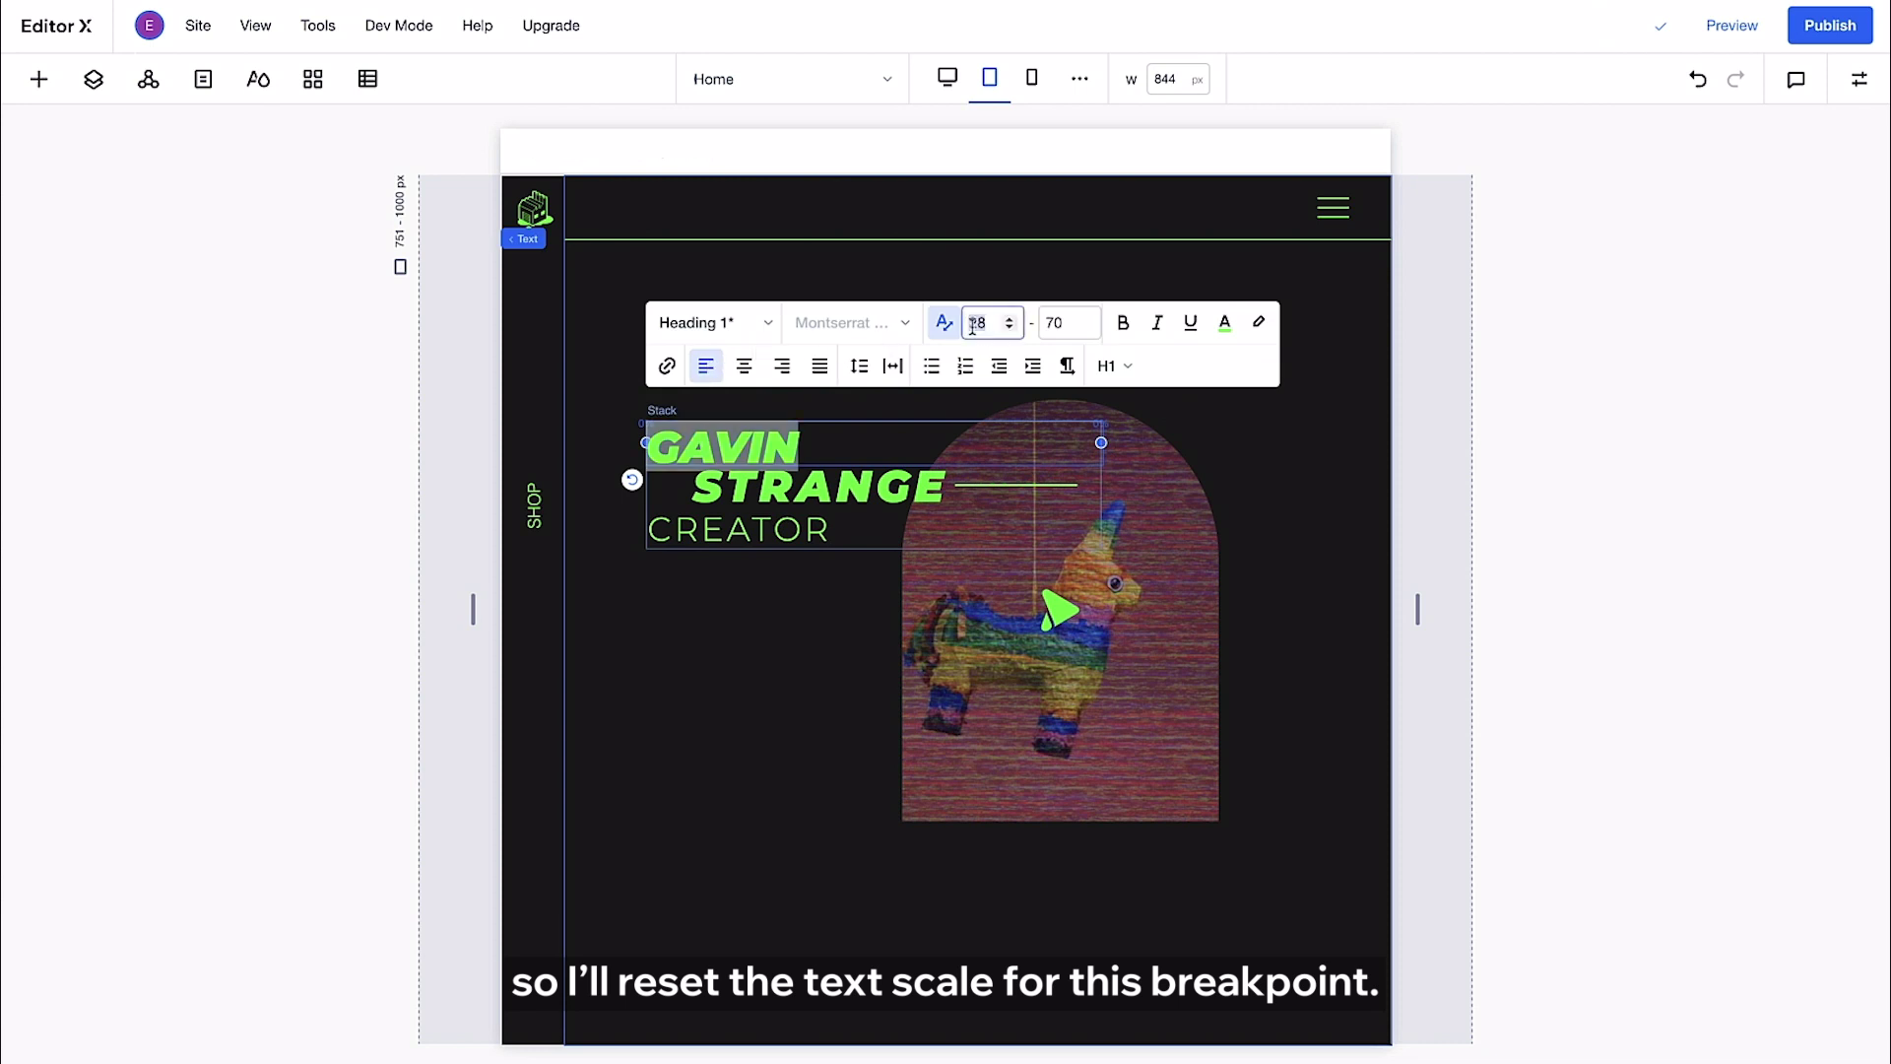
pyautogui.click(1059, 313)
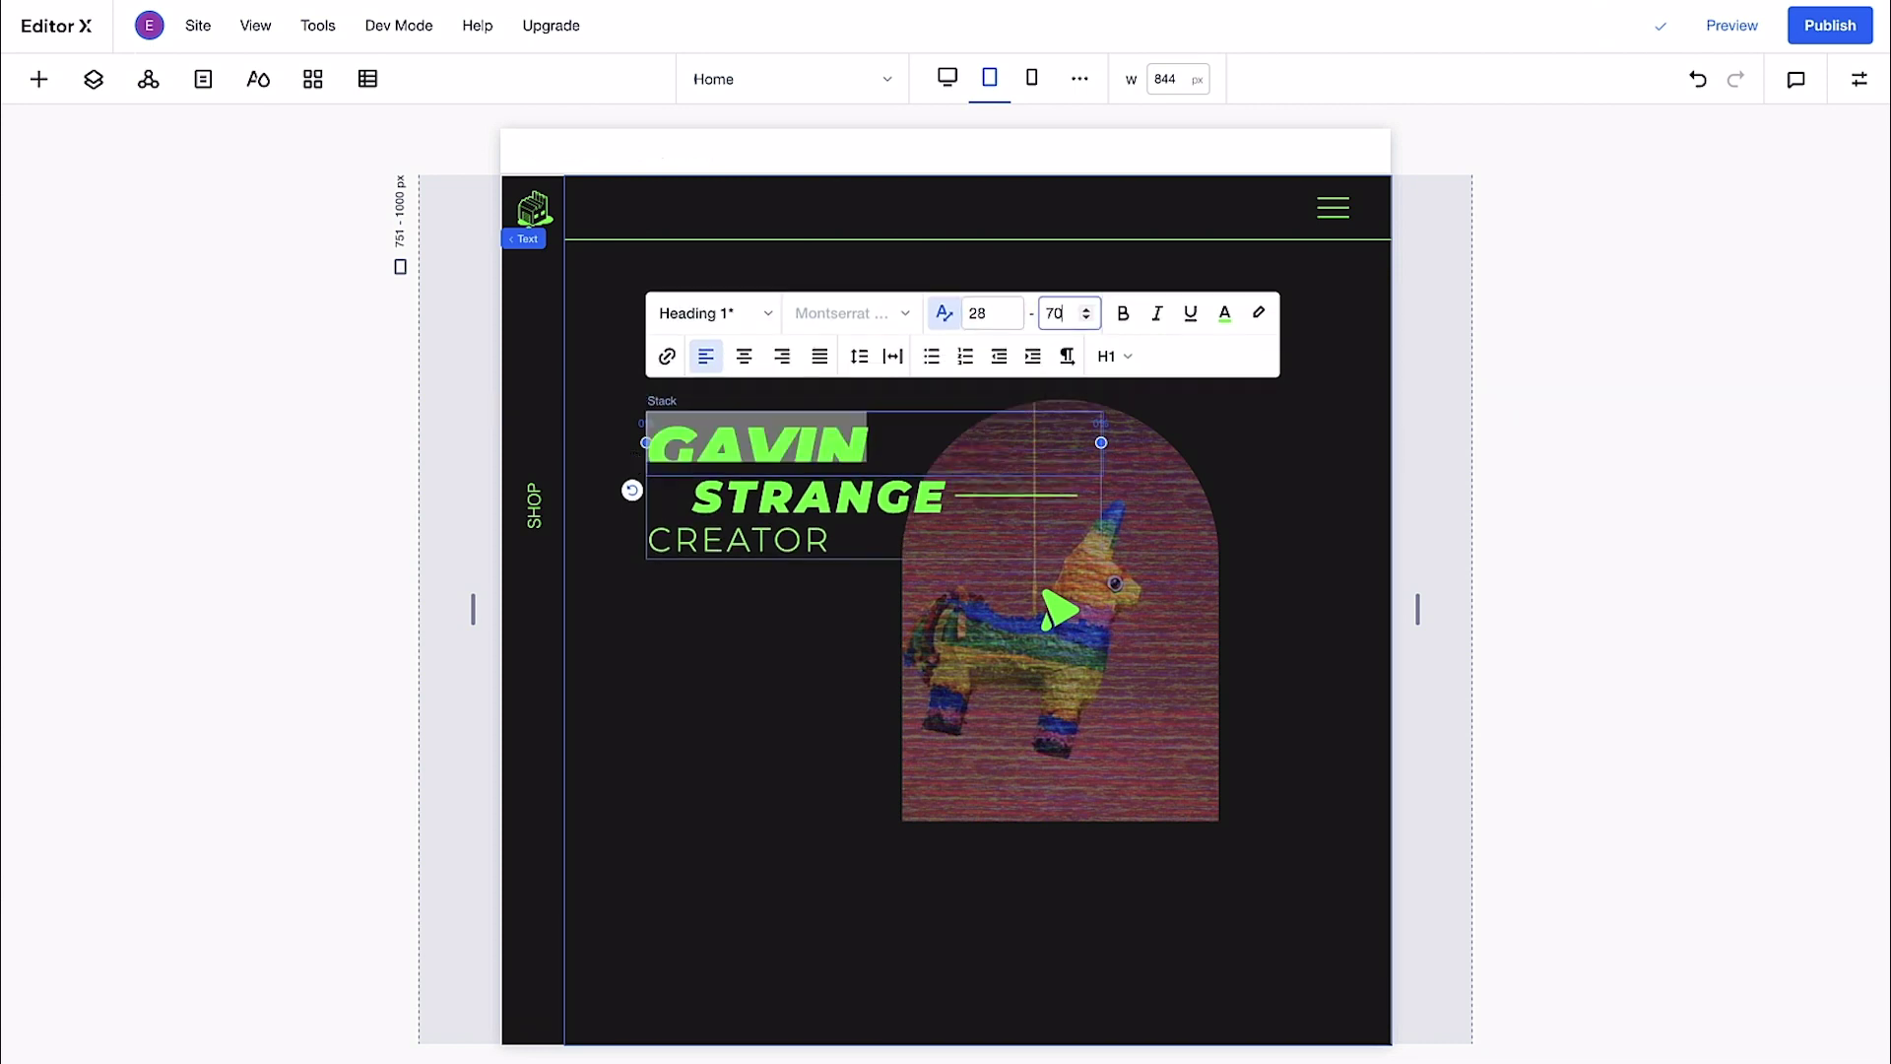
pyautogui.click(911, 508)
pyautogui.click(754, 418)
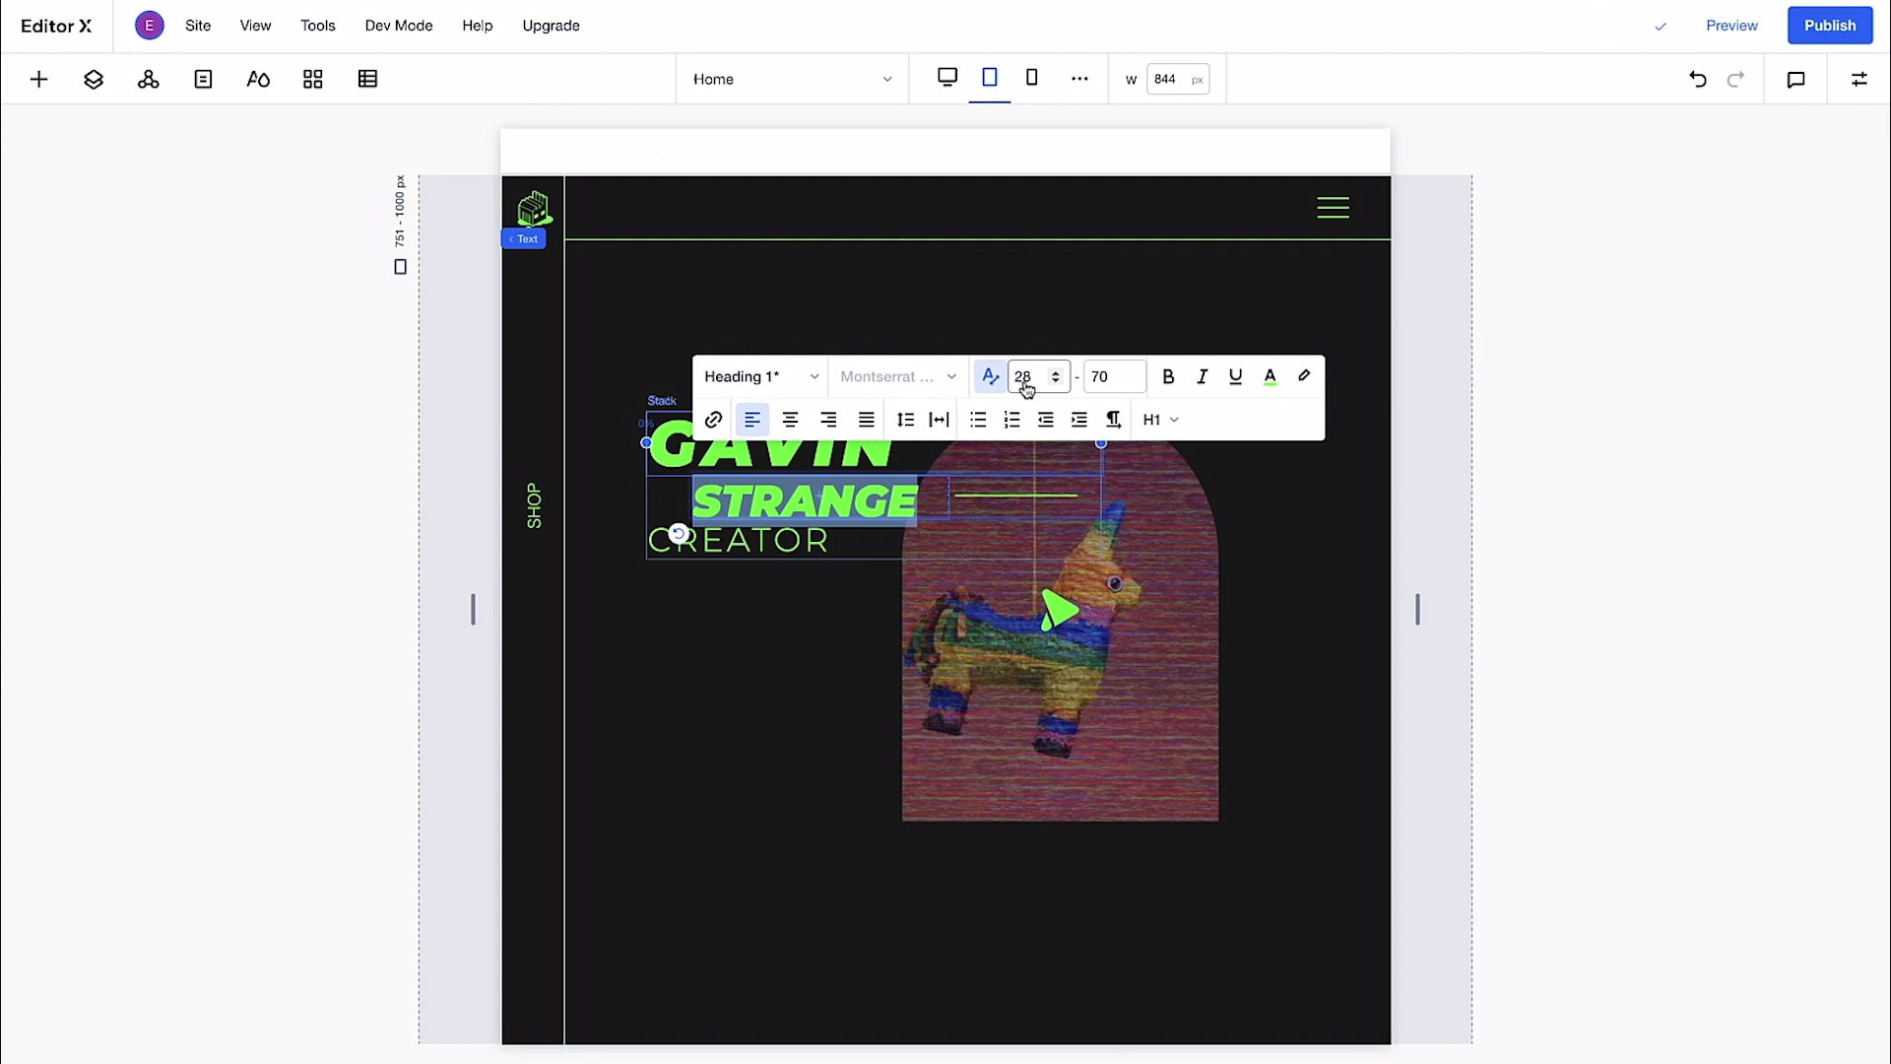
pyautogui.click(739, 549)
pyautogui.click(689, 469)
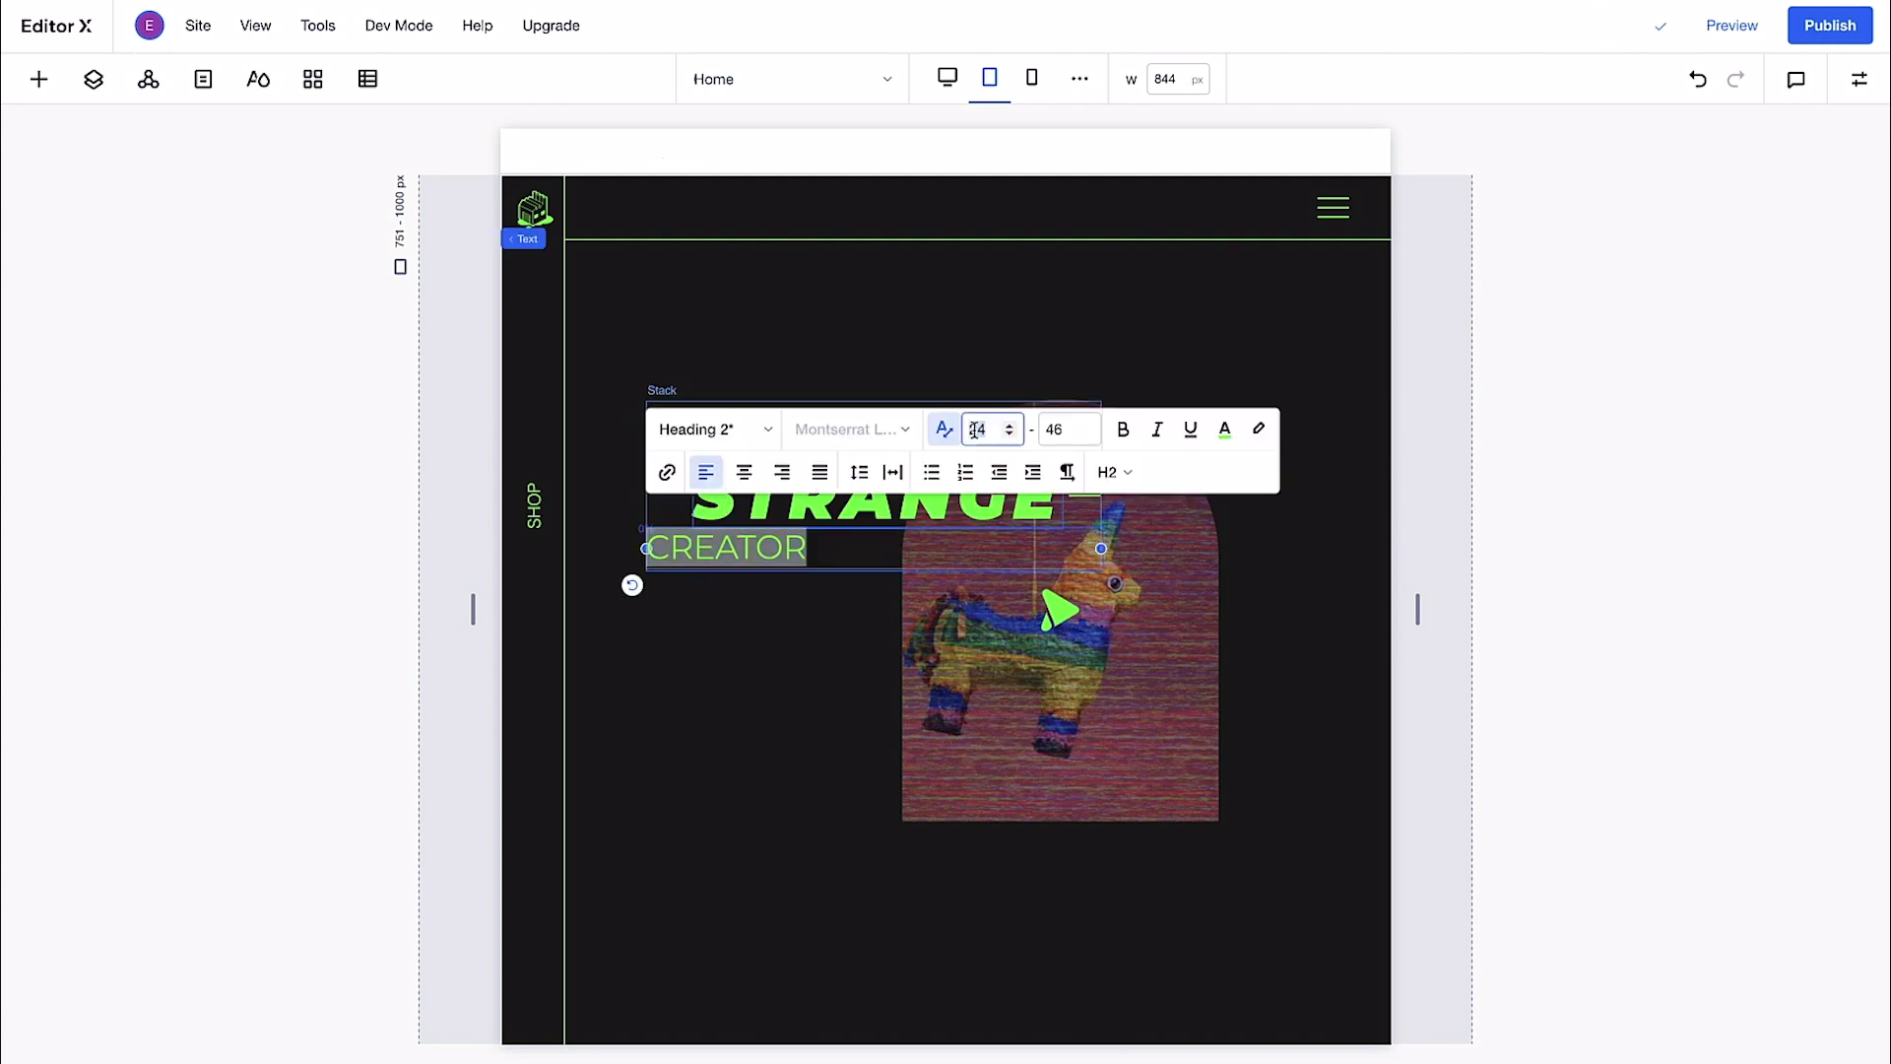
pyautogui.click(985, 423)
pyautogui.click(1058, 423)
# Set the thin decorative line beside the second heading to Don't Display on tablet.
pyautogui.click(1084, 492)
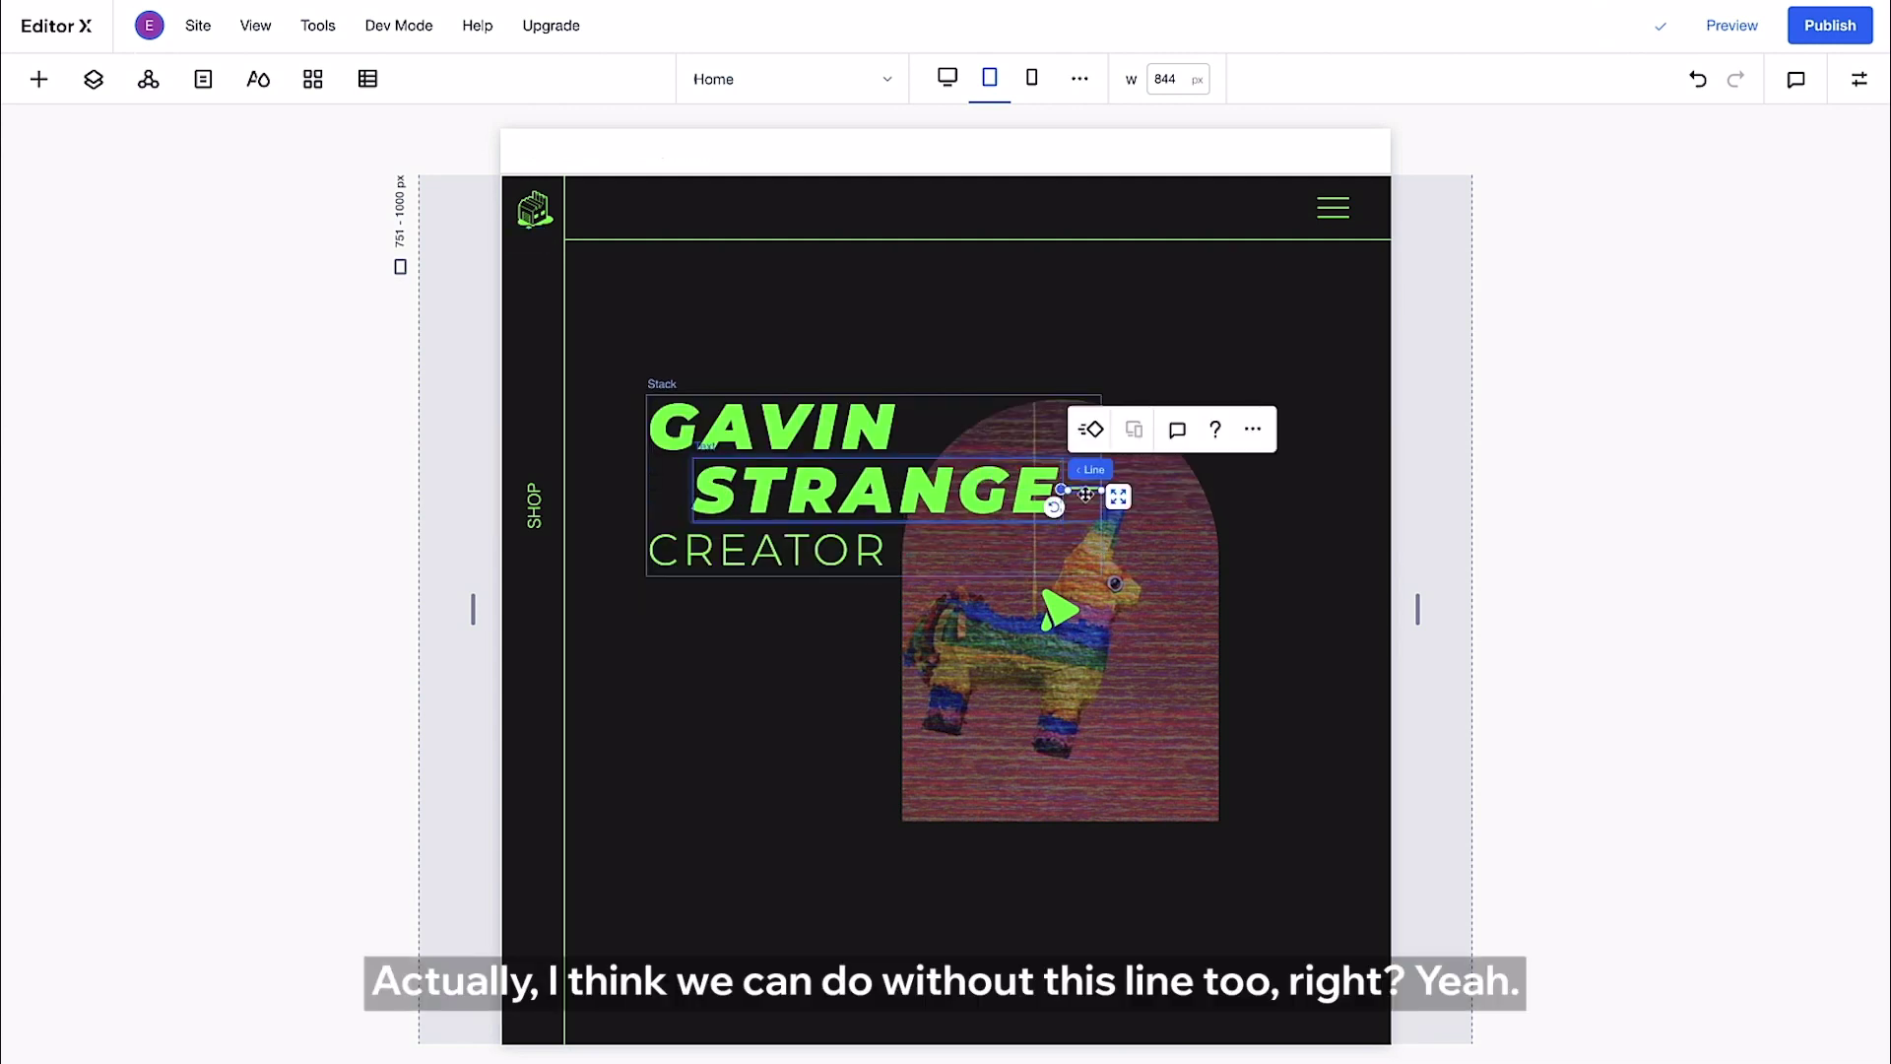
pyautogui.click(1249, 433)
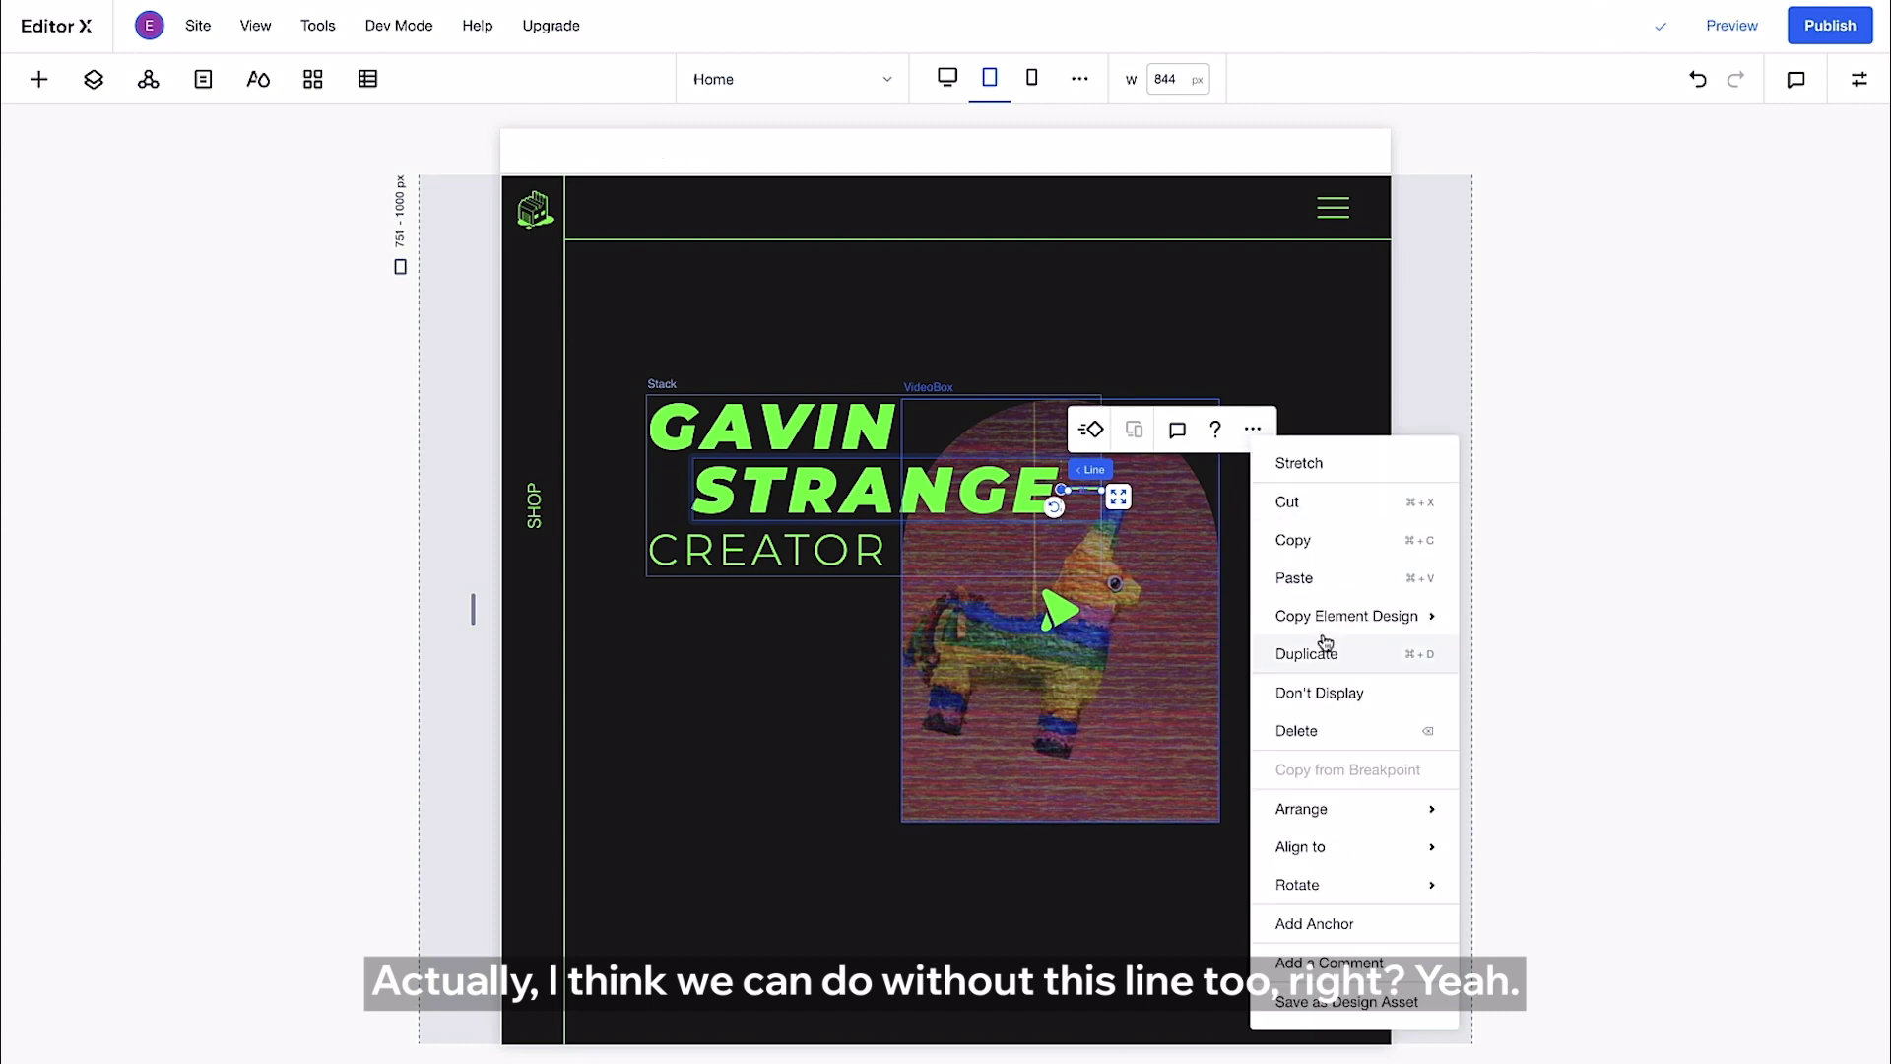
pyautogui.click(1326, 695)
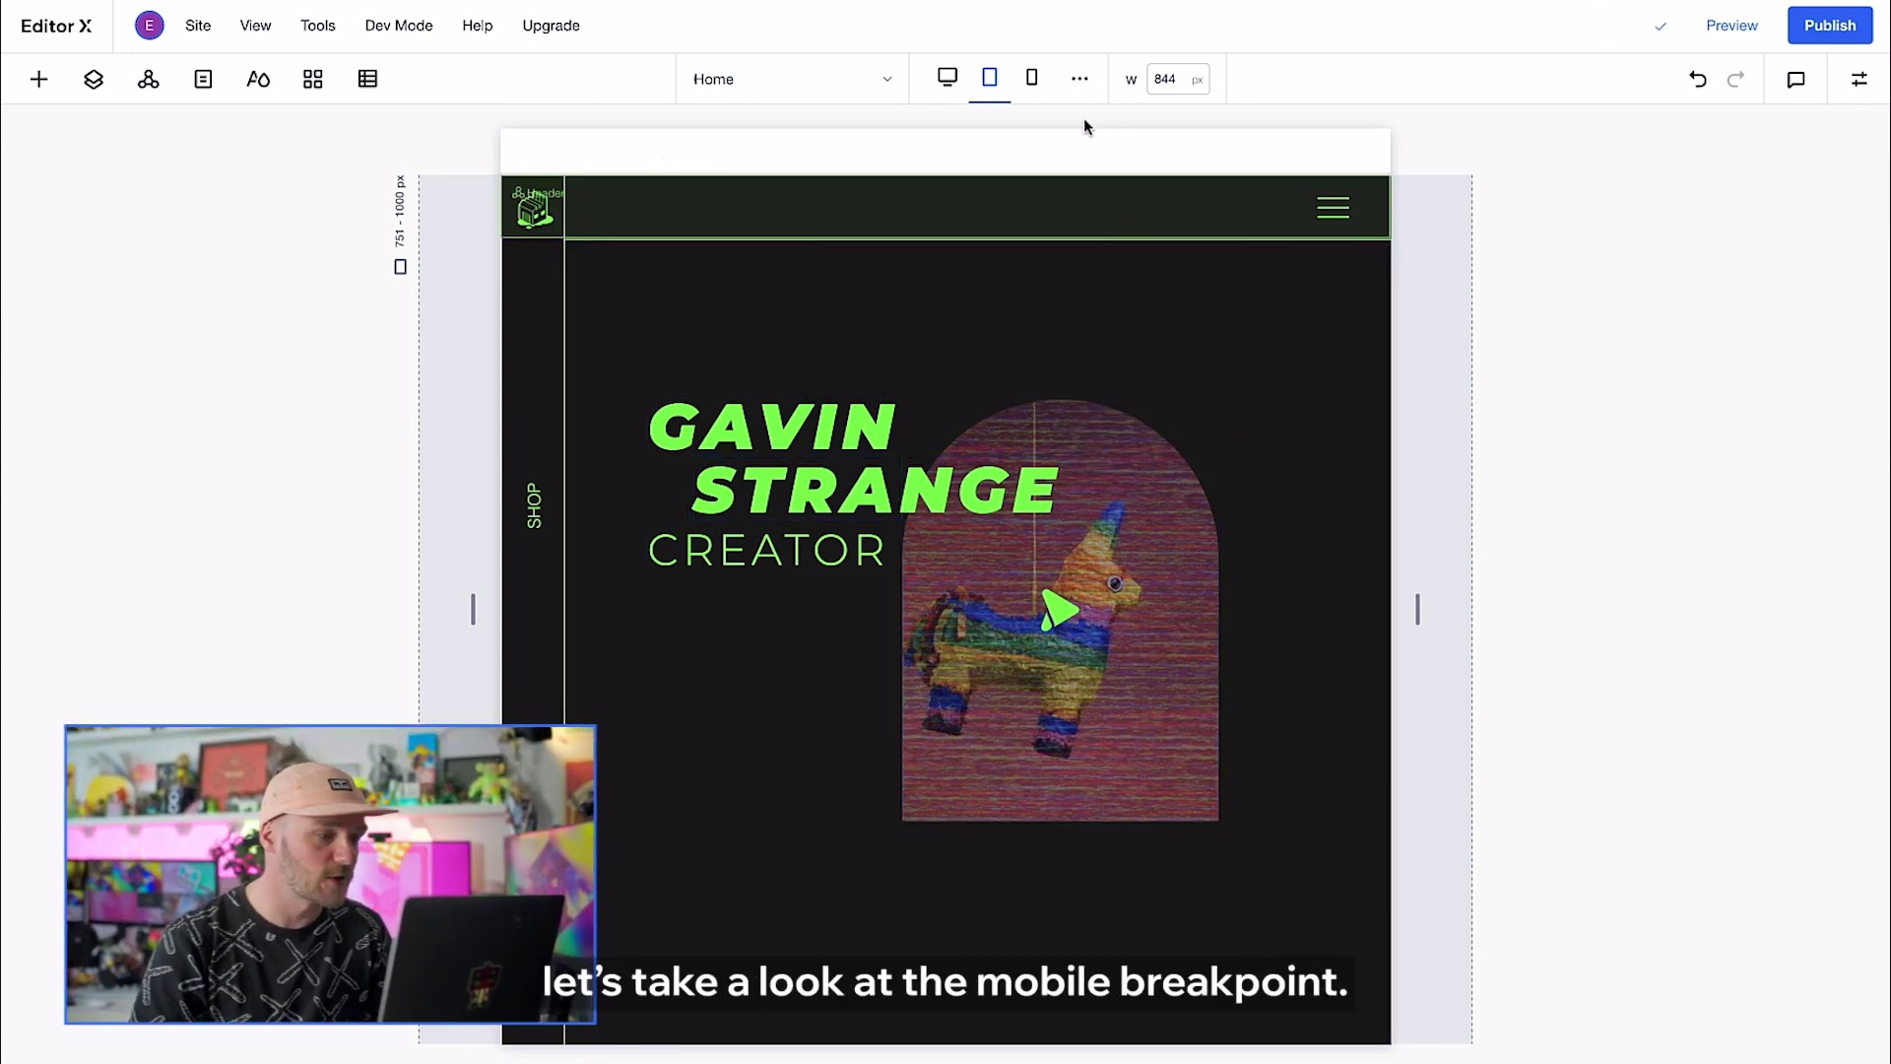
# Switch to the 360 px mobile breakpoint and set the vertical SHOP section to Don't Display.
pyautogui.click(1031, 78)
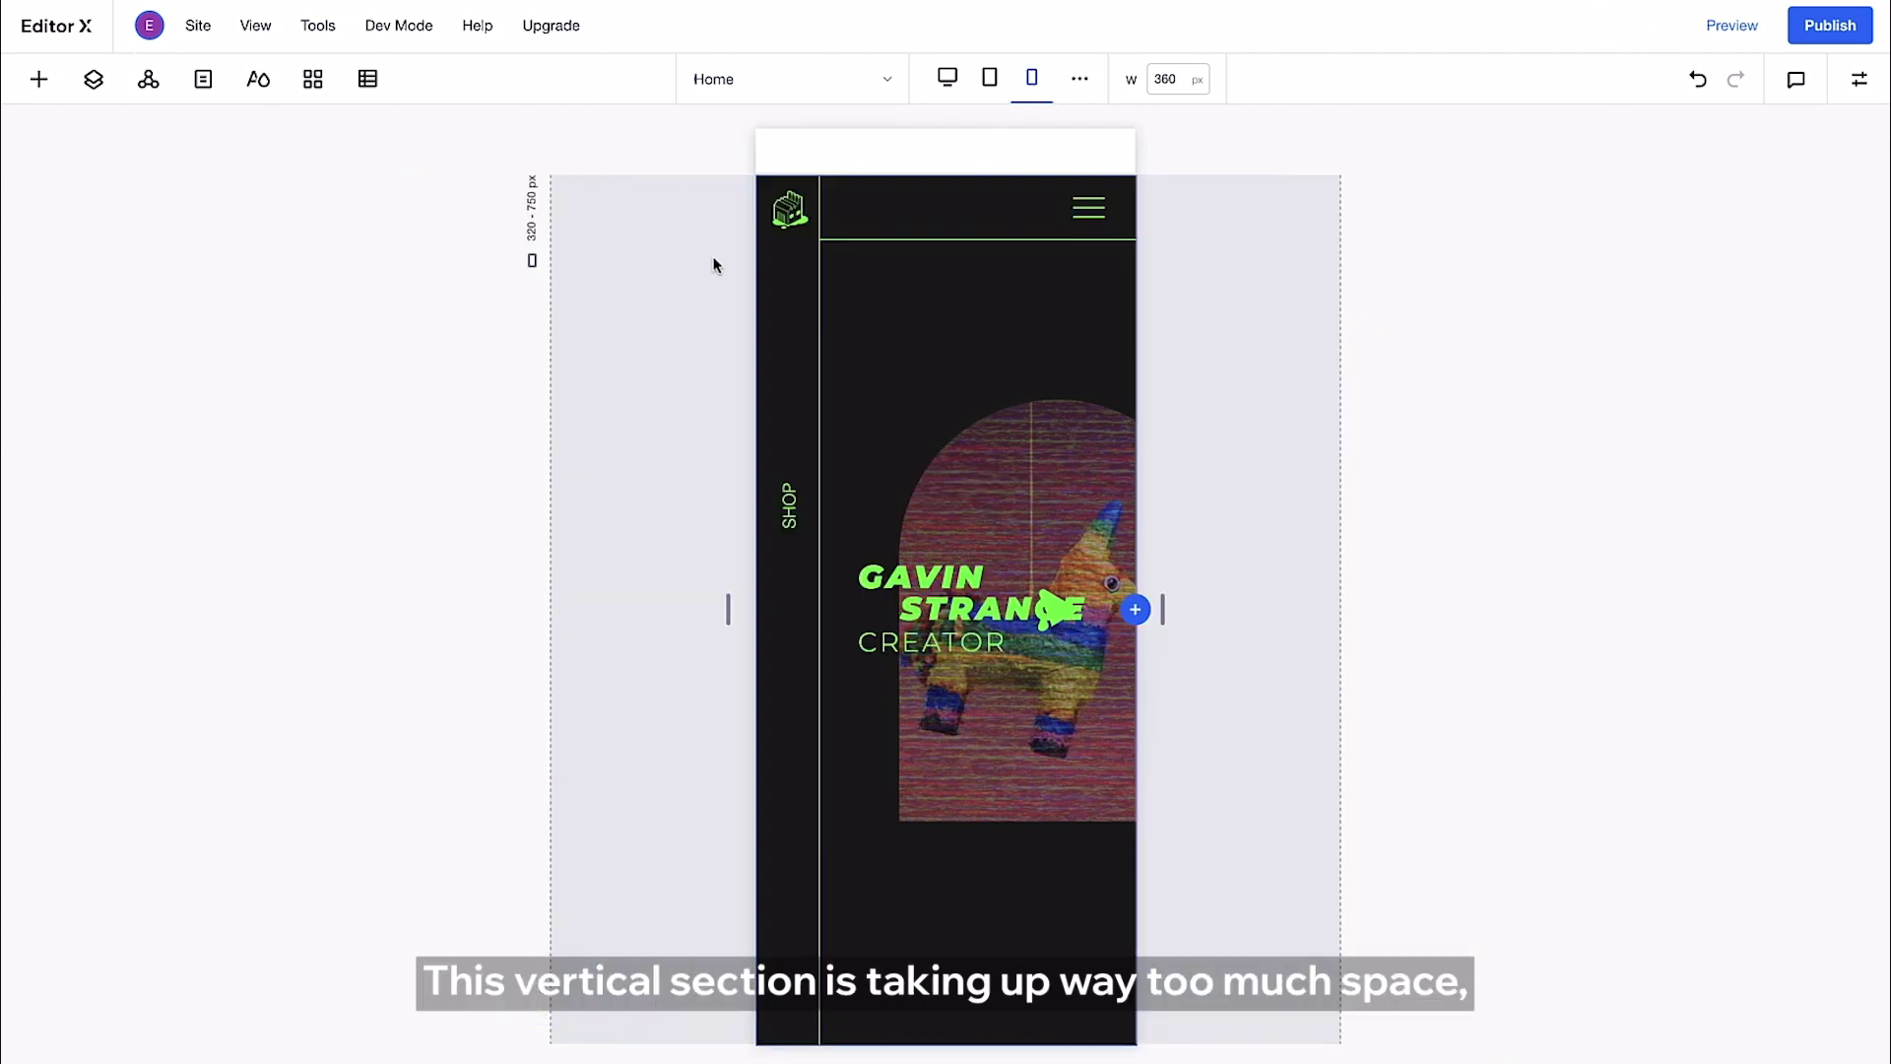
pyautogui.click(759, 262)
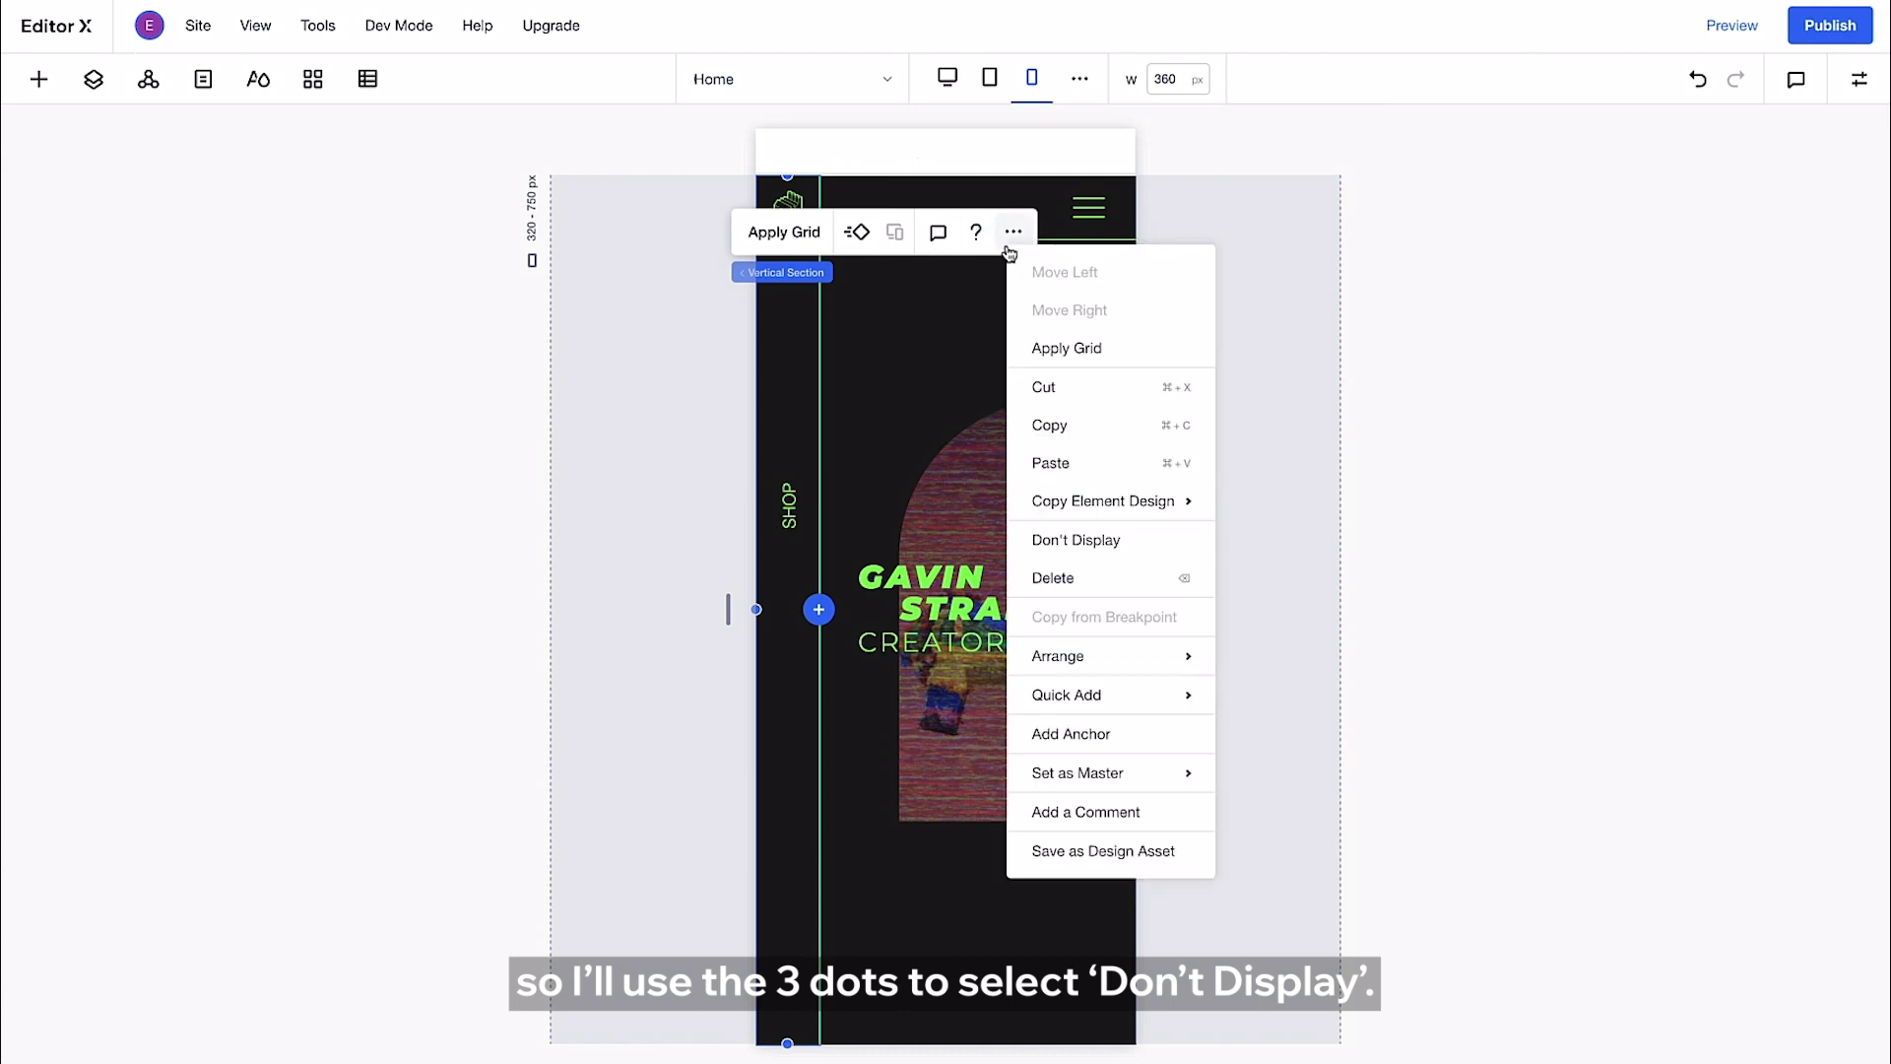
pyautogui.click(1037, 541)
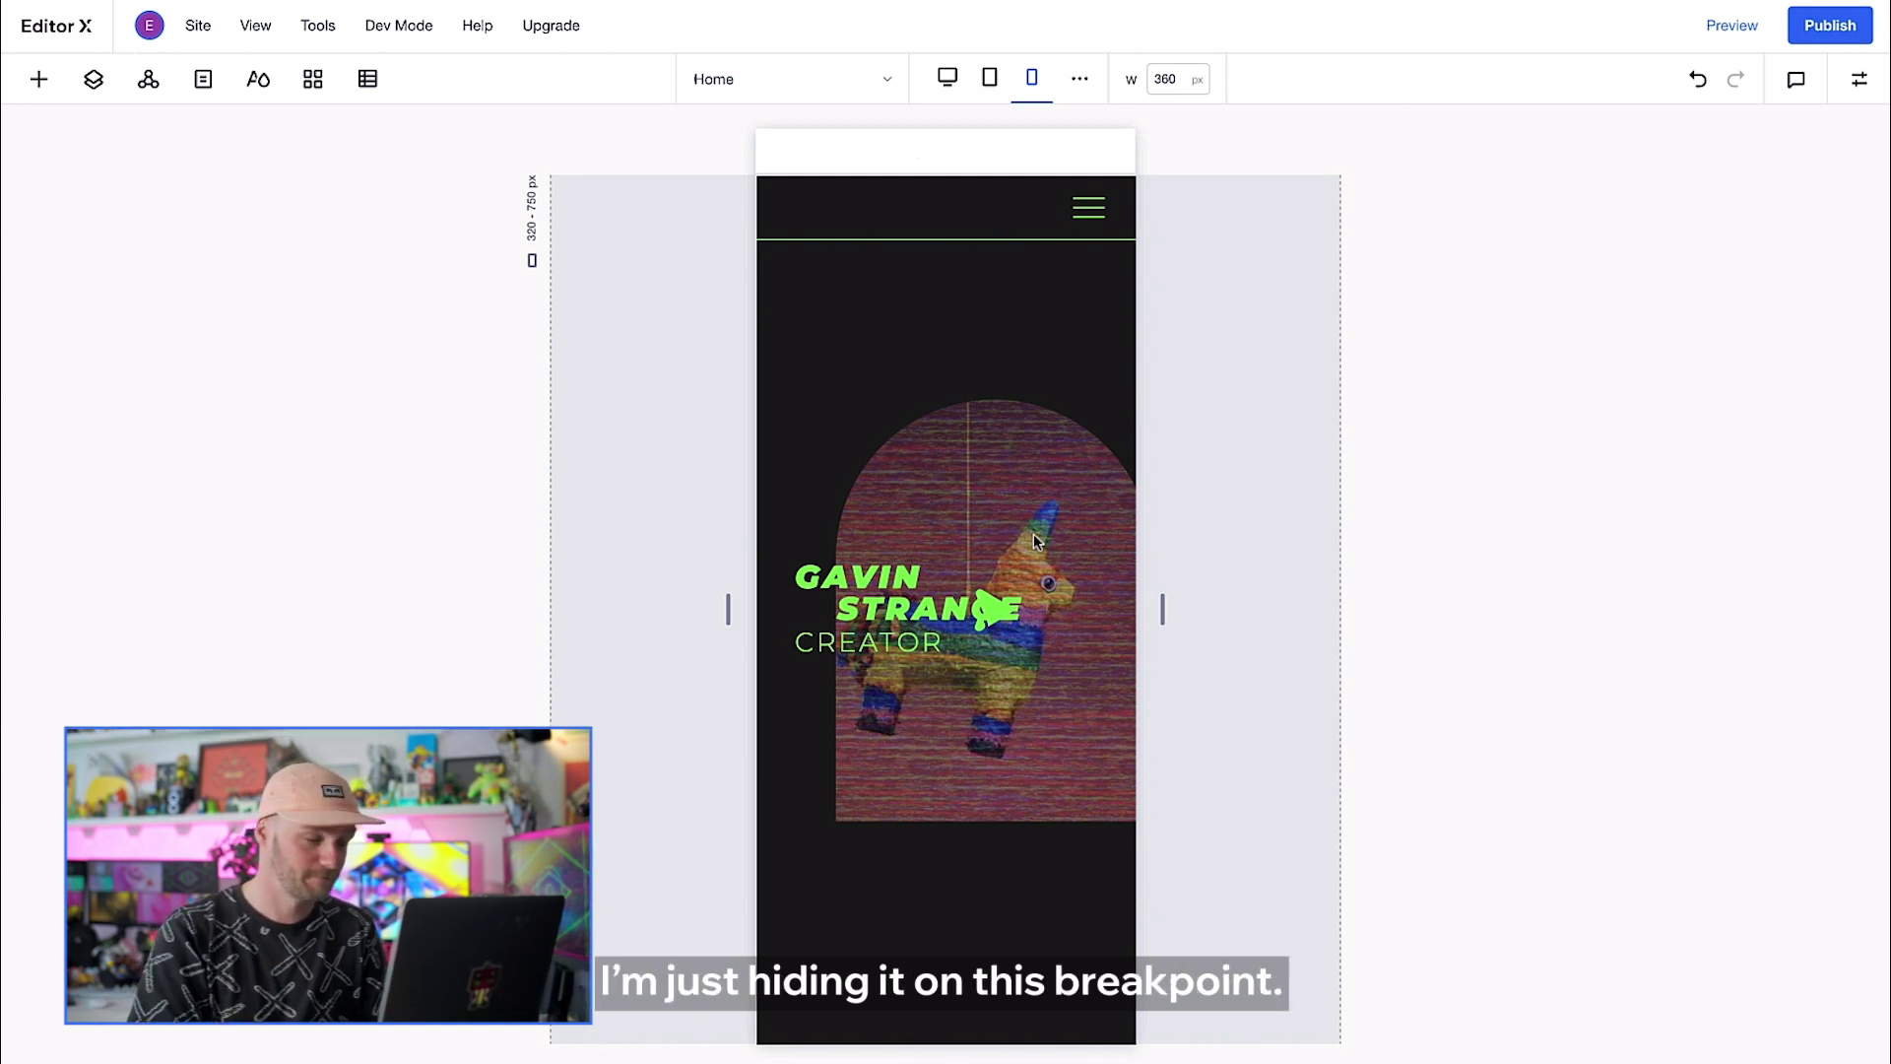
pyautogui.click(1032, 534)
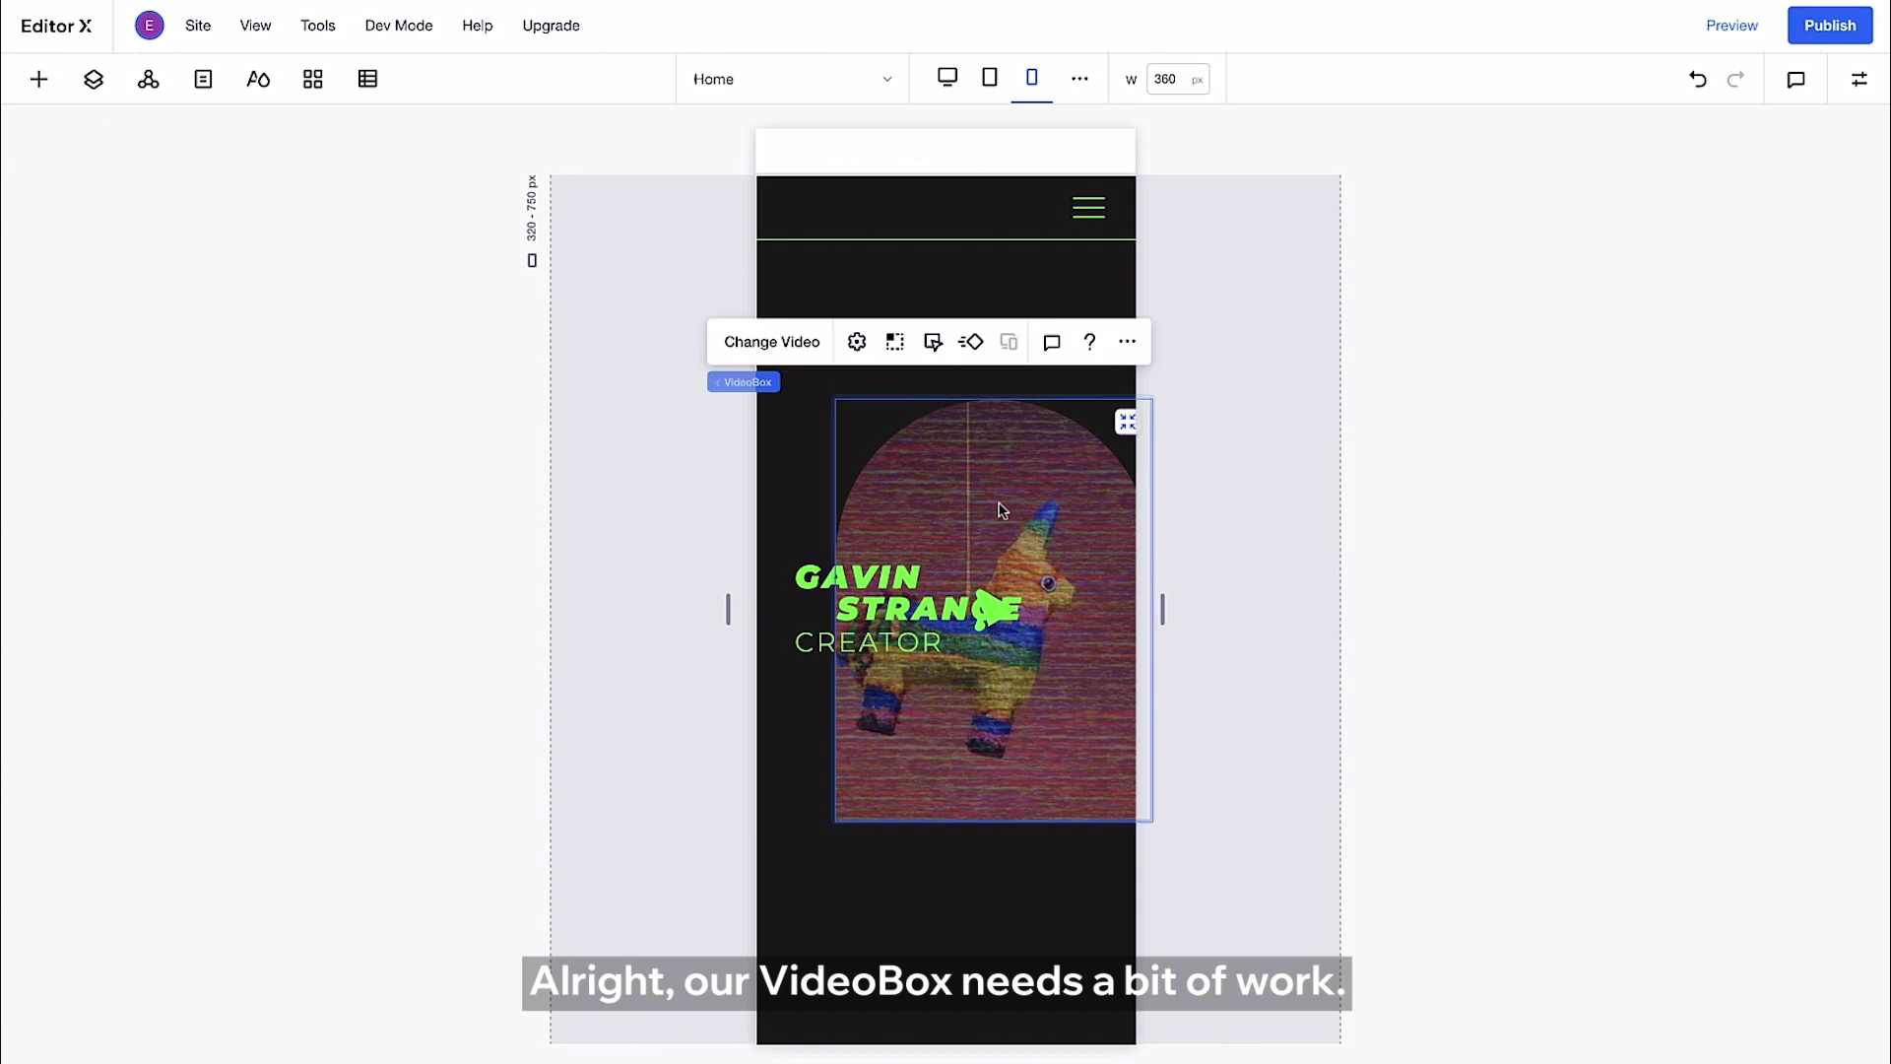
# Make the video's container 85% wide and 70% tall on mobile.
pyautogui.click(788, 389)
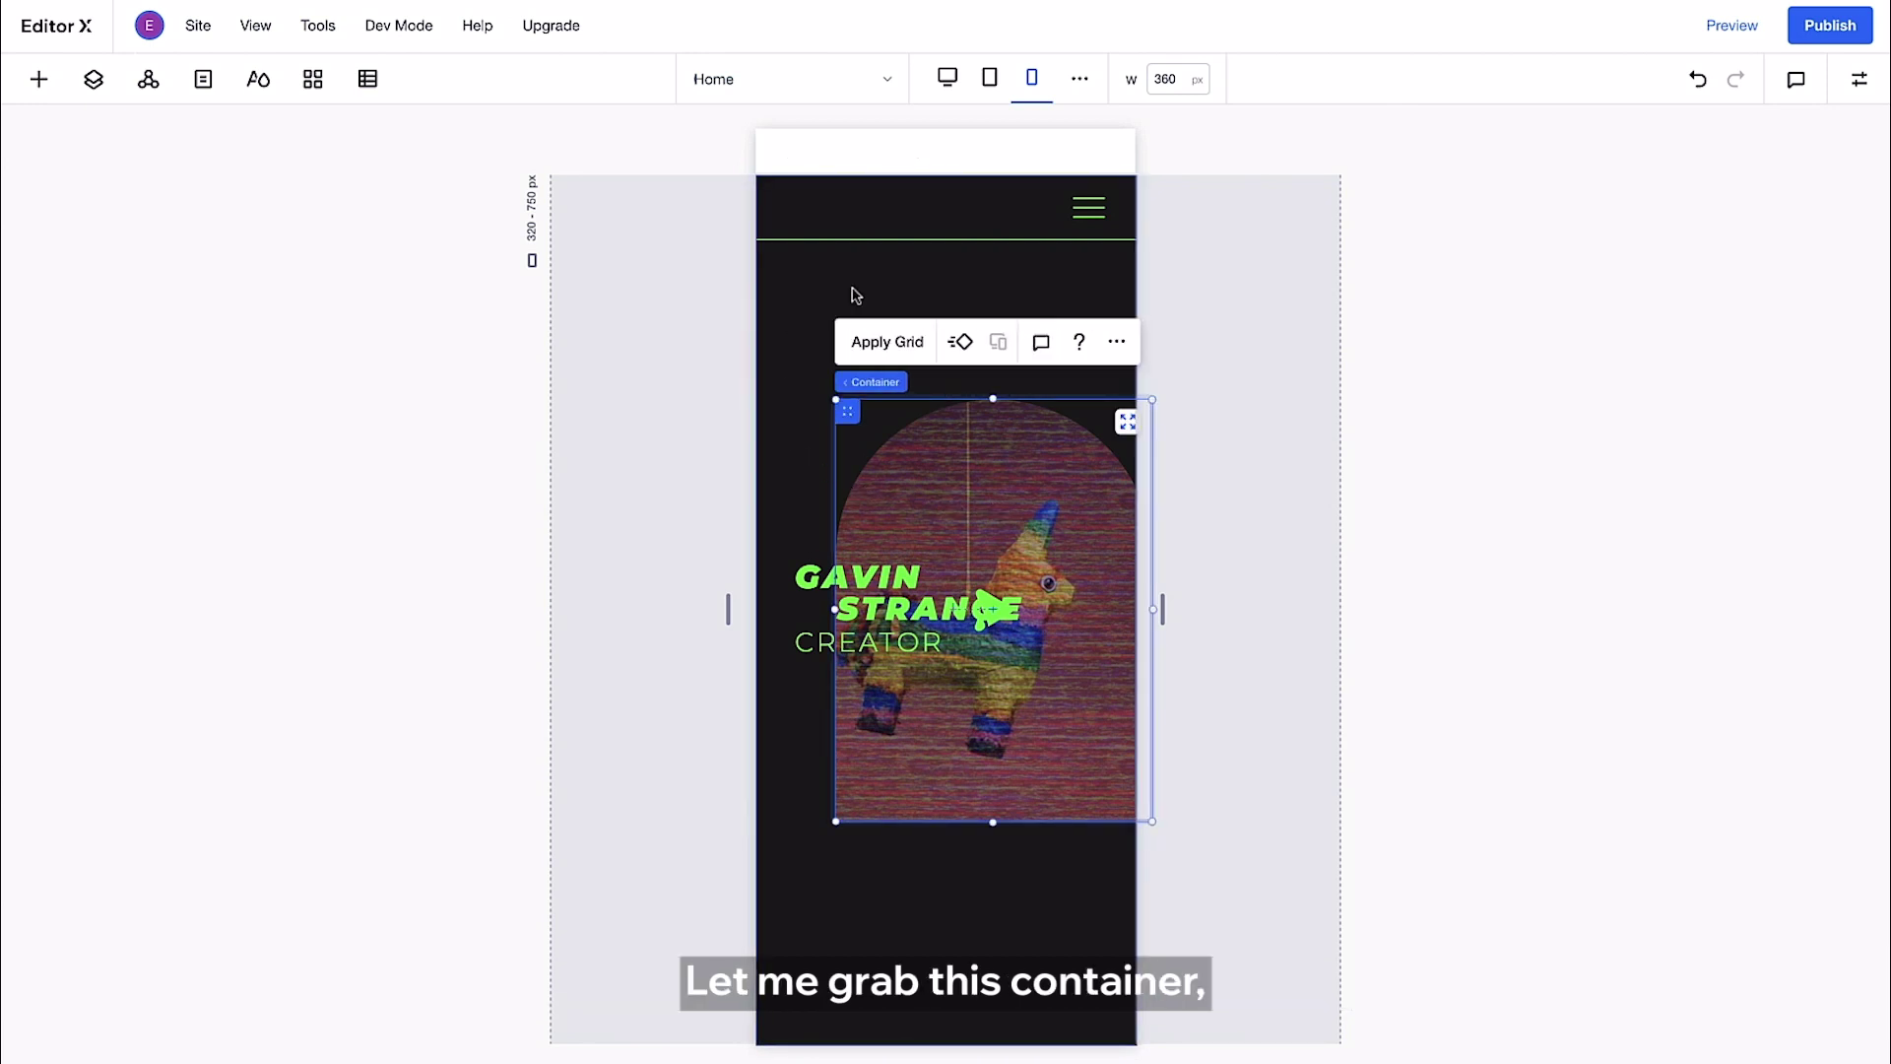
pyautogui.click(1859, 81)
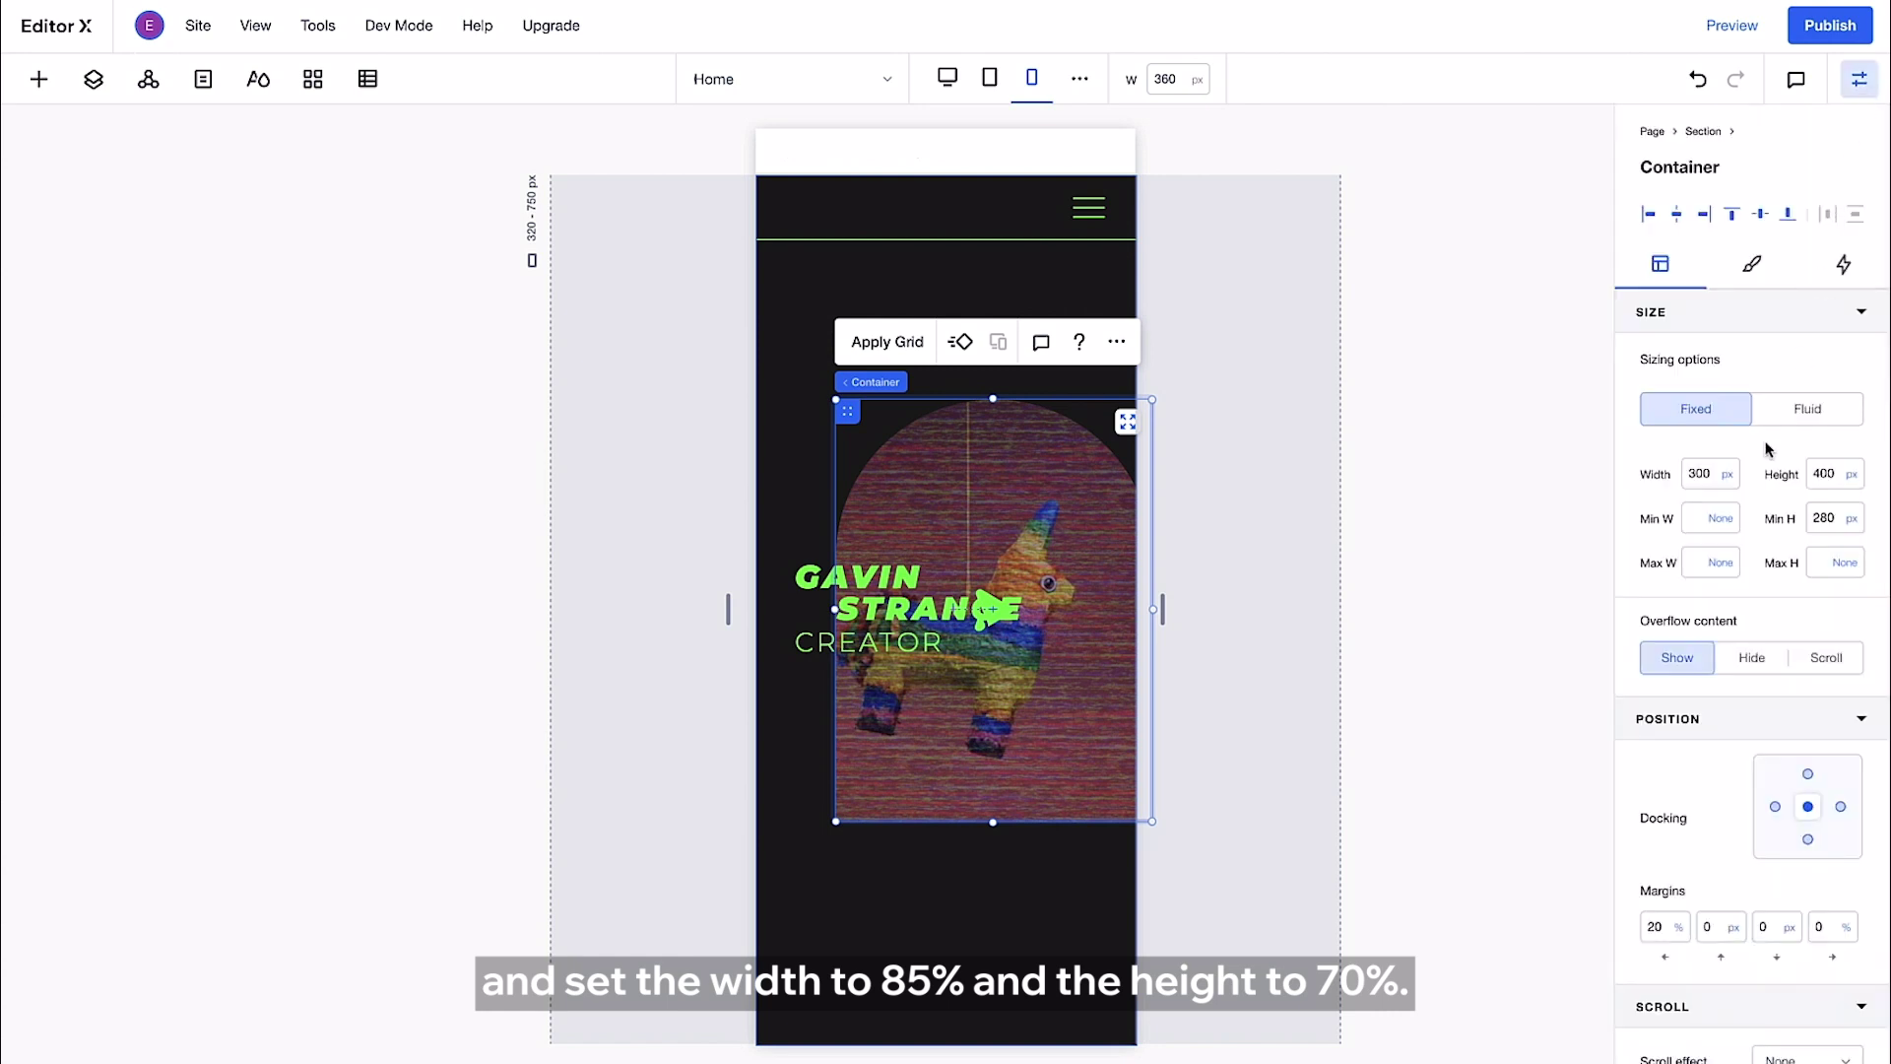
pyautogui.click(1726, 474)
pyautogui.click(1627, 403)
pyautogui.write('85')
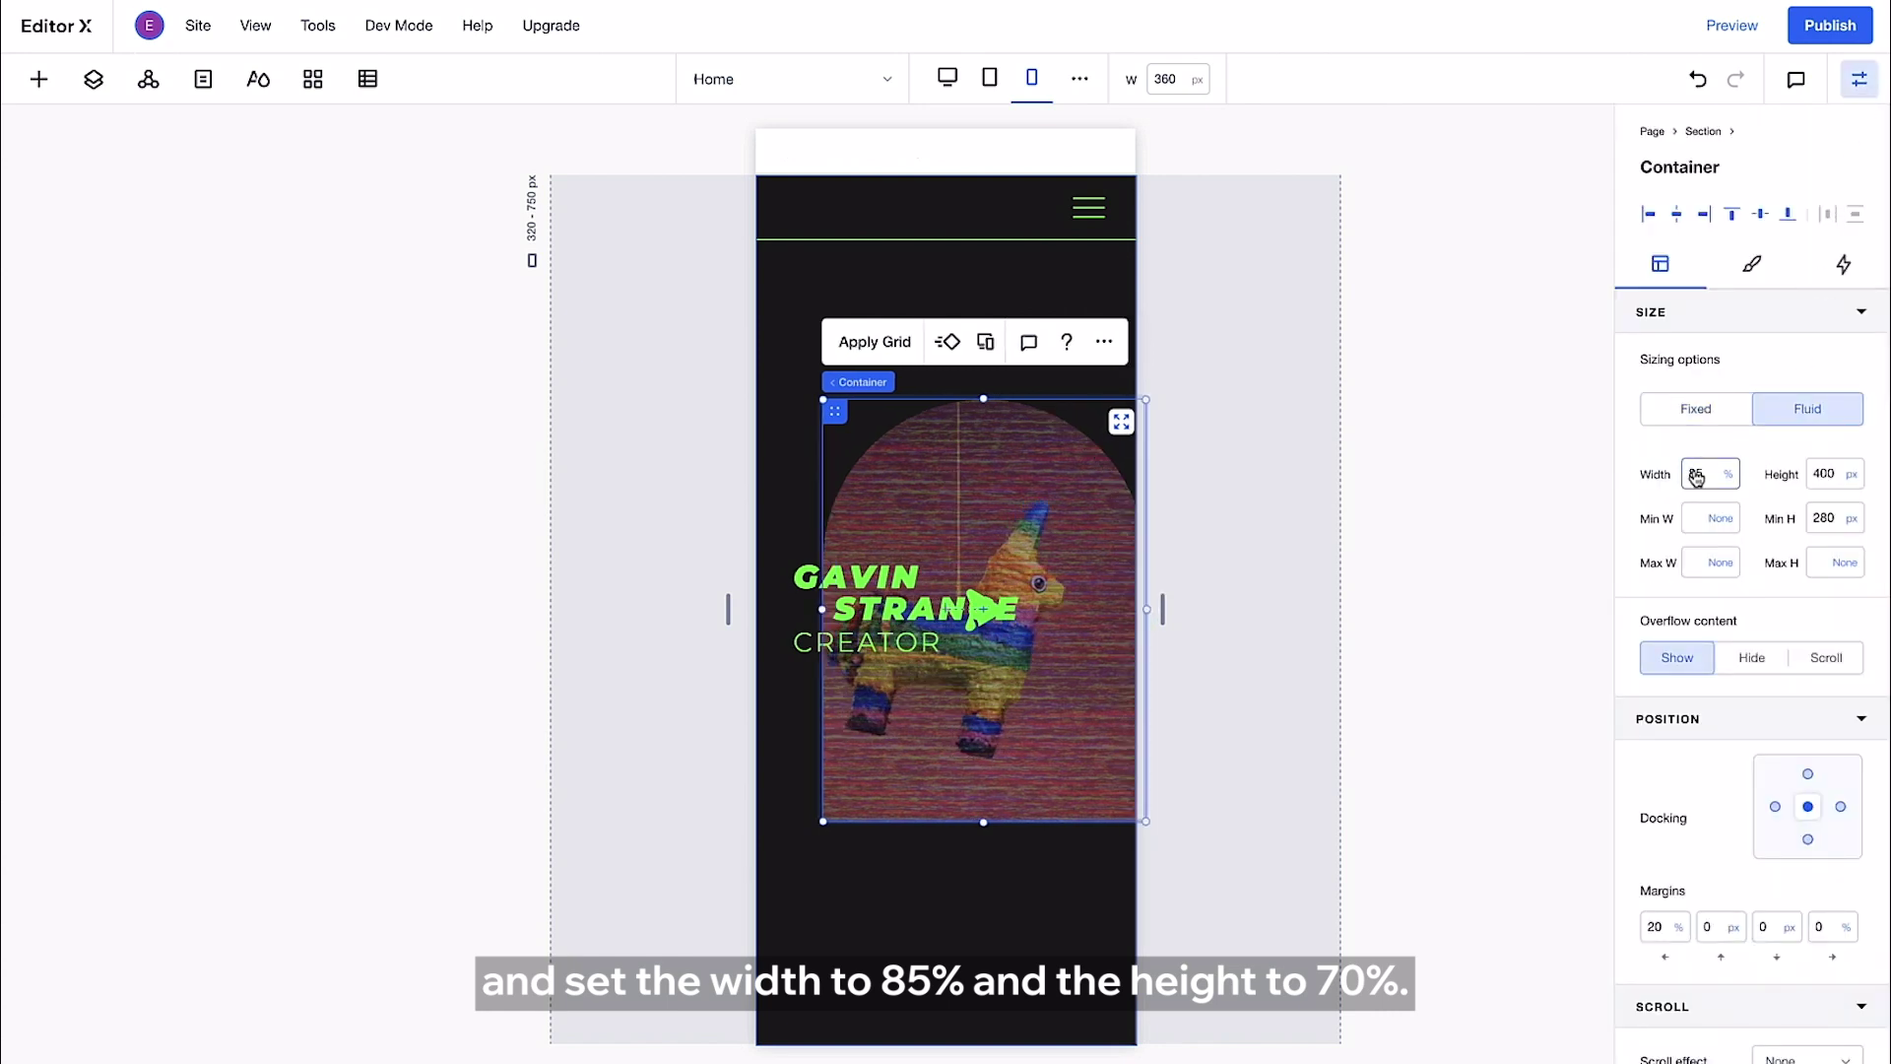
pyautogui.click(1823, 474)
pyautogui.write('70')
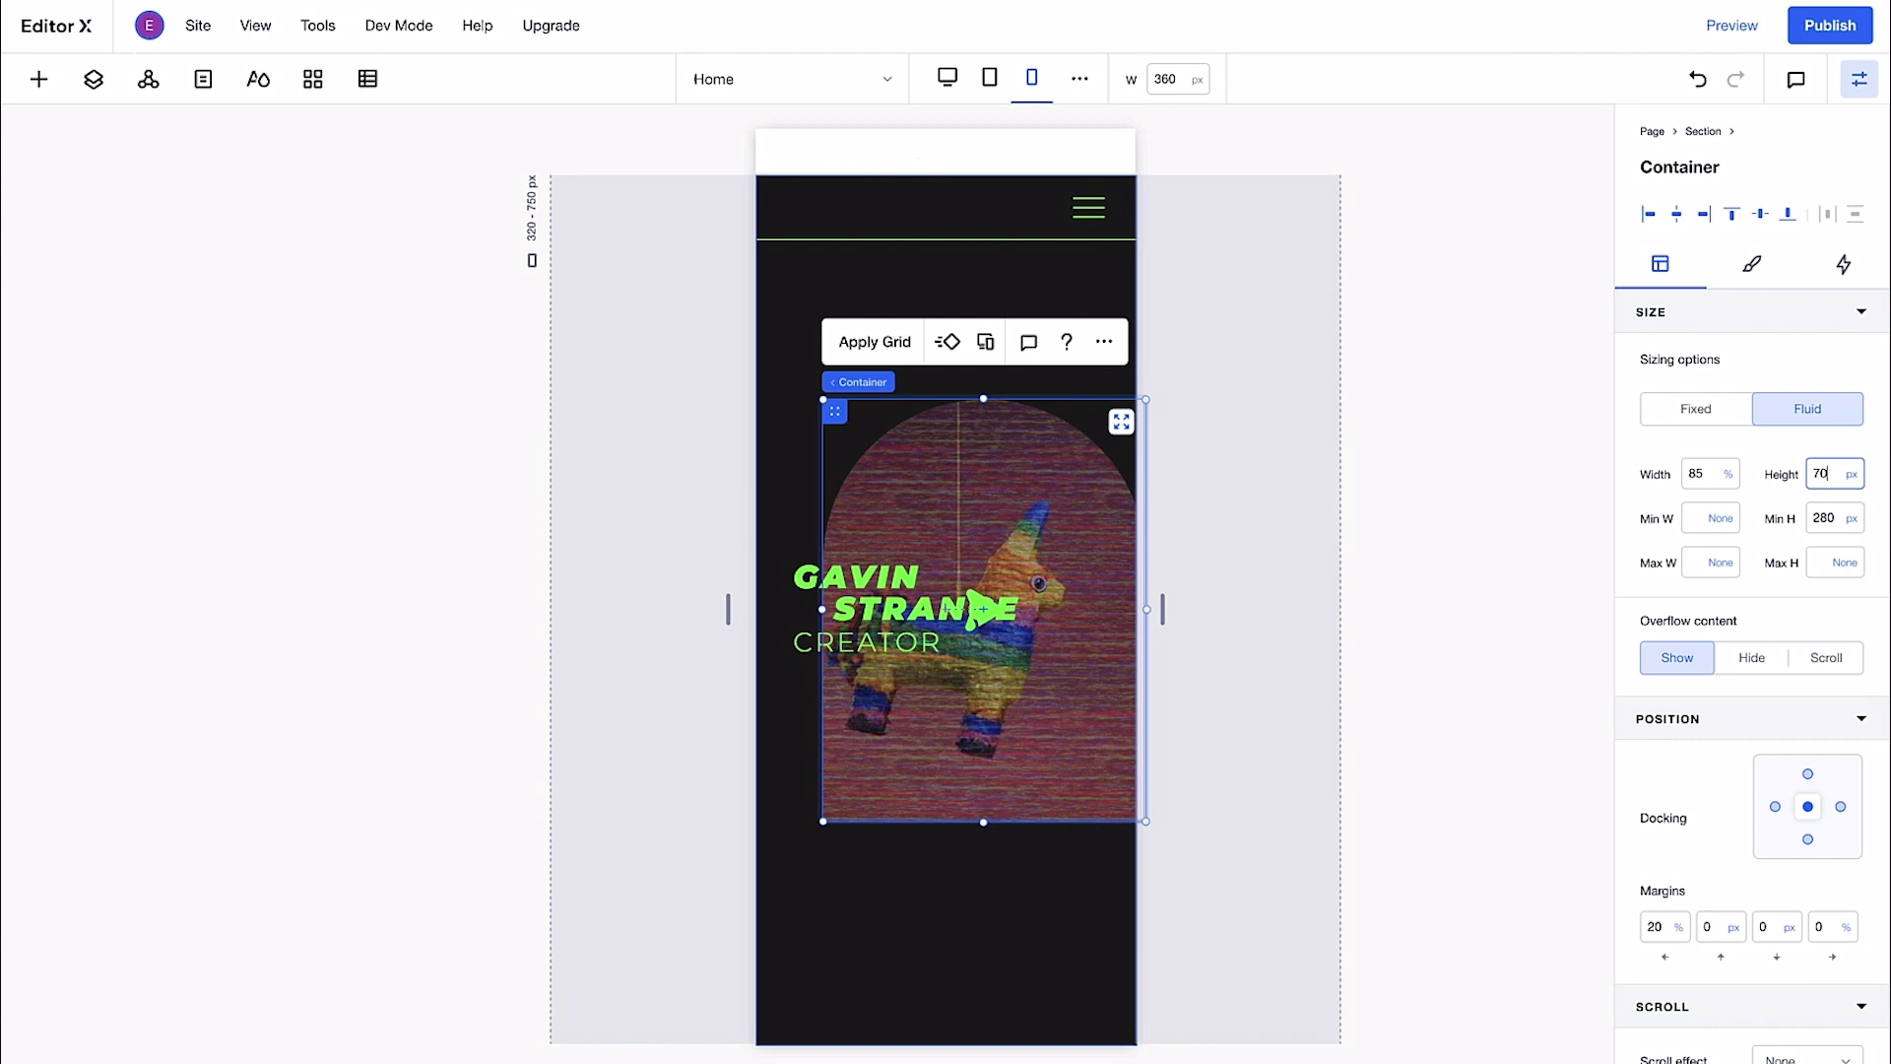
pyautogui.write('%')
pyautogui.press('Return')
# Set the container's minimum height to None, max width to 400 px, and left margin to 0.
pyautogui.click(1844, 509)
pyautogui.click(1854, 525)
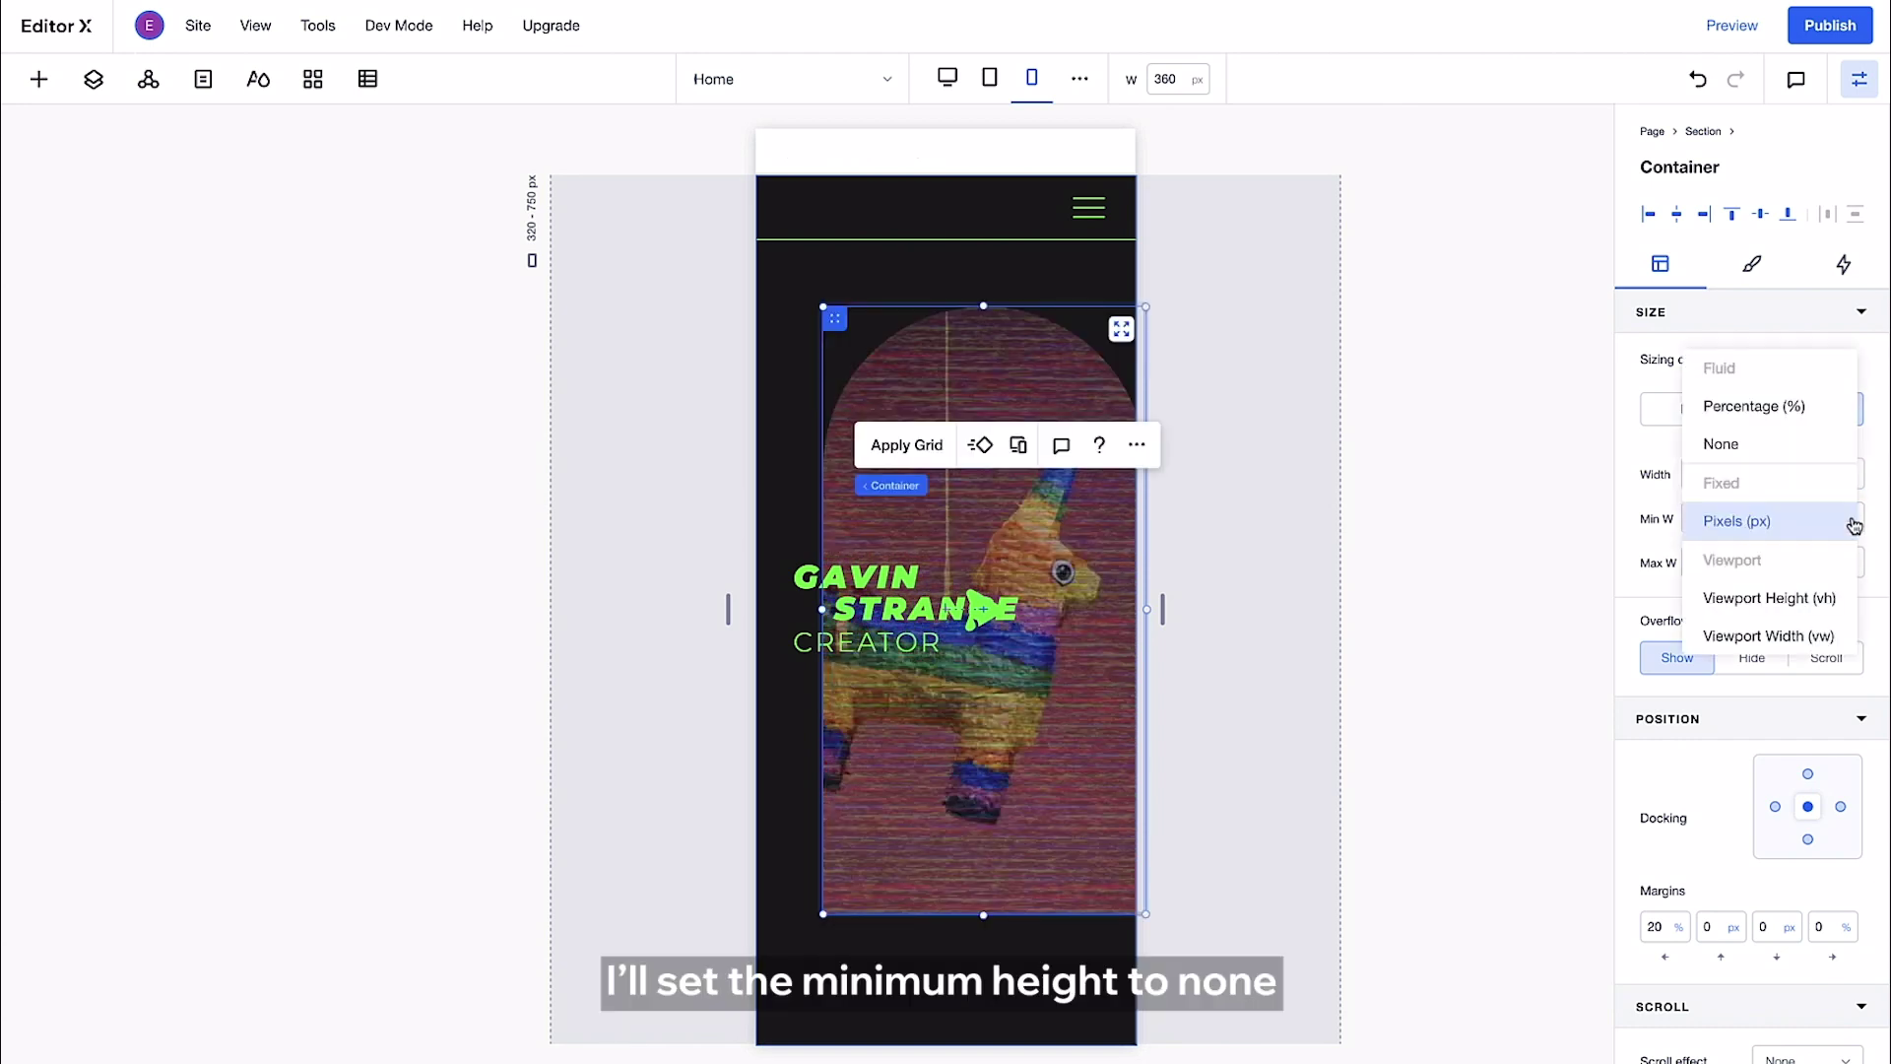
pyautogui.click(1807, 441)
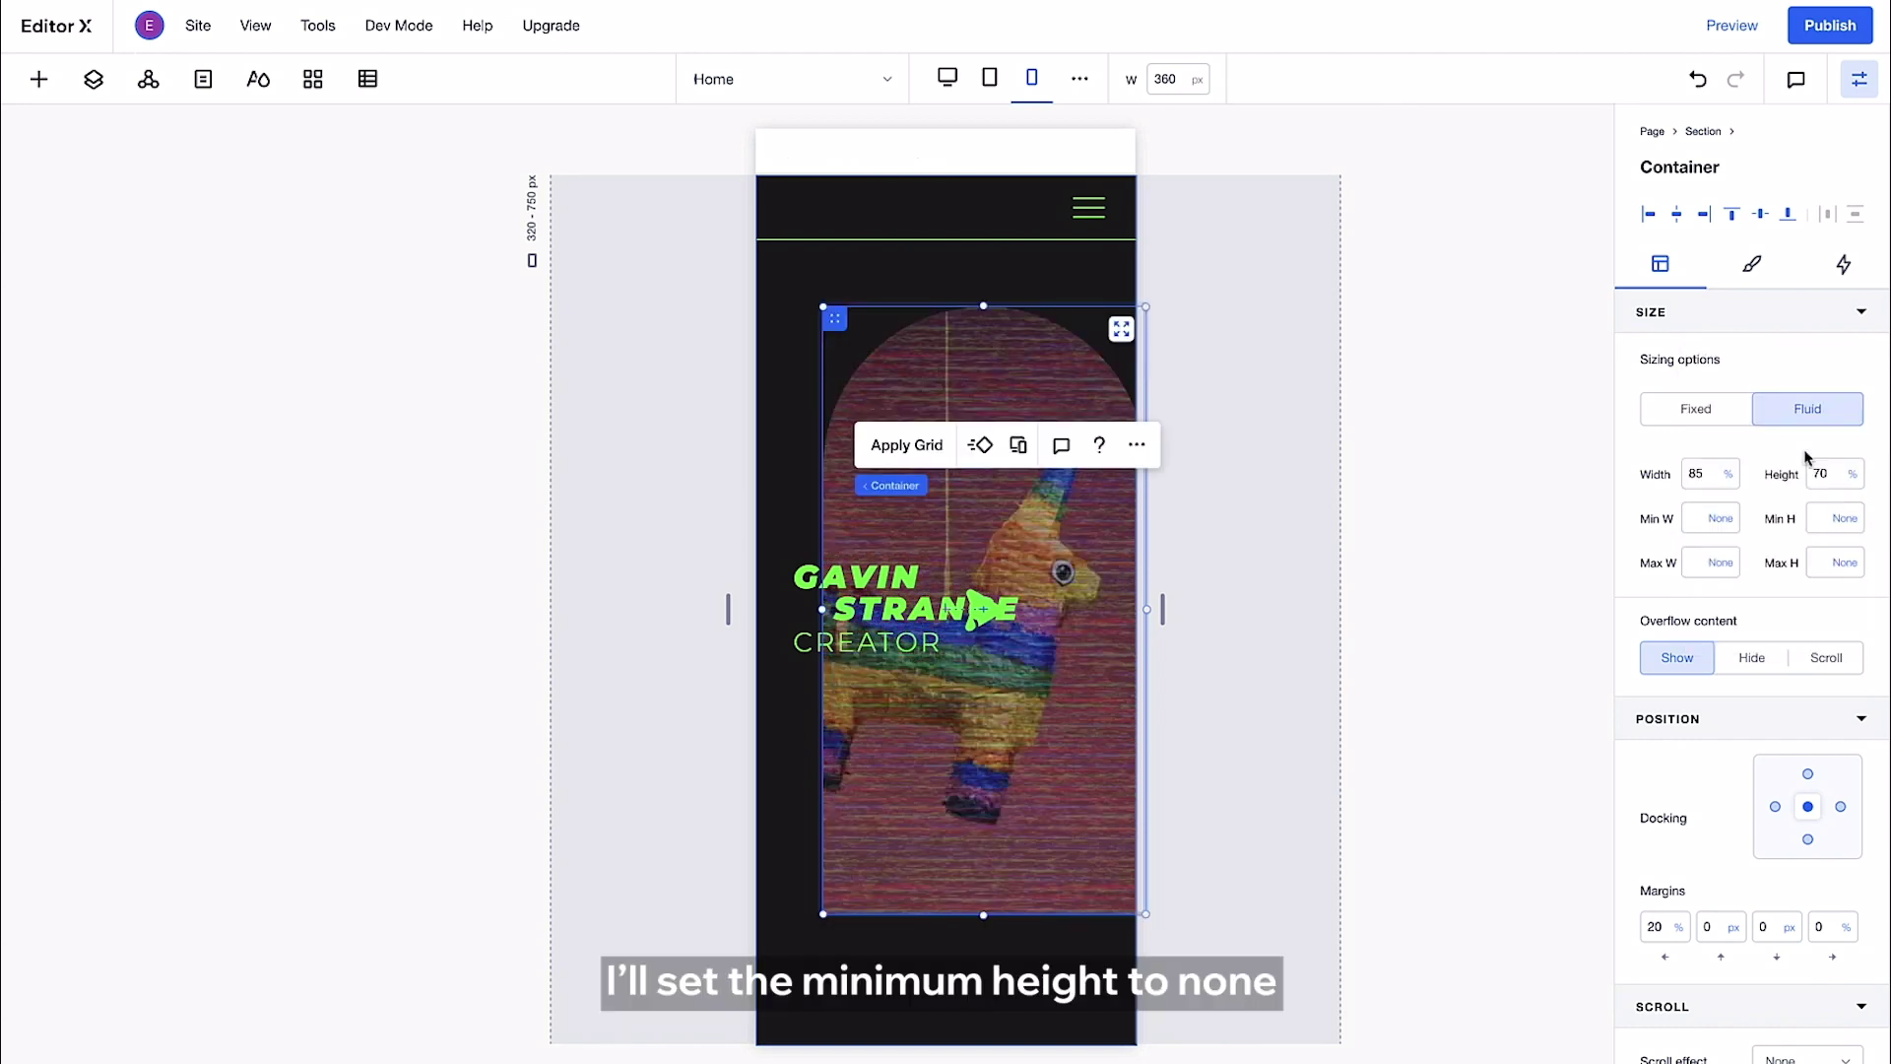
pyautogui.click(1731, 568)
pyautogui.click(1697, 638)
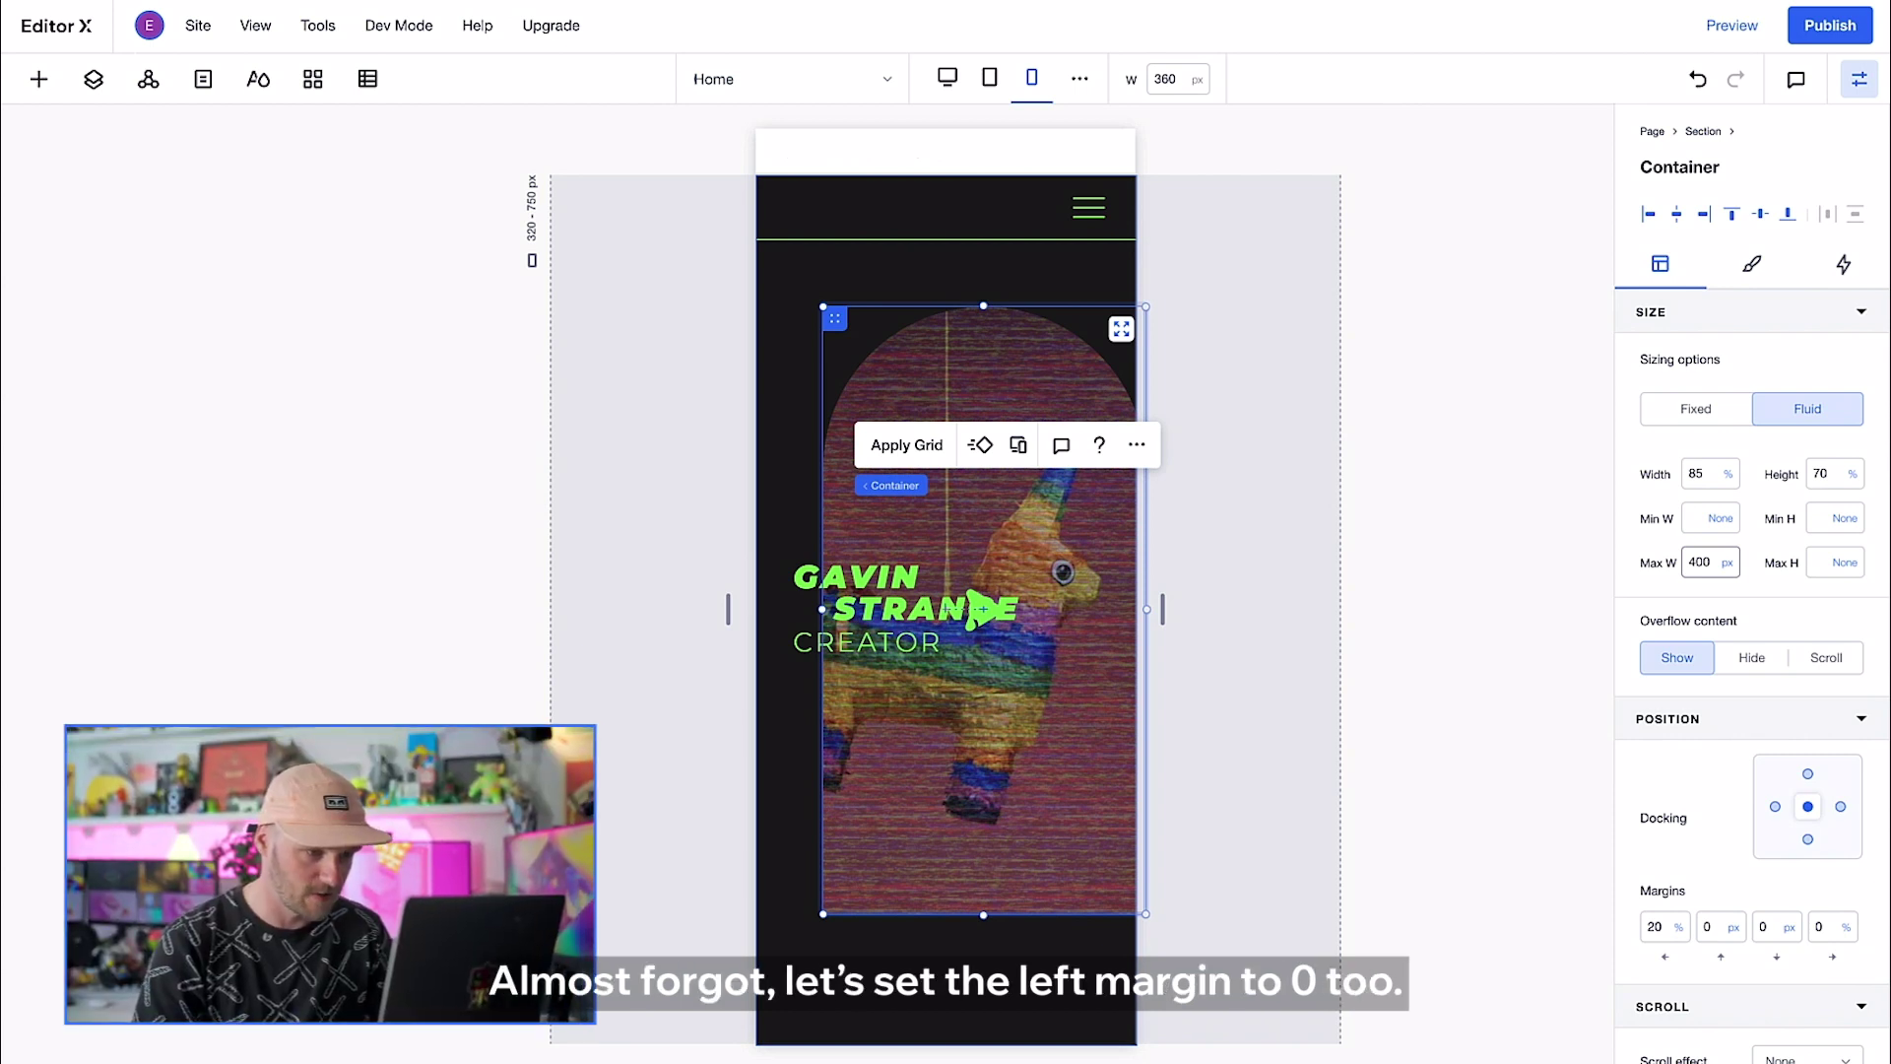
pyautogui.click(1660, 926)
pyautogui.write('0')
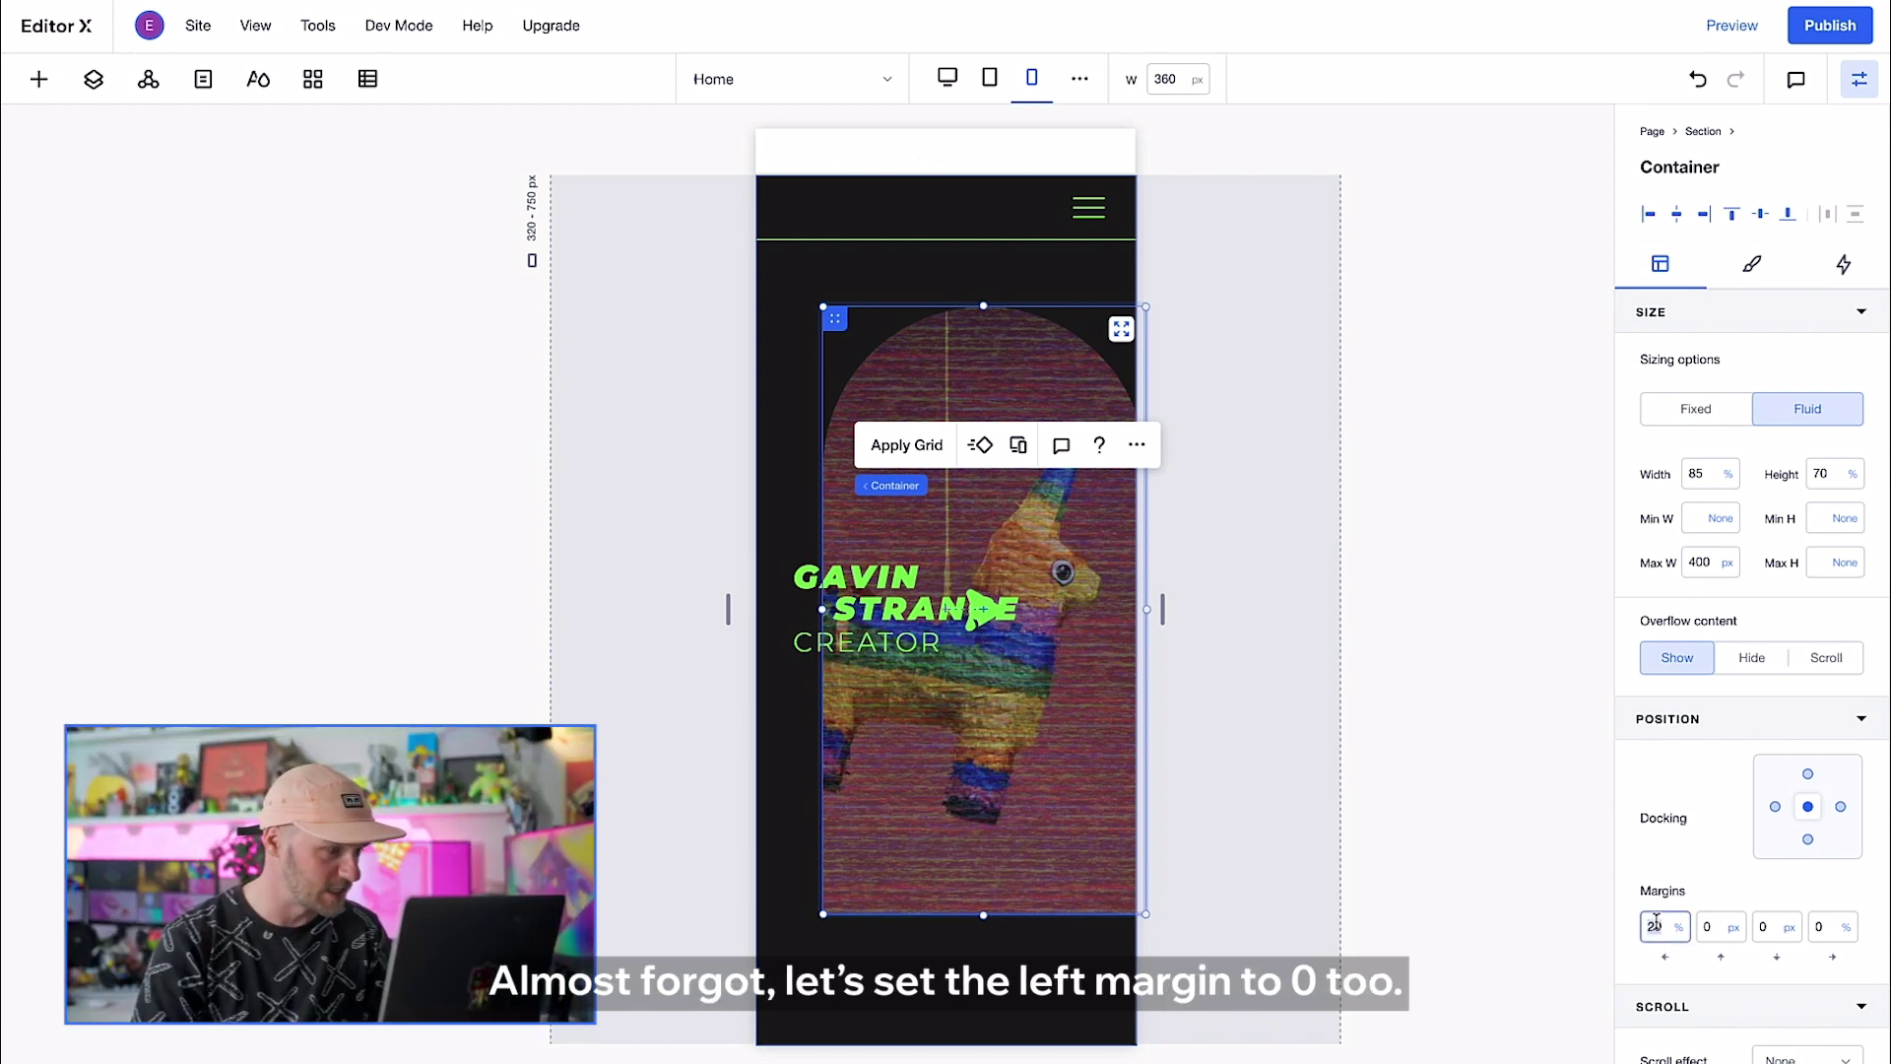
pyautogui.press('Return')
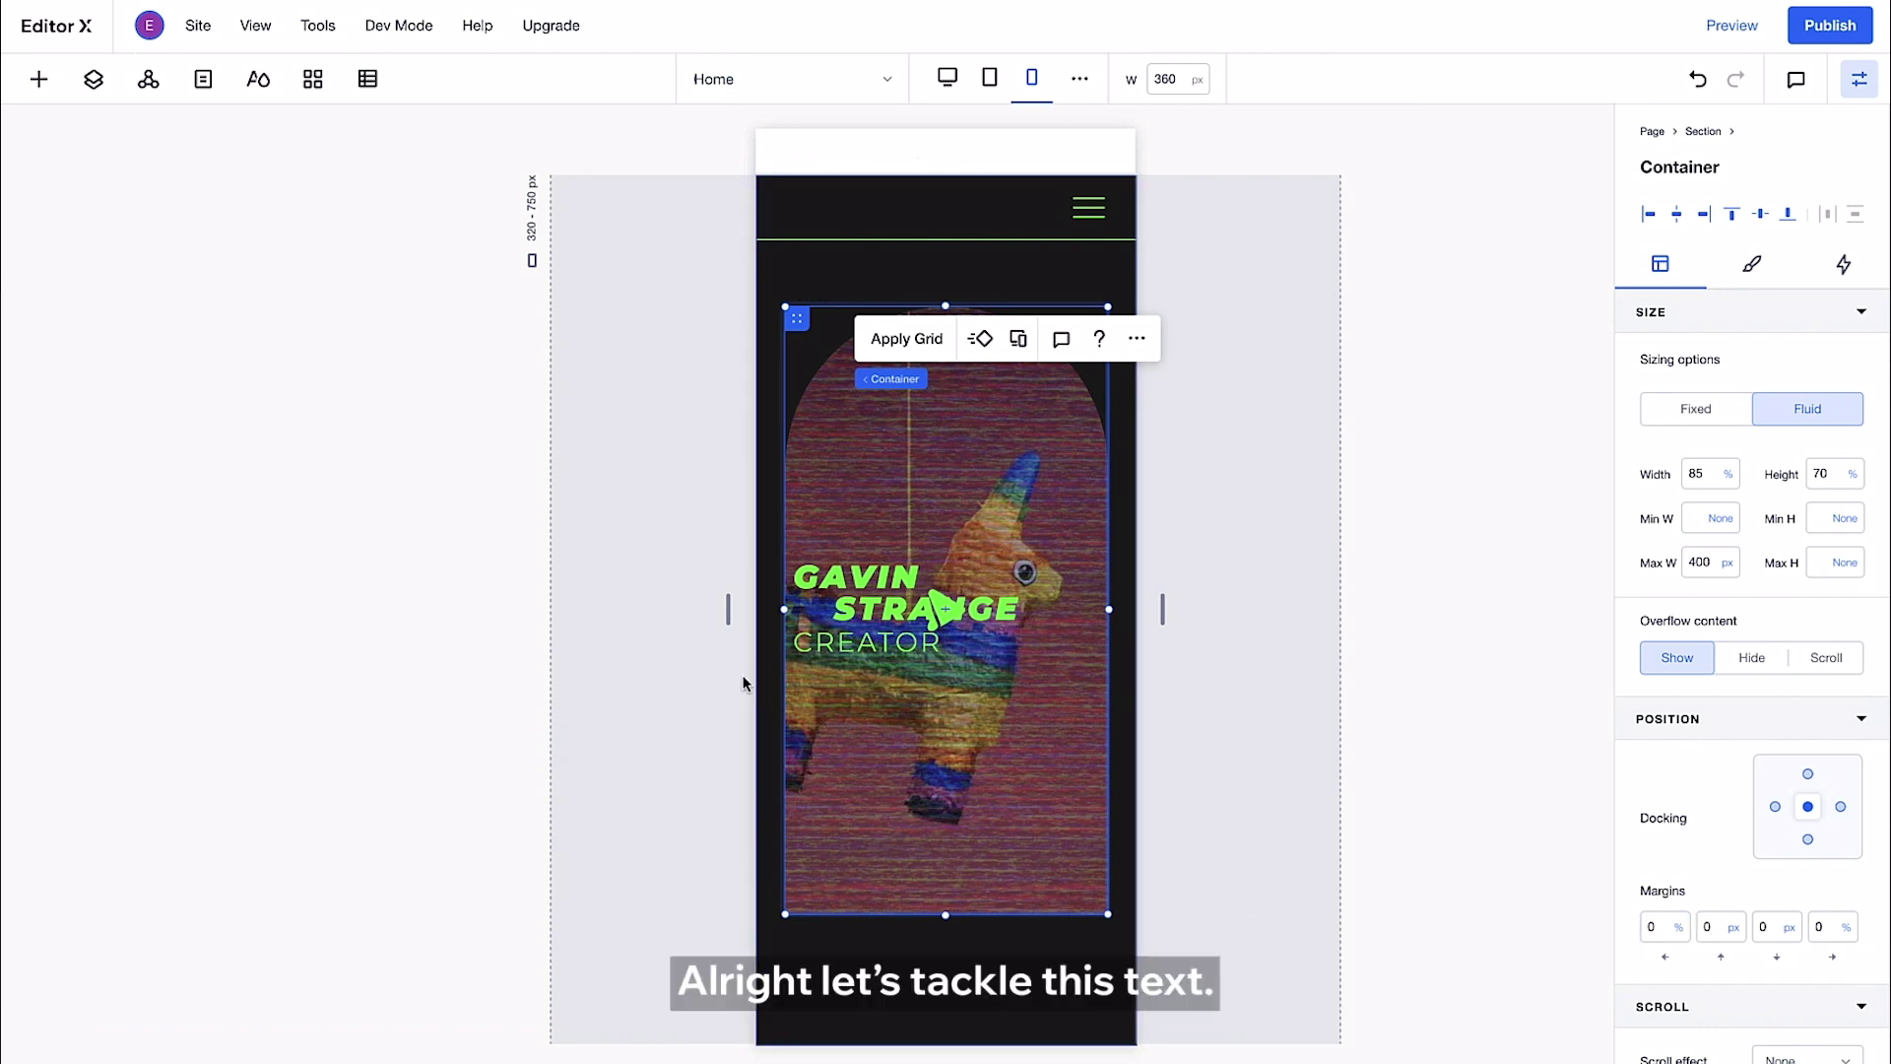
# Set the headline stack to 100% width with a 690 px top margin and 0% right margin.
pyautogui.click(806, 612)
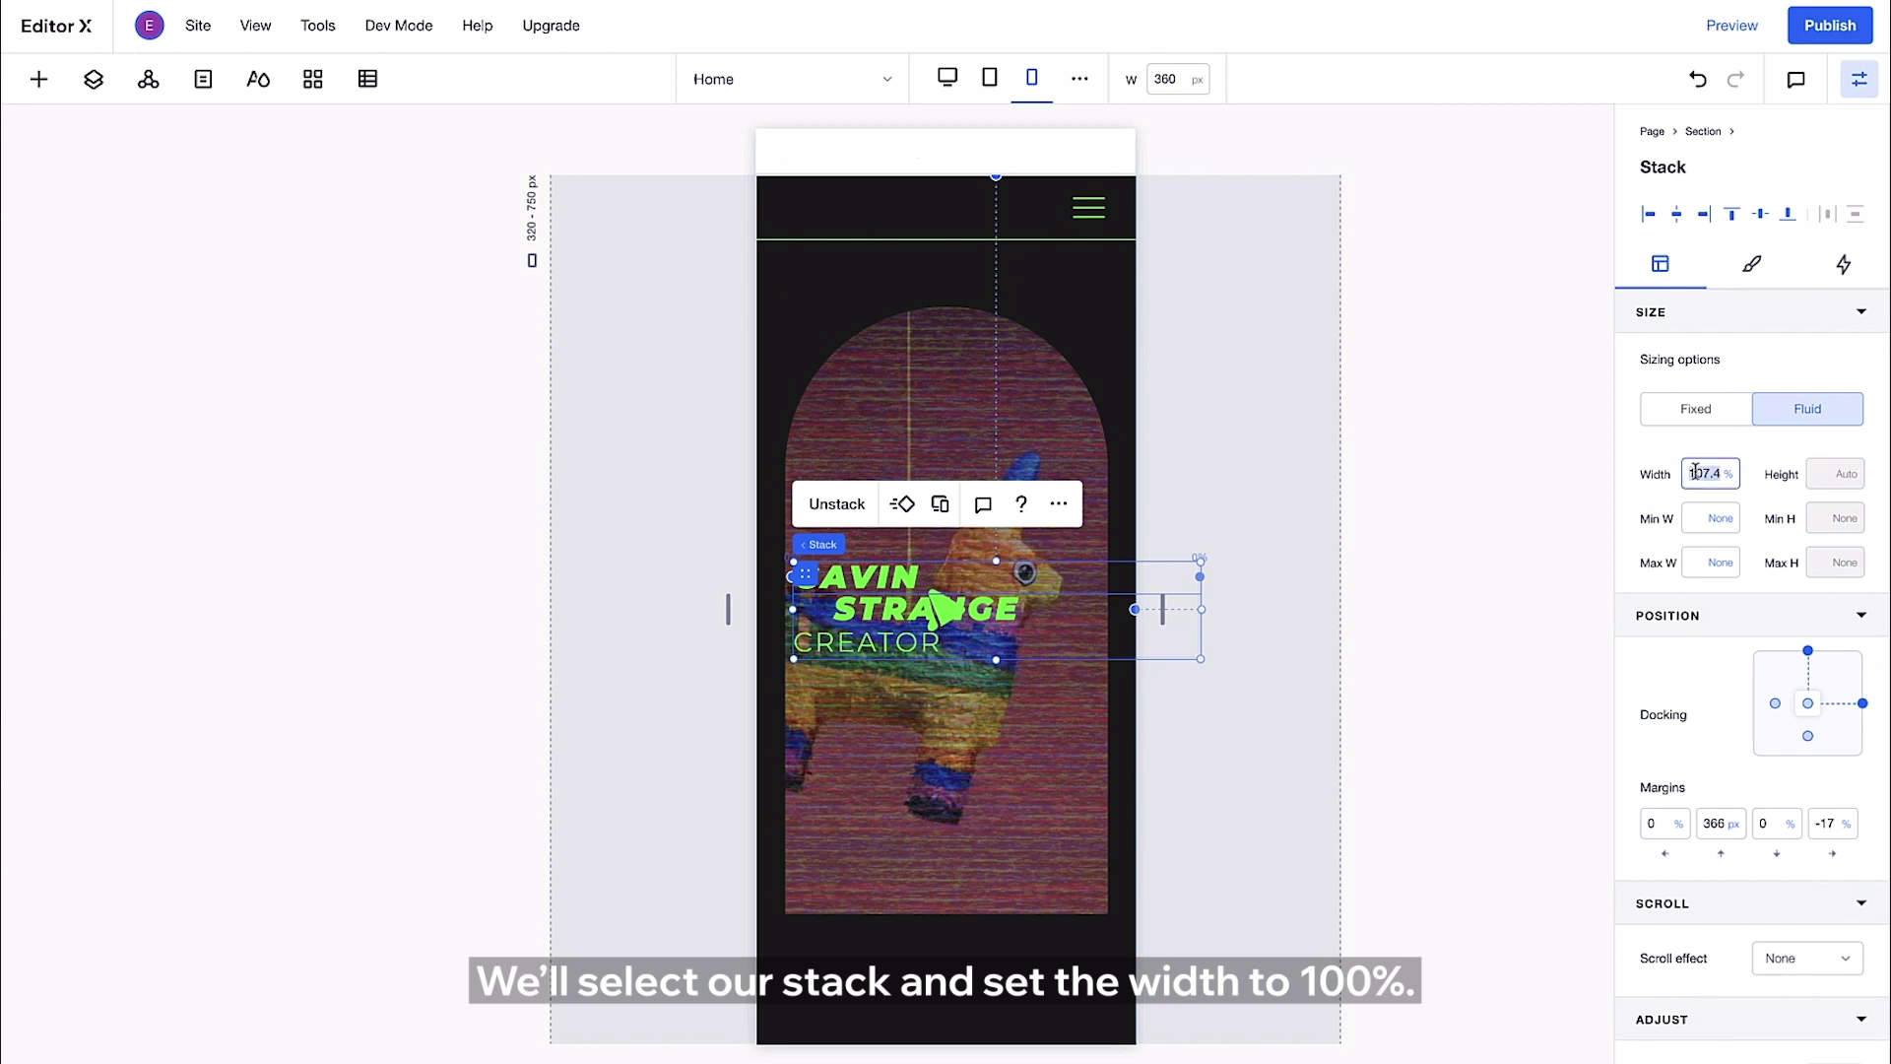
pyautogui.write('100')
pyautogui.press('Return')
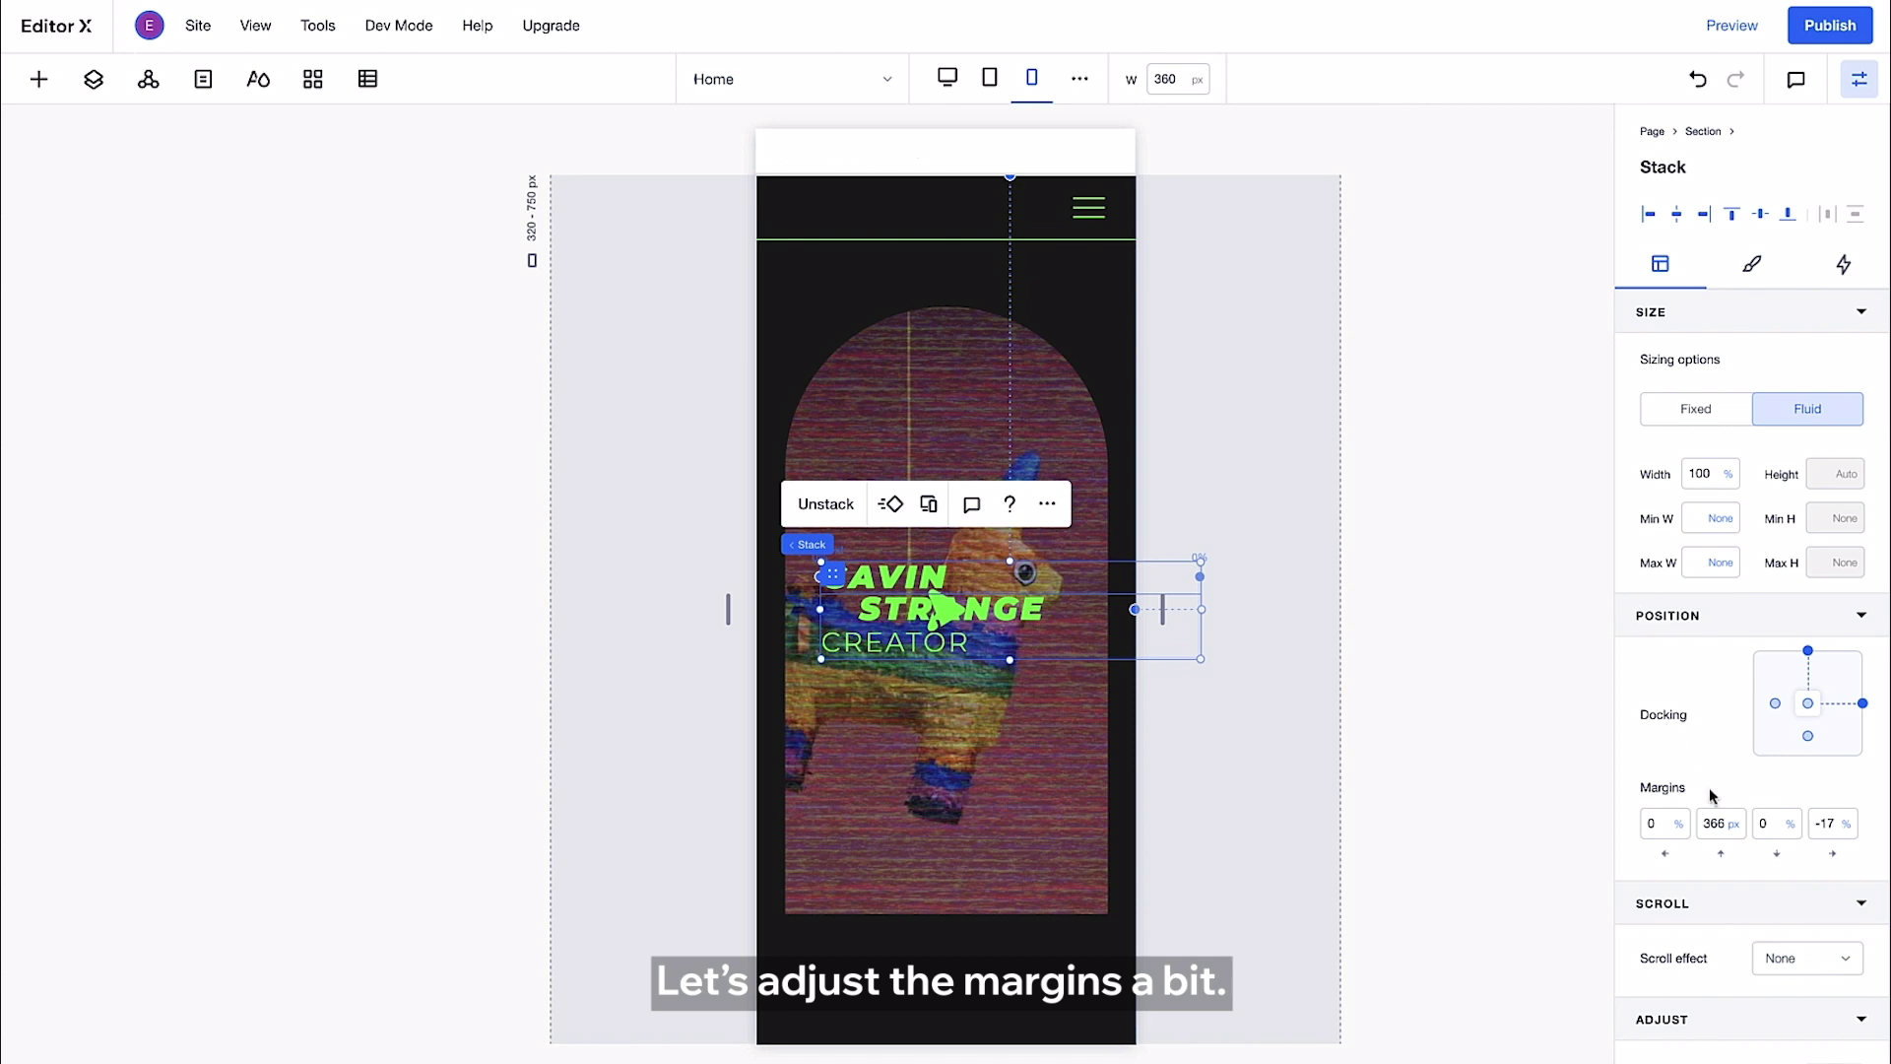
pyautogui.click(1719, 824)
pyautogui.write('690')
pyautogui.press('Return')
pyautogui.click(1825, 824)
pyautogui.write('0')
pyautogui.press('Return')
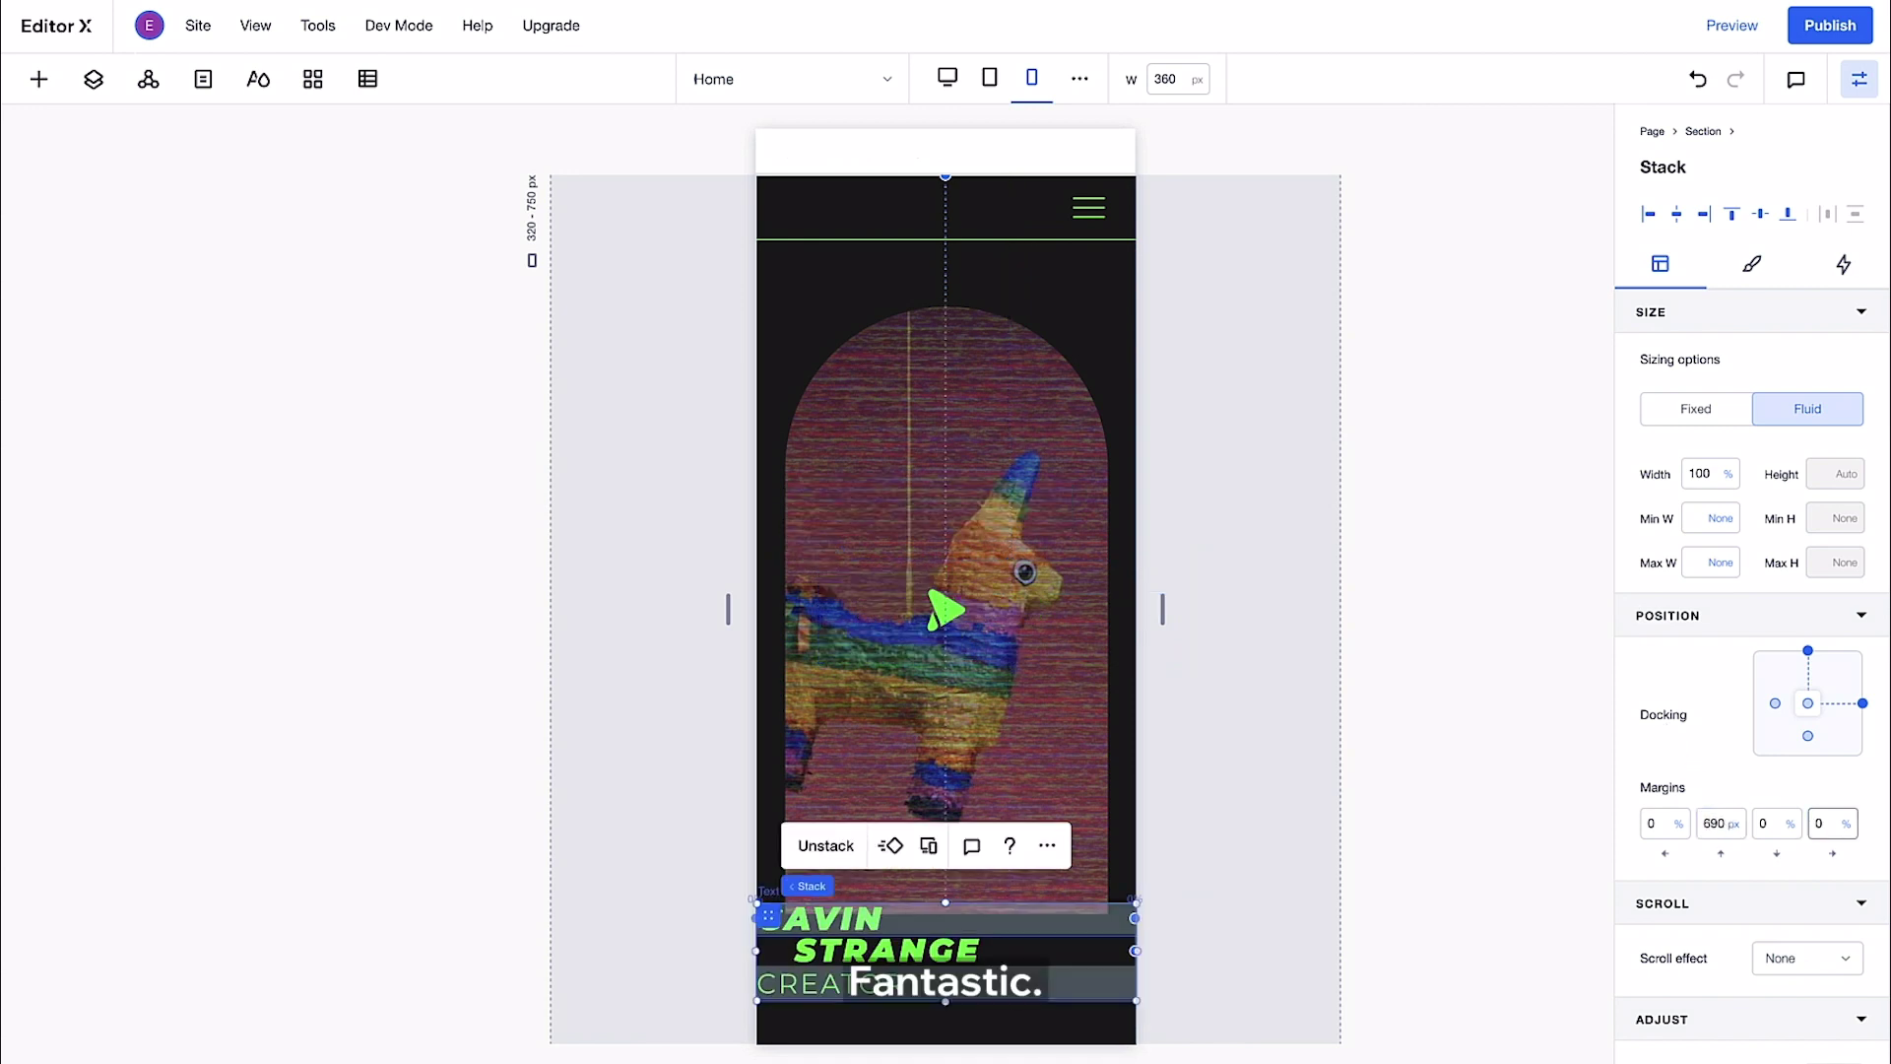
# Give the GAVIN heading line a 48–54 font scale and centre-align it.
pyautogui.click(878, 923)
pyautogui.click(839, 844)
pyautogui.doubleClick(837, 804)
pyautogui.write('4')
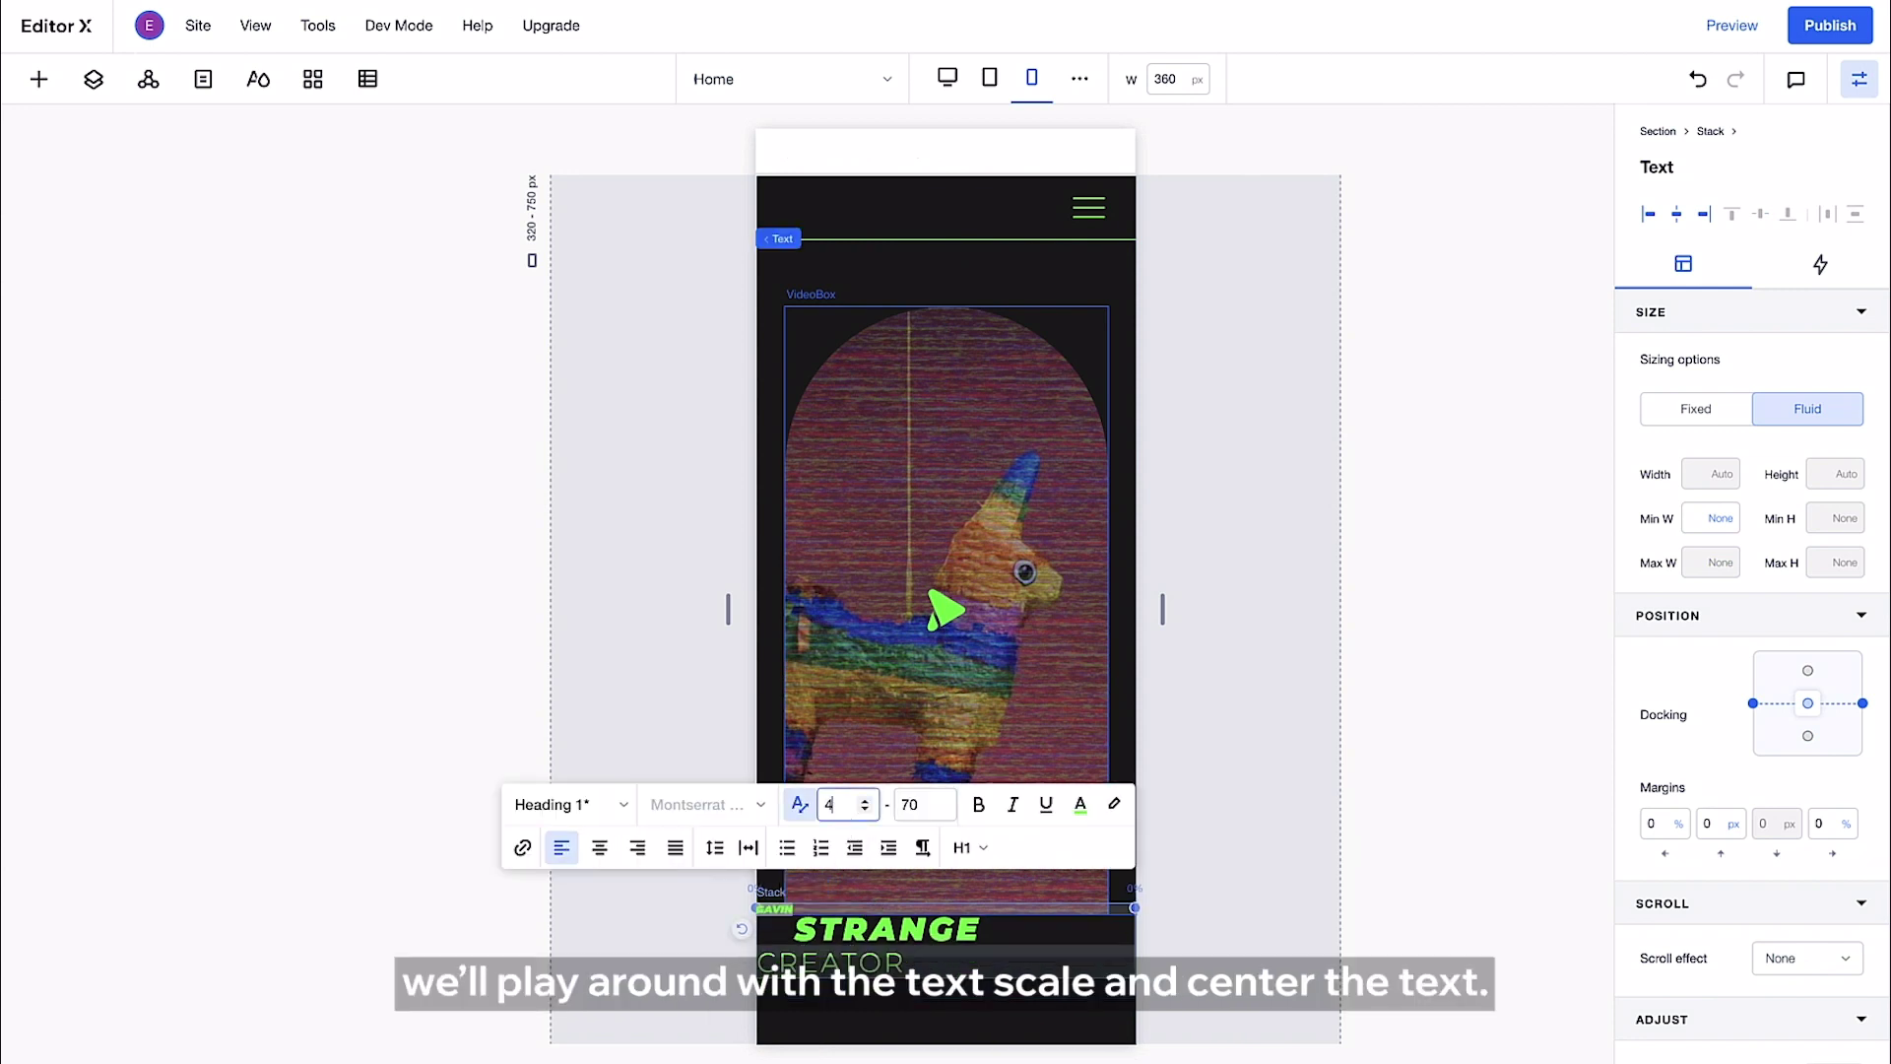
pyautogui.write('8')
pyautogui.press('Tab')
pyautogui.write('54')
pyautogui.press('Return')
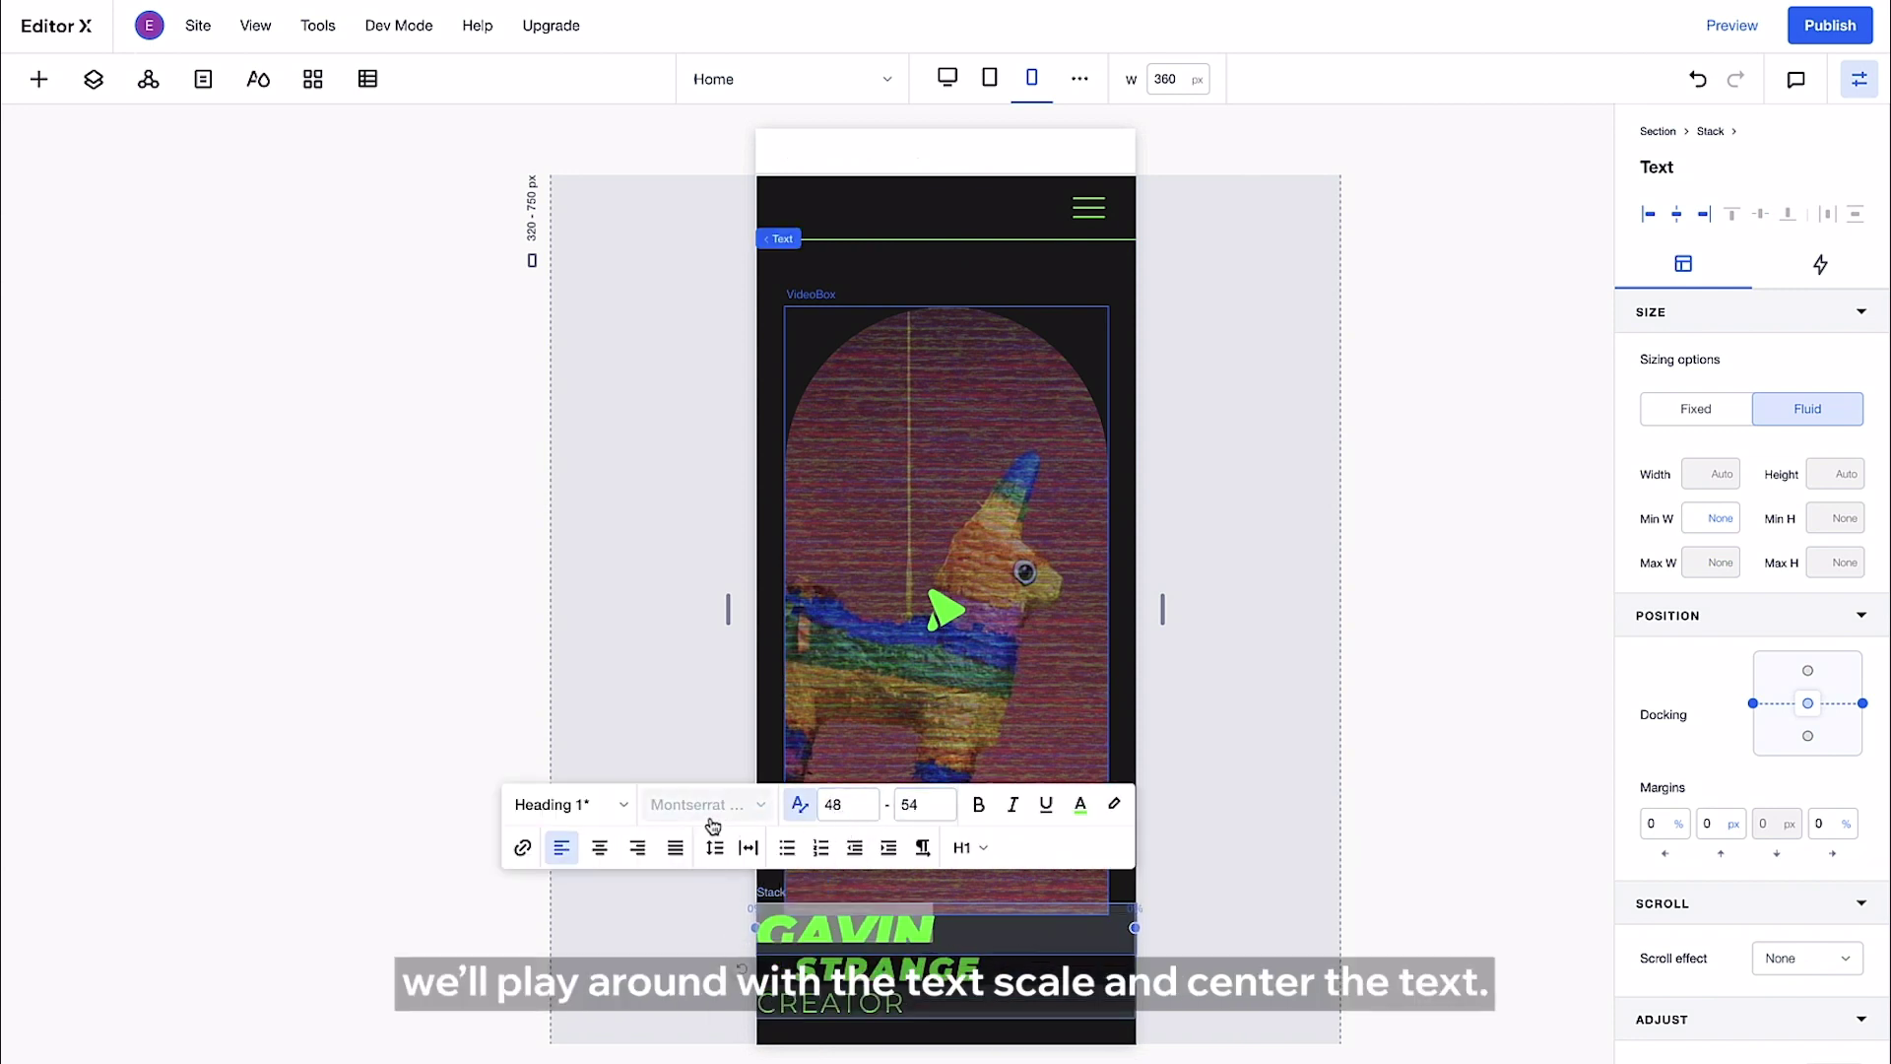
pyautogui.click(603, 848)
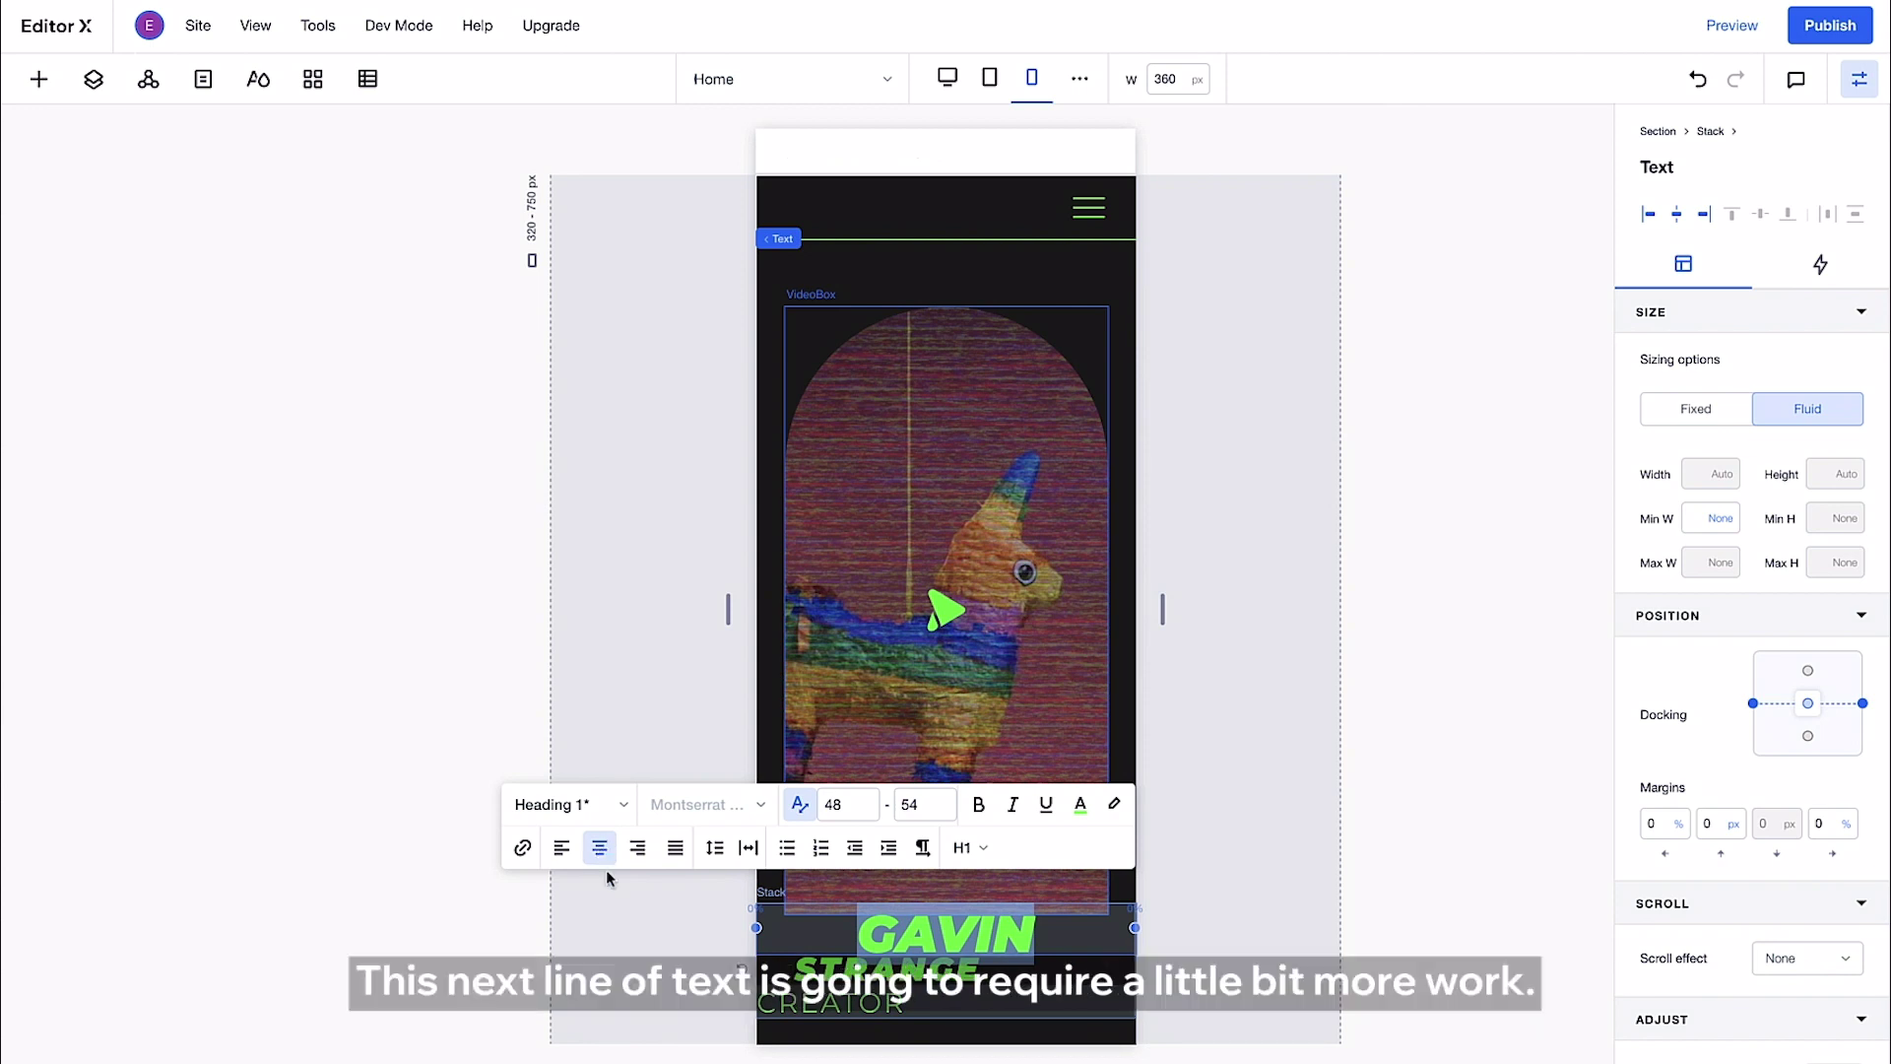
# Remove the grid from the name container and set its left margin to 0.
pyautogui.click(946, 962)
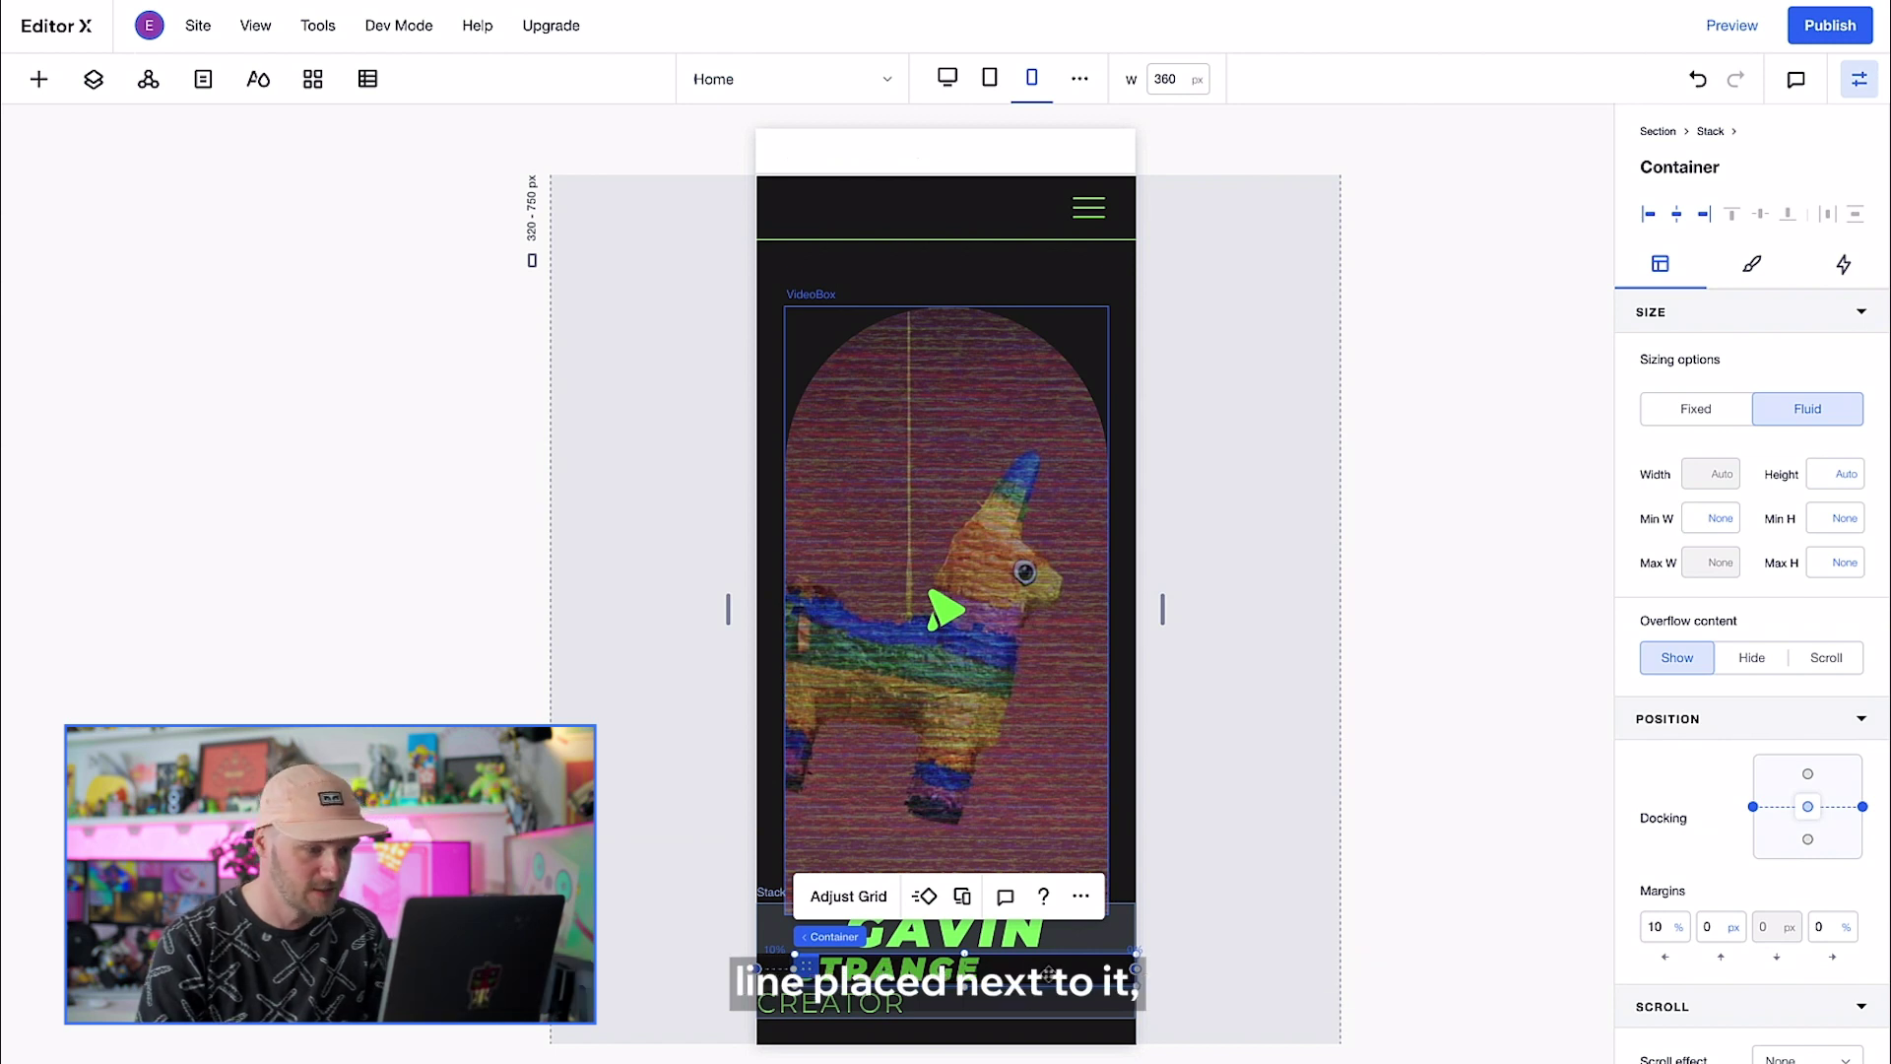
pyautogui.click(848, 895)
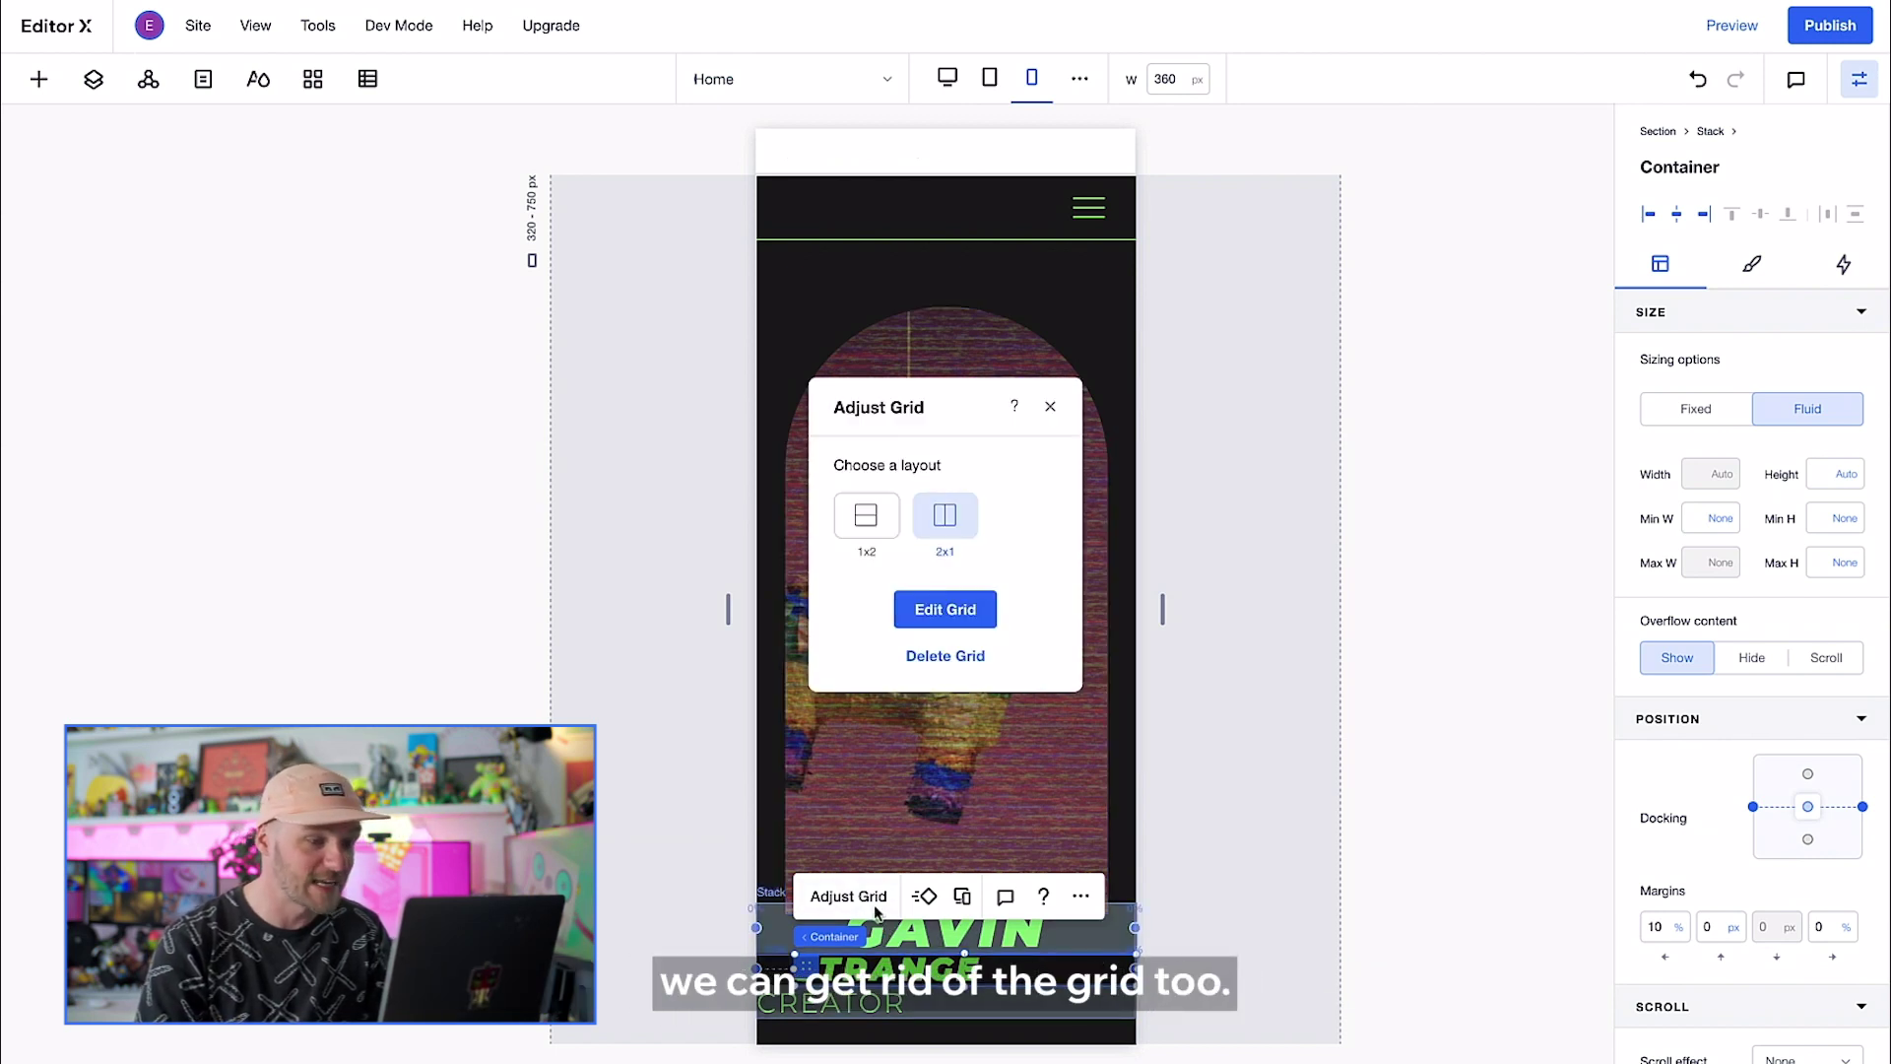
pyautogui.click(924, 657)
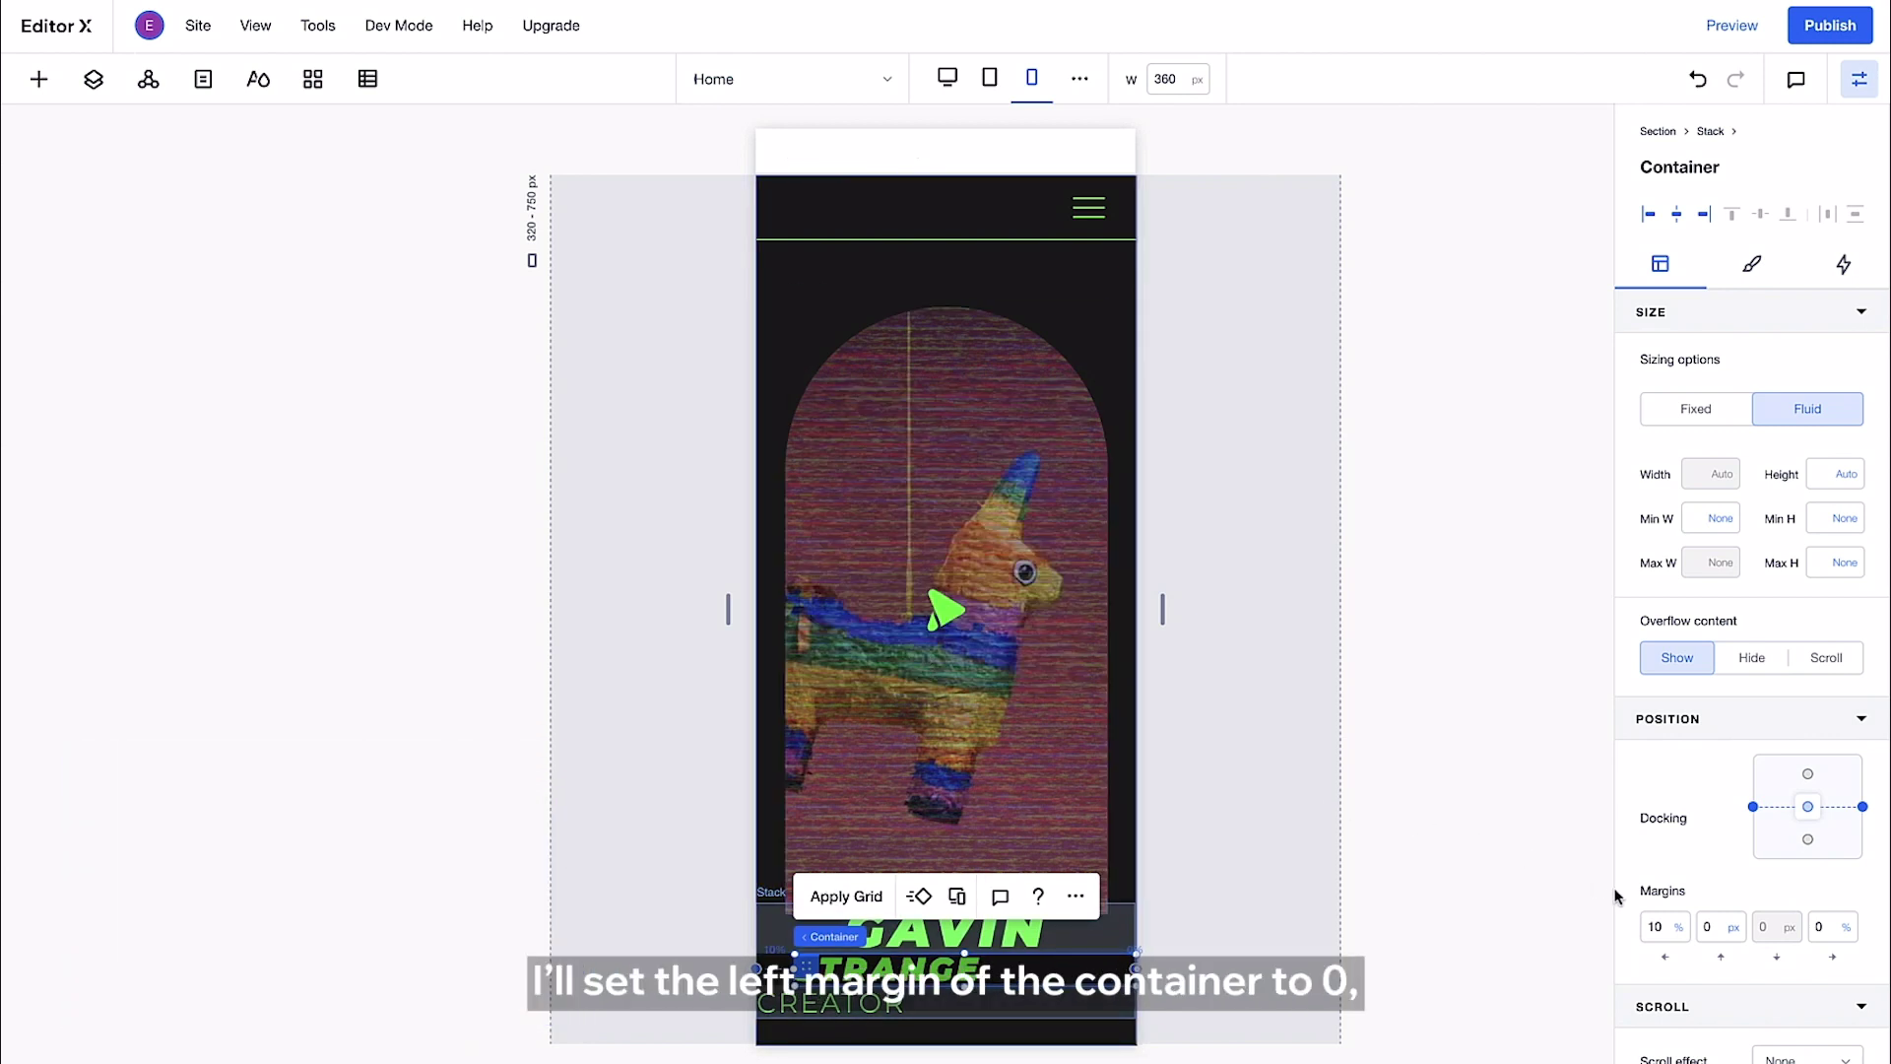
pyautogui.write('0')
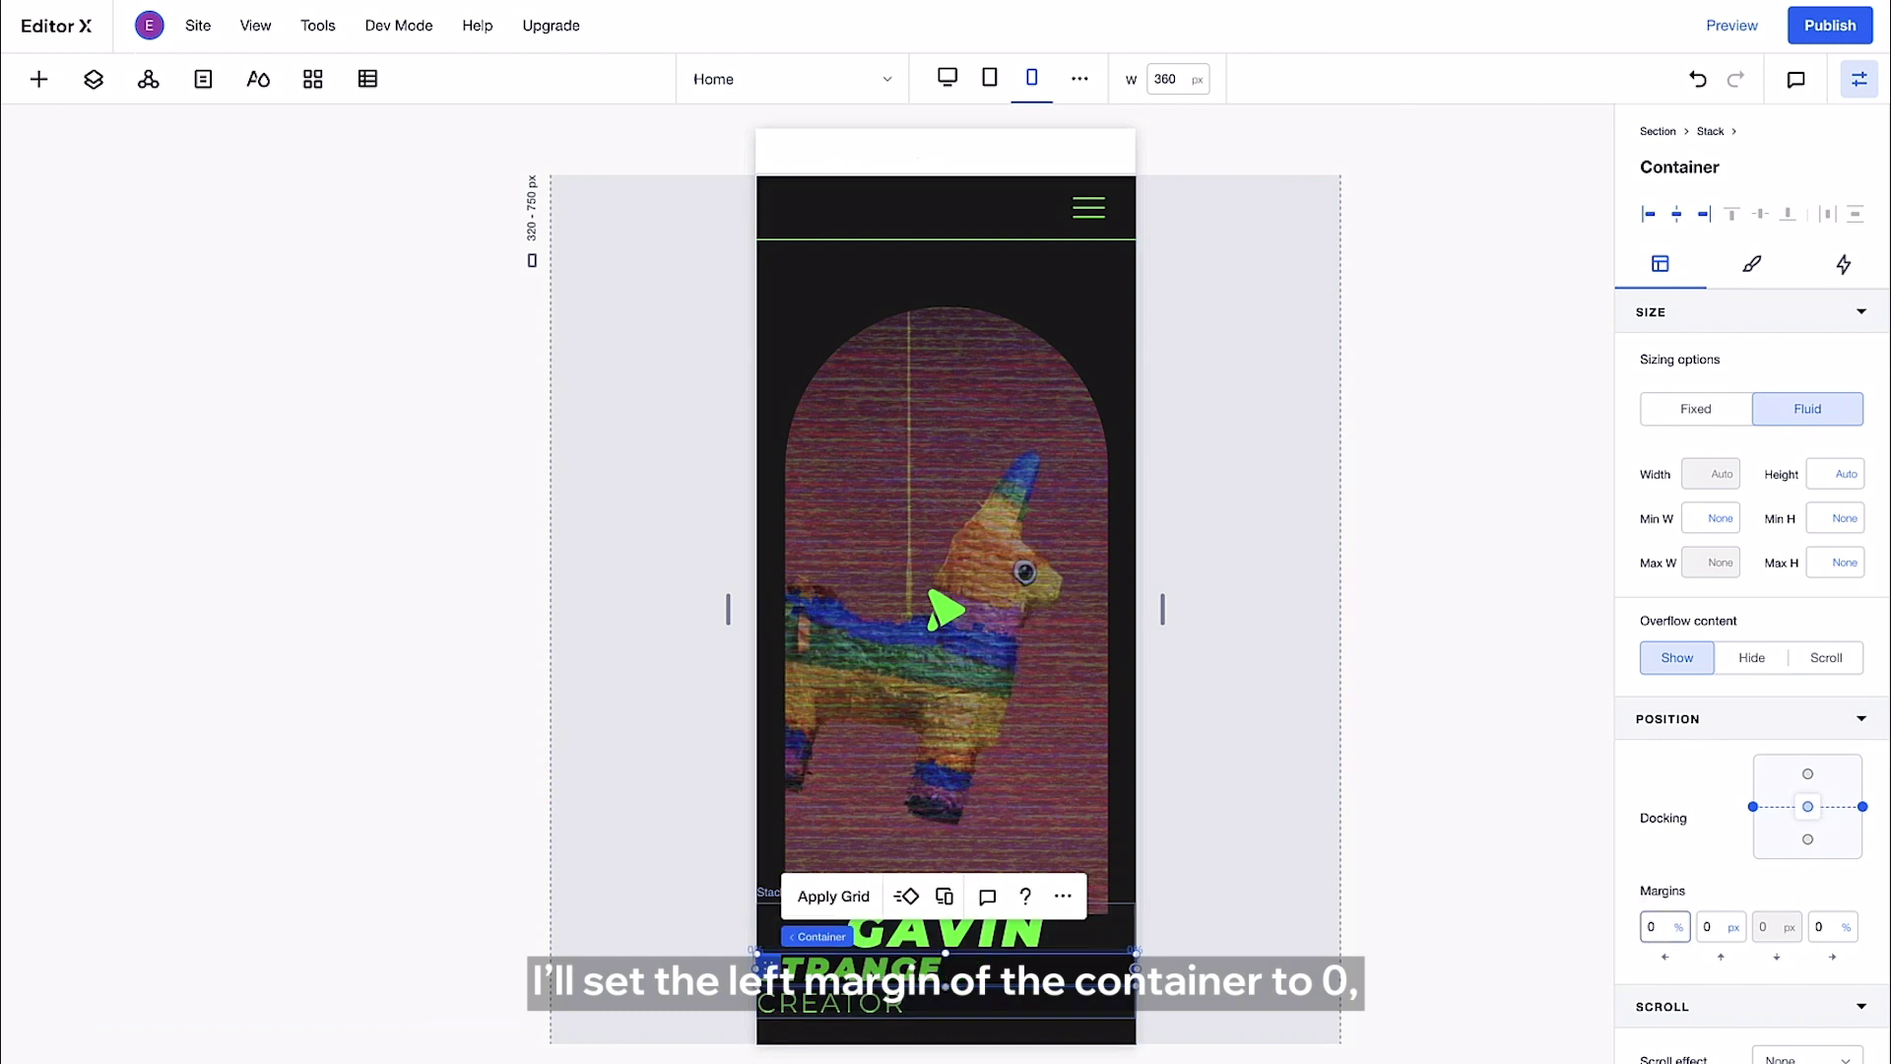
# Make the STRANGE heading 100% wide, centre-aligned, with text scale 48 to 54.
pyautogui.click(943, 975)
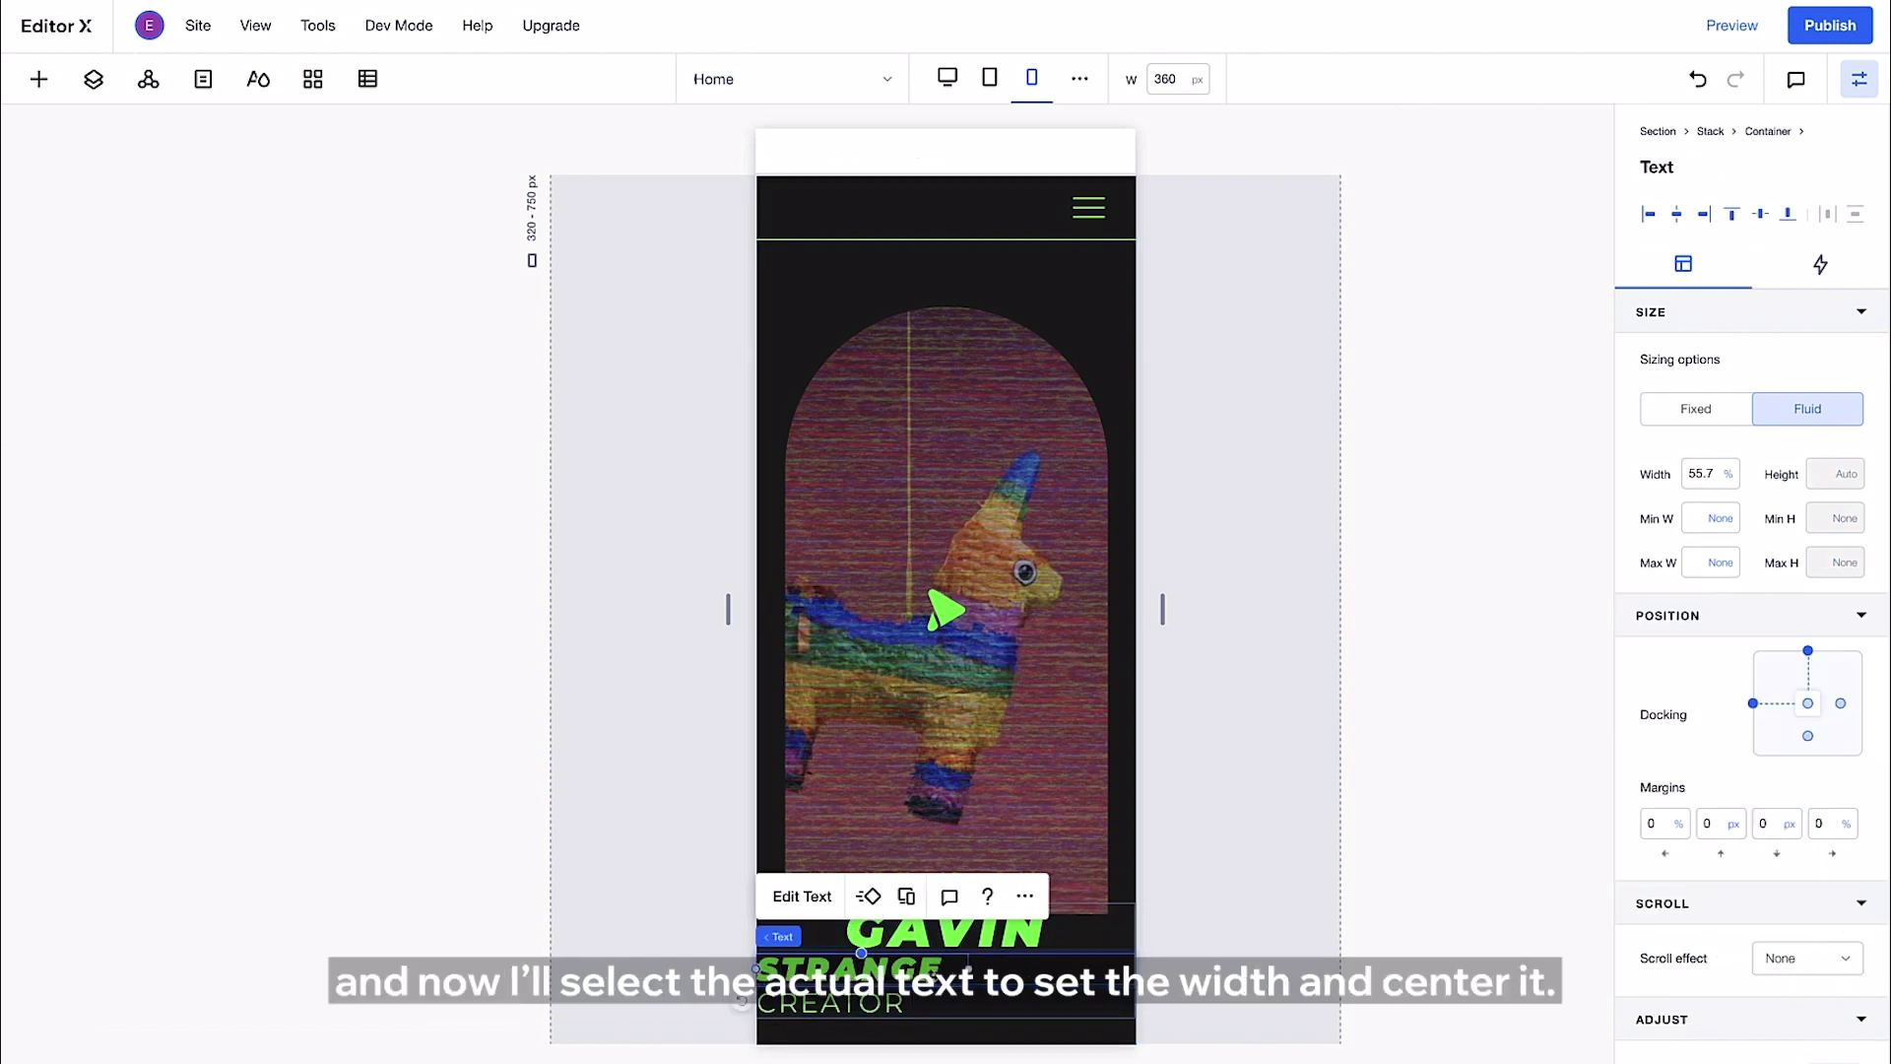
pyautogui.click(1691, 473)
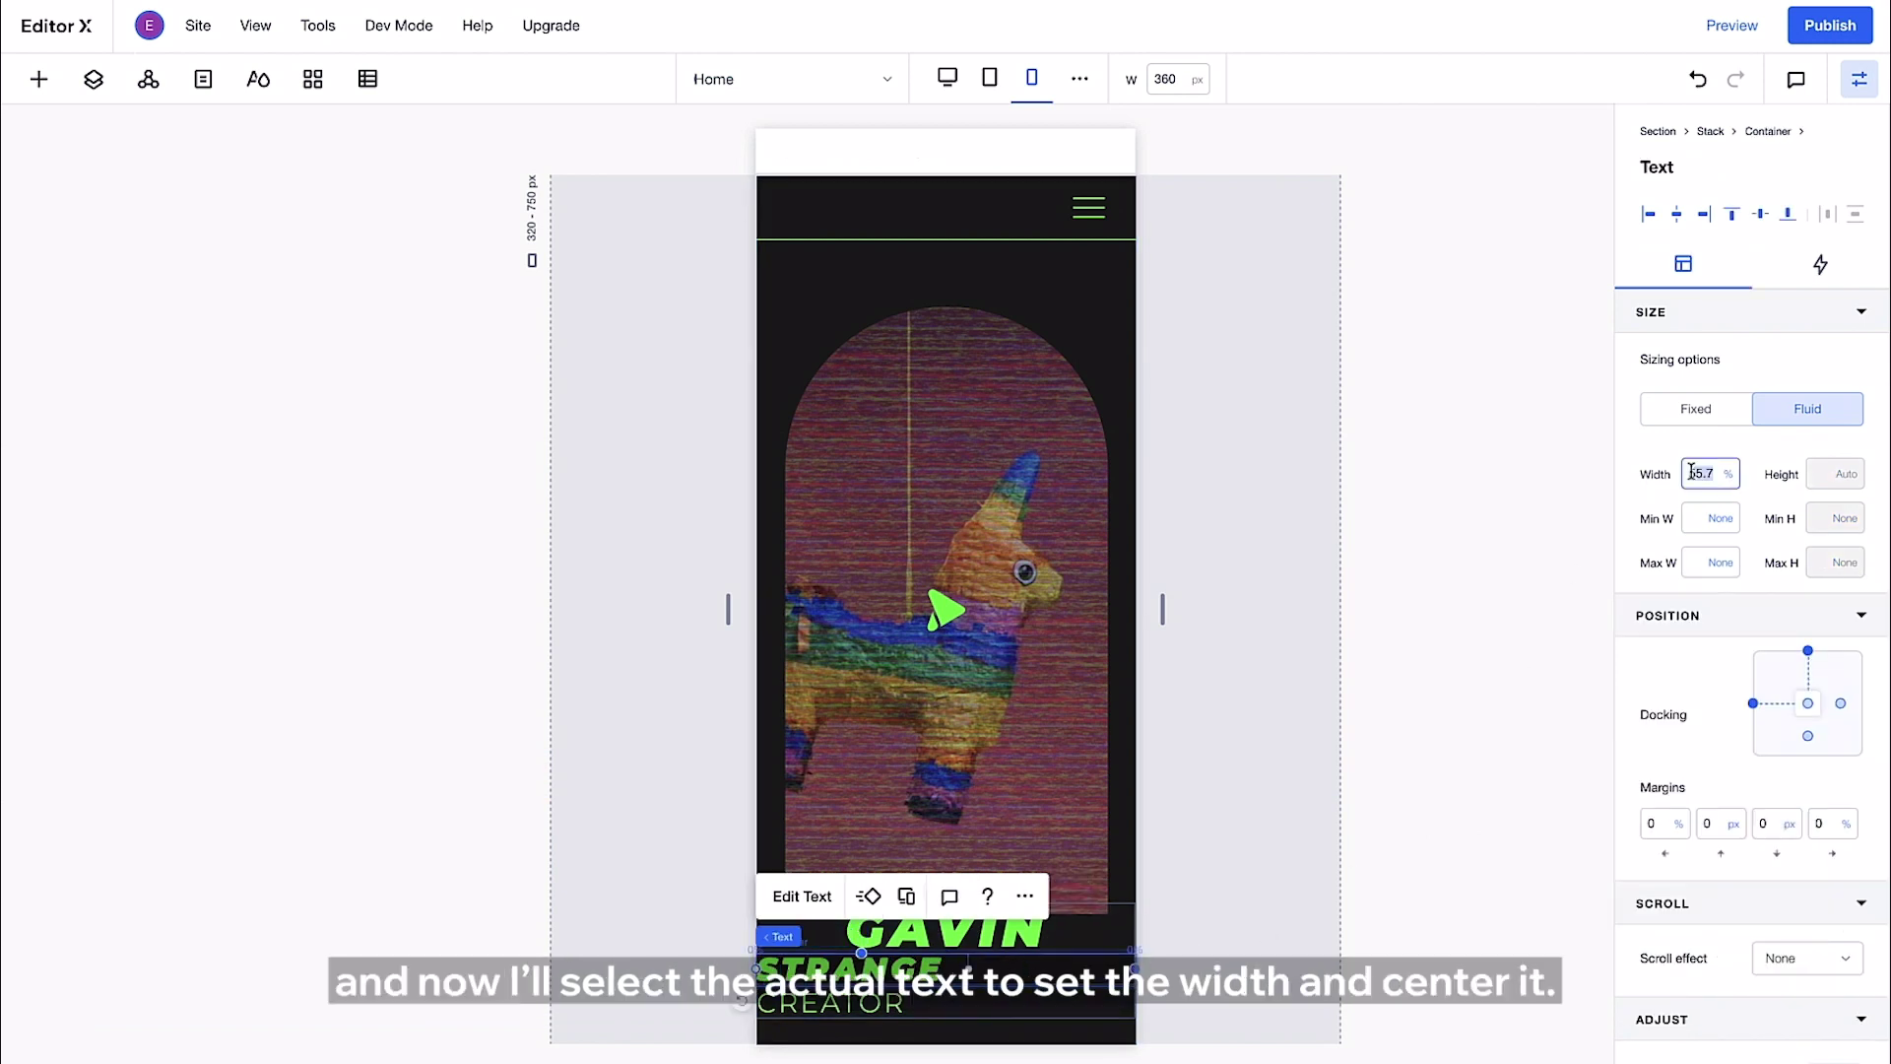
pyautogui.click(1860, 79)
pyautogui.click(793, 891)
pyautogui.click(599, 897)
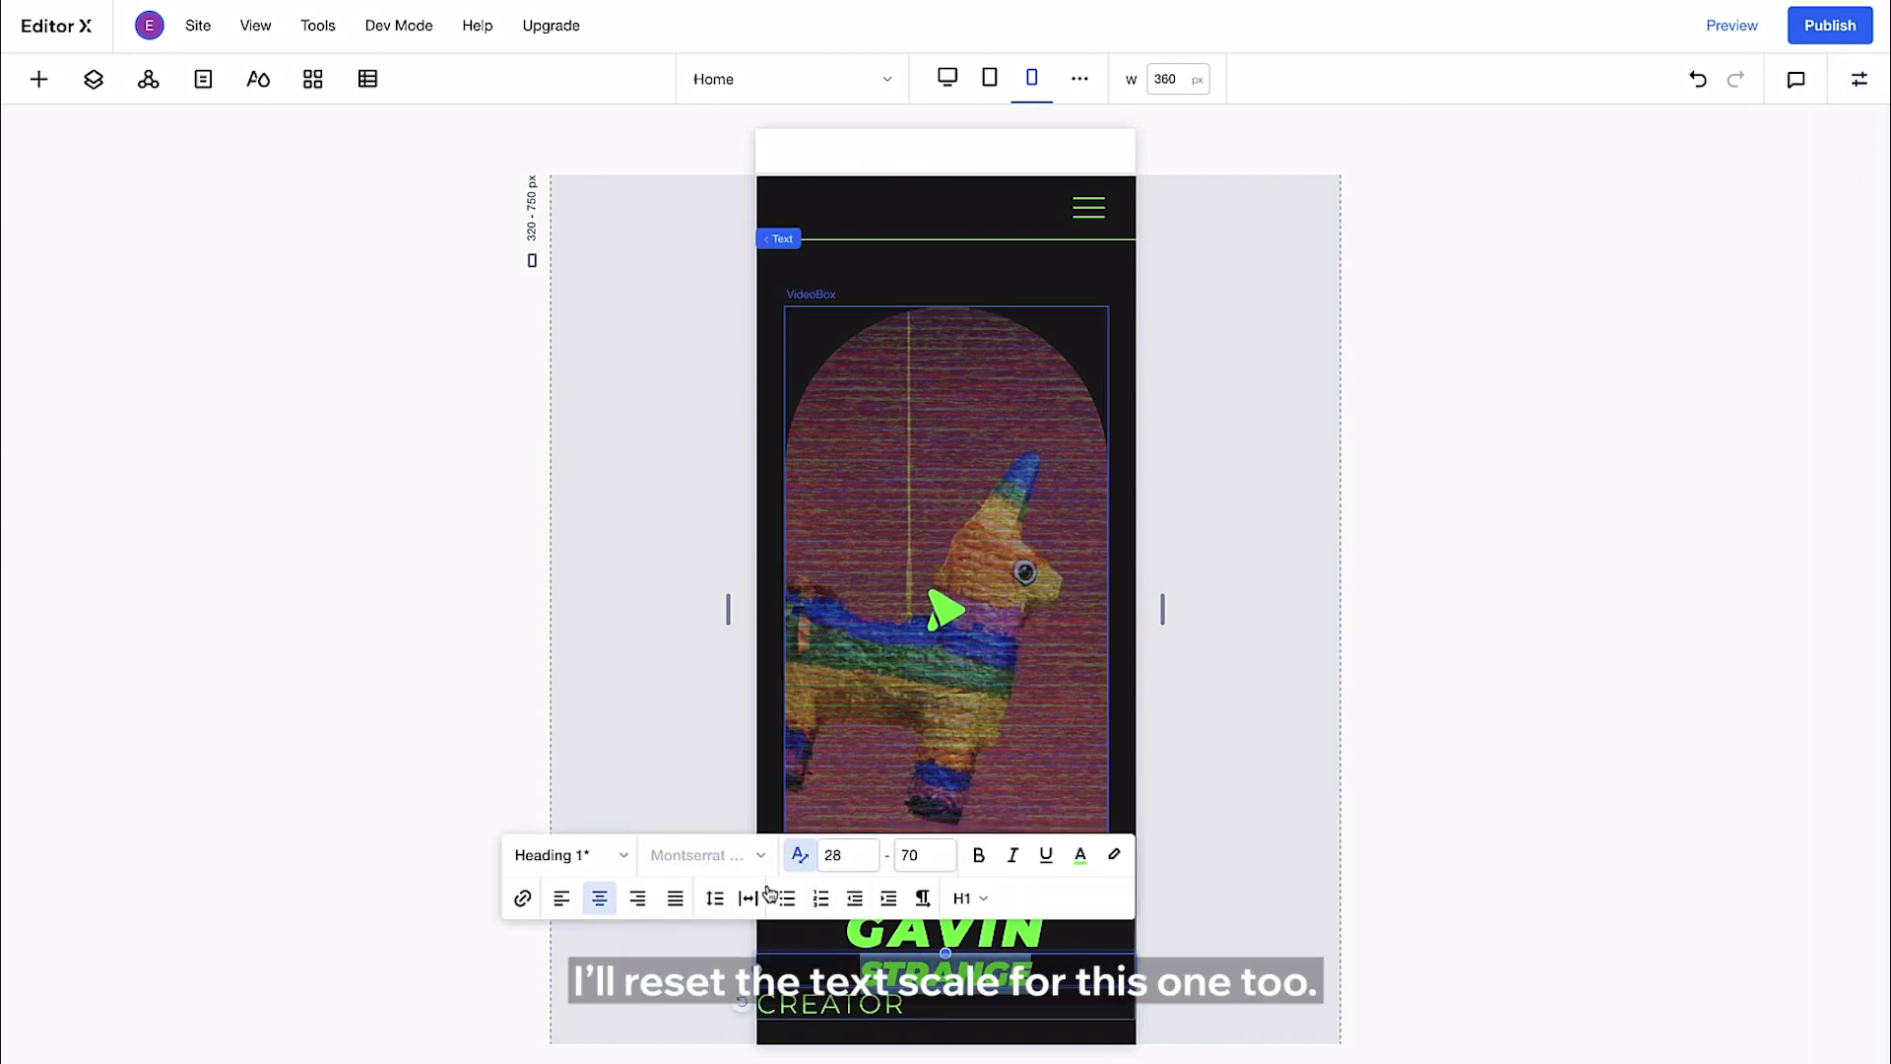
pyautogui.doubleClick(833, 854)
pyautogui.write('48')
pyautogui.press('Return')
pyautogui.doubleClick(916, 854)
pyautogui.write('54')
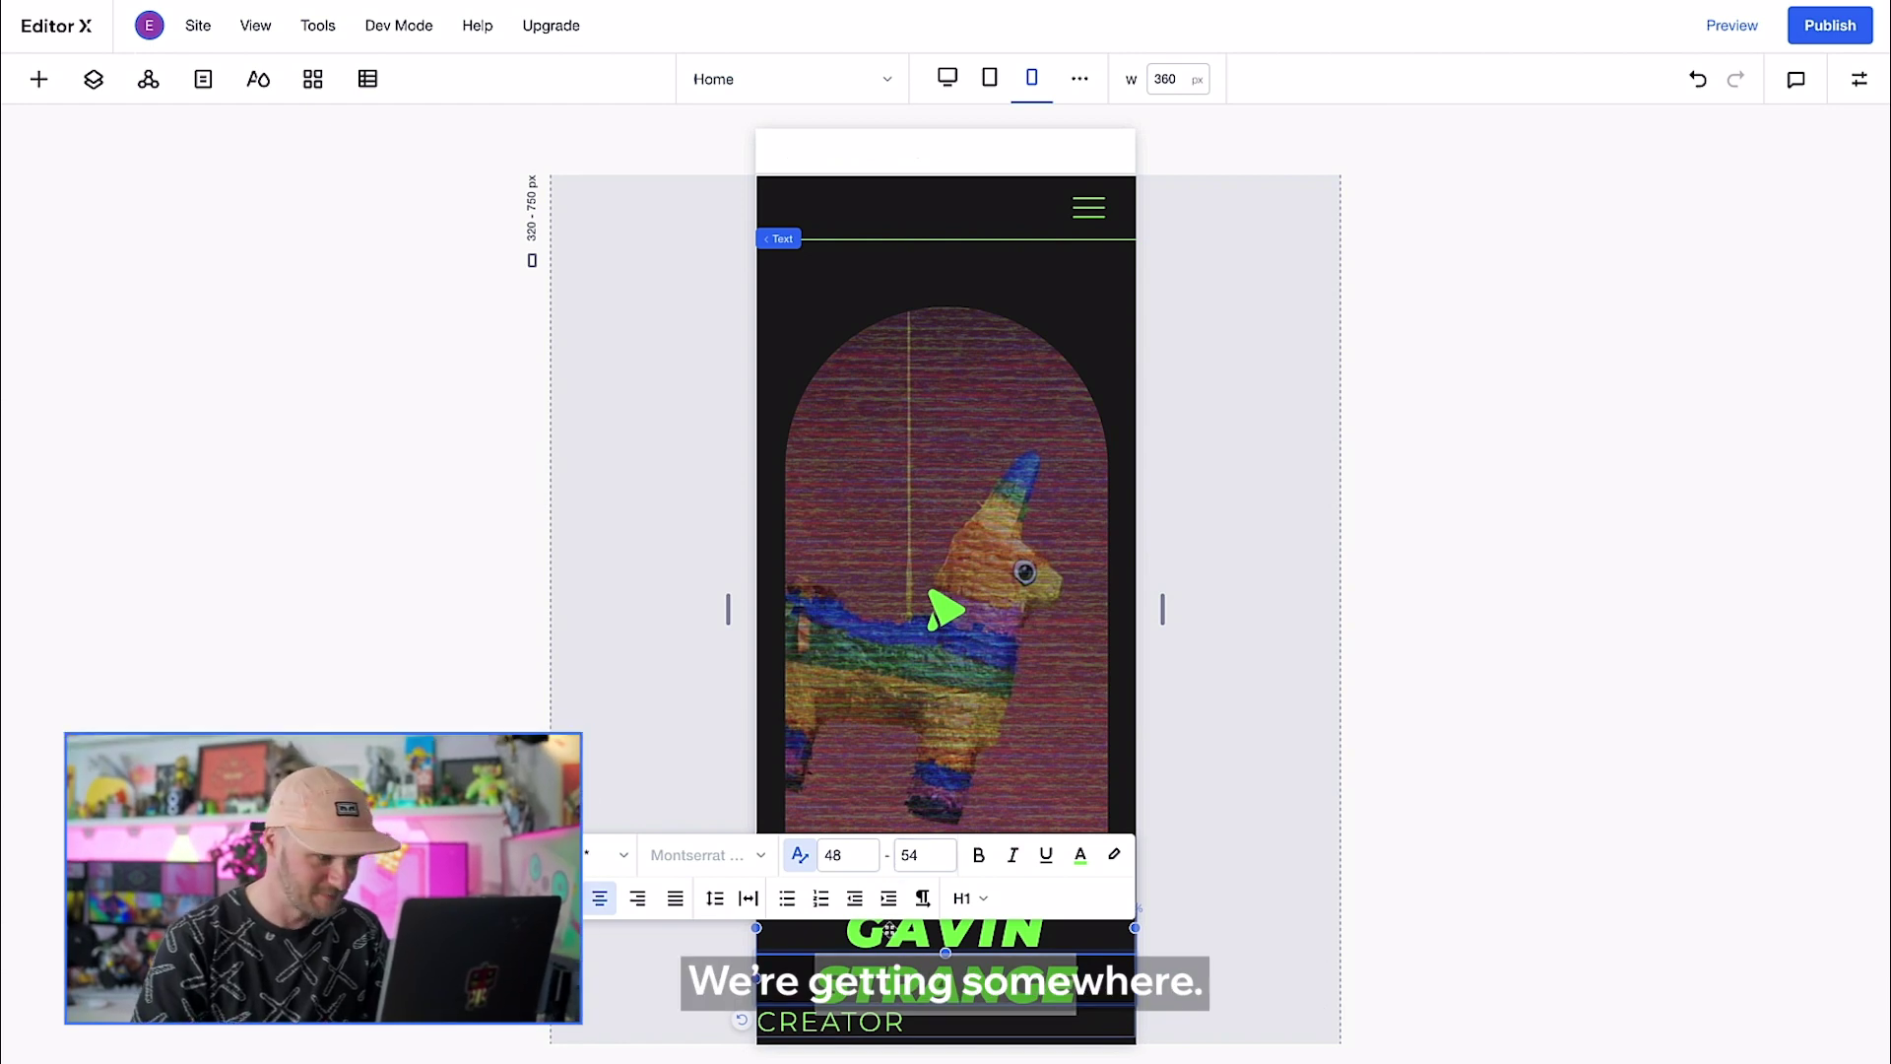
# Centre the CREATOR line and set its text scale to minimum 28, maximum 32.
pyautogui.click(803, 1022)
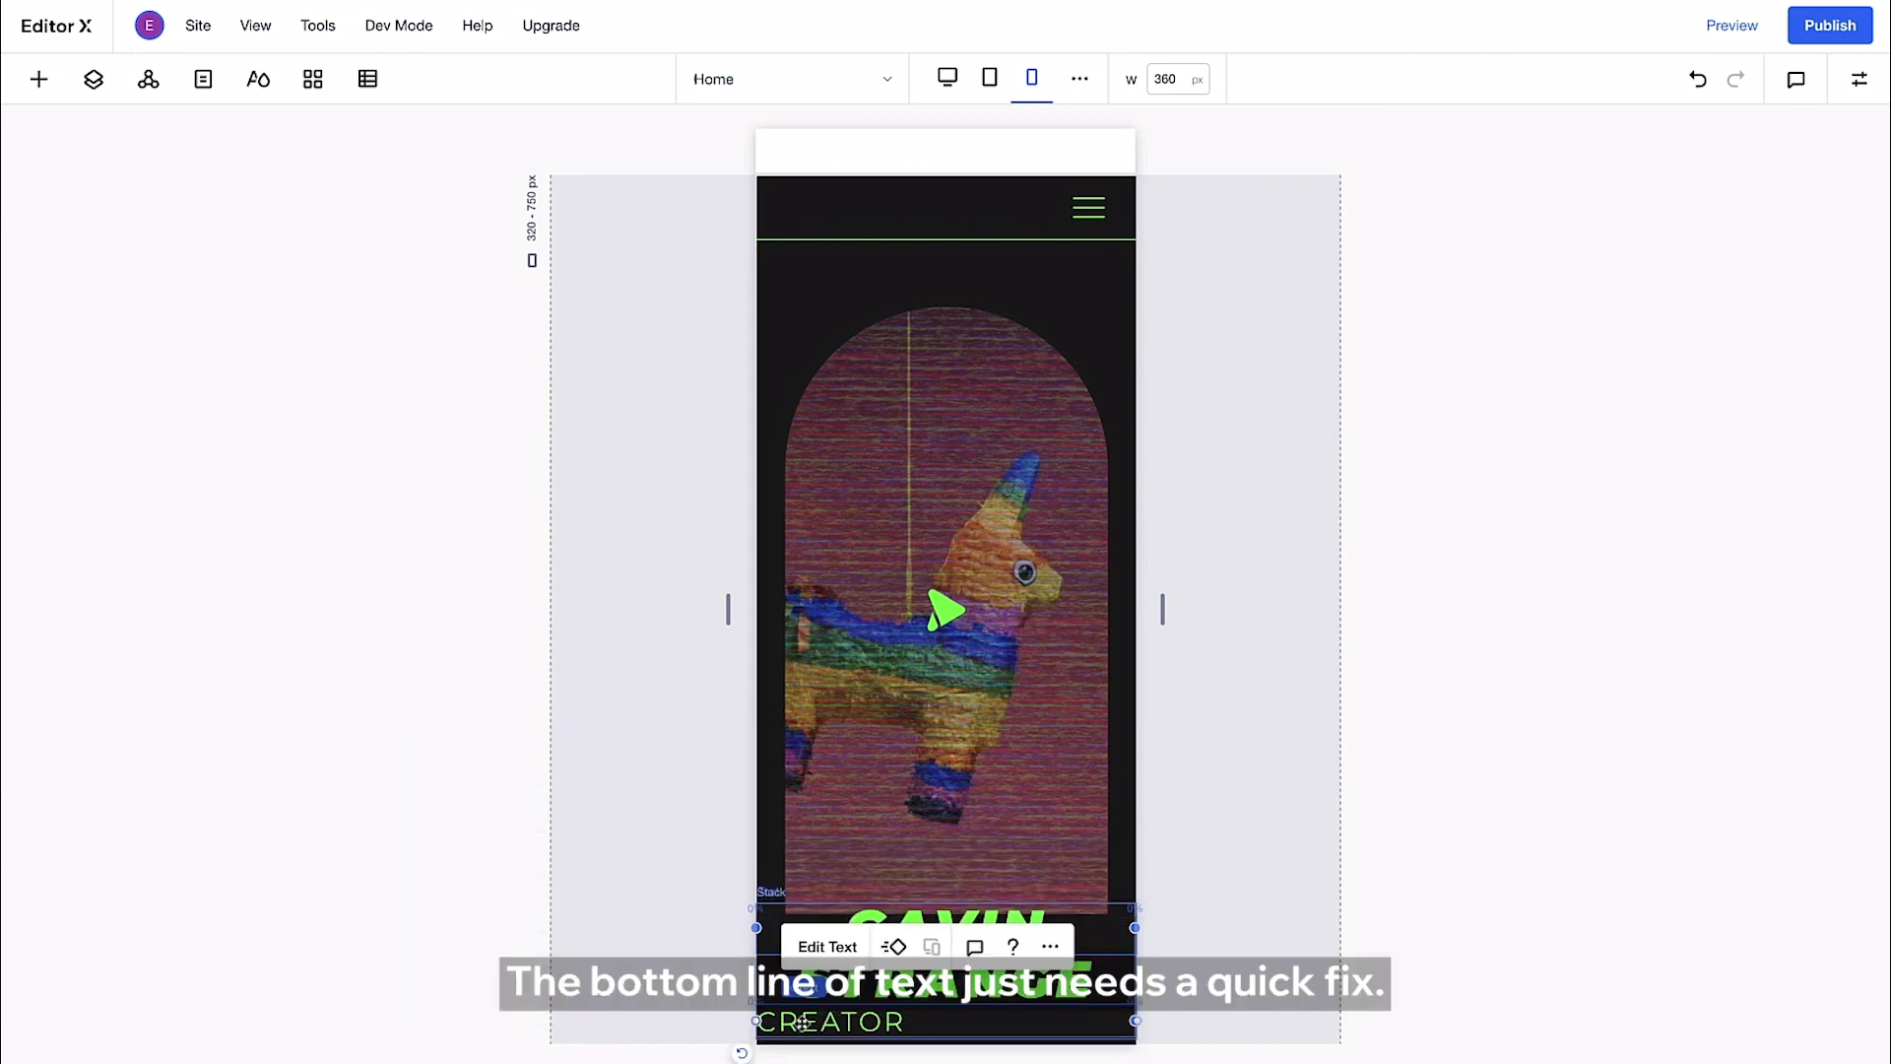
pyautogui.click(849, 963)
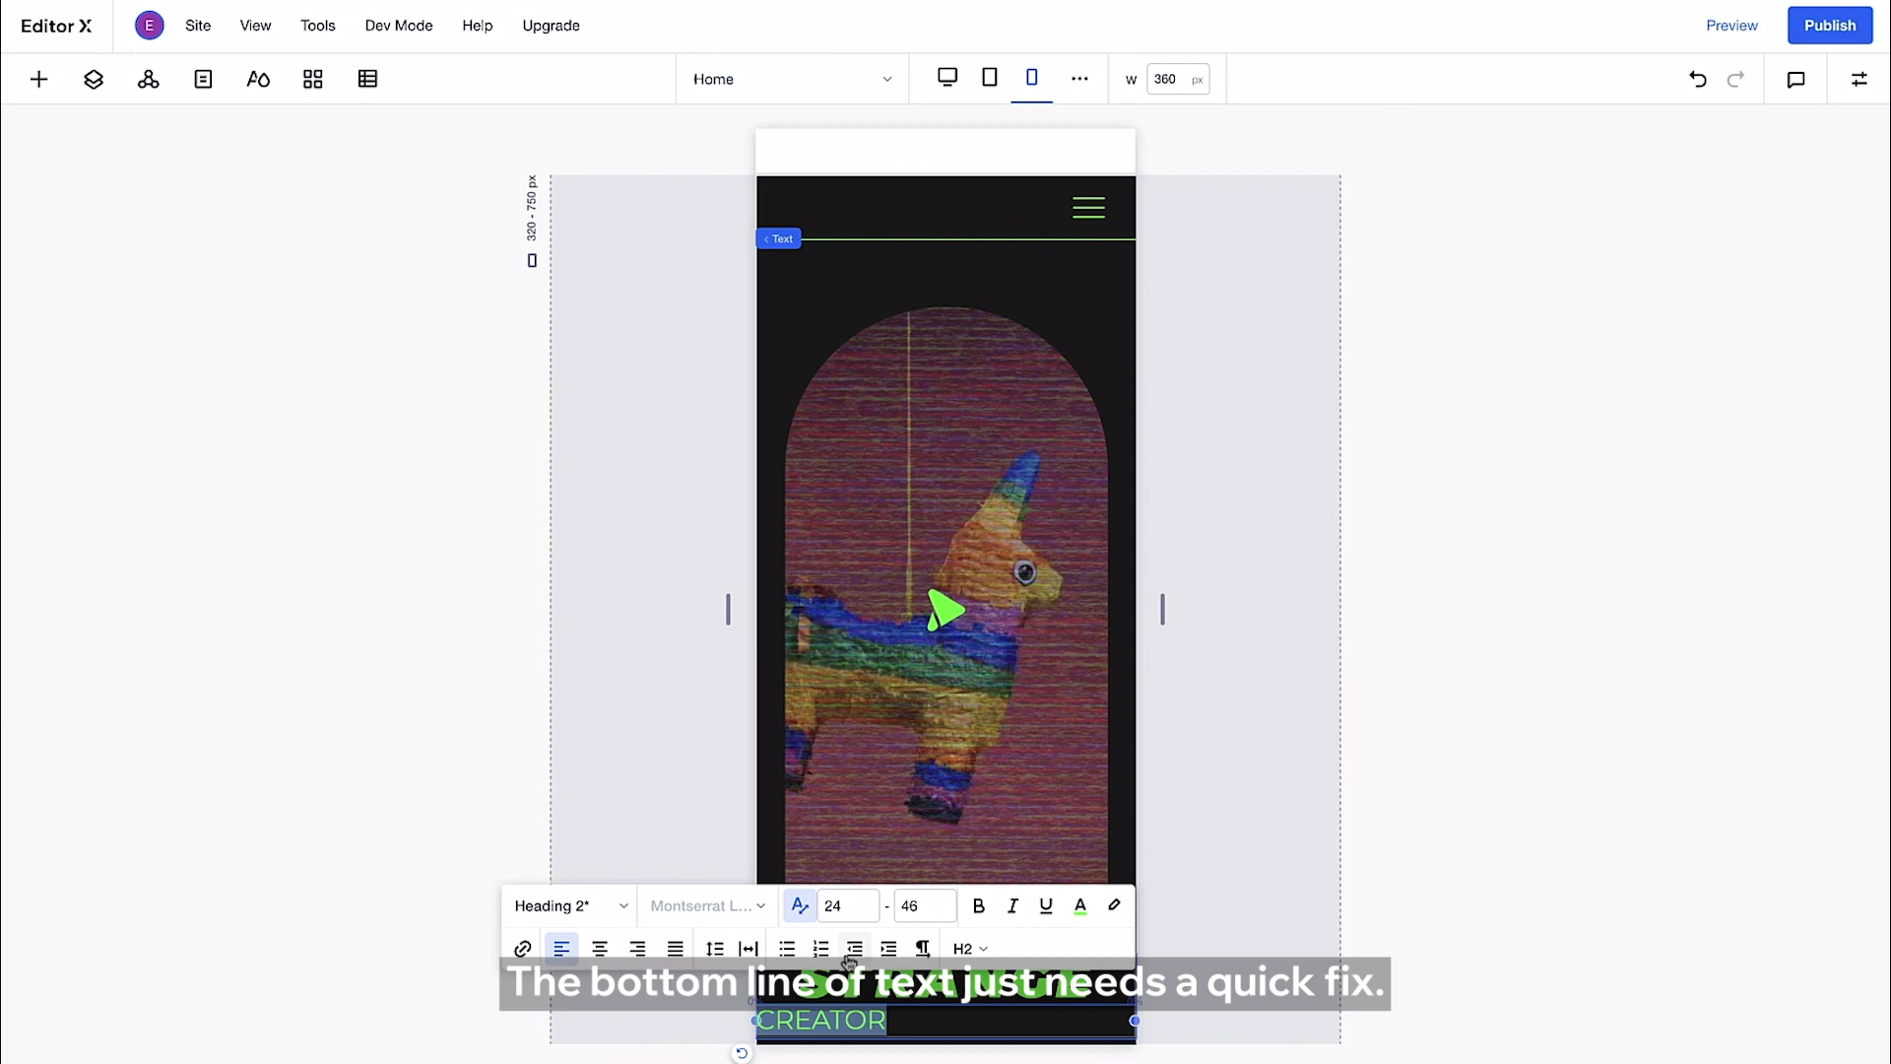
pyautogui.click(600, 948)
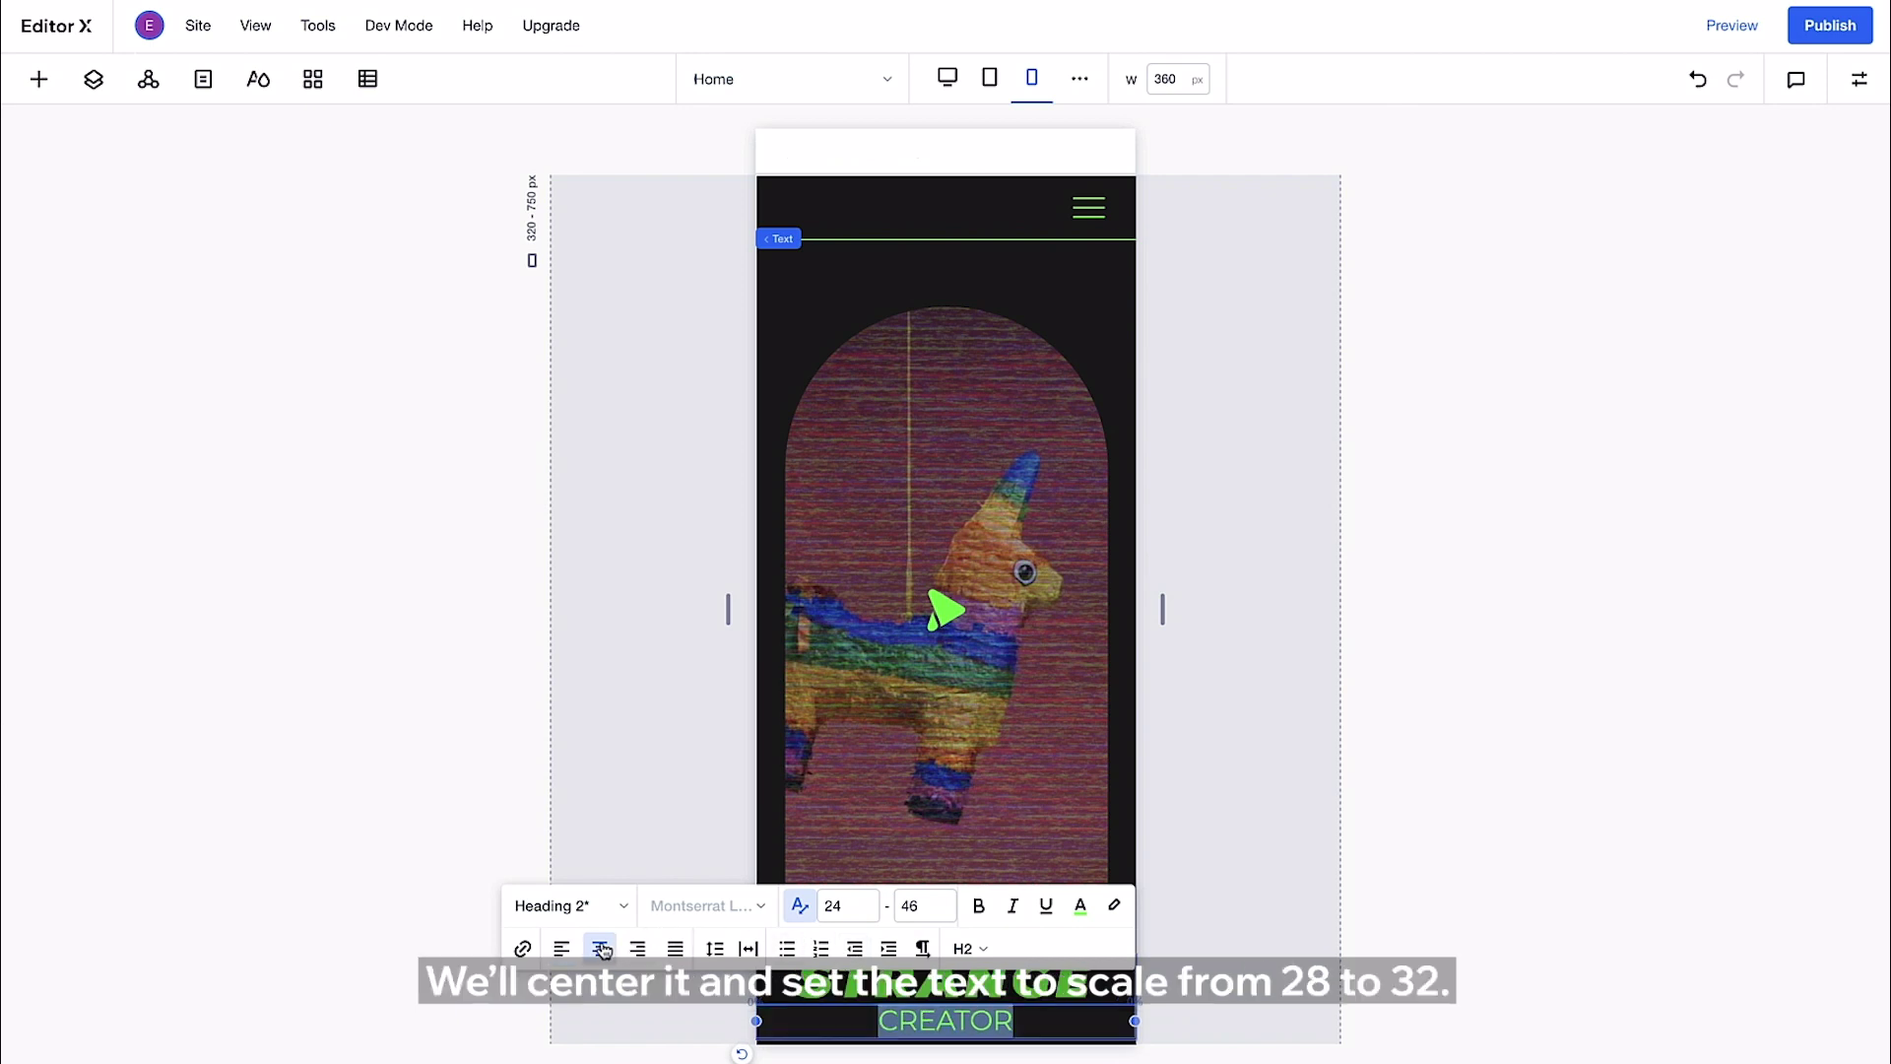
pyautogui.doubleClick(835, 906)
pyautogui.write('28')
pyautogui.click(900, 920)
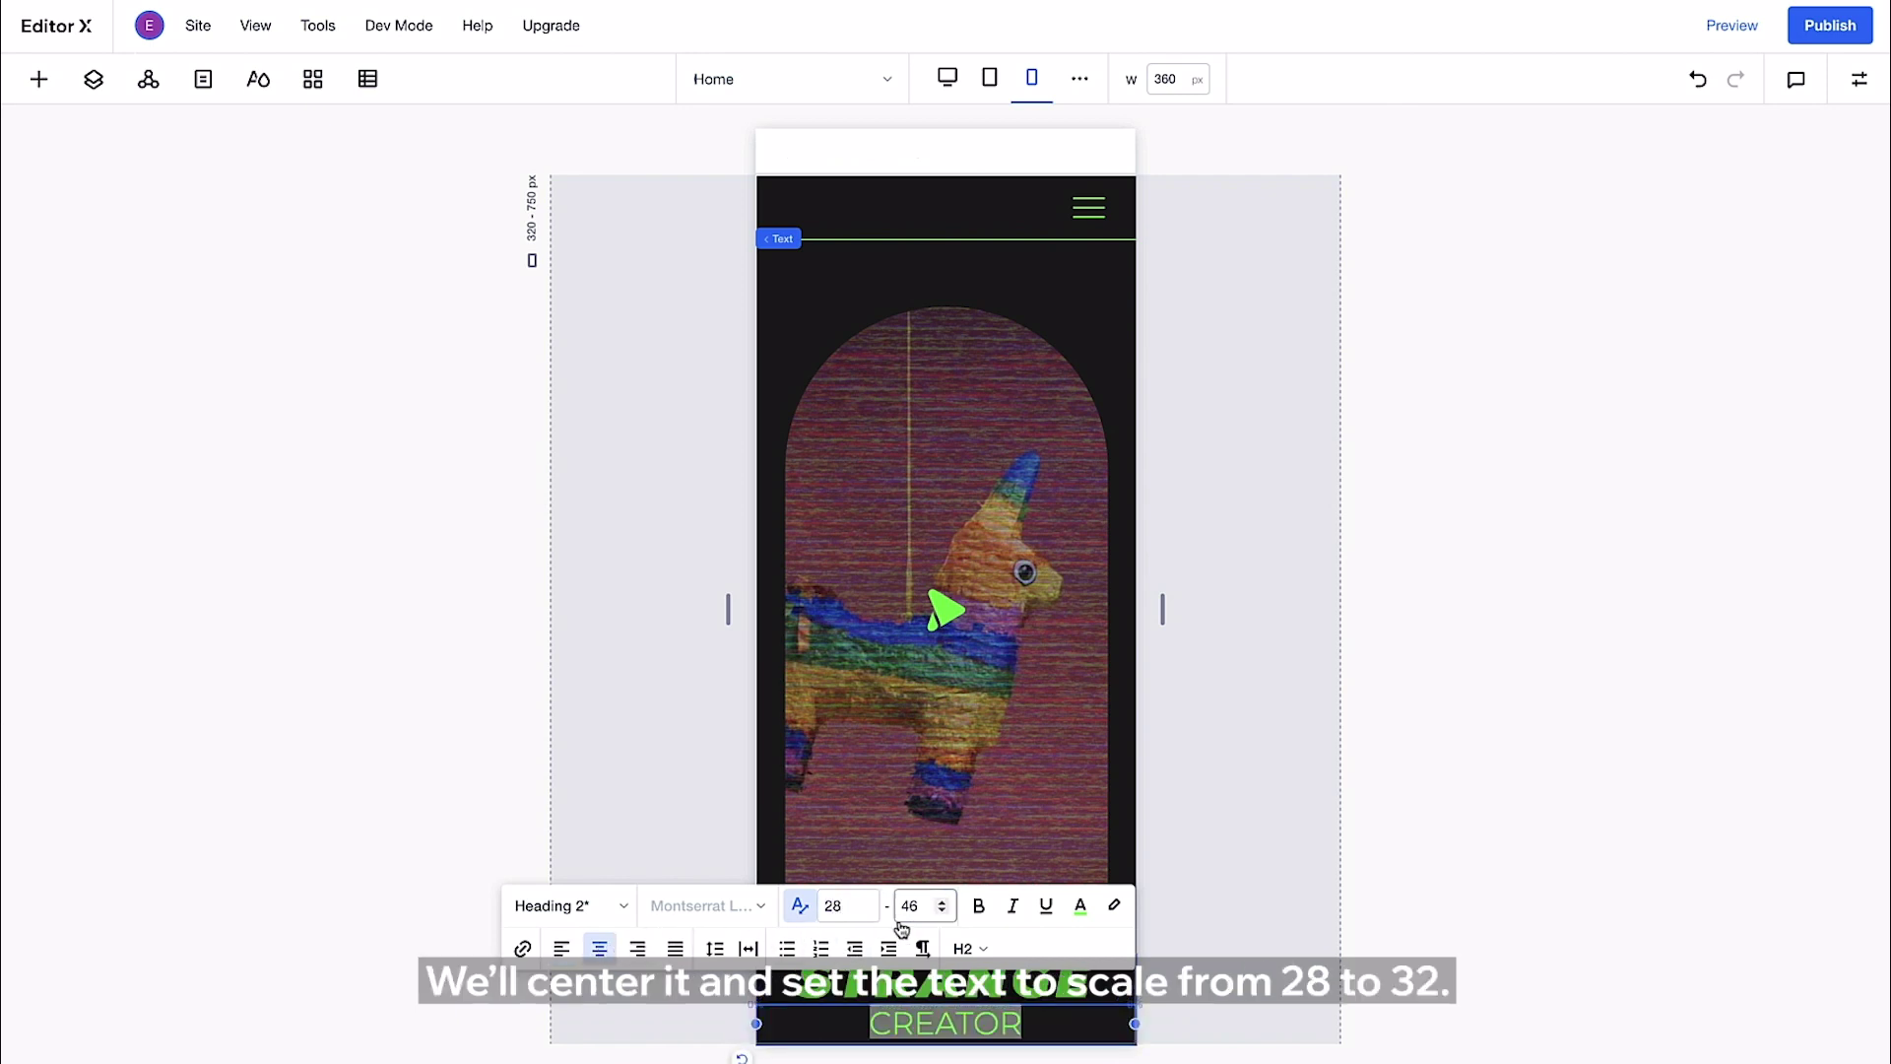
pyautogui.write('32')
pyautogui.click(396, 679)
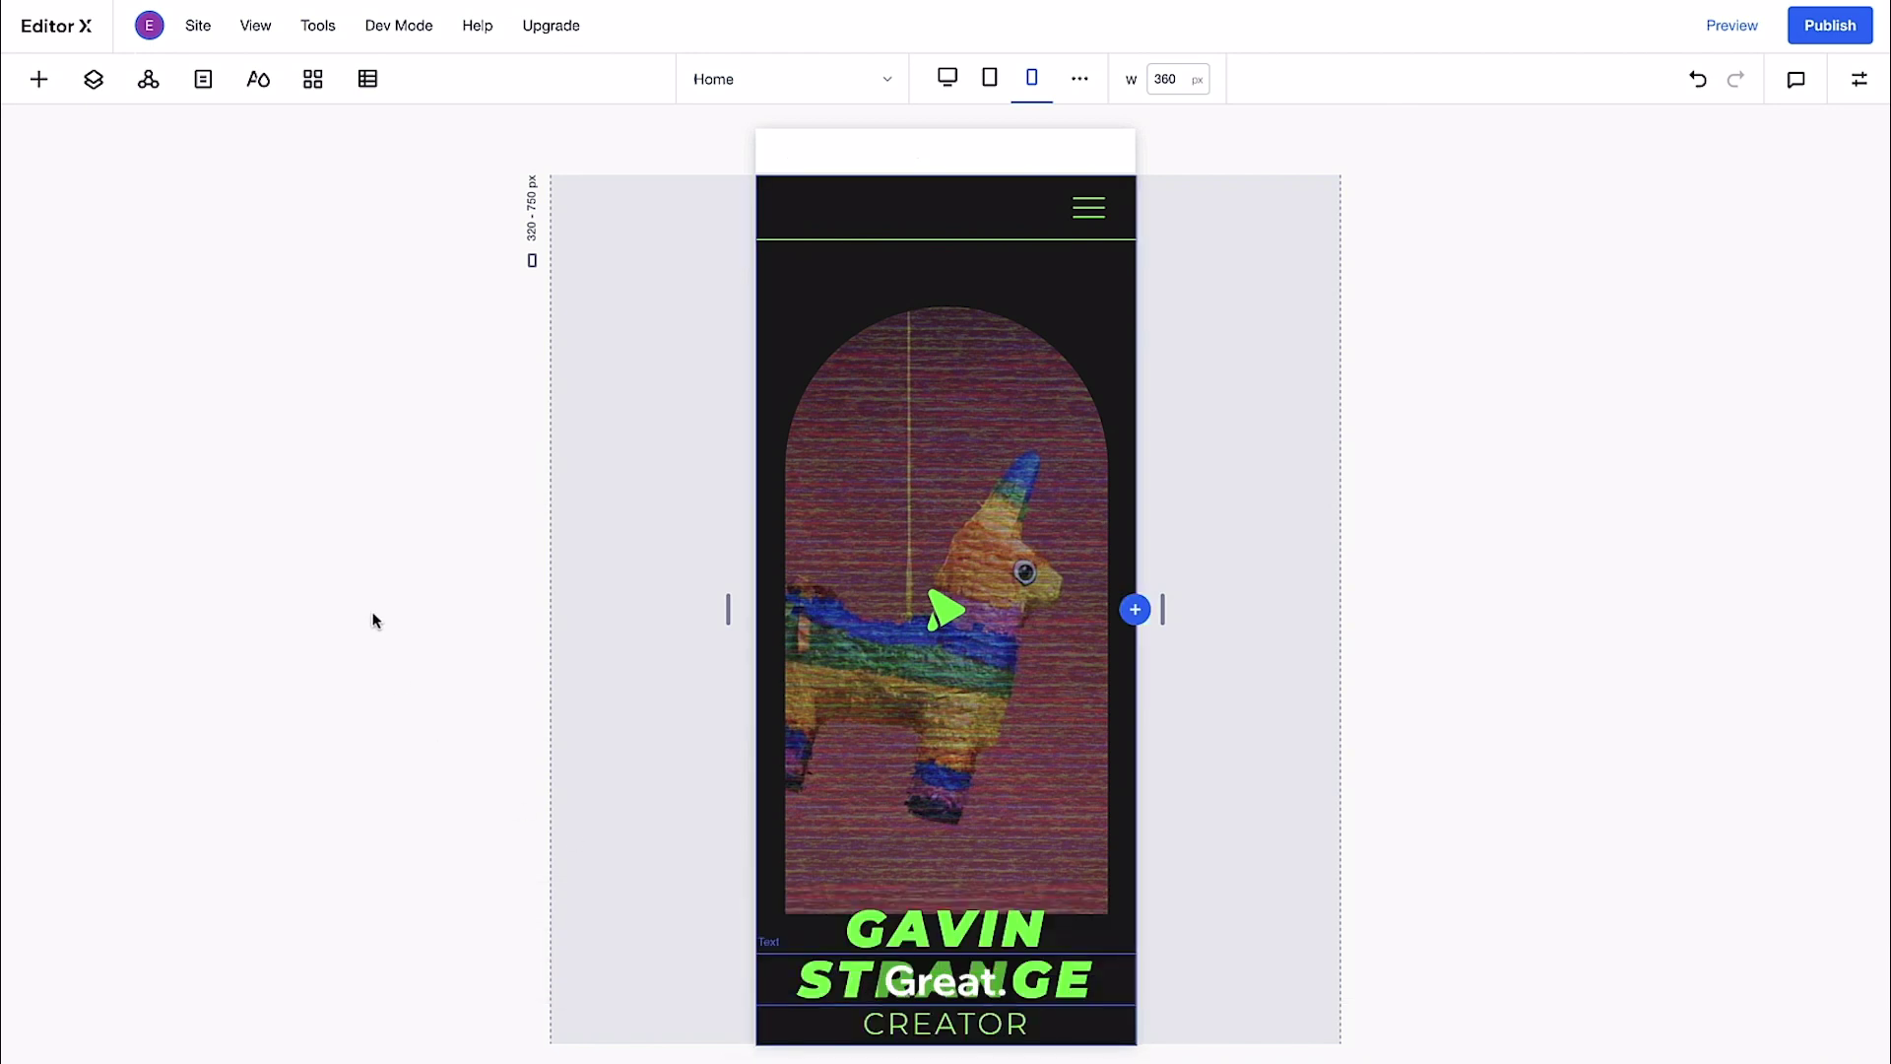
# Switch to the 1680 px Desktop breakpoint.
pyautogui.click(936, 89)
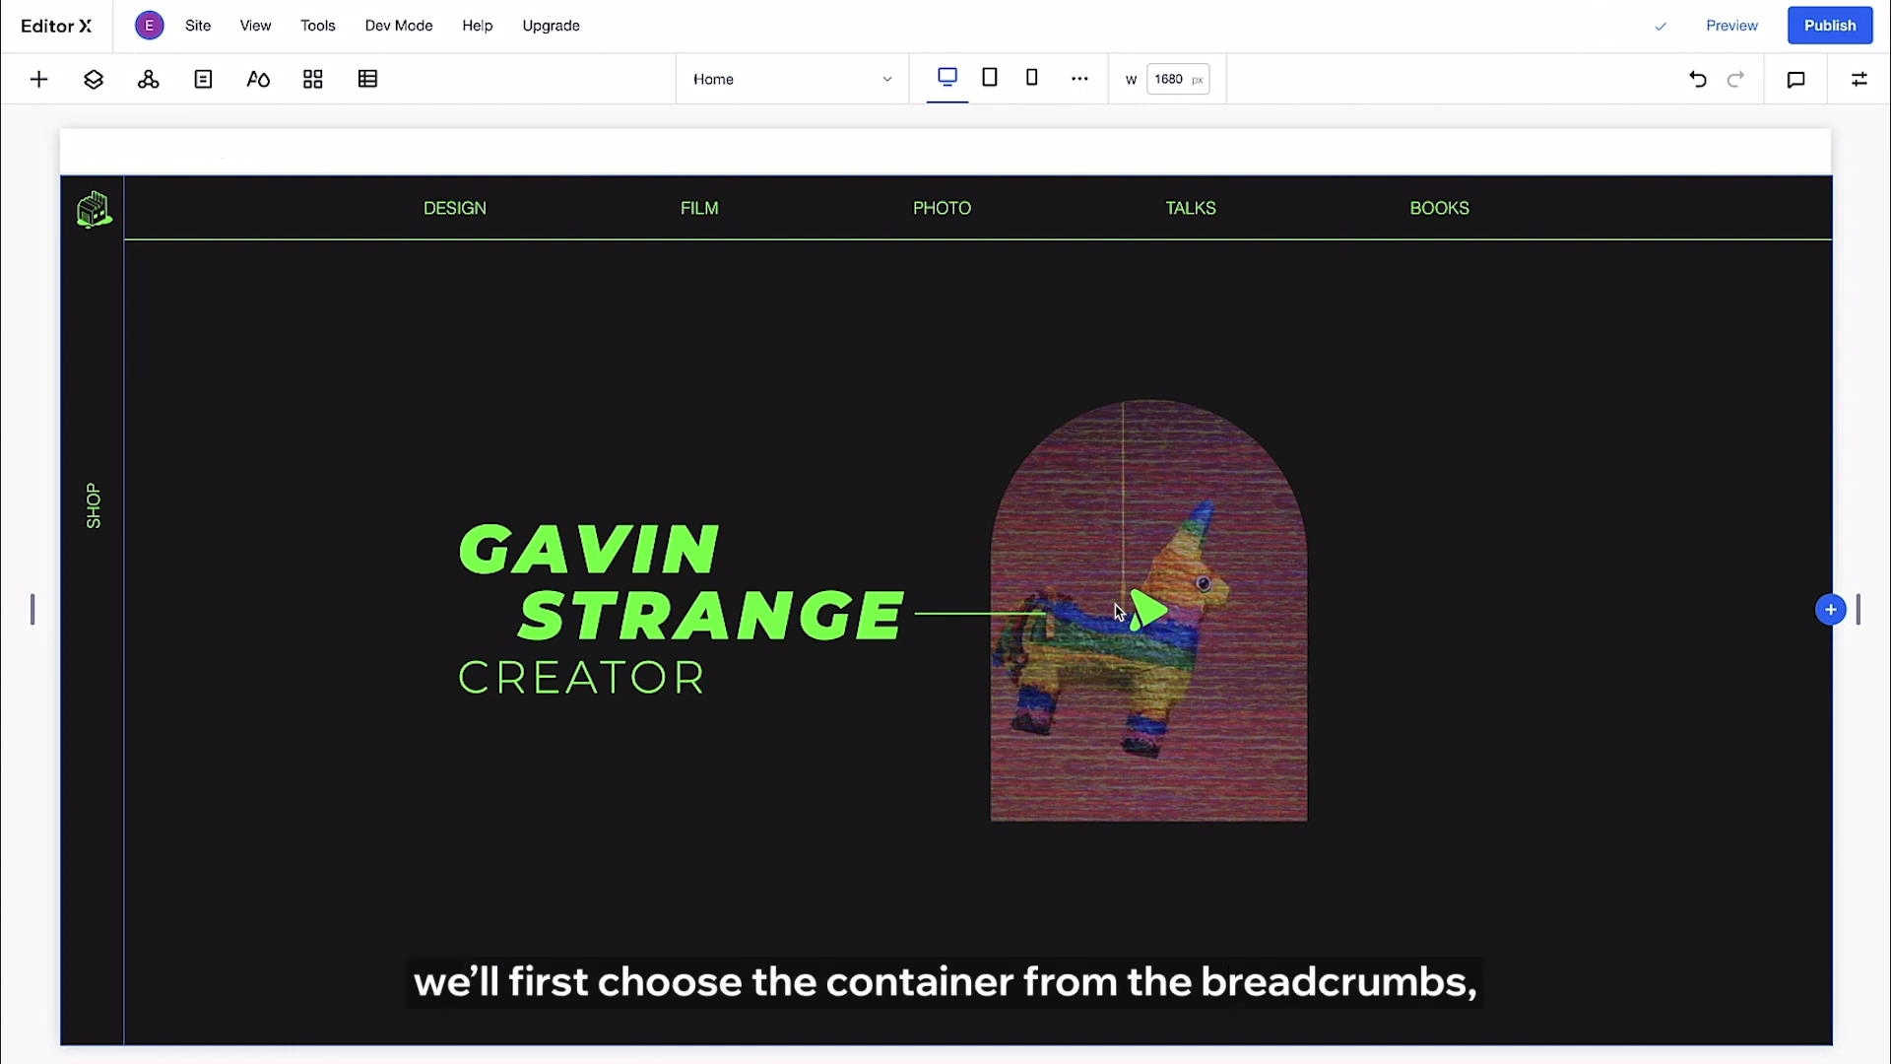
# Add a custom hover interaction to the container holding the piñata video.
pyautogui.click(1165, 448)
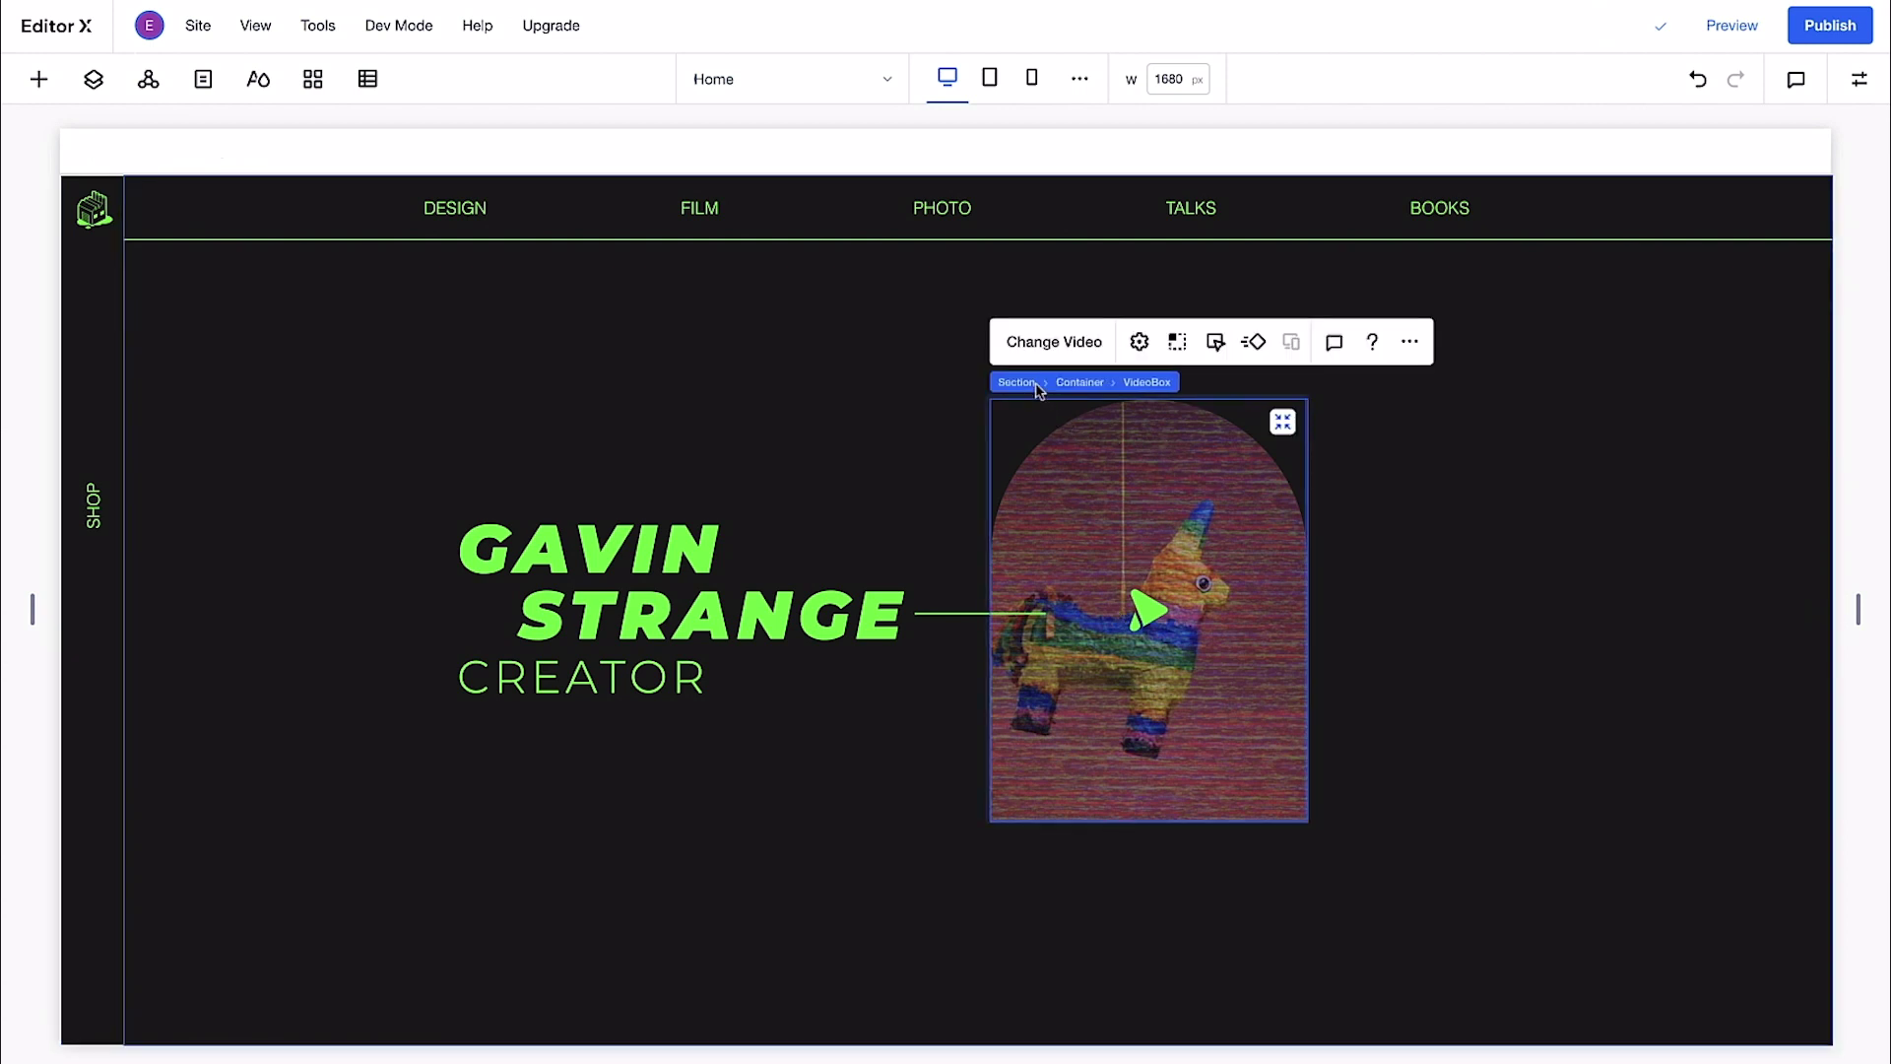
pyautogui.click(1069, 383)
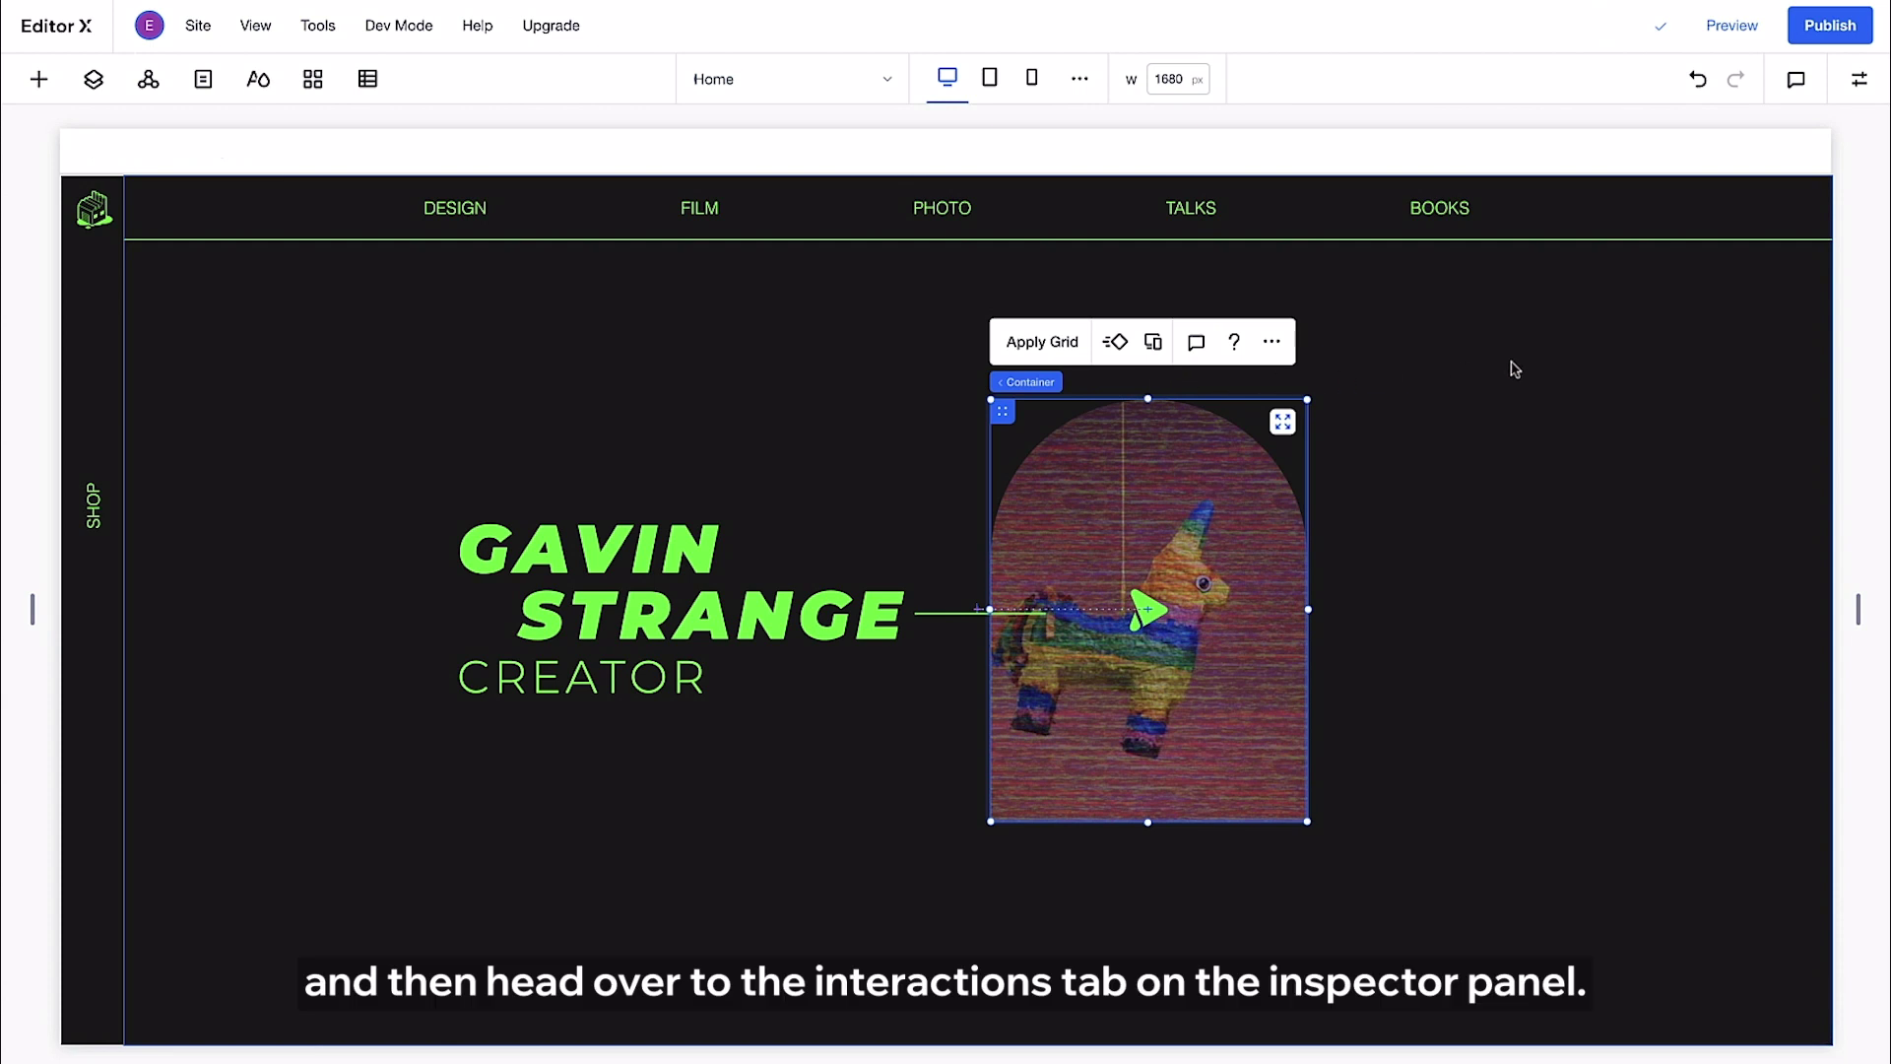
pyautogui.click(1860, 81)
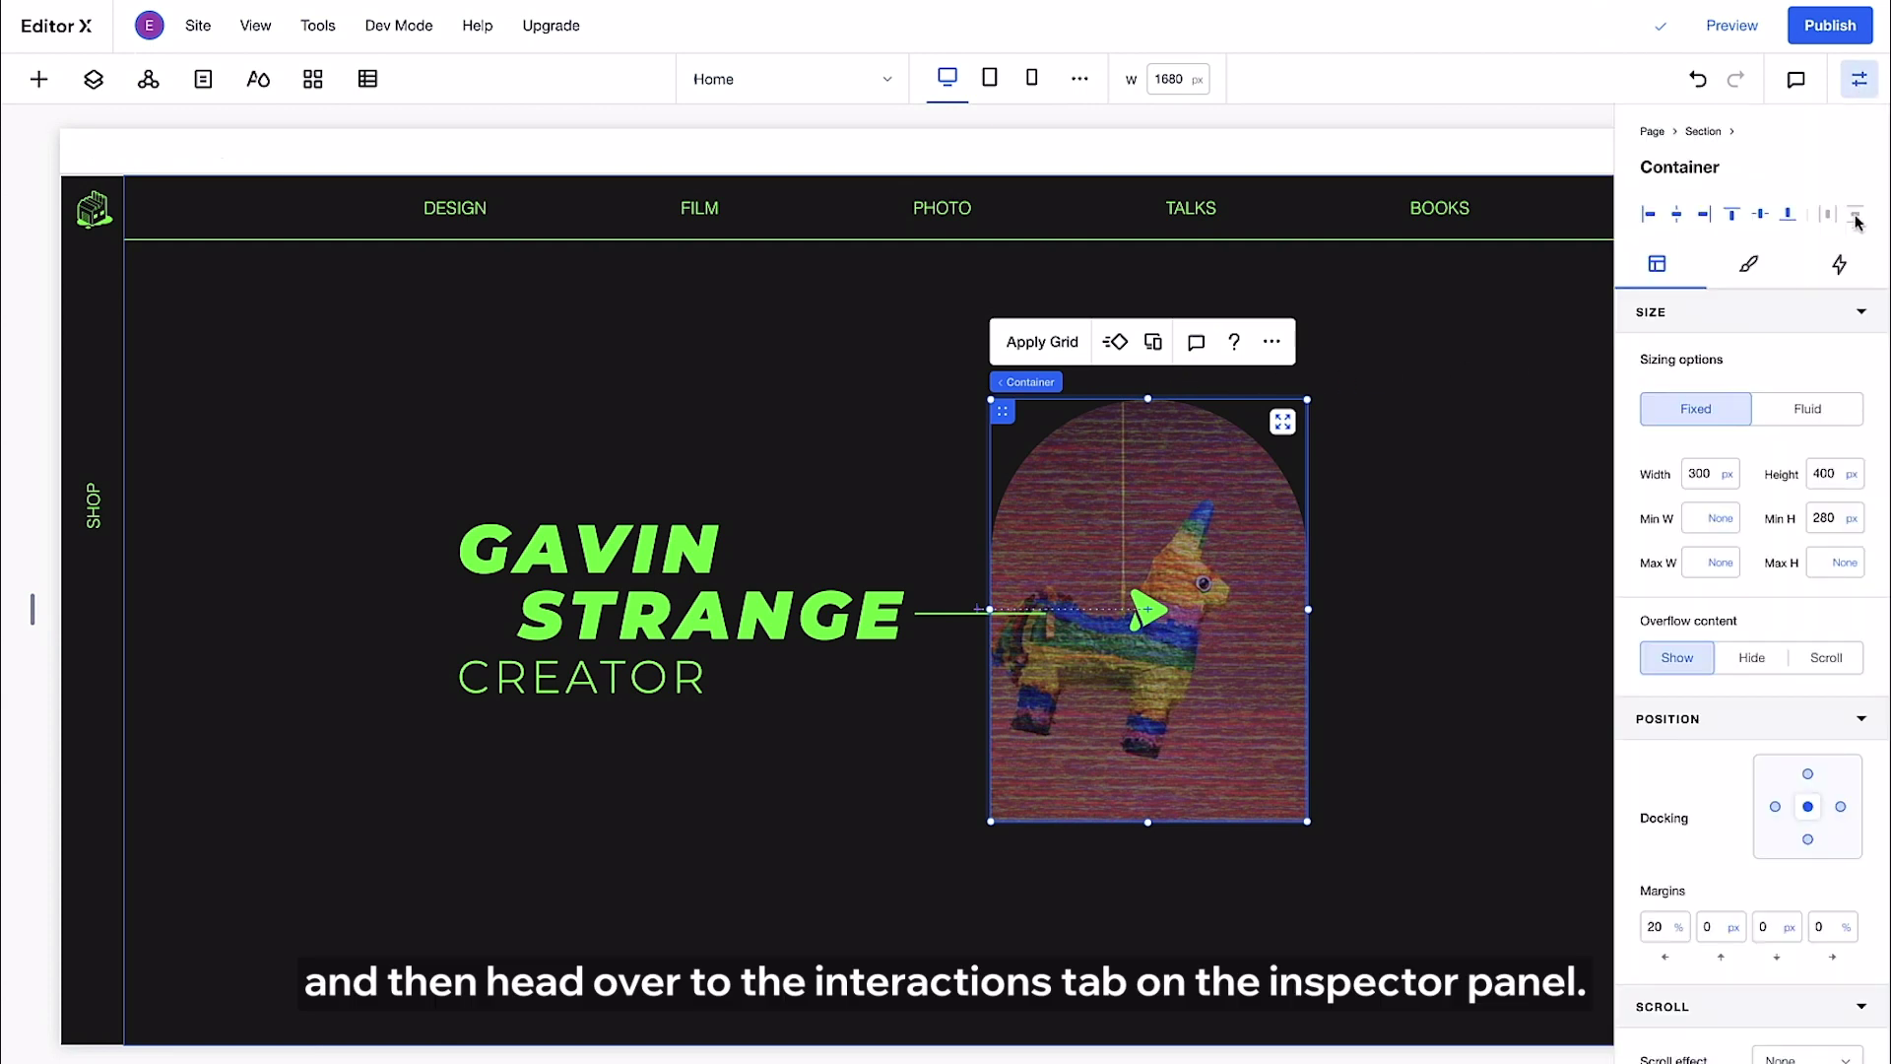
pyautogui.click(1839, 264)
pyautogui.click(1763, 334)
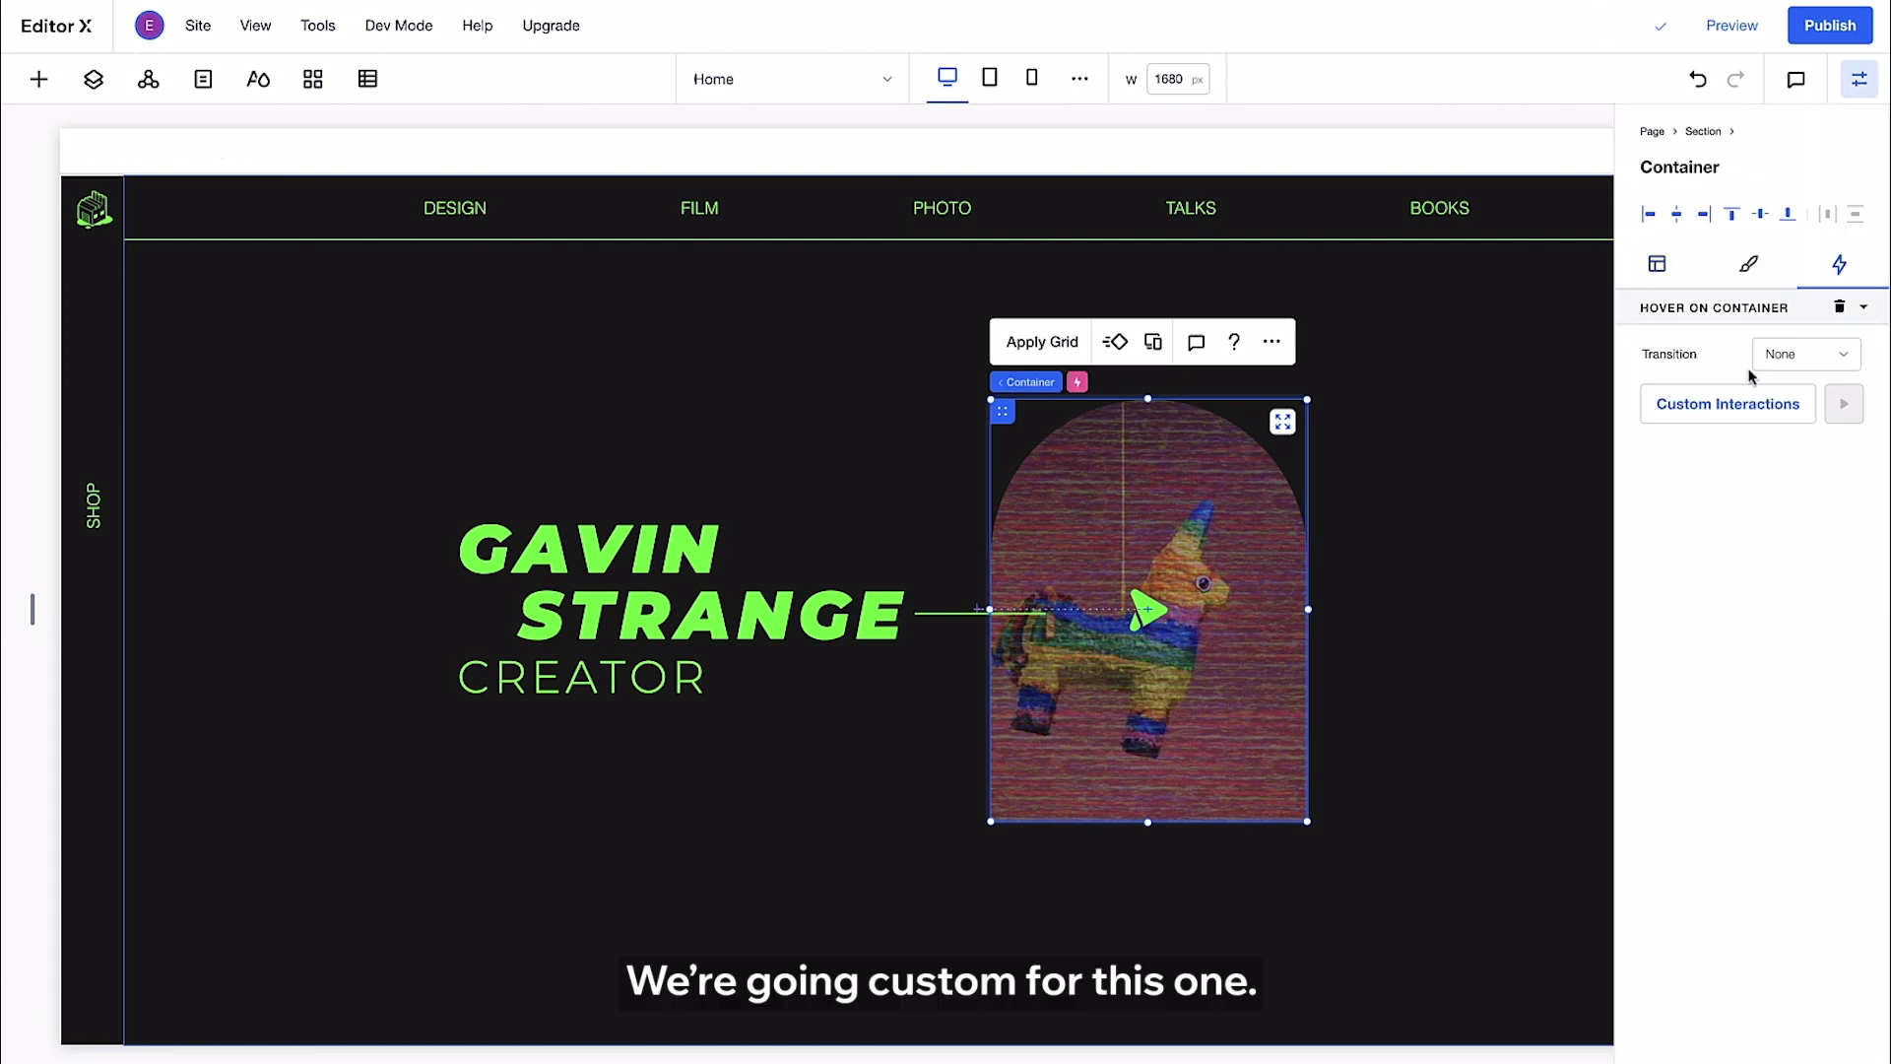
pyautogui.click(1715, 403)
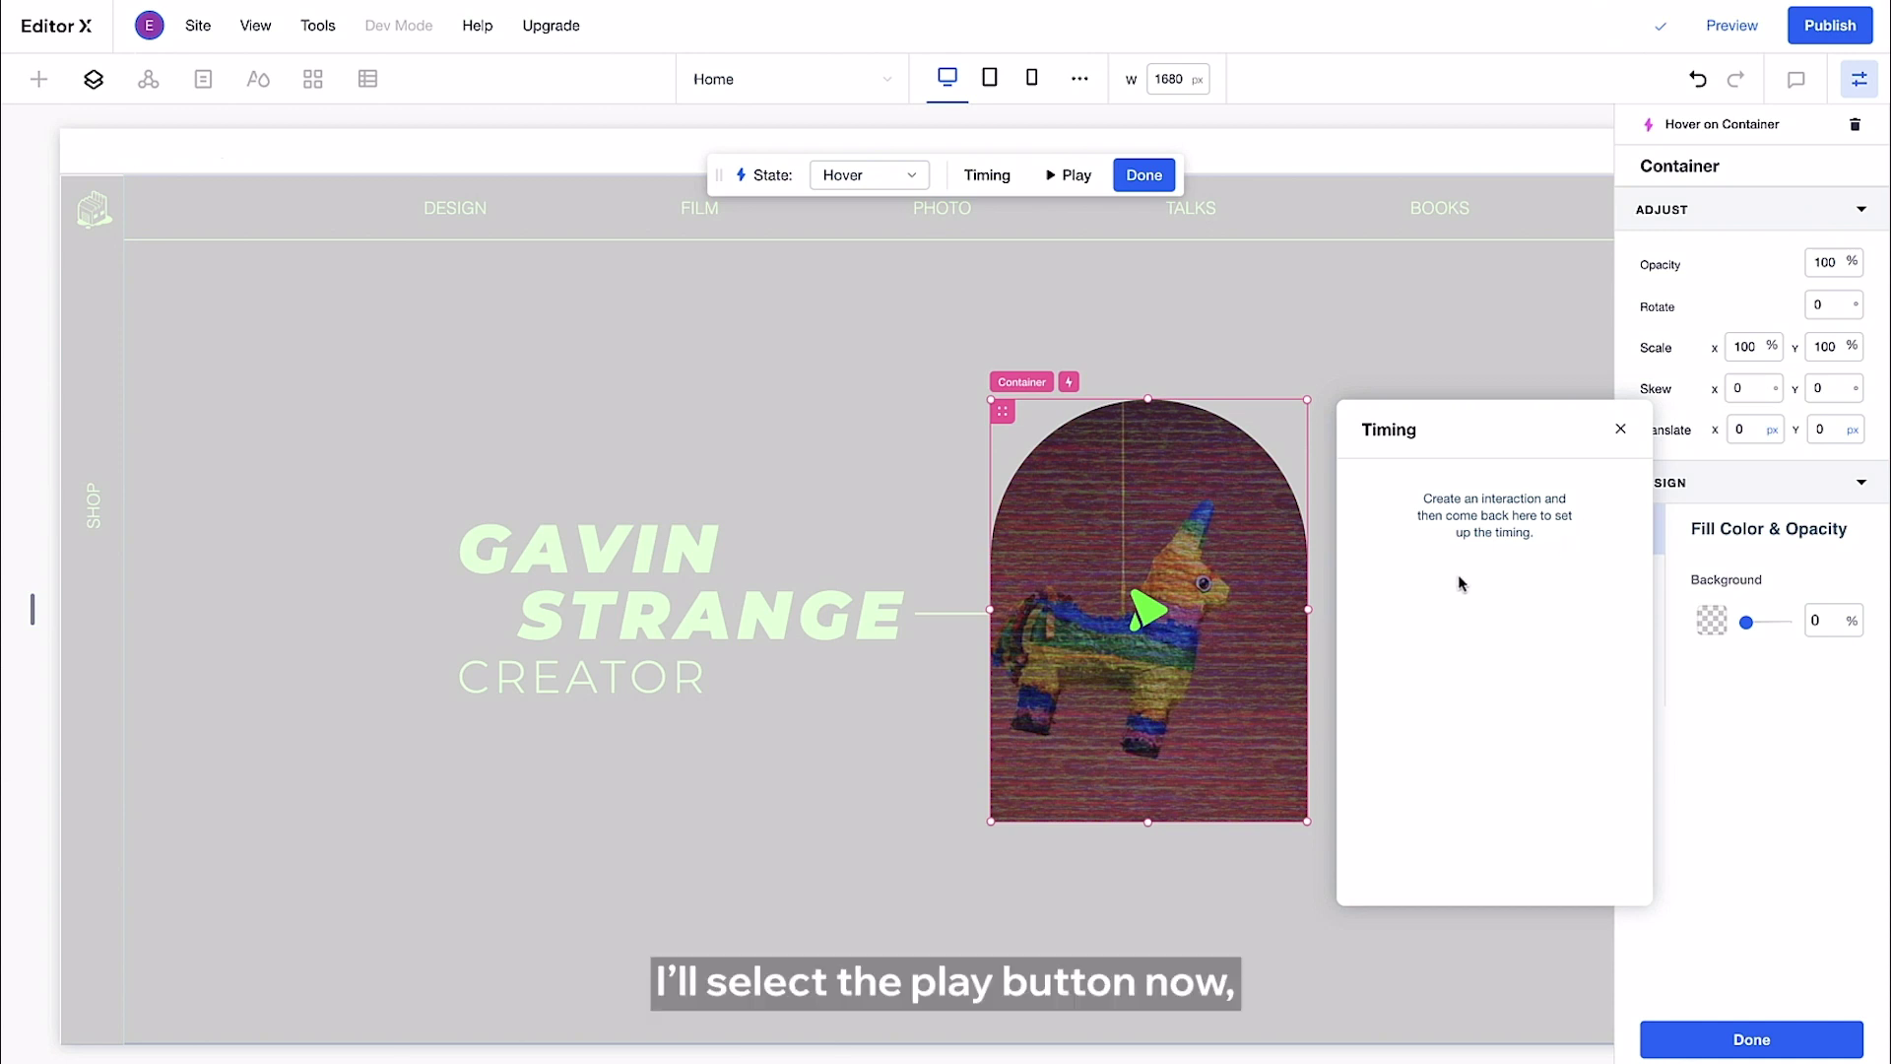
# Give the play triangle an initial opacity of 0% and a 0.2 s end timing.
pyautogui.click(1154, 611)
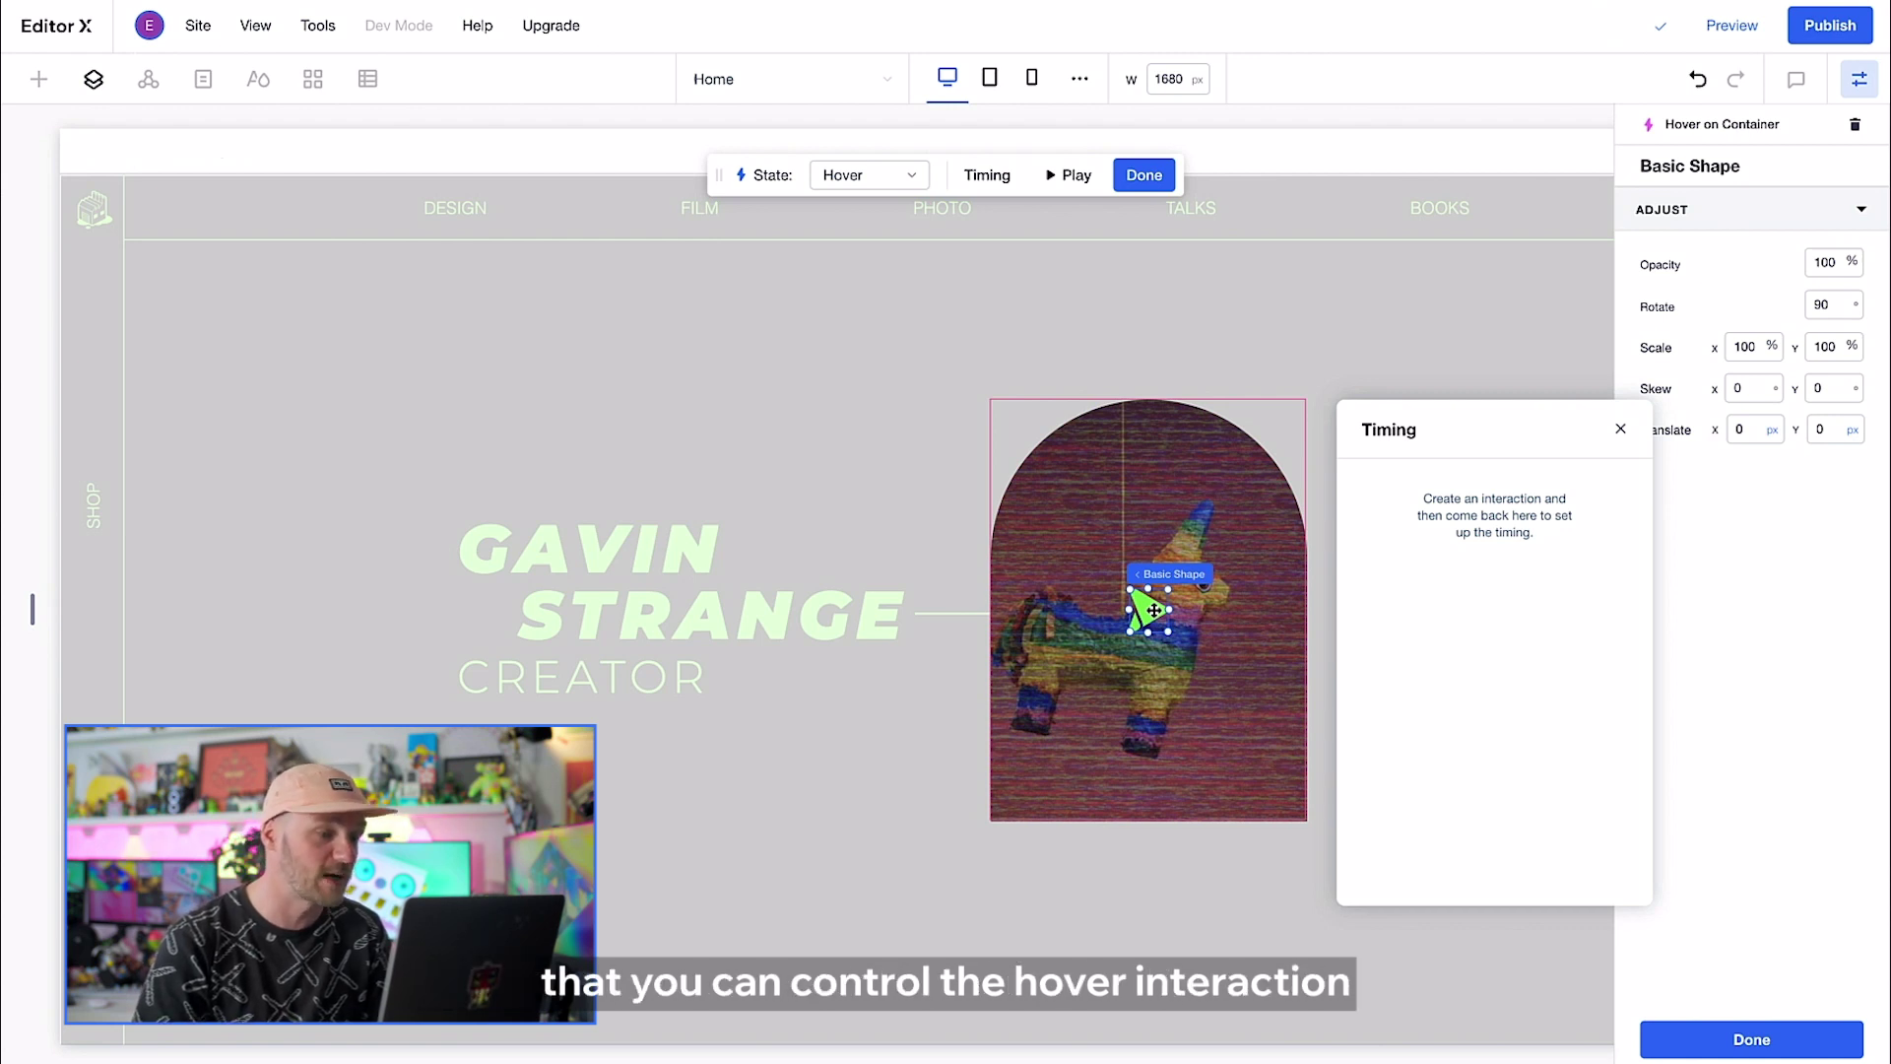
pyautogui.click(911, 176)
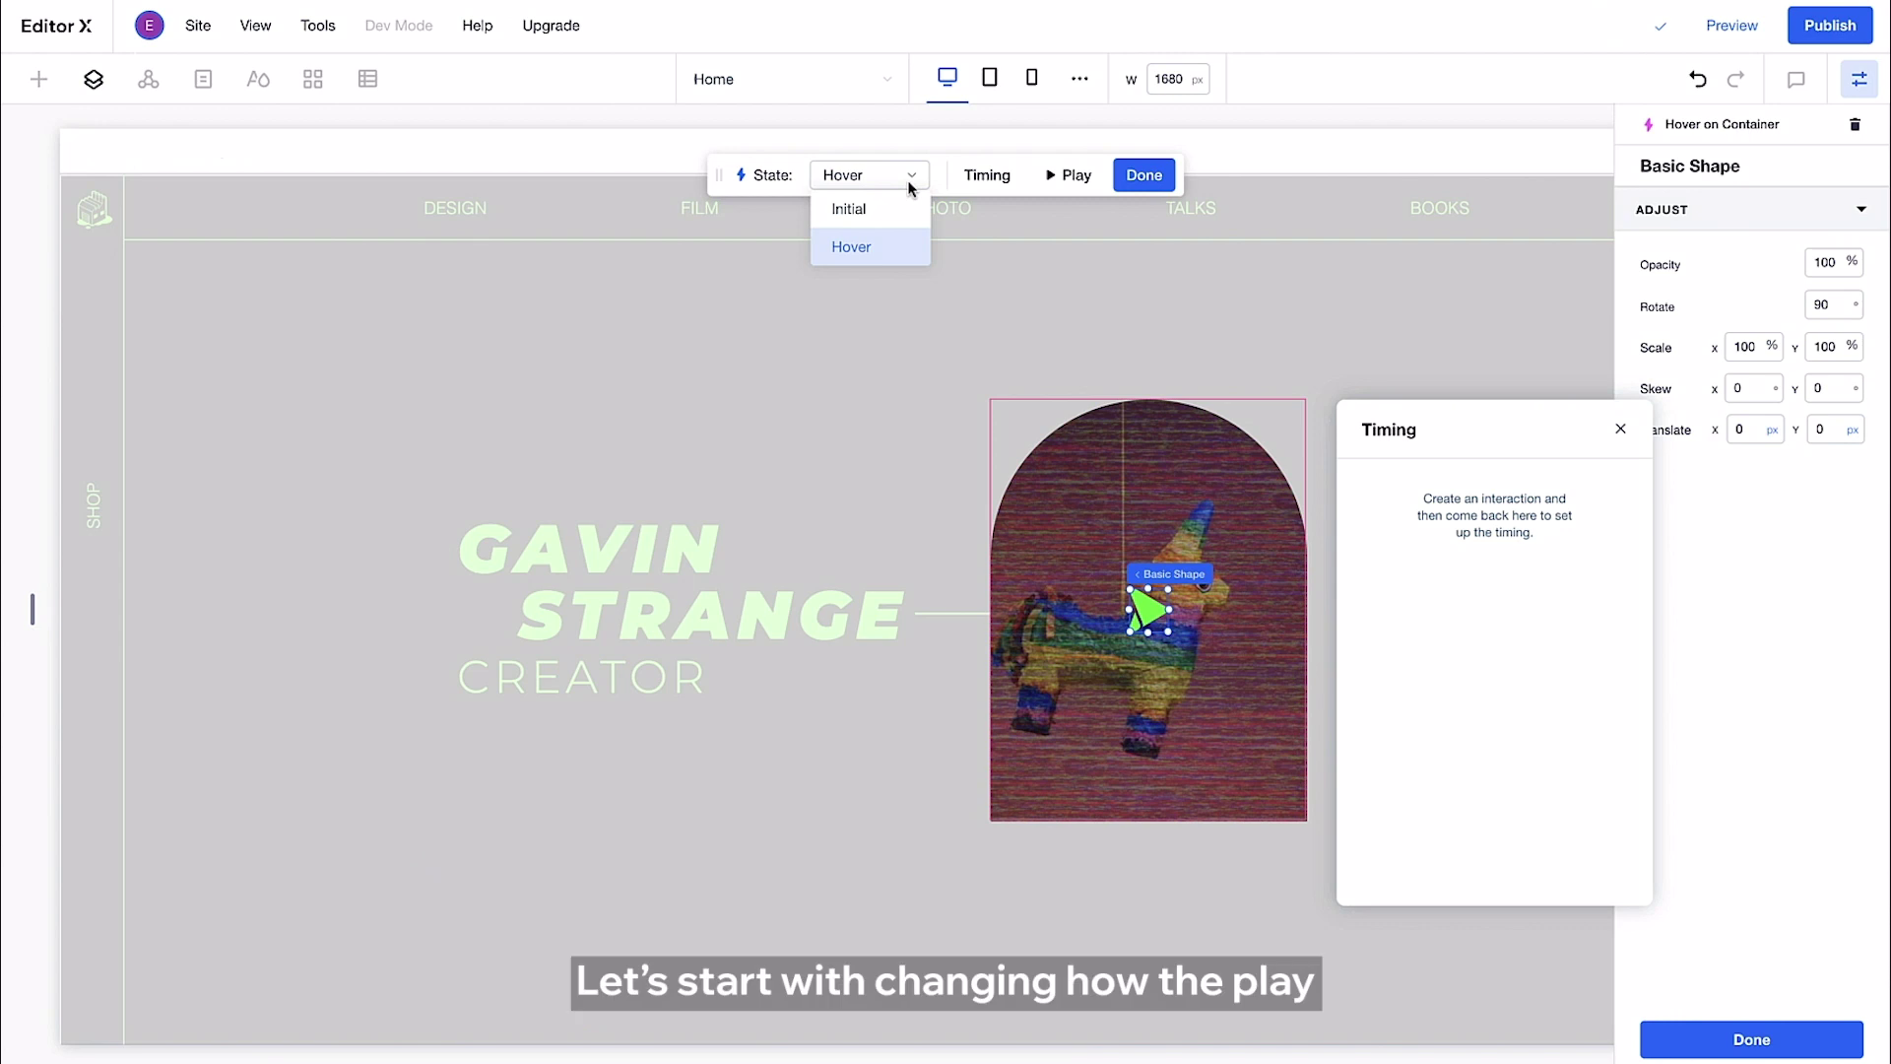
pyautogui.click(902, 204)
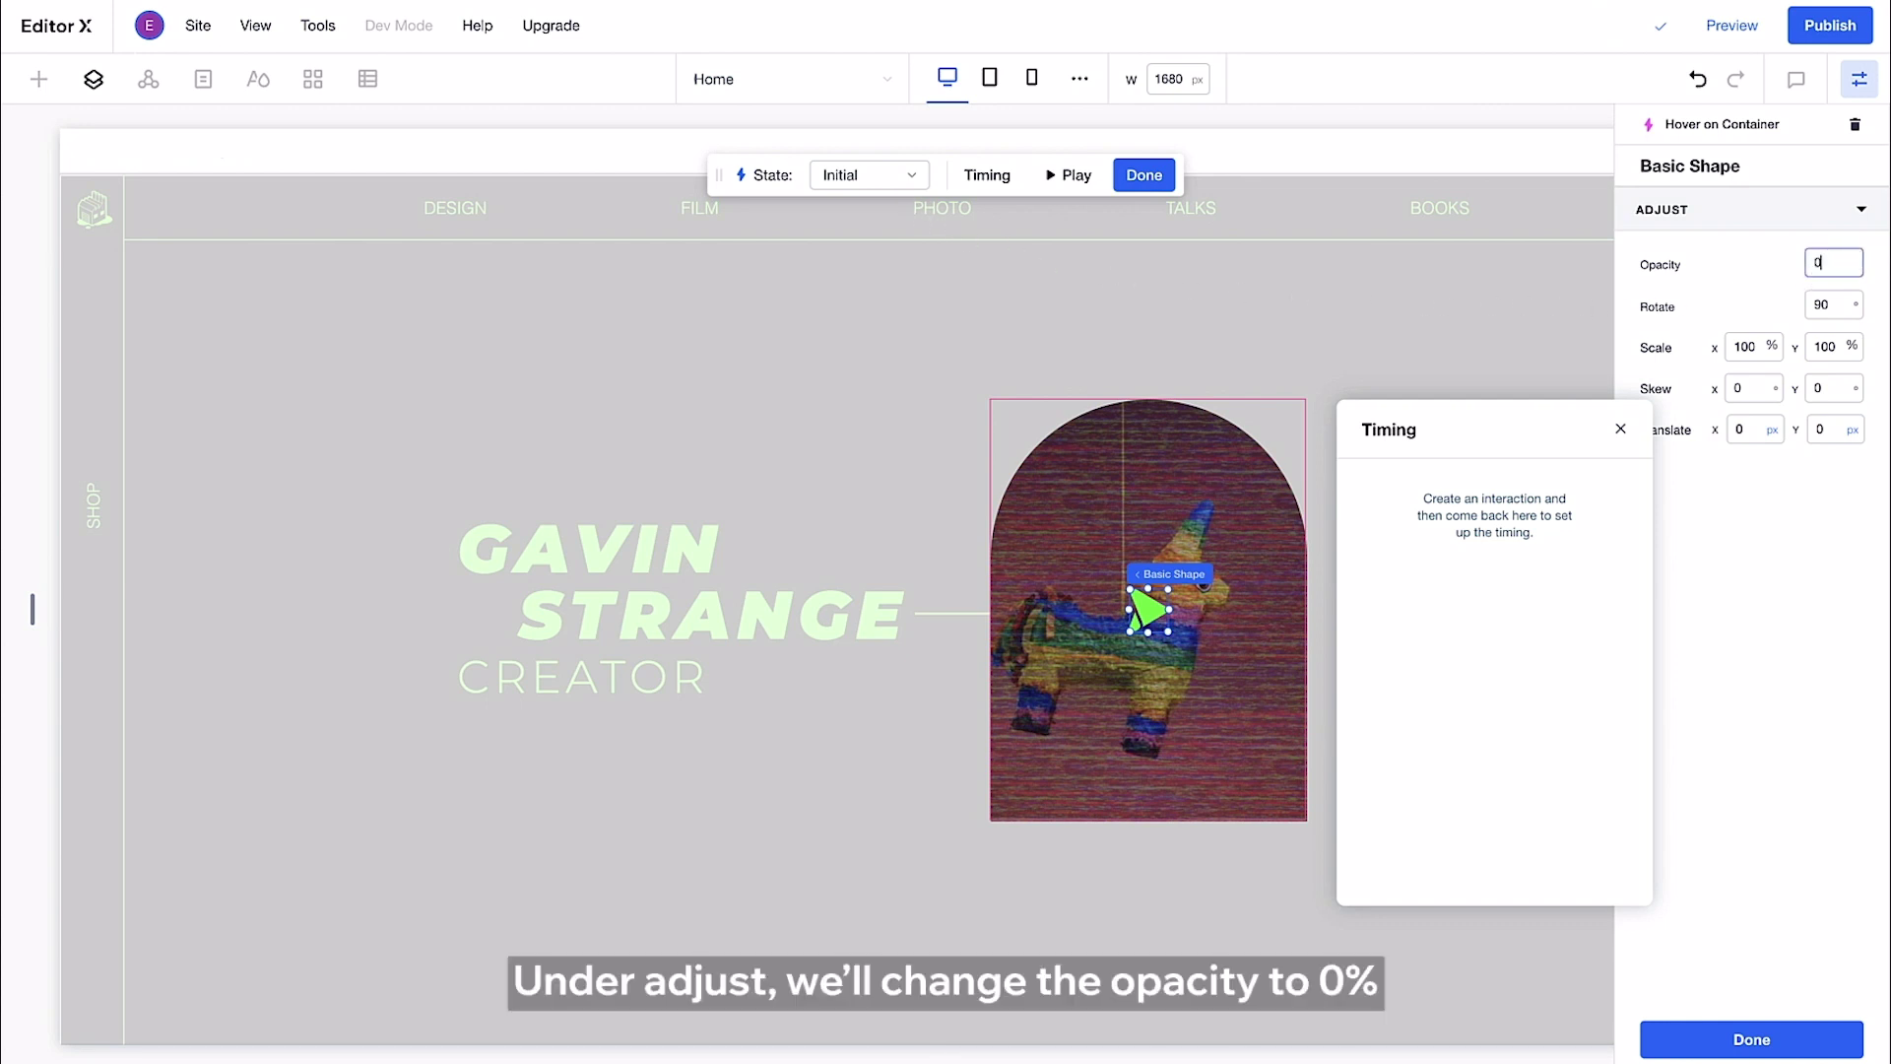
pyautogui.press('Return')
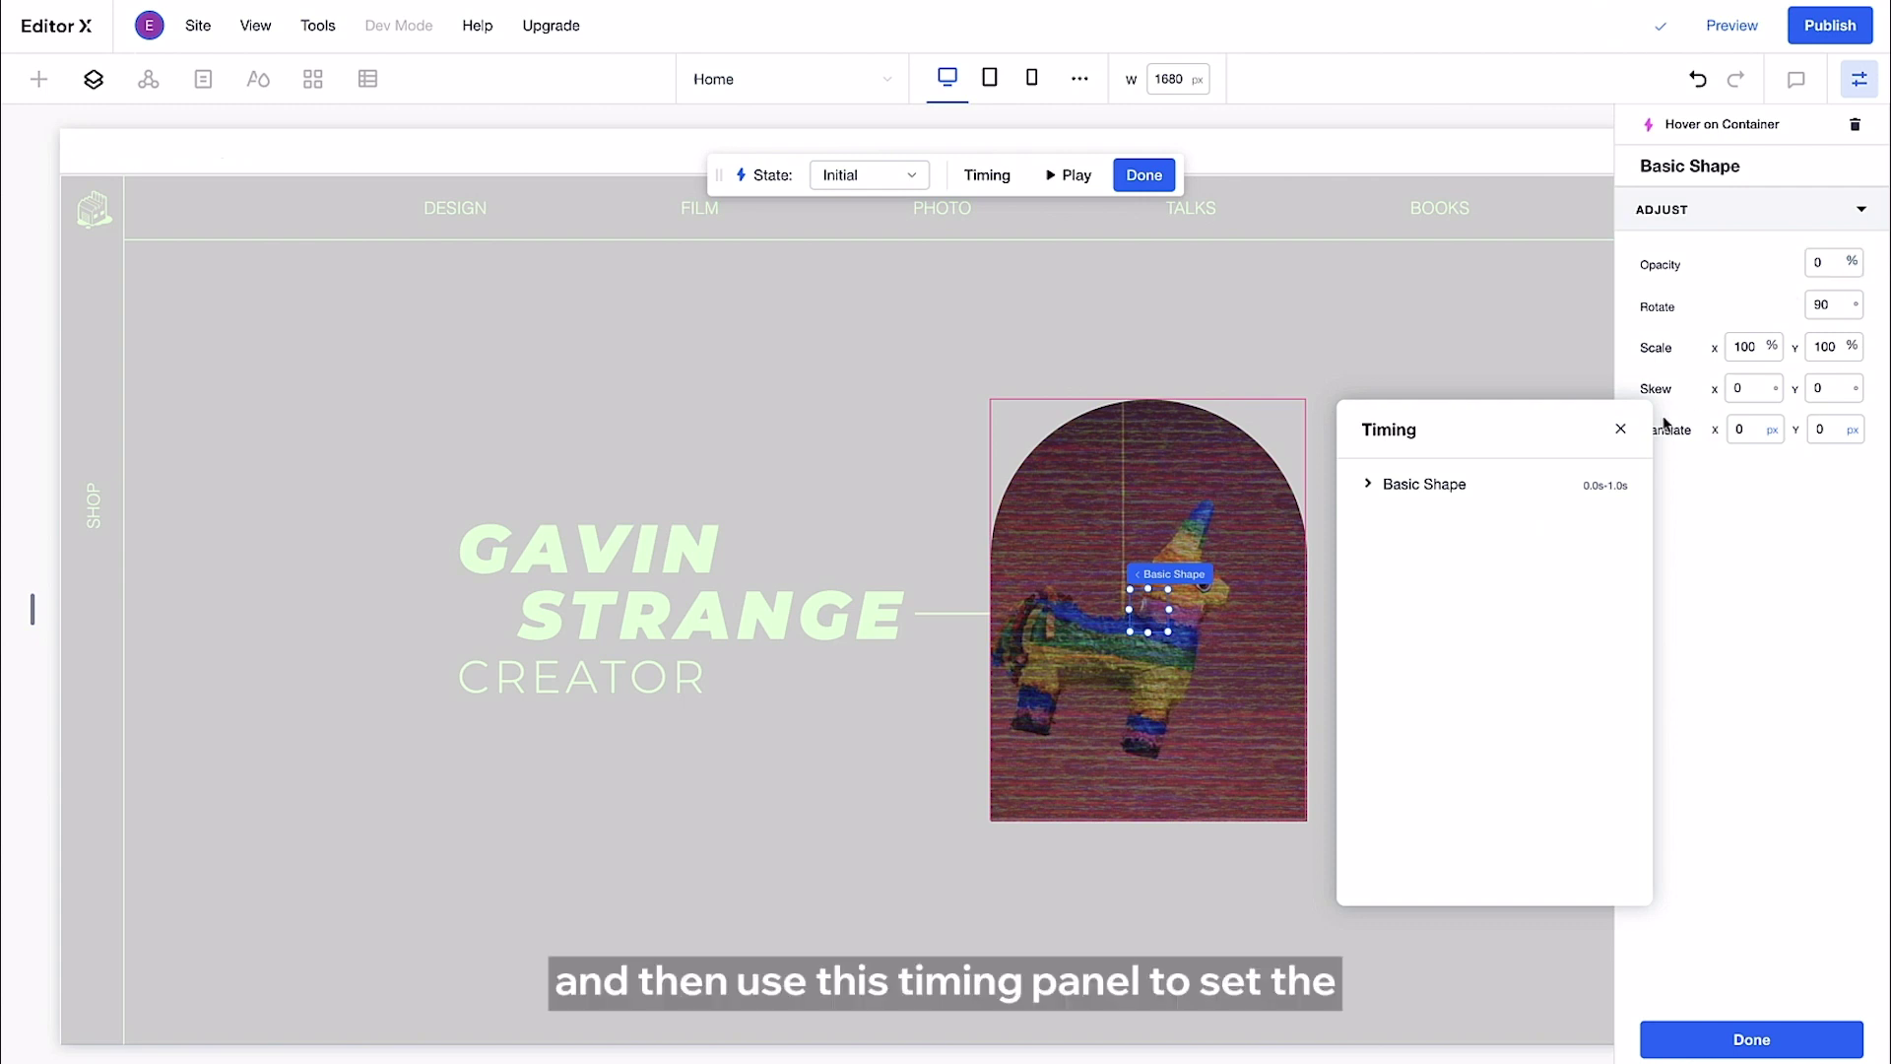
pyautogui.click(1366, 485)
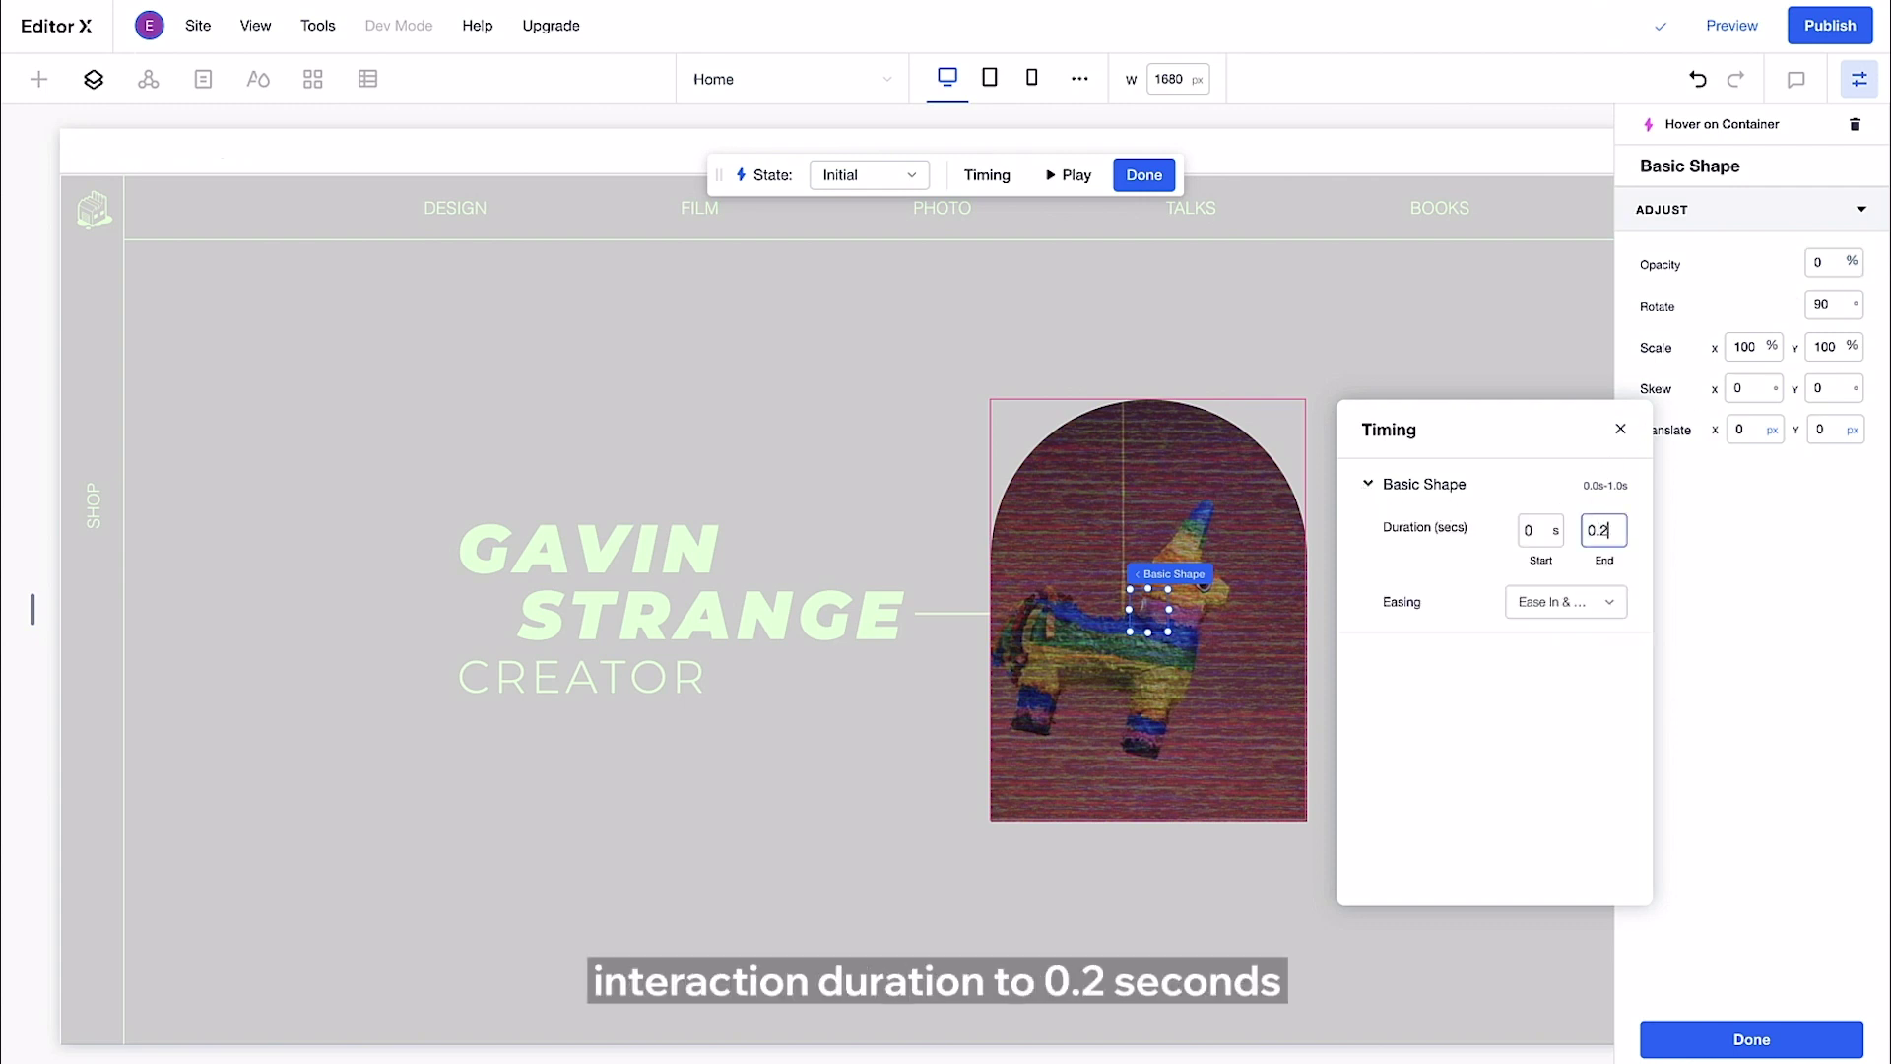
pyautogui.write('0.2')
pyautogui.press('Return')
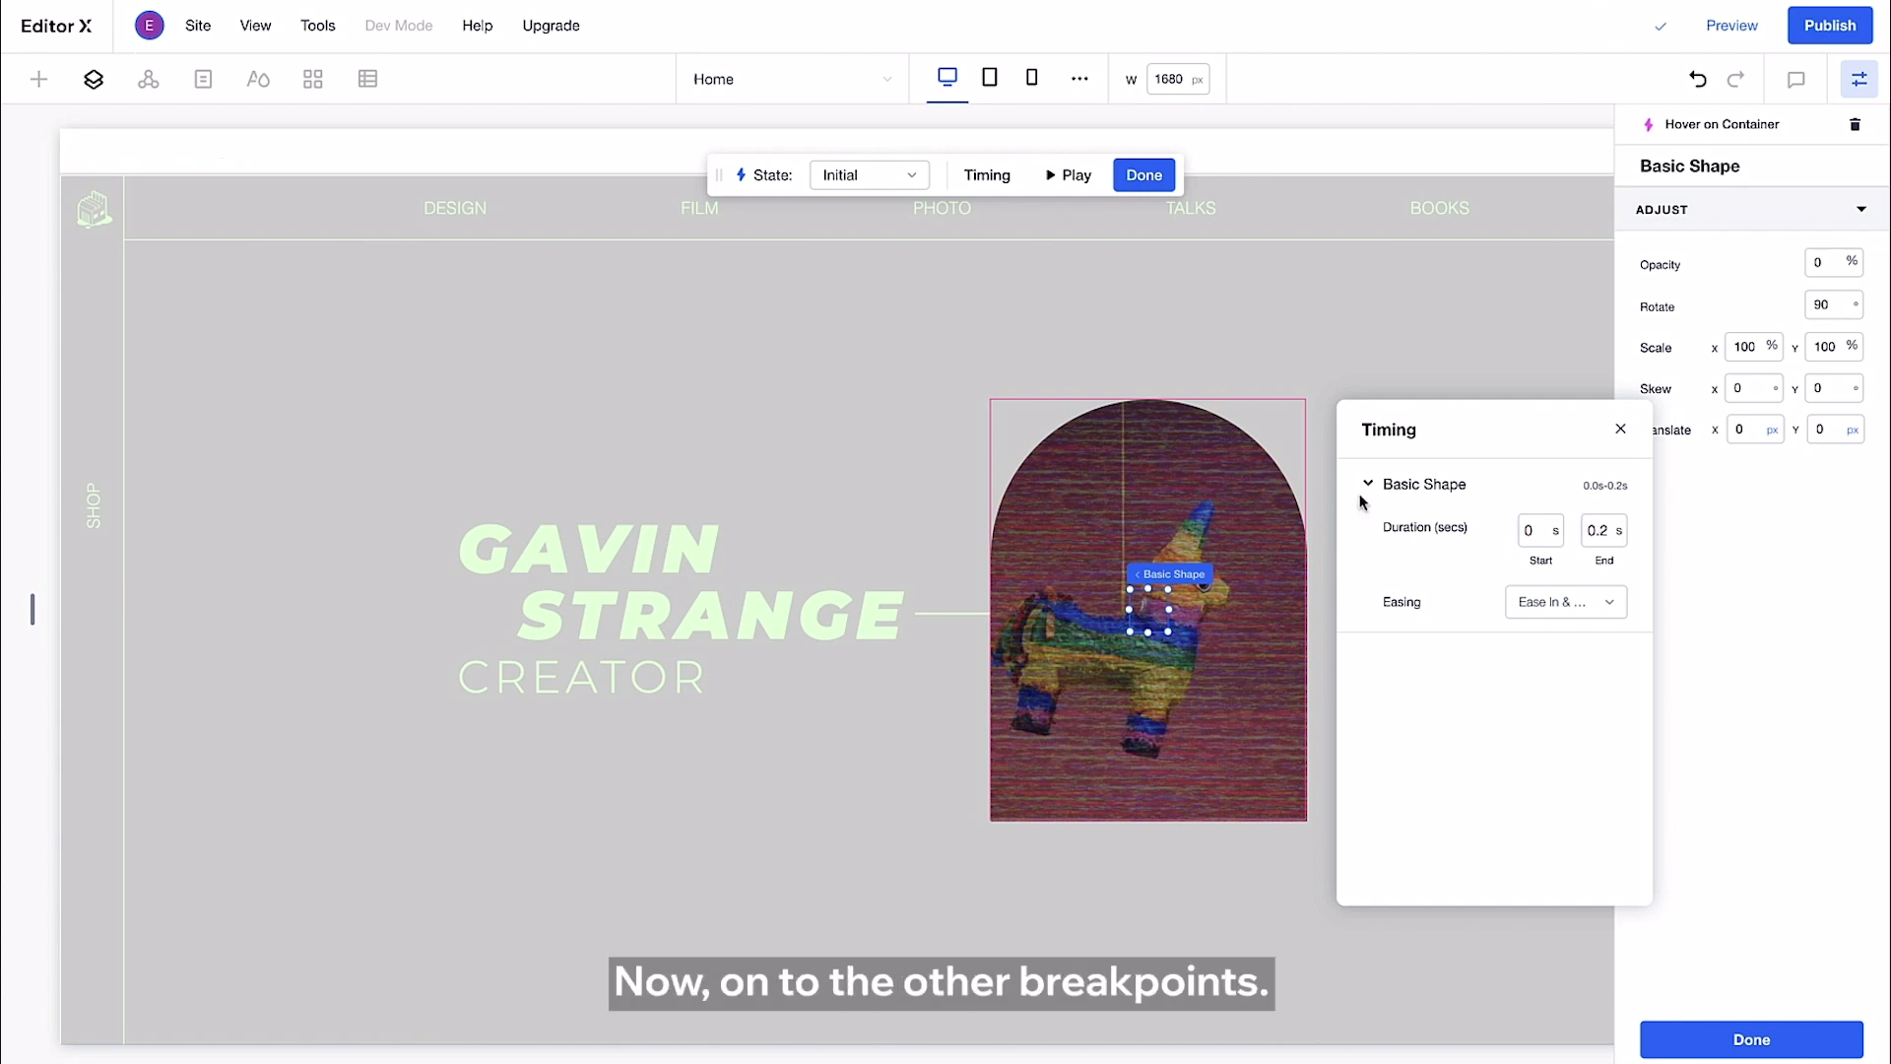
# On the Tablet breakpoint, set the play triangle's initial opacity to 100%, then view Mobile.
pyautogui.click(987, 87)
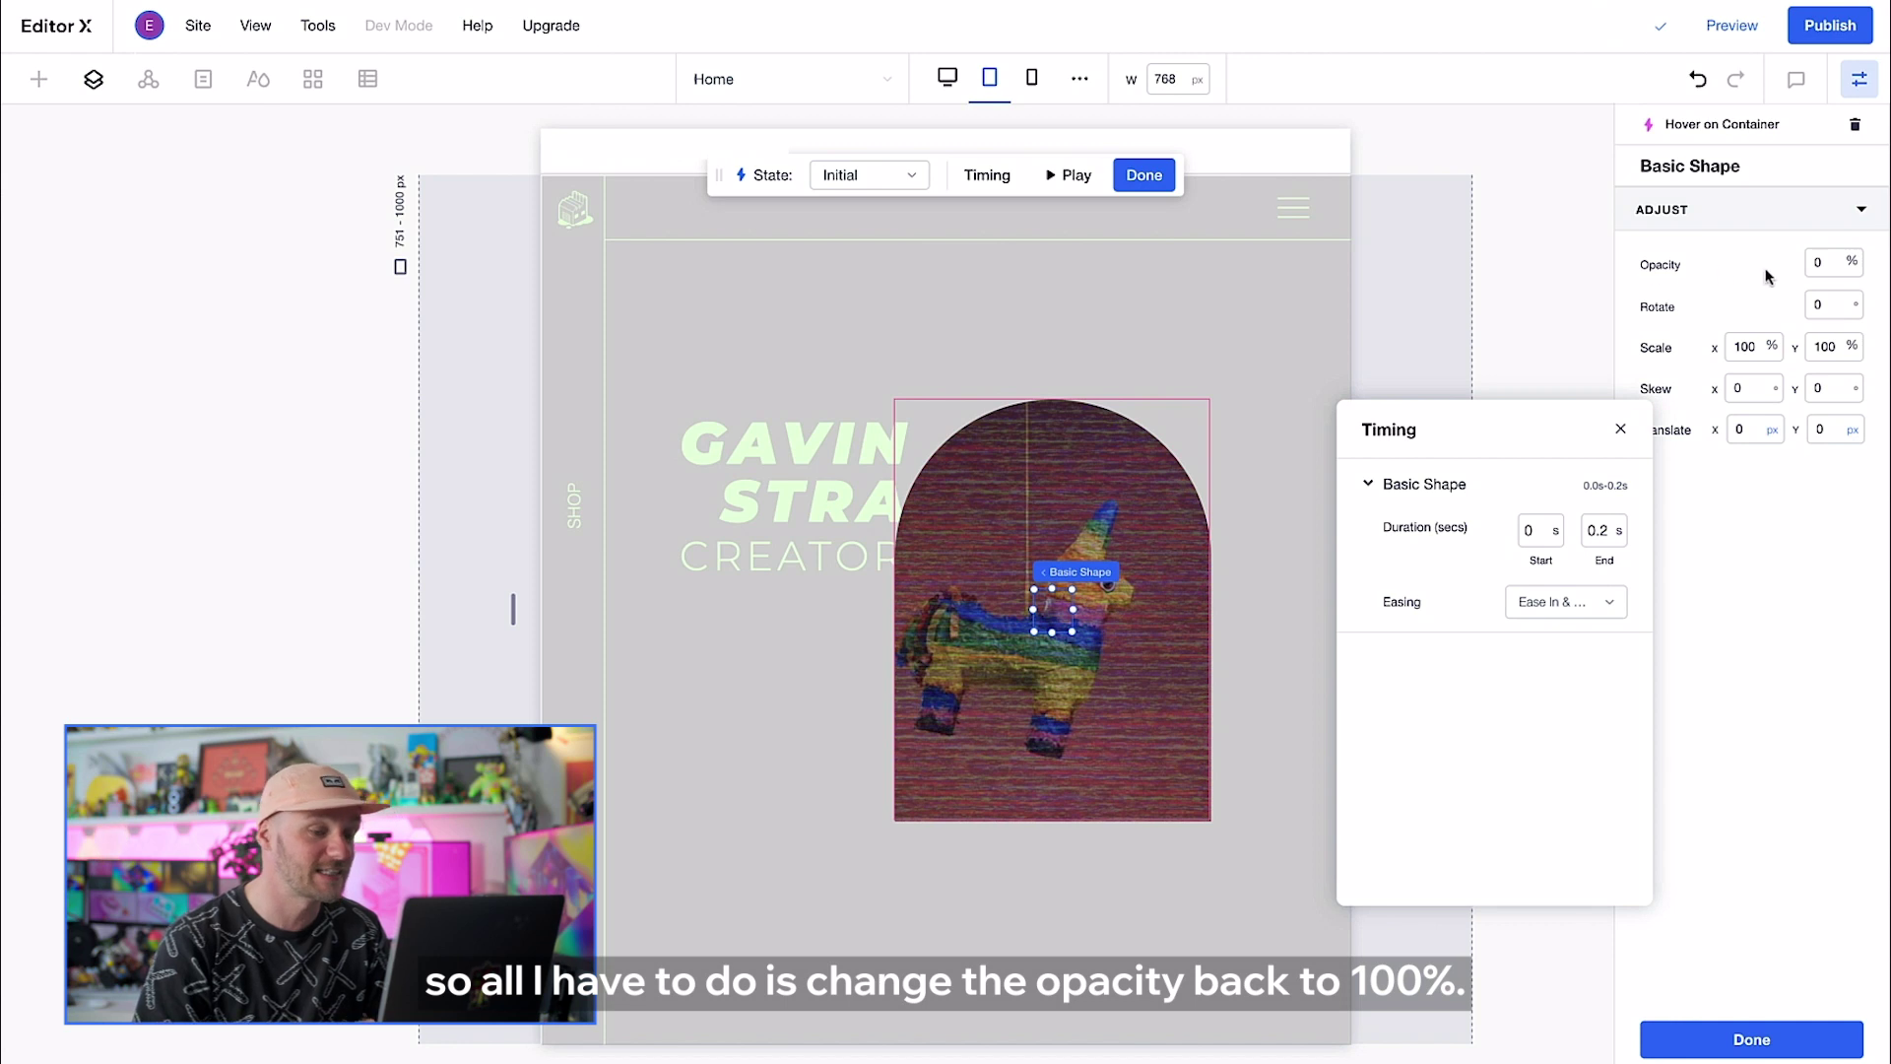
pyautogui.click(1824, 262)
pyautogui.write('100')
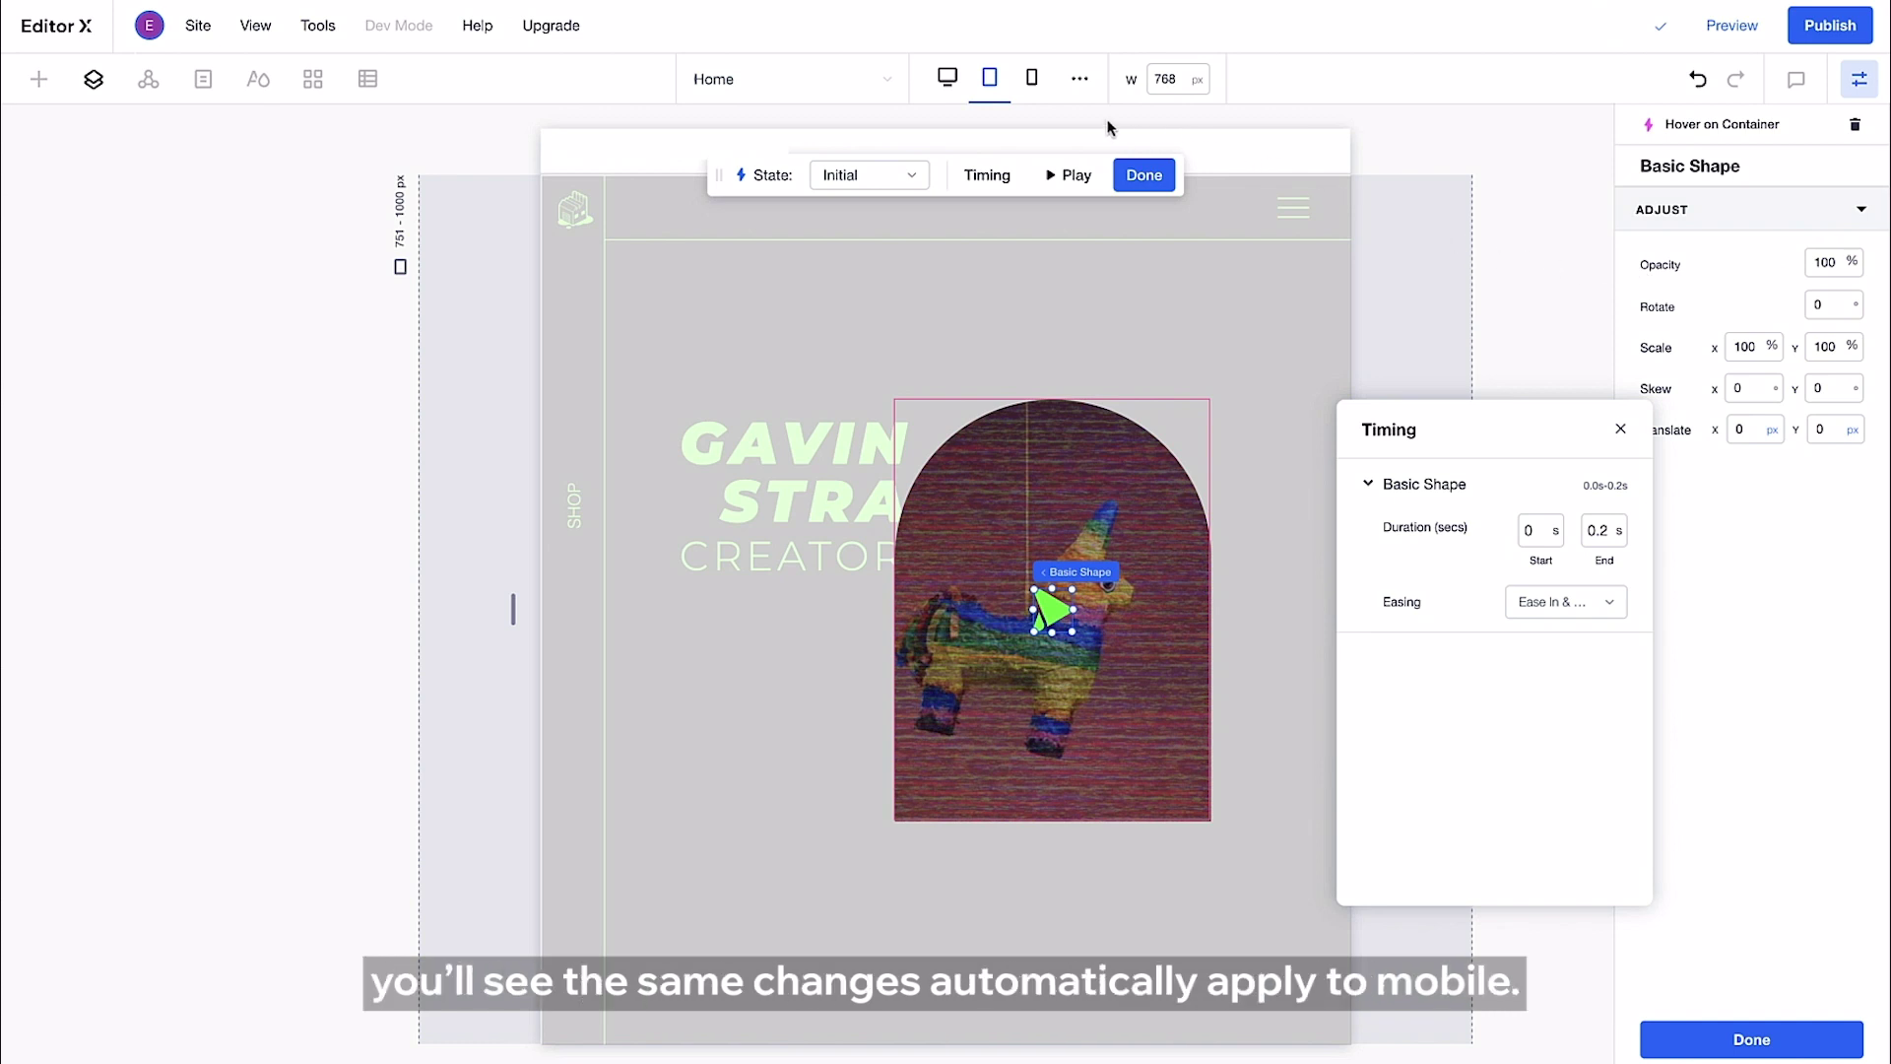
pyautogui.click(1030, 79)
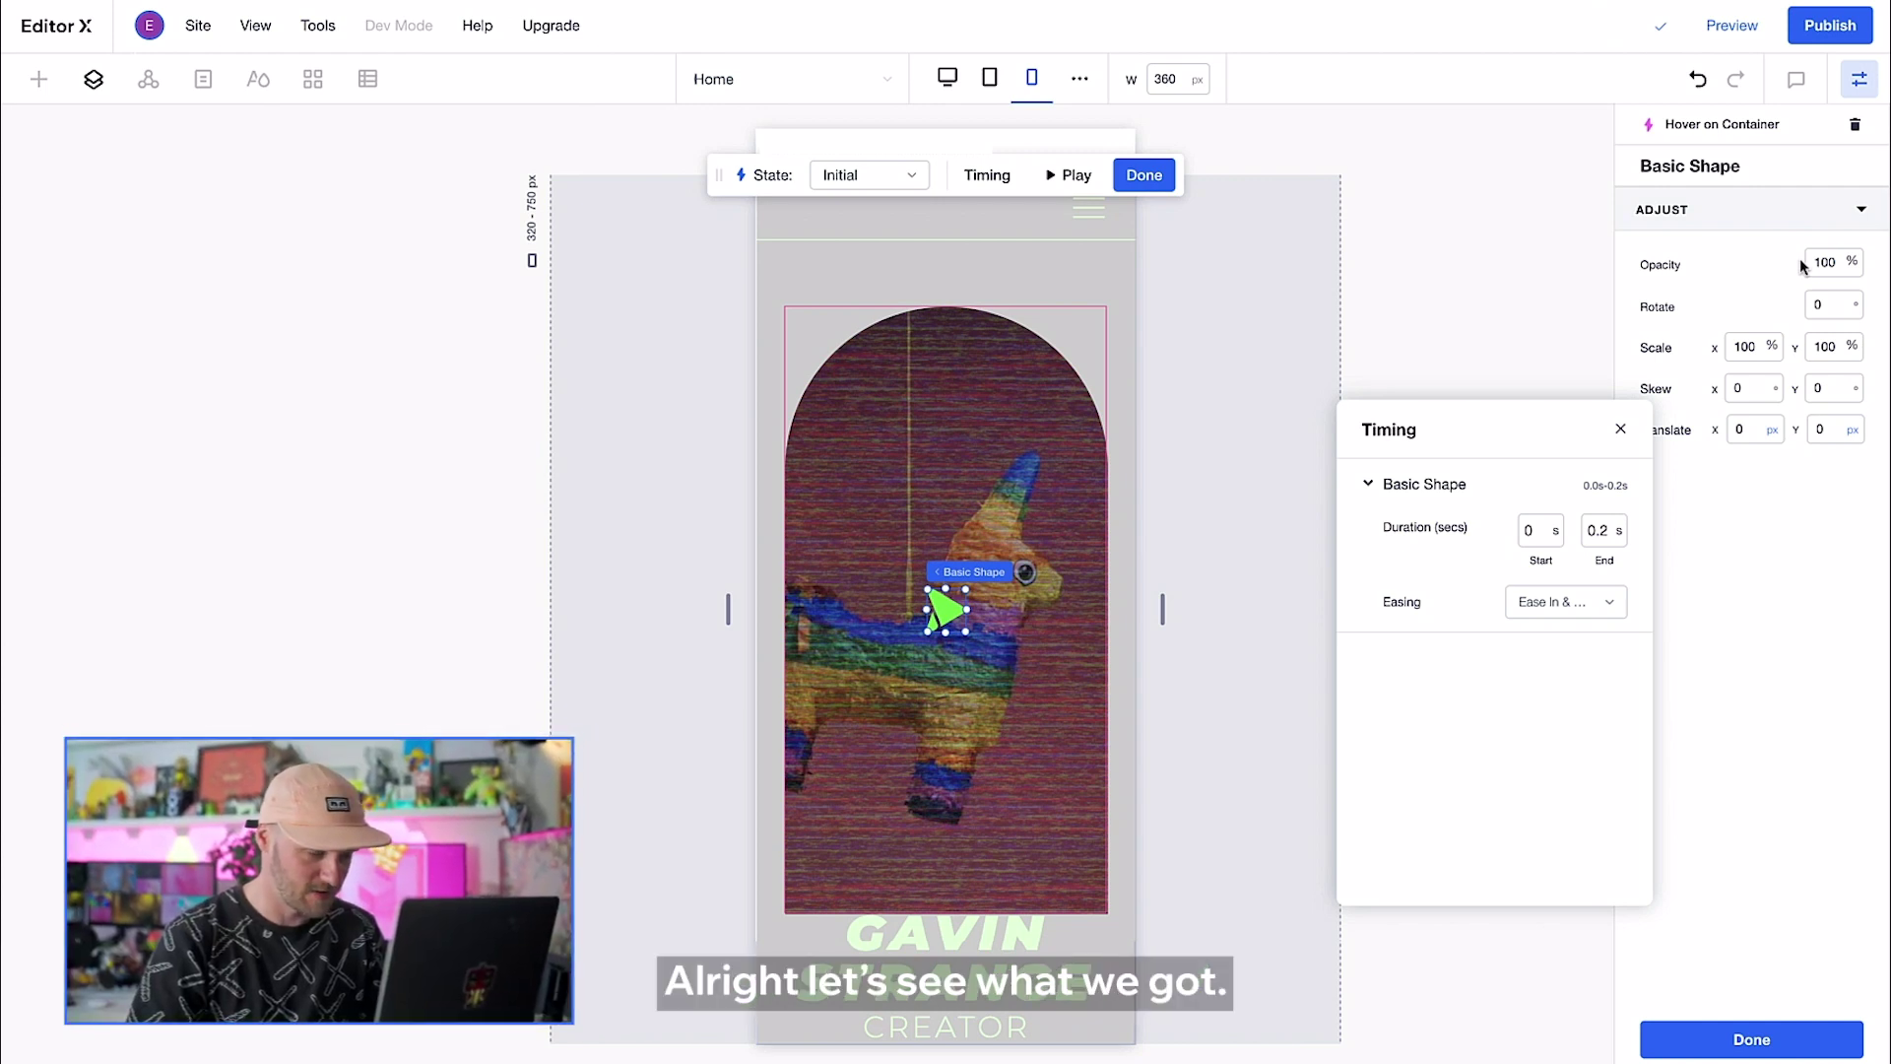
# Preview the live site at the tablet and then desktop breakpoints.
pyautogui.click(1740, 28)
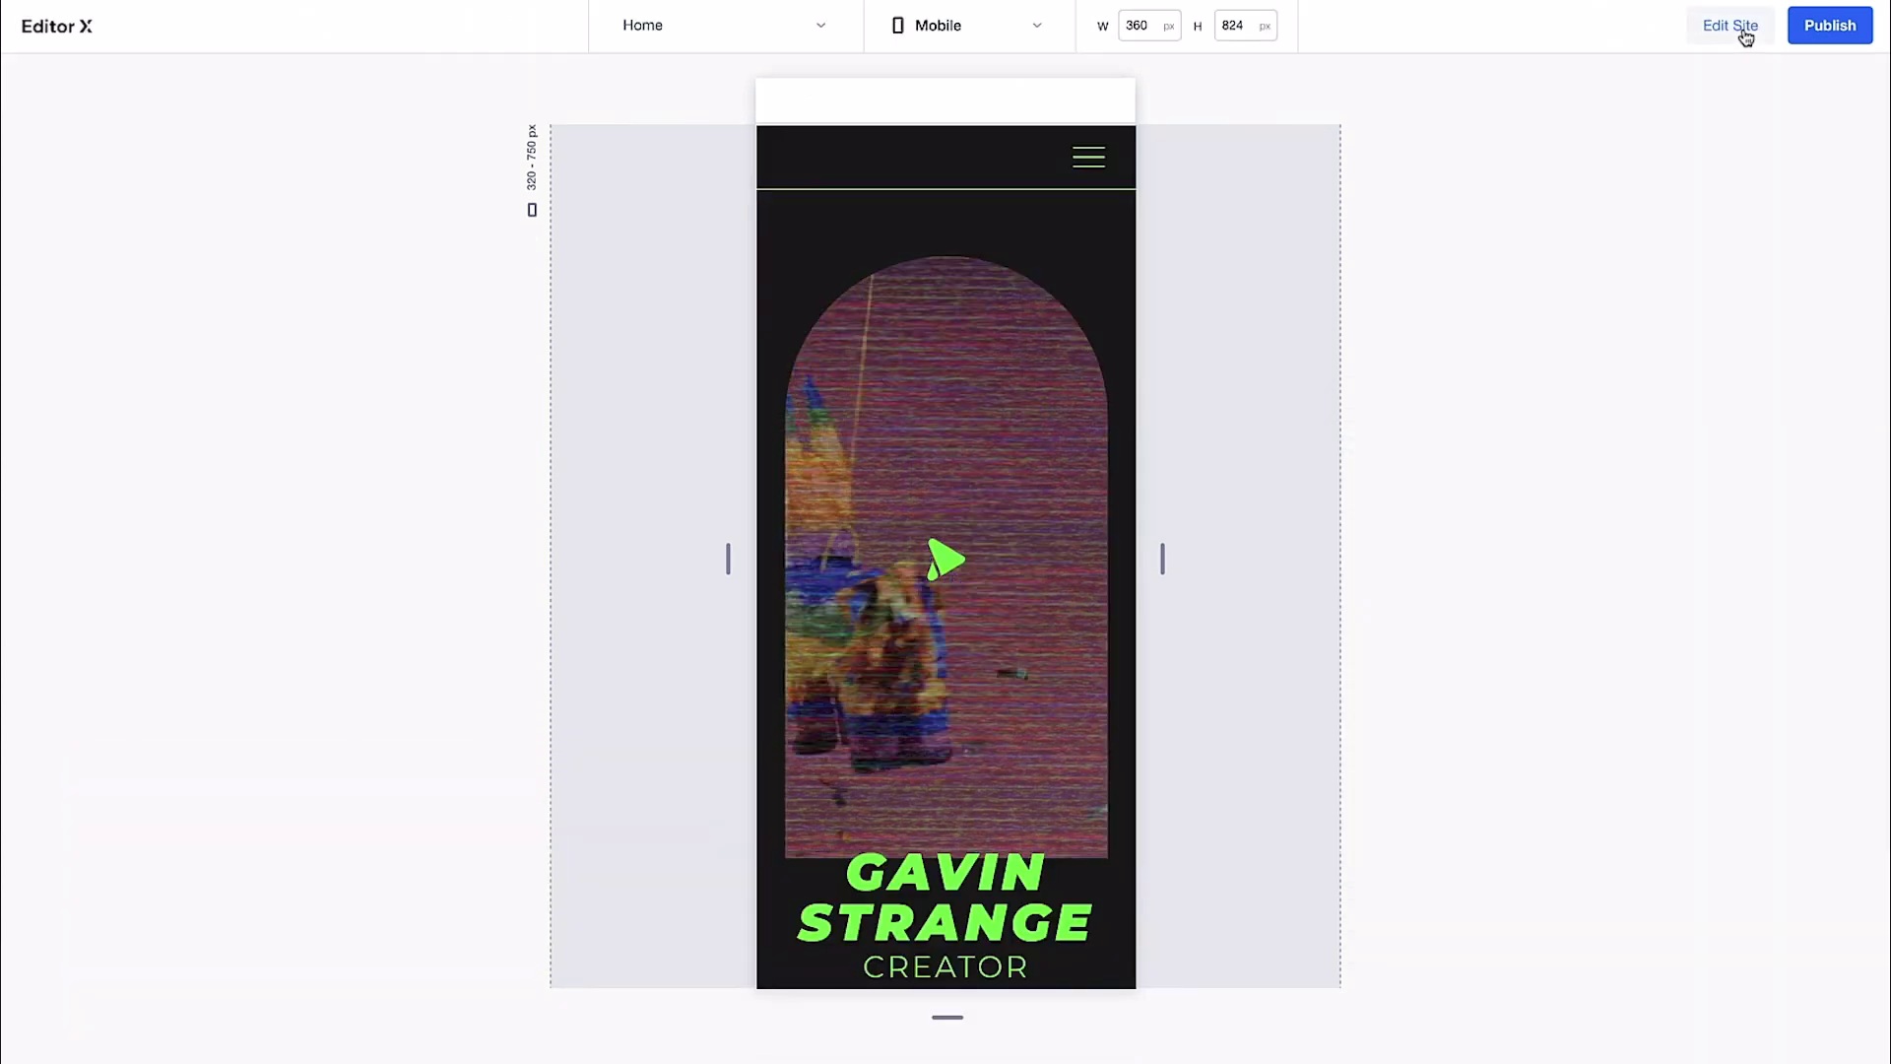
pyautogui.click(1034, 31)
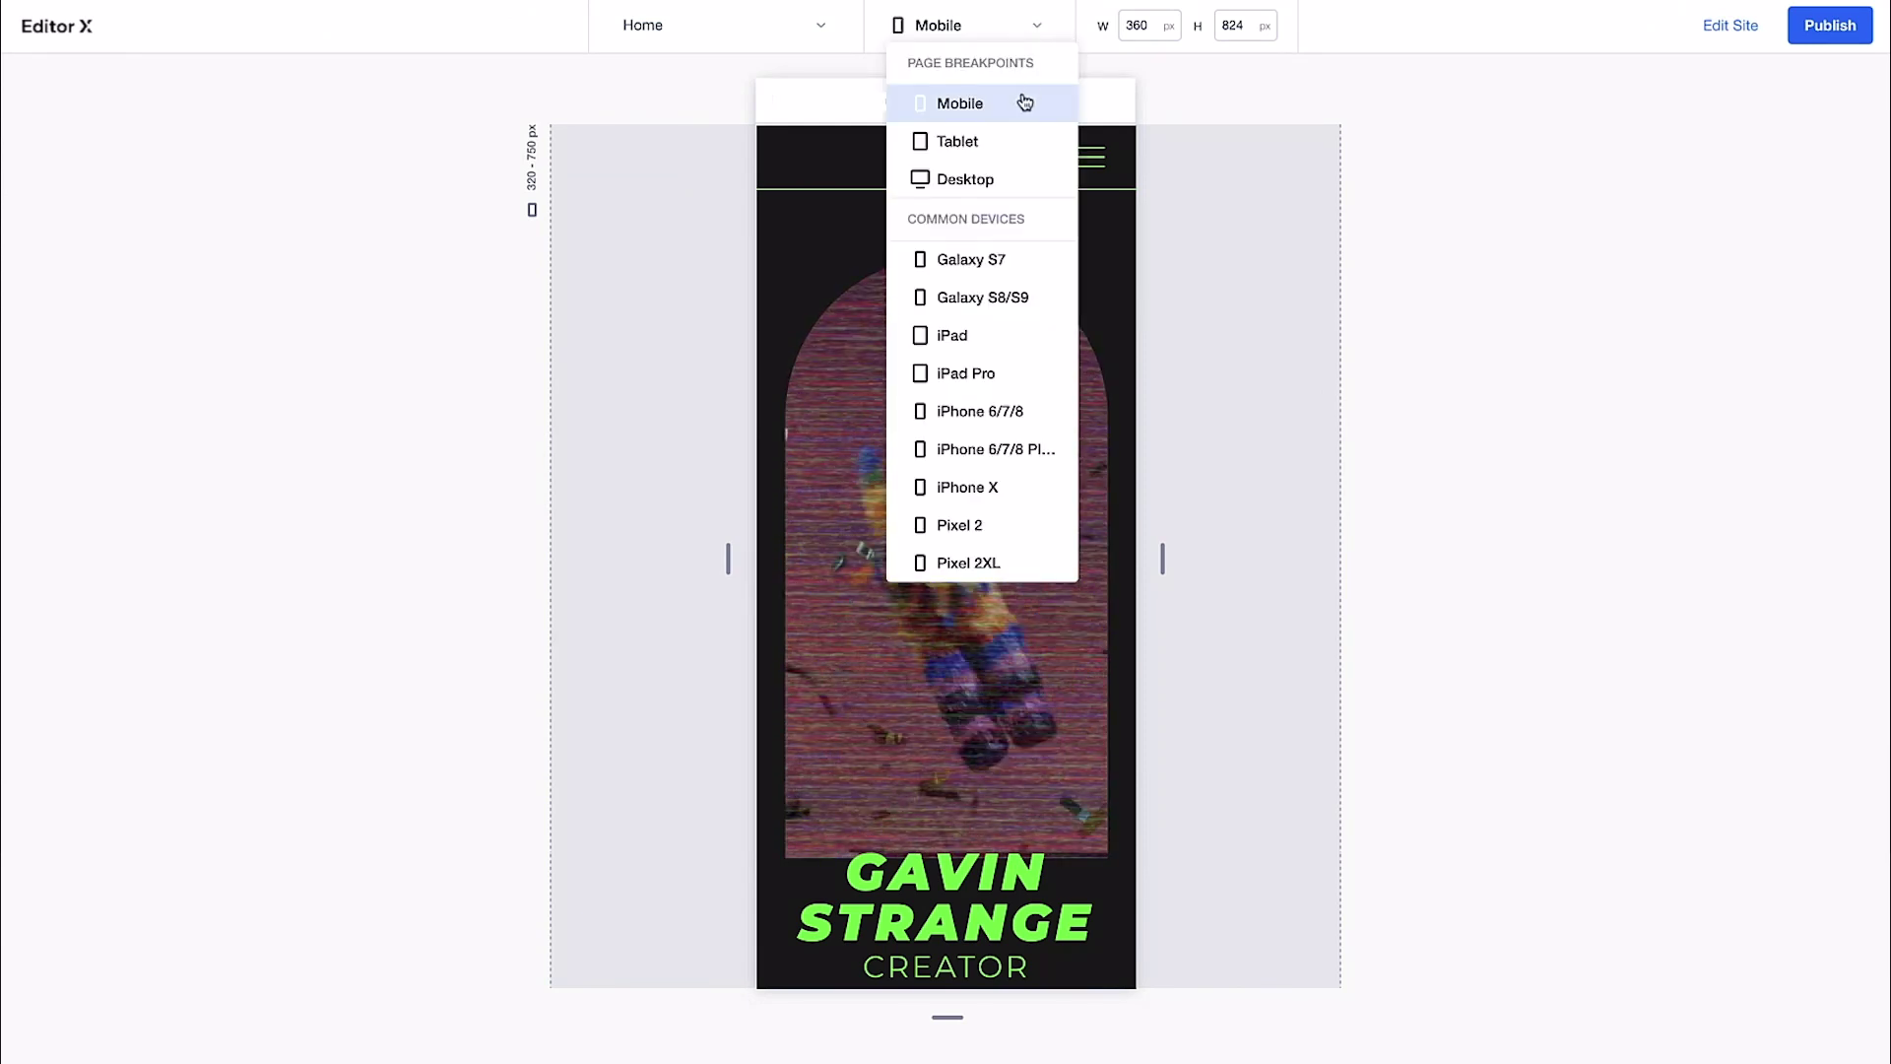
pyautogui.click(1005, 142)
pyautogui.click(1027, 36)
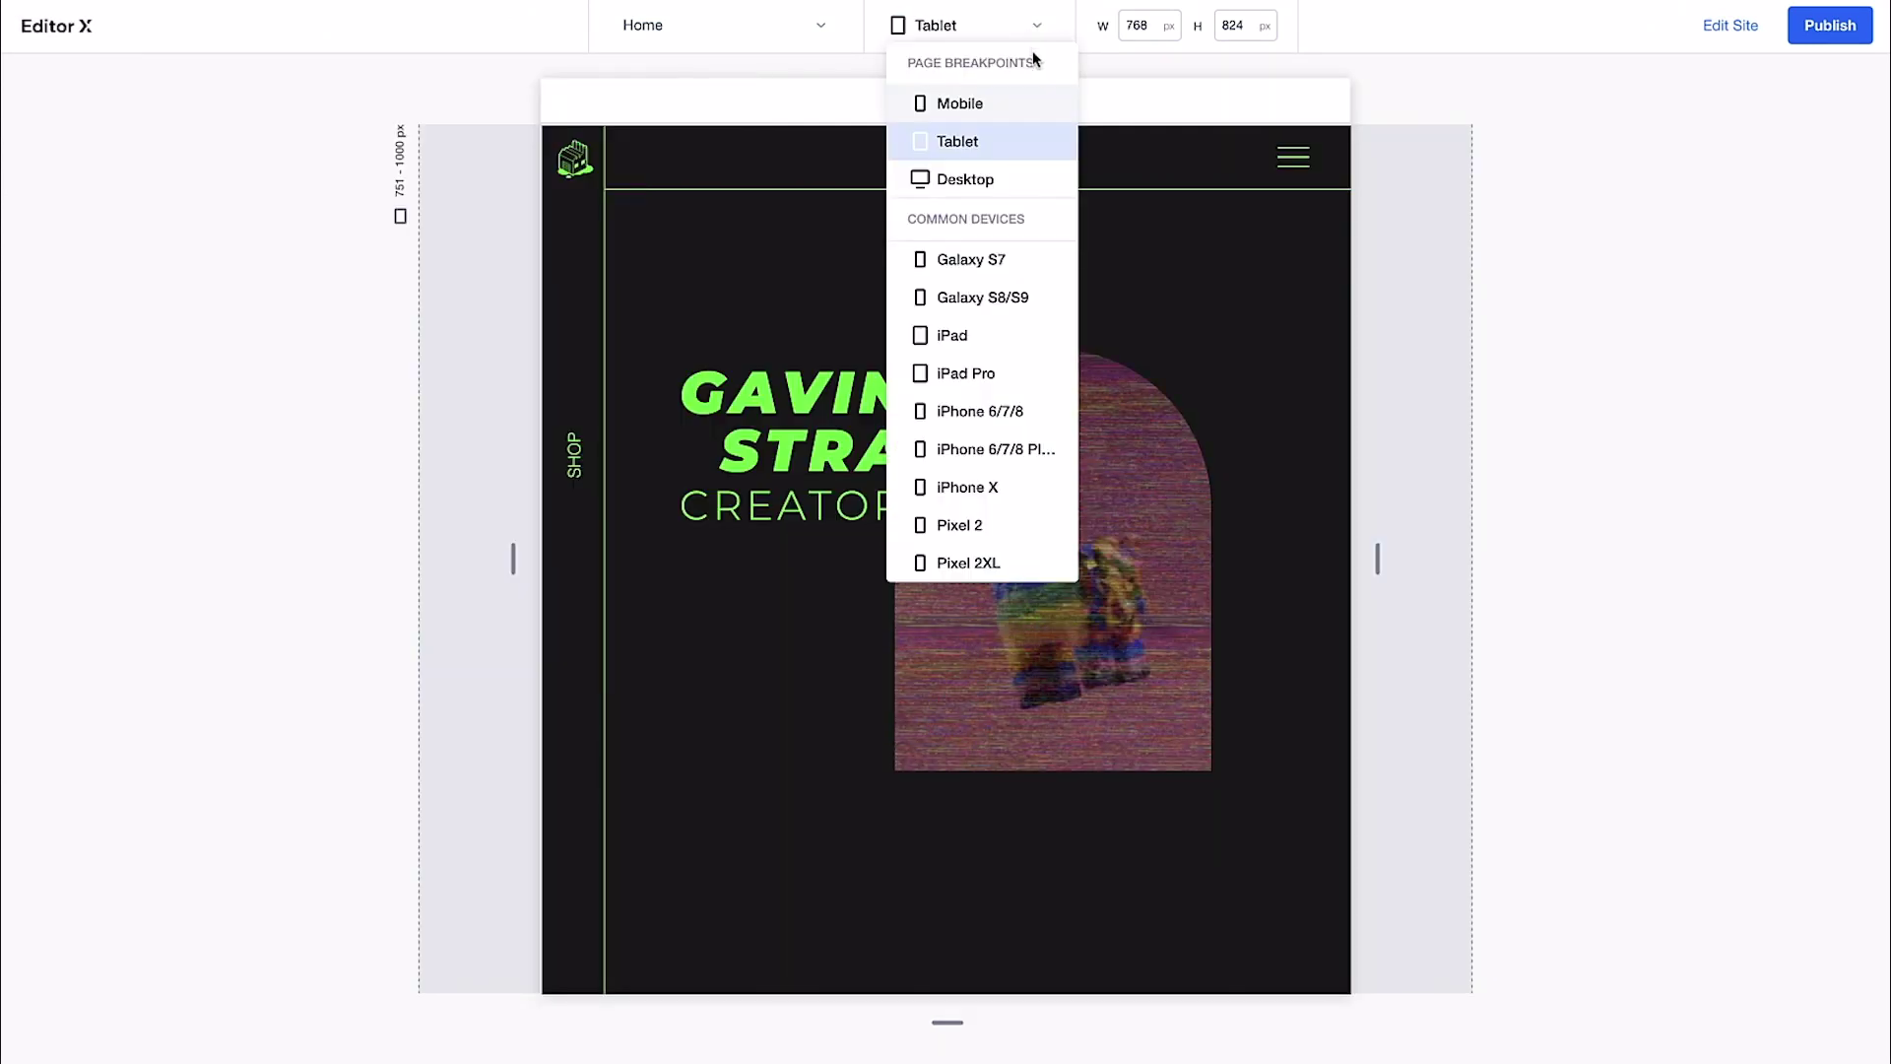
pyautogui.click(965, 178)
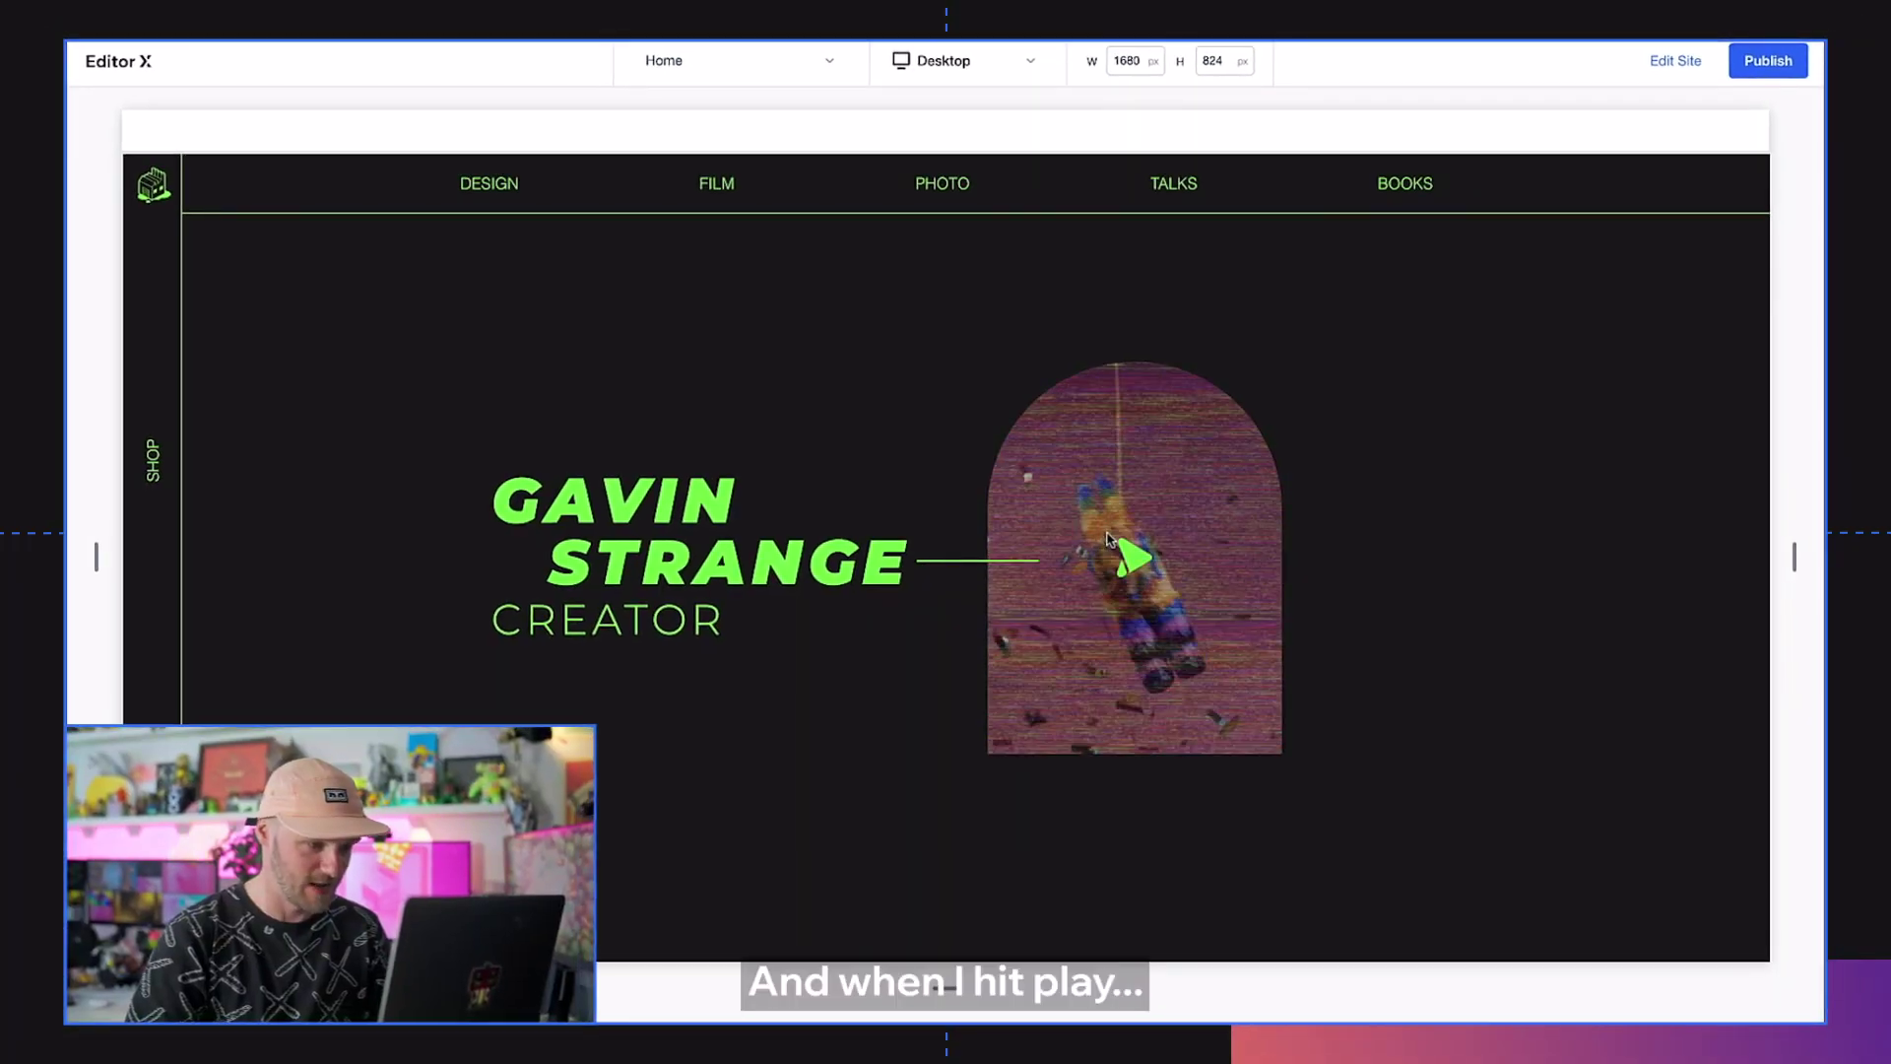